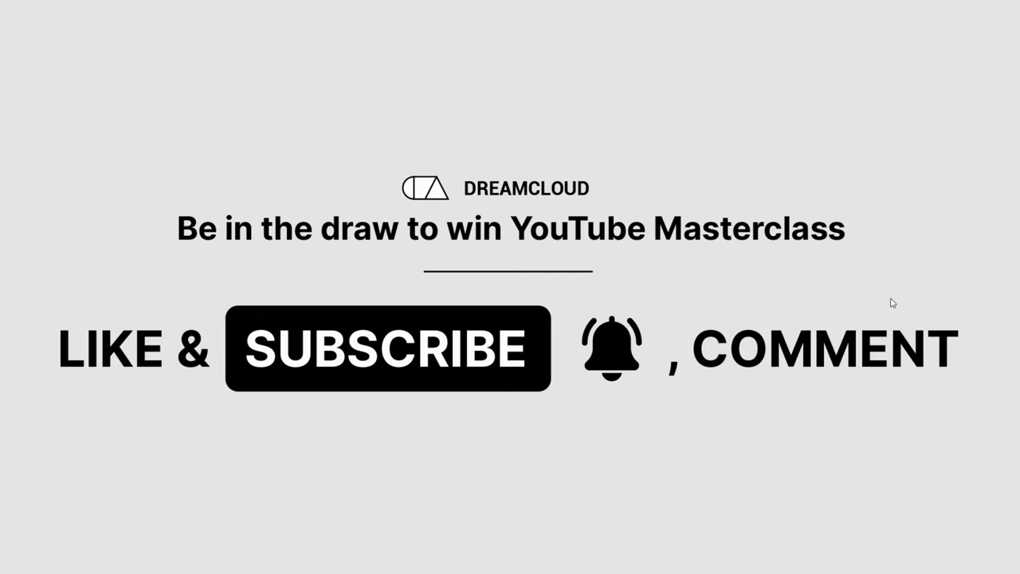
- Copy the link of the video "How To Find & Re-Create Viral YouTube Videos With AI Tools" from its YouTube Studio details page
key("Escape")
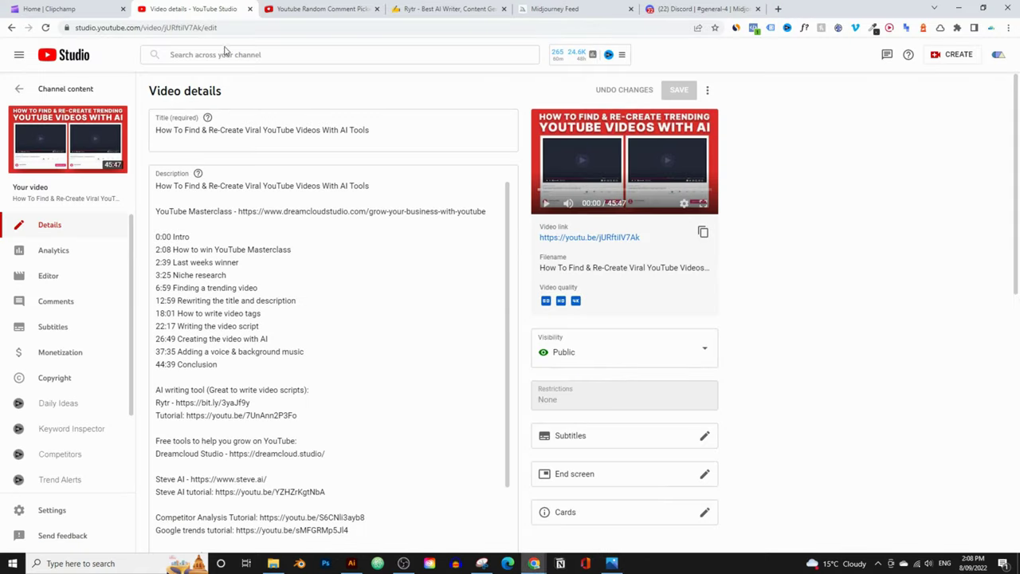
right_click(54, 133)
left_click(116, 215)
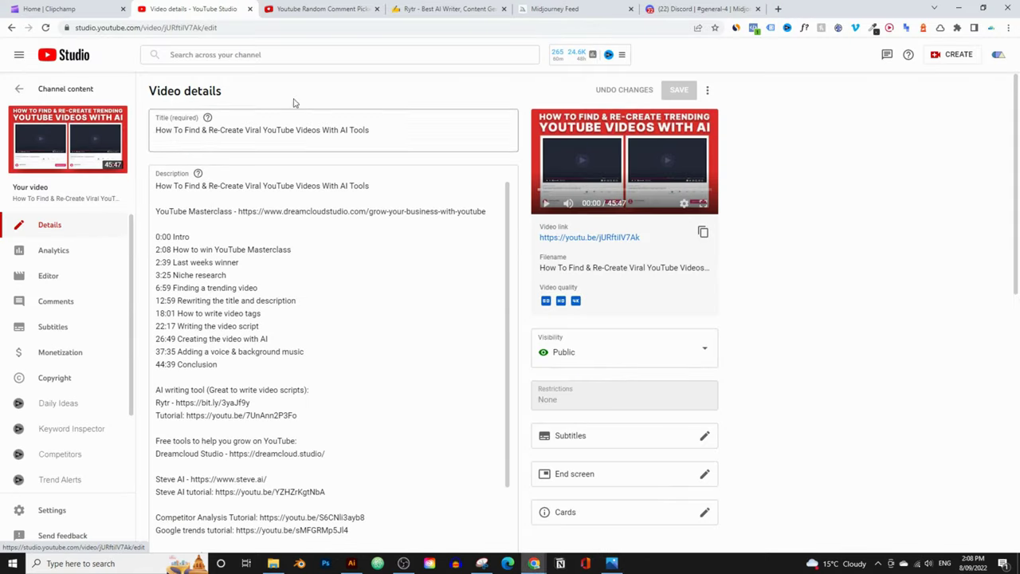
- Fetch the video's comments in the YouTube Random Comment Picker using the copied link and draw a random winner
left_click(341, 9)
left_click(510, 246)
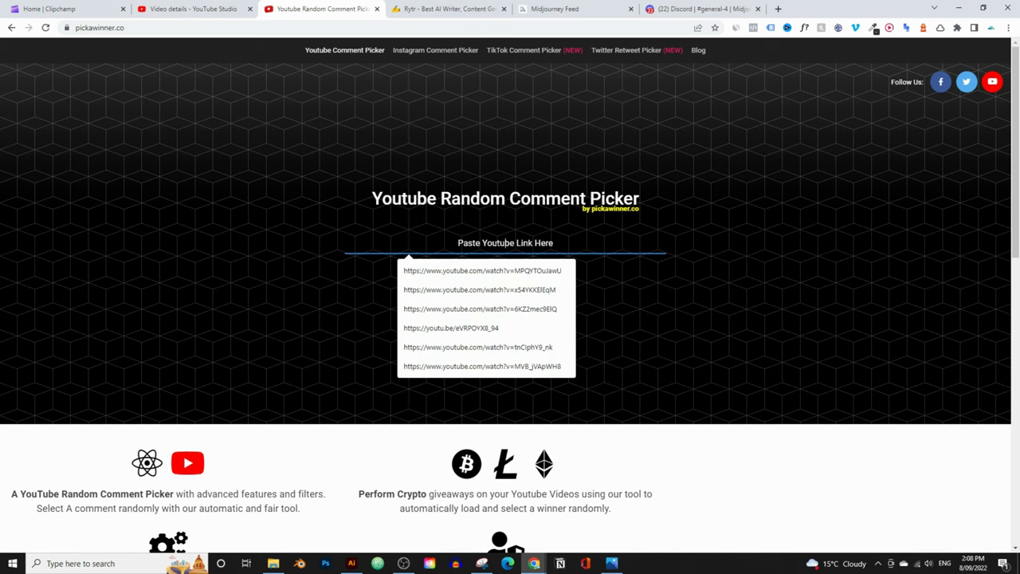
key("ctrl+v")
left_click(510, 273)
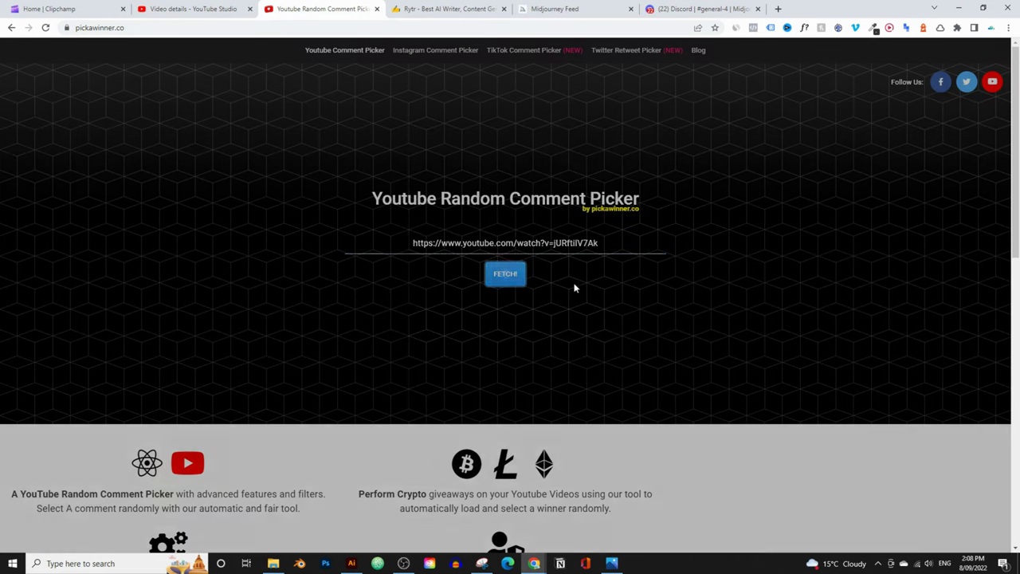
left_click(599, 333)
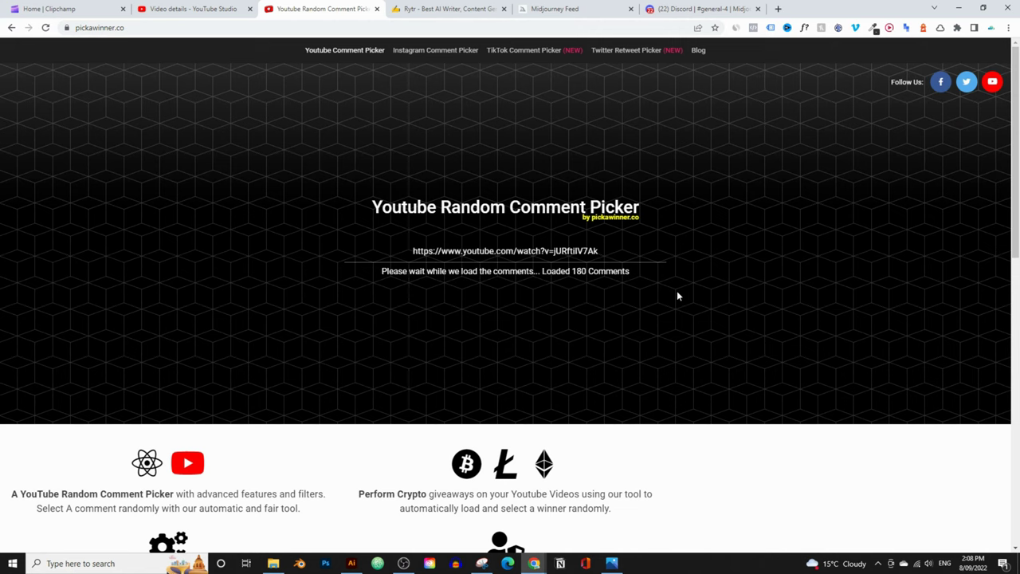
left_click(494, 283)
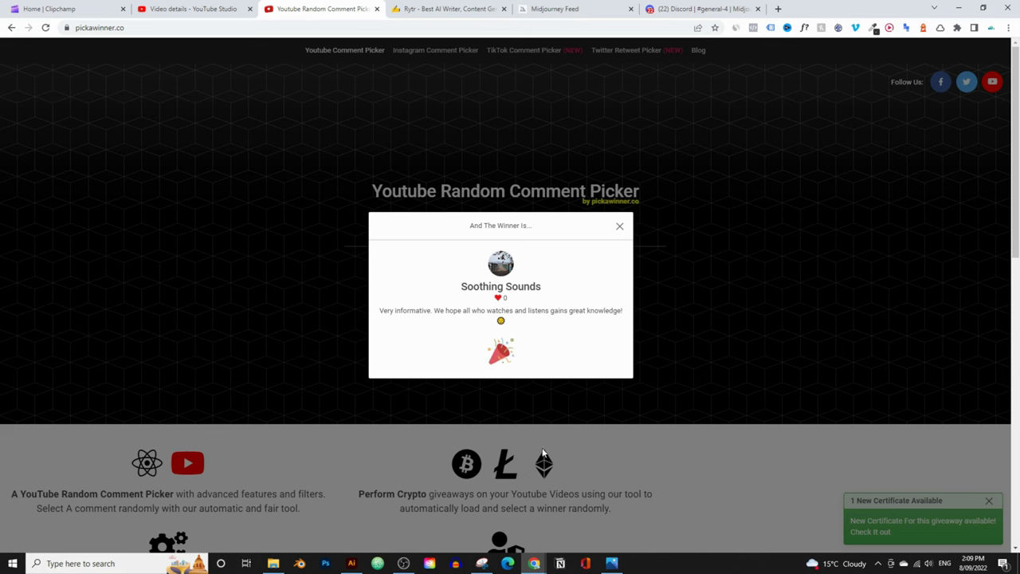
- Switch to the incognito YouTube window and view the uploads of the Academy of Ideas channel
mouse_move(534, 563)
left_click(567, 528)
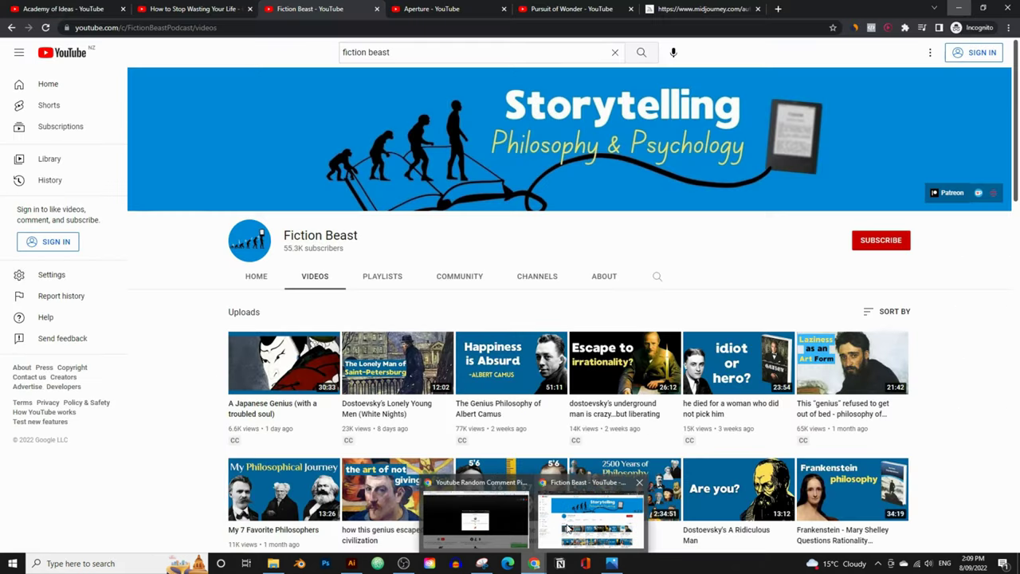
left_click(93, 11)
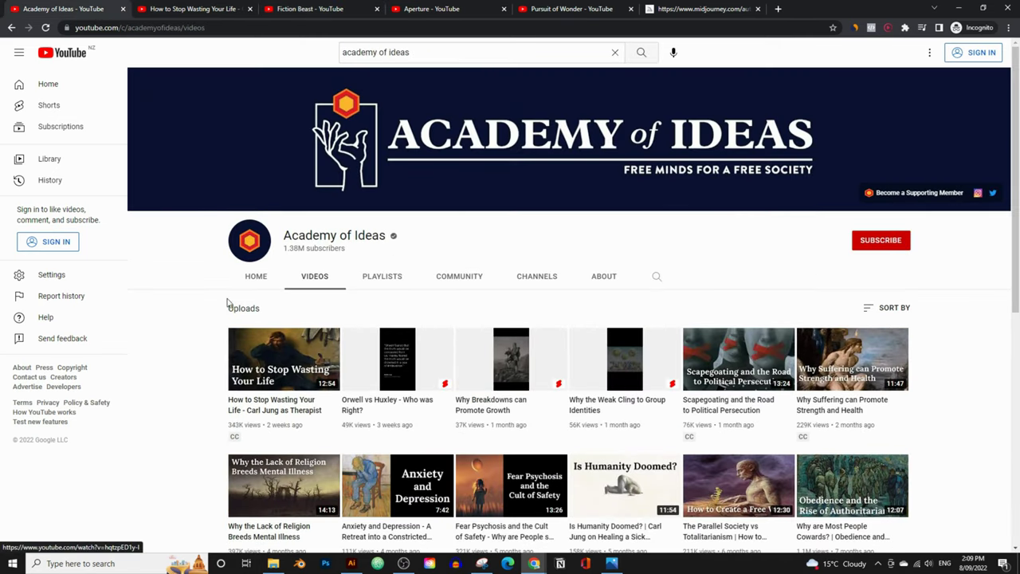
- Sample the video "How to Stop Wasting Your Life - Carl Jung as Therapist" at 1:06 and 1:49, playing a few seconds before pausing
left_click(183, 9)
scroll(301, 364, "down", 1)
scroll(199, 407, "up", 1)
left_click(116, 437)
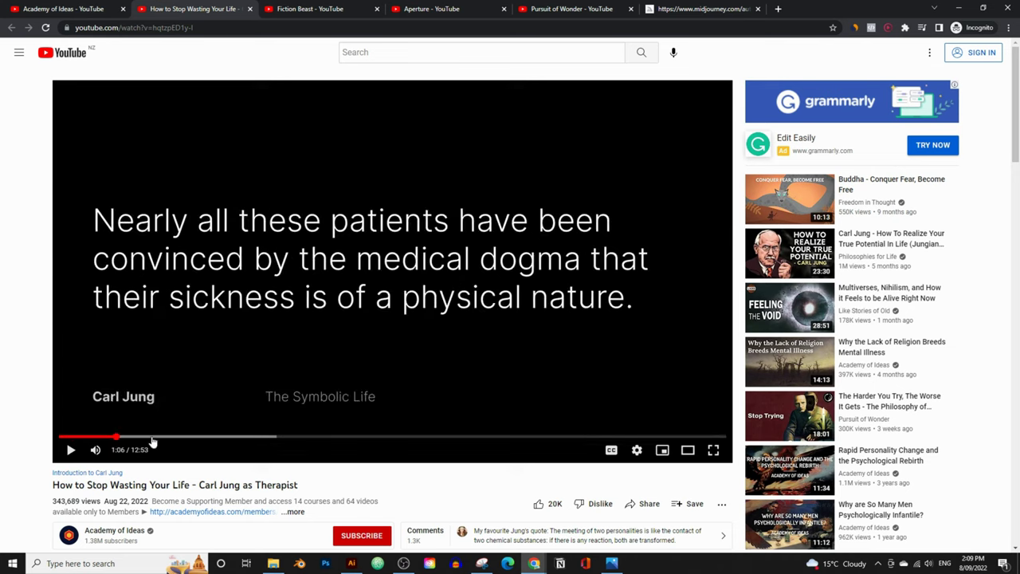
left_click(153, 437)
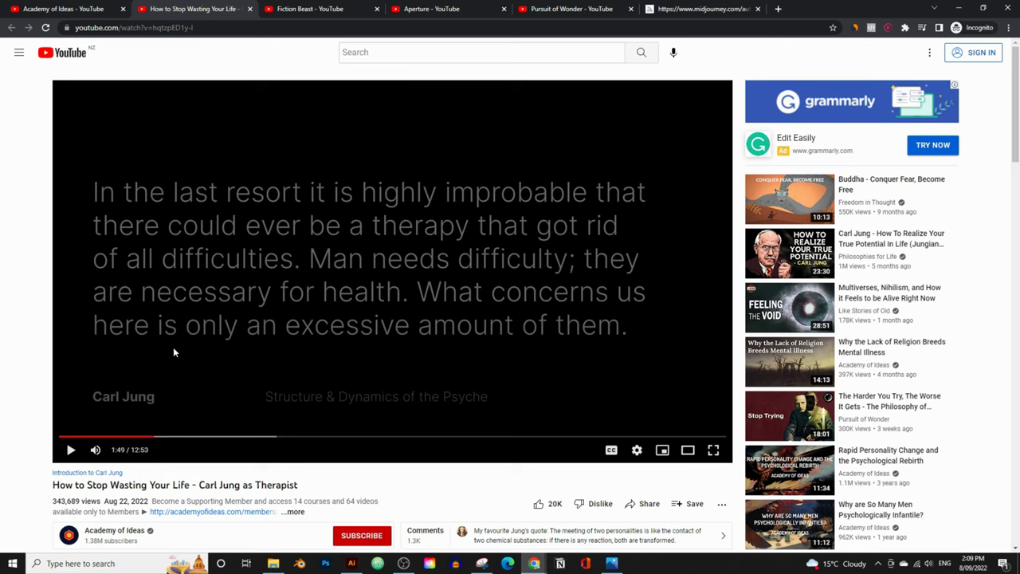
left_click(71, 451)
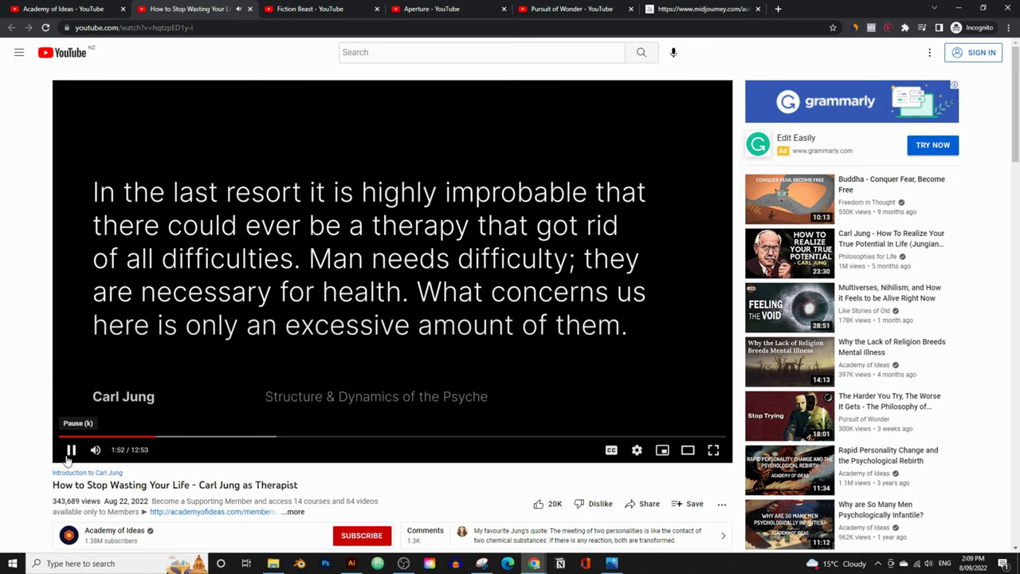
left_click(68, 451)
- Play the Carl Jung video from 2:18, mute its sound, skip ahead to about 3:14 and pause it
left_click(179, 437)
left_click(244, 285)
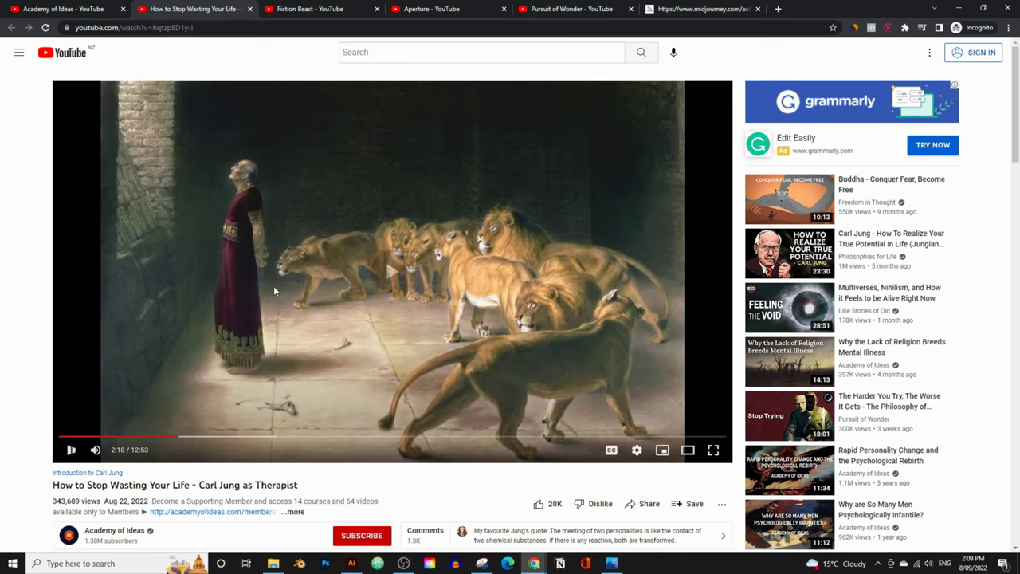
left_click_drag(132, 451, 110, 452)
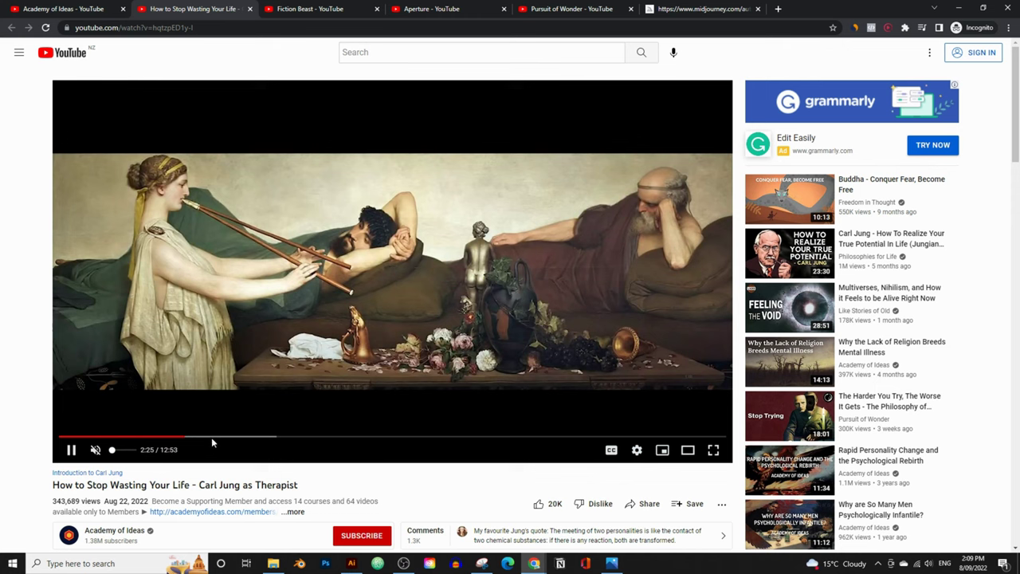
left_click(225, 440)
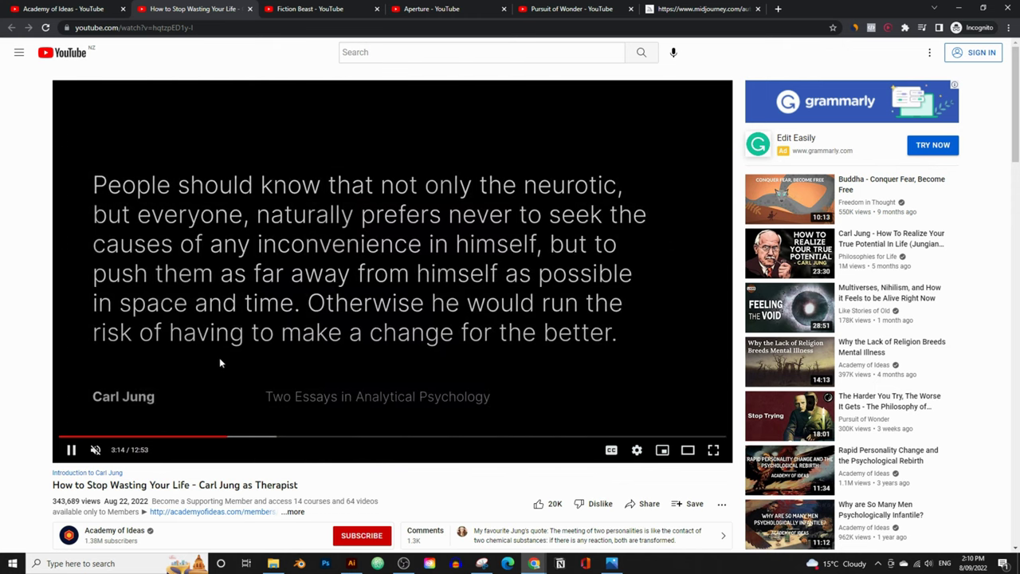
left_click(71, 450)
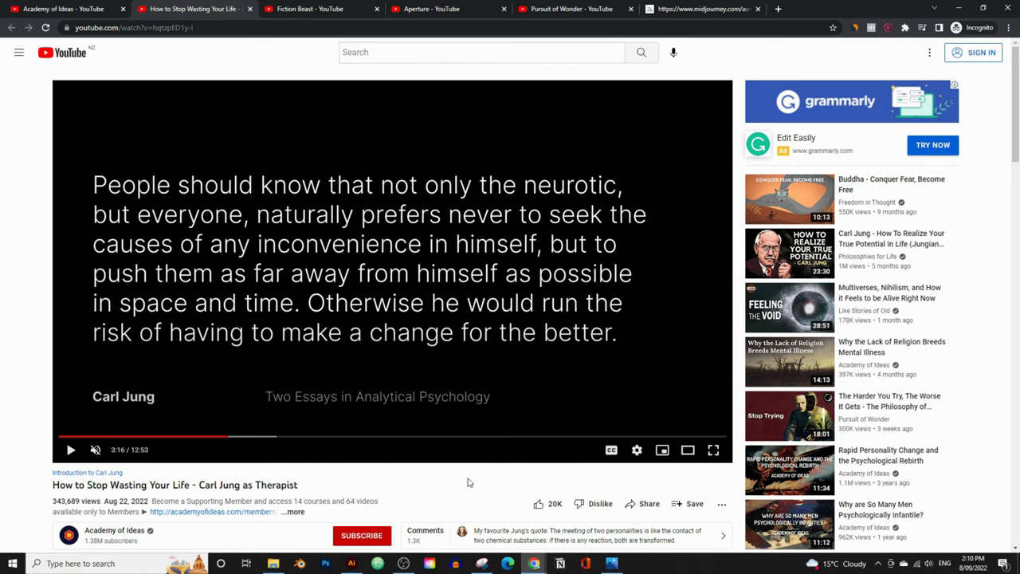
scroll(454, 477, "down", 1)
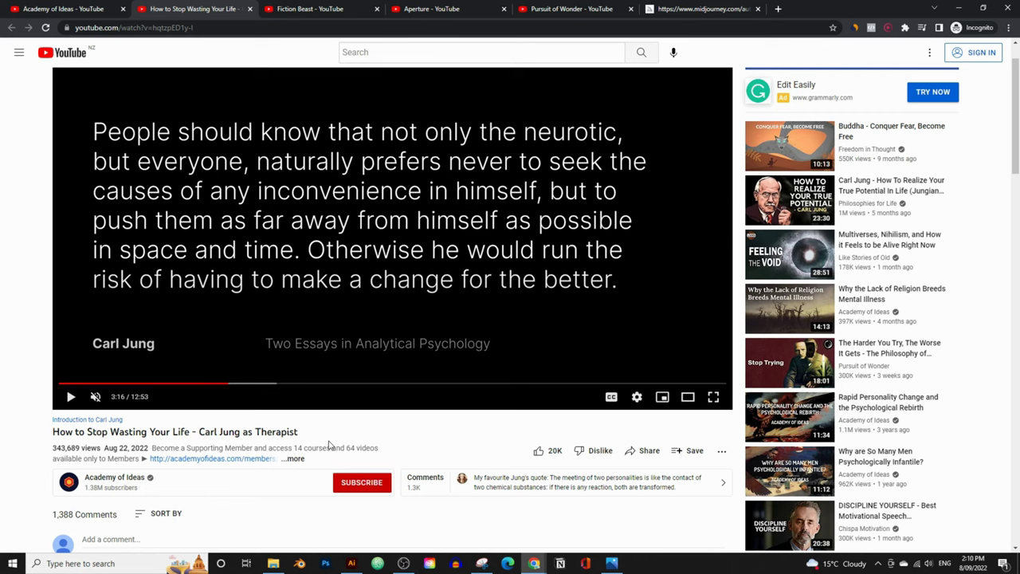
- Browse the uploaded videos of the Fiction Beast and Aperture channels
key("ctrl+Tab")
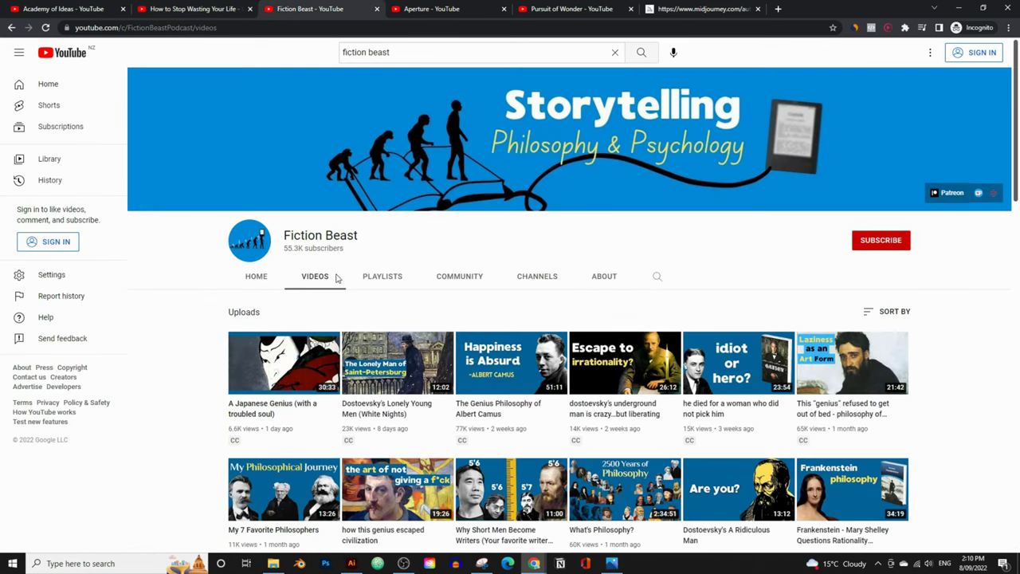
scroll(190, 338, "down", 1)
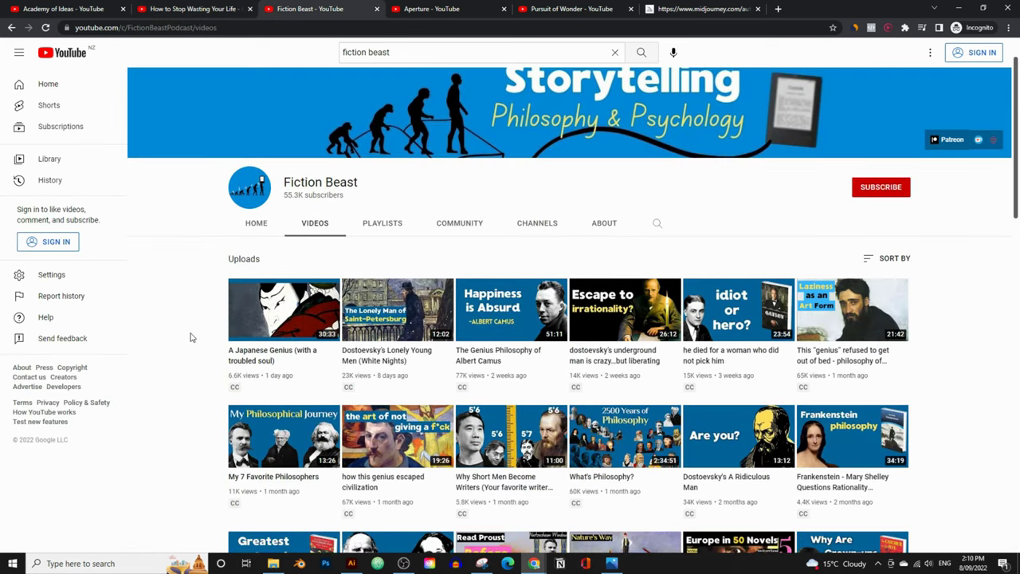
left_click(431, 9)
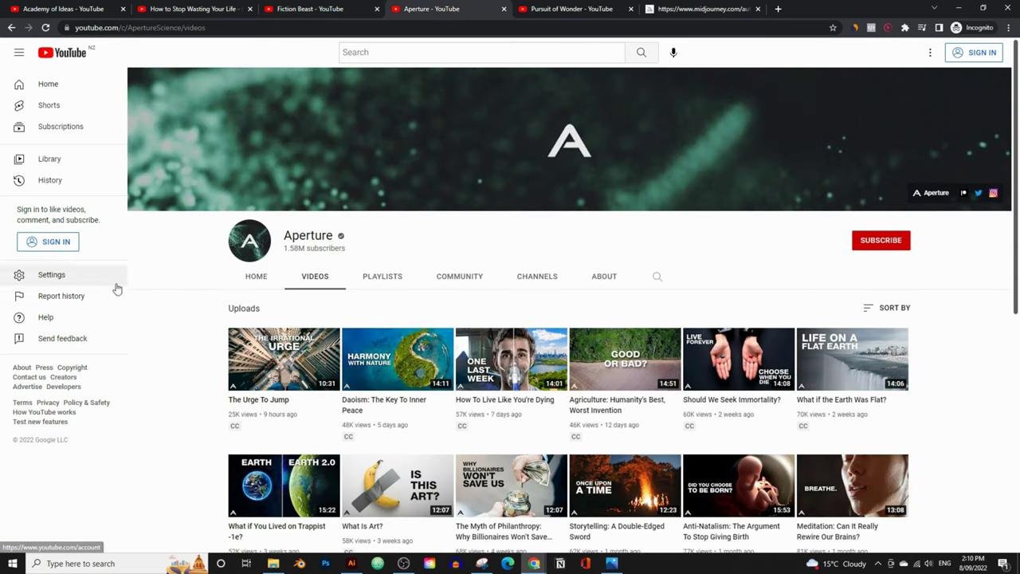
scroll(155, 281, "down", 3)
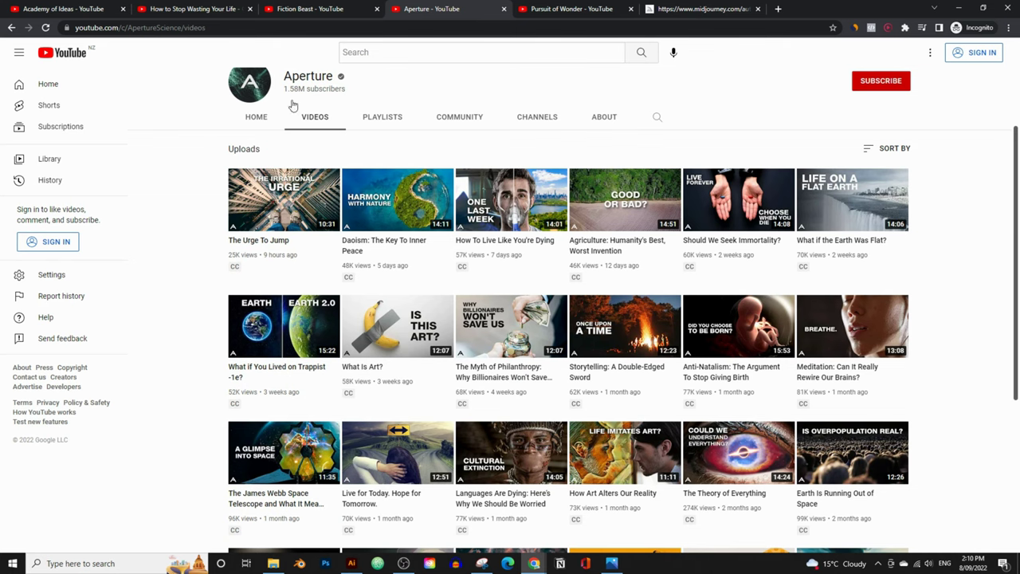
scroll(481, 263, "up", 3)
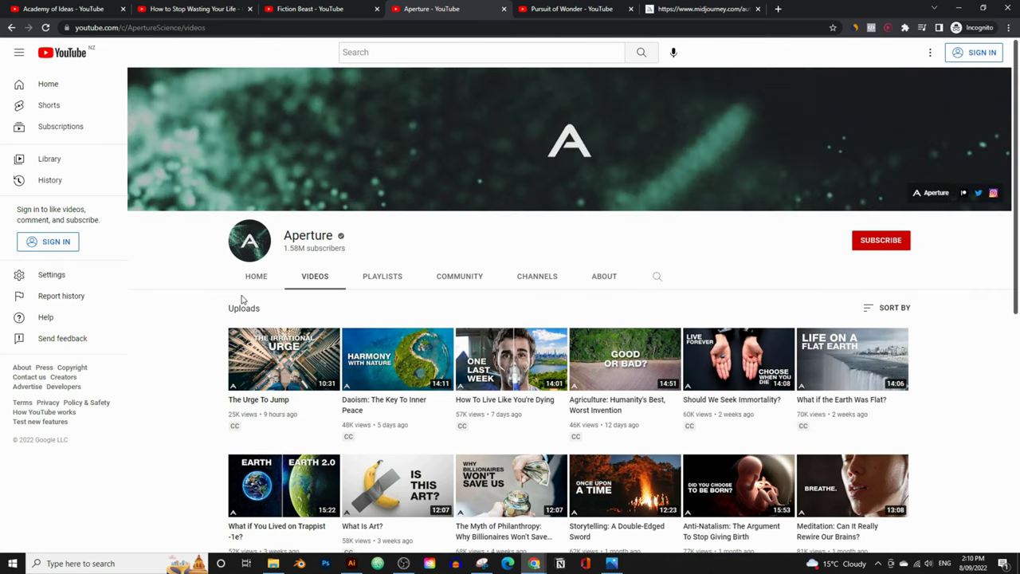
- Browse the uploaded videos of the Pursuit of Wonder channel
left_click(539, 9)
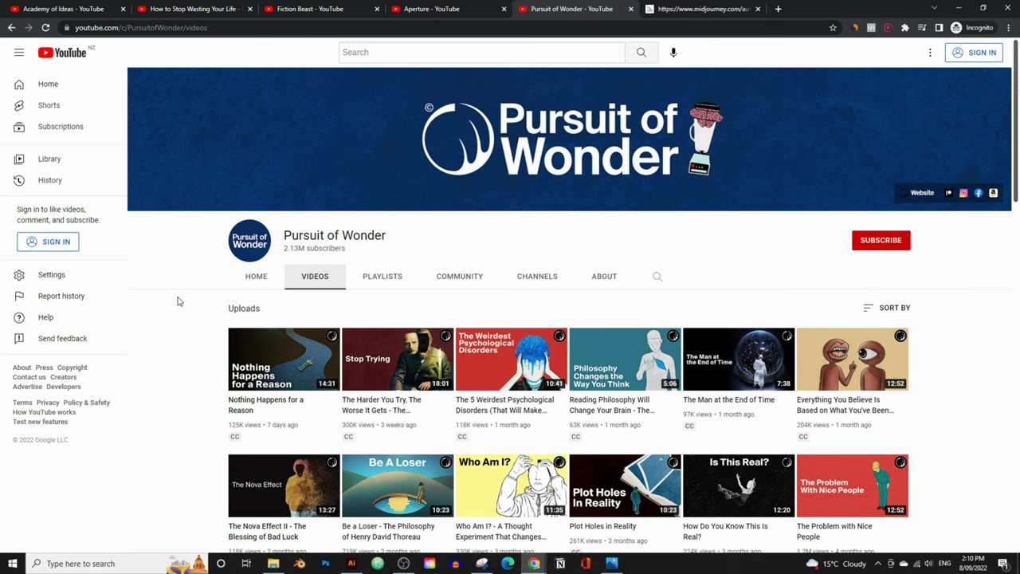
scroll(182, 298, "down", 3)
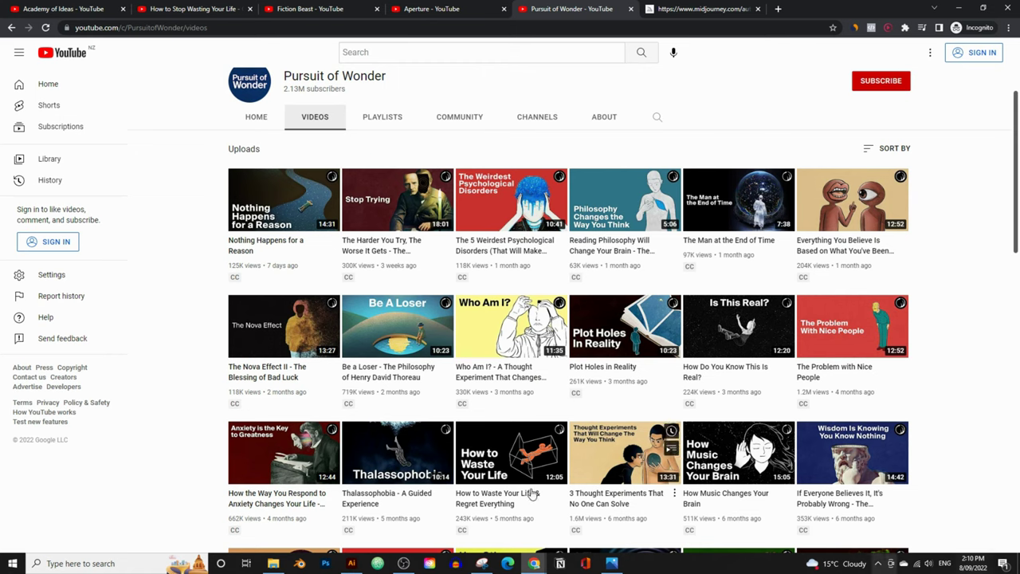
scroll(187, 353, "up", 3)
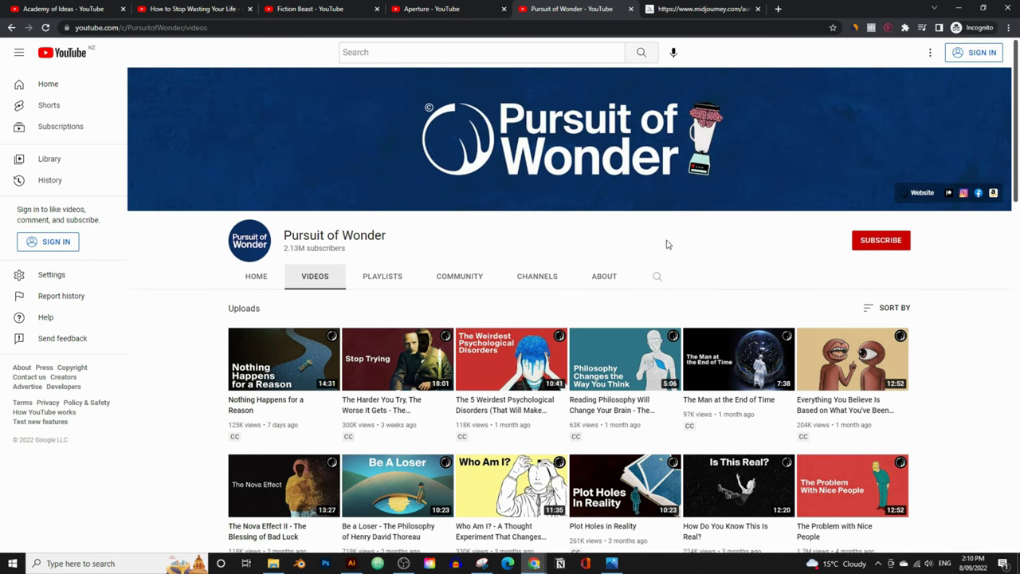
scroll(670, 233, "down", 2)
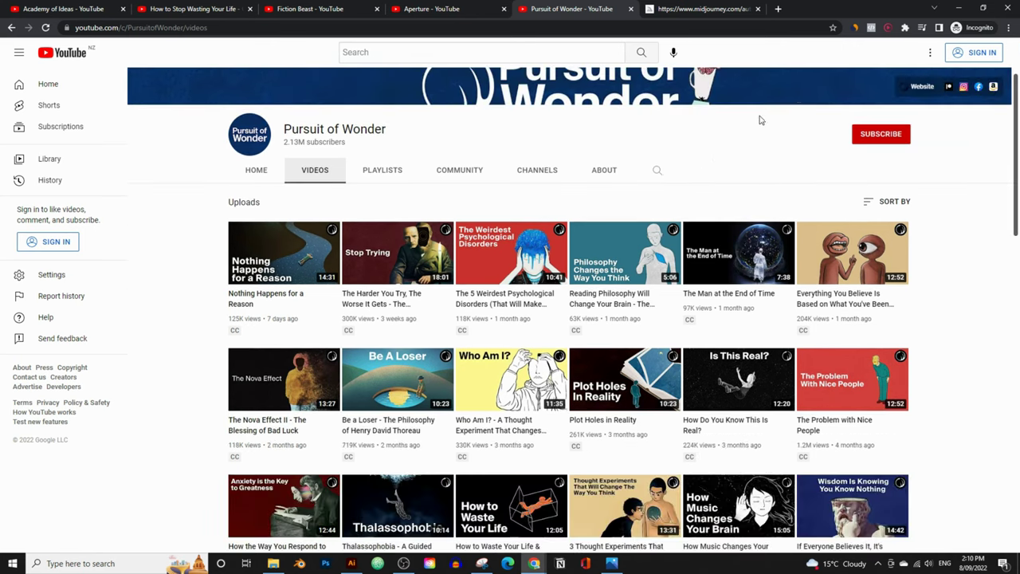
- Switch to Rytr and generate 3 variants of a blog idea and outline for "Buddha and his teachings" with Medium creativity
left_click(966, 6)
left_click(451, 8)
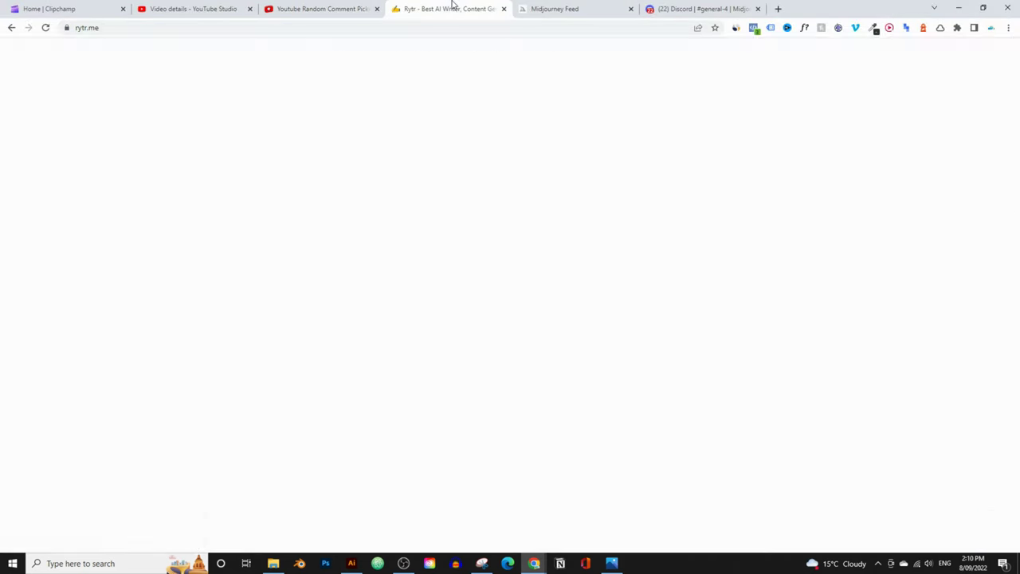
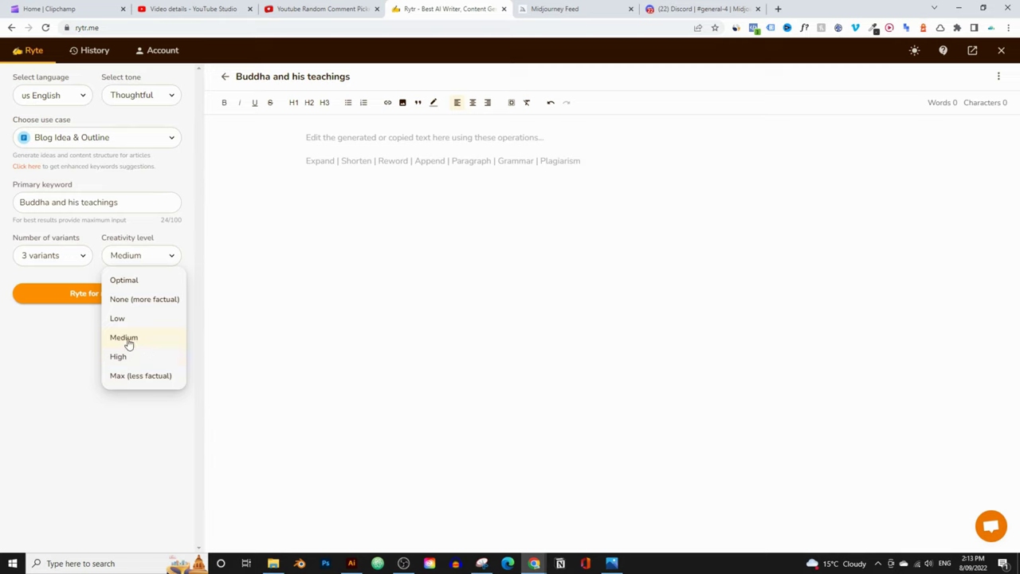
left_click(131, 257)
left_click(64, 341)
left_click(61, 293)
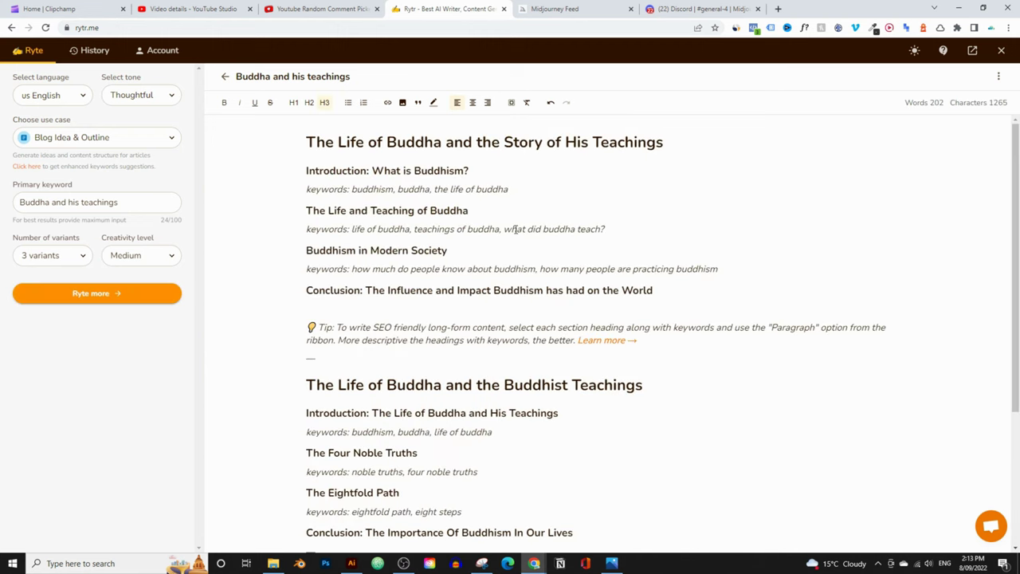
- Delete the first two generated outlines, keeping only "The Life and Philosophy of Buddha- The Compassionate Teacher"
scroll(516, 230, "down", 3)
scroll(597, 269, "up", 3)
scroll(379, 242, "down", 2)
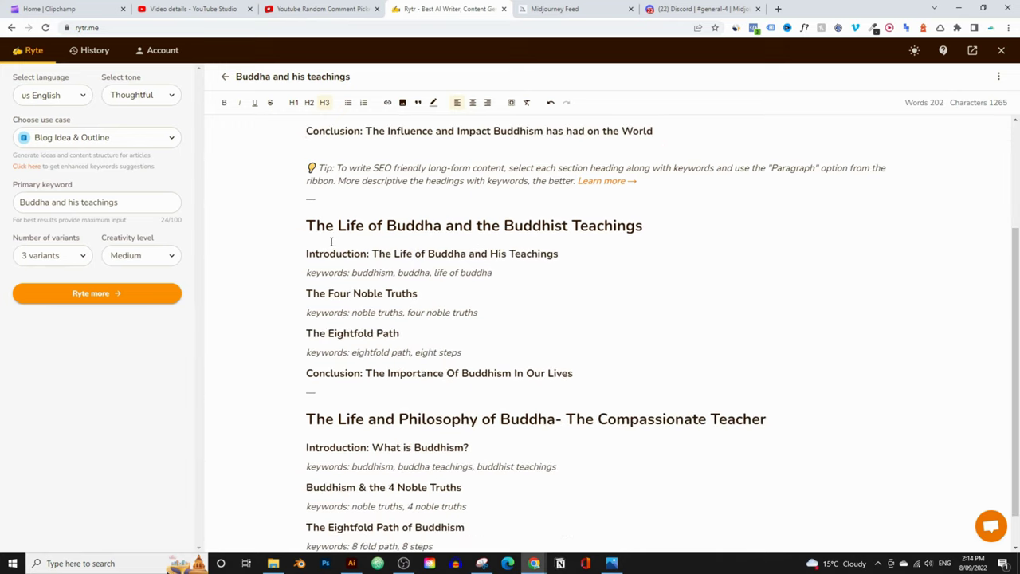
scroll(677, 246, "down", 1)
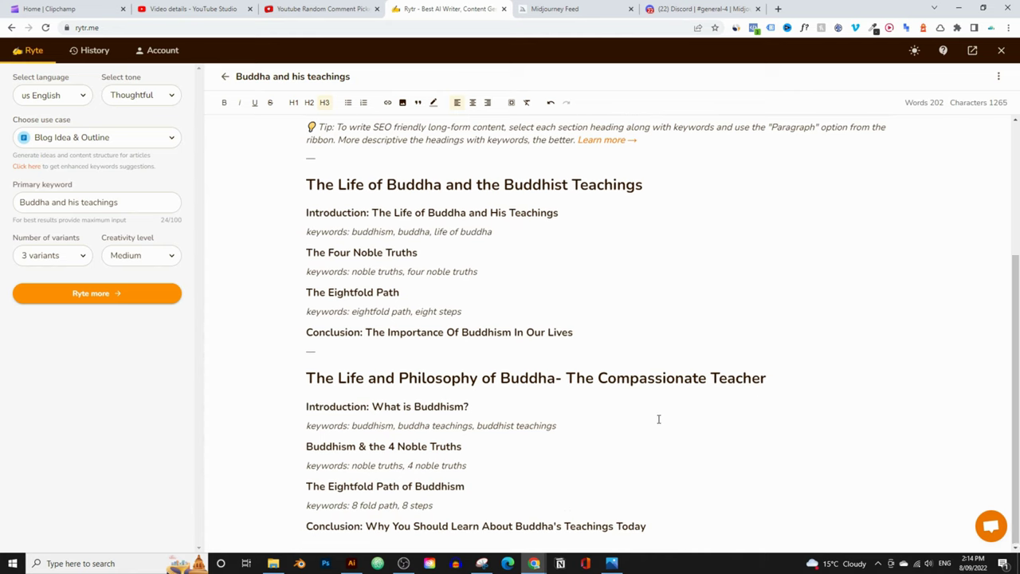
scroll(647, 426, "up", 5)
scroll(565, 455, "down", 3)
left_click_drag(585, 435, 259, 4)
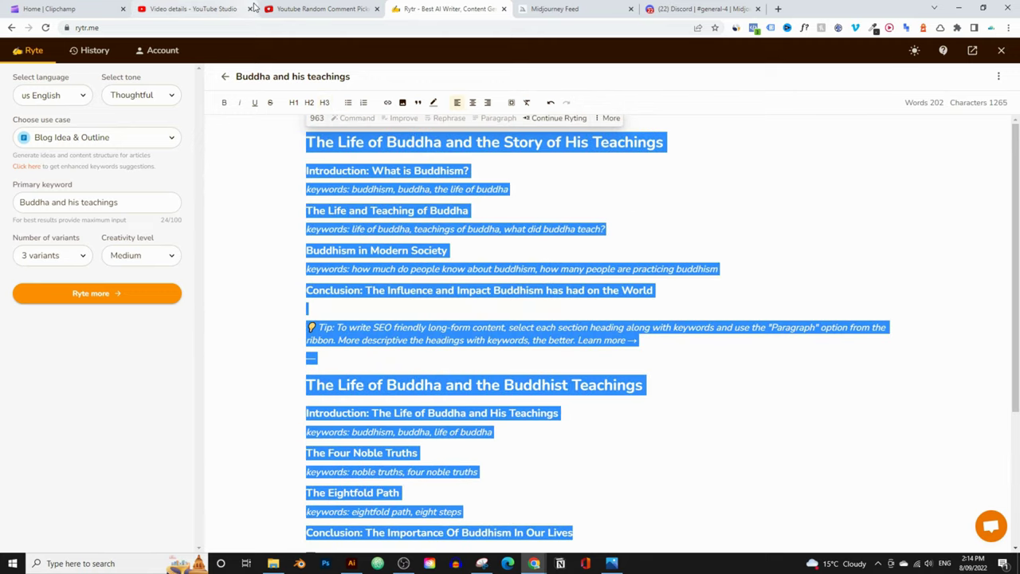
key("BackSpace")
left_click(266, 146)
key("BackSpace")
key("Delete")
key("Delete")
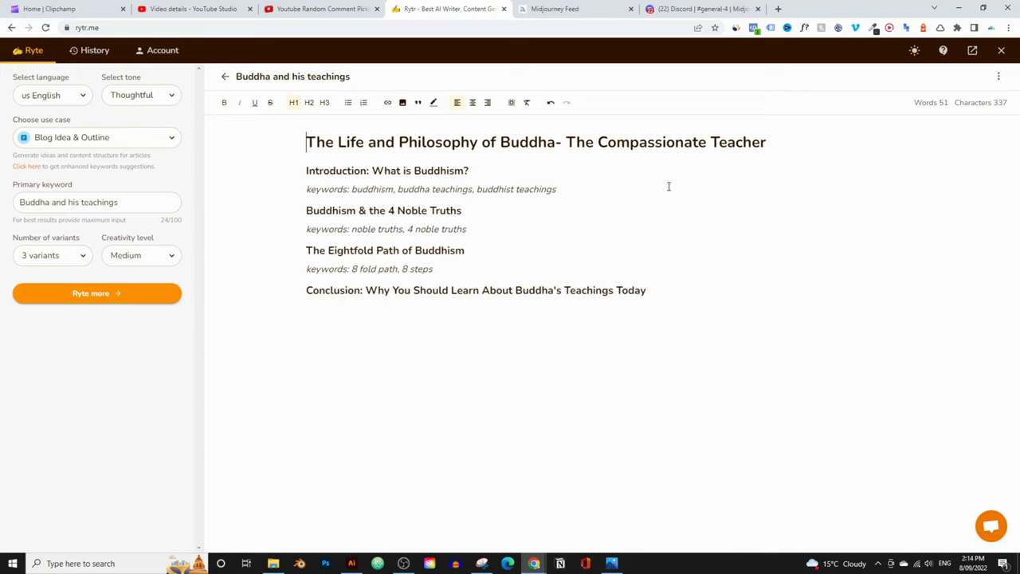
left_click_drag(303, 172, 532, 166)
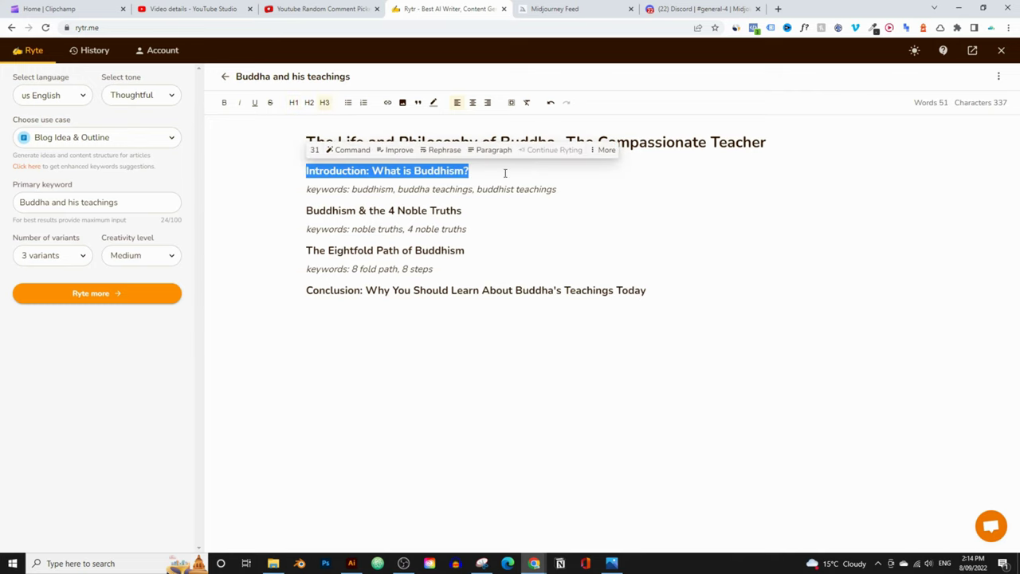
left_click_drag(284, 217, 519, 213)
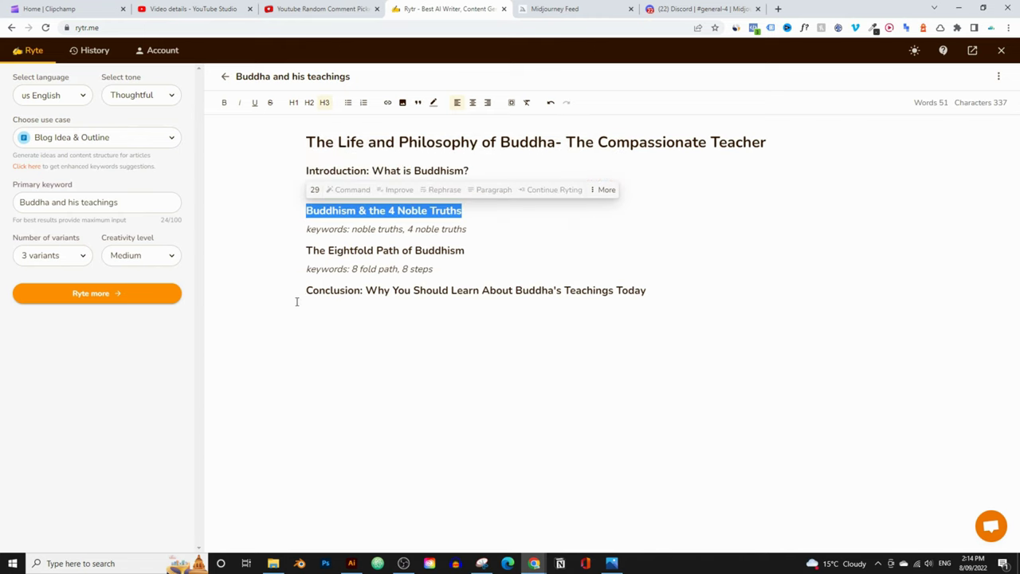
left_click(635, 262)
left_click(484, 166)
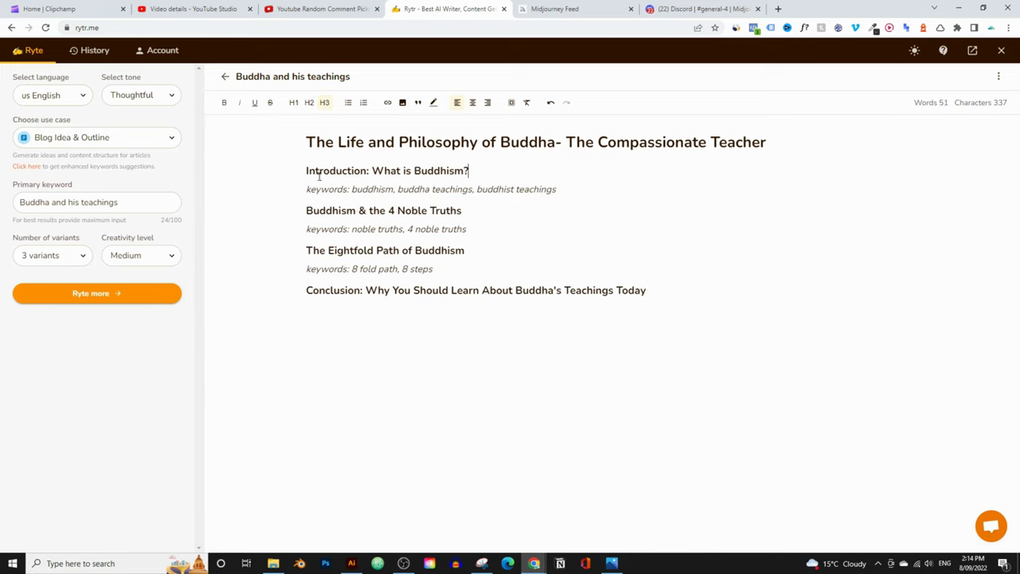
- Generate paragraphs for the "Introduction: What is Buddhism?" heading and check the generated text for plagiarism
left_click_drag(308, 171, 467, 168)
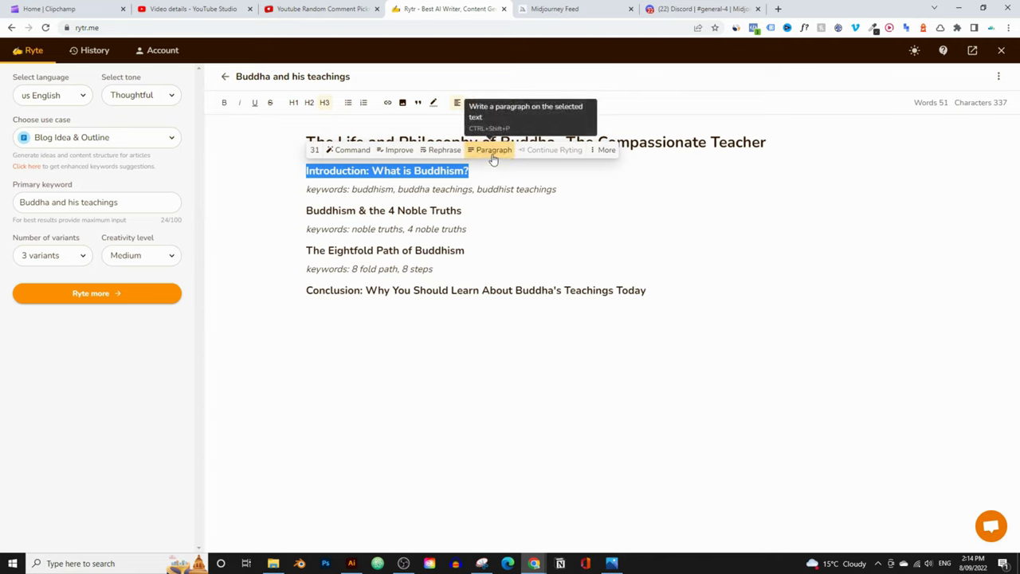
left_click(476, 154)
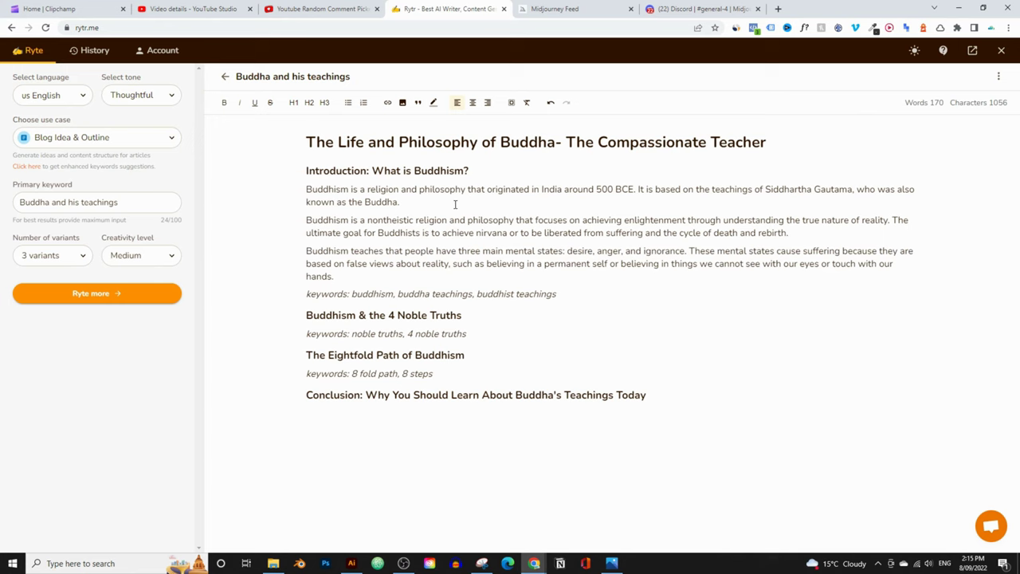
left_click_drag(342, 282, 287, 194)
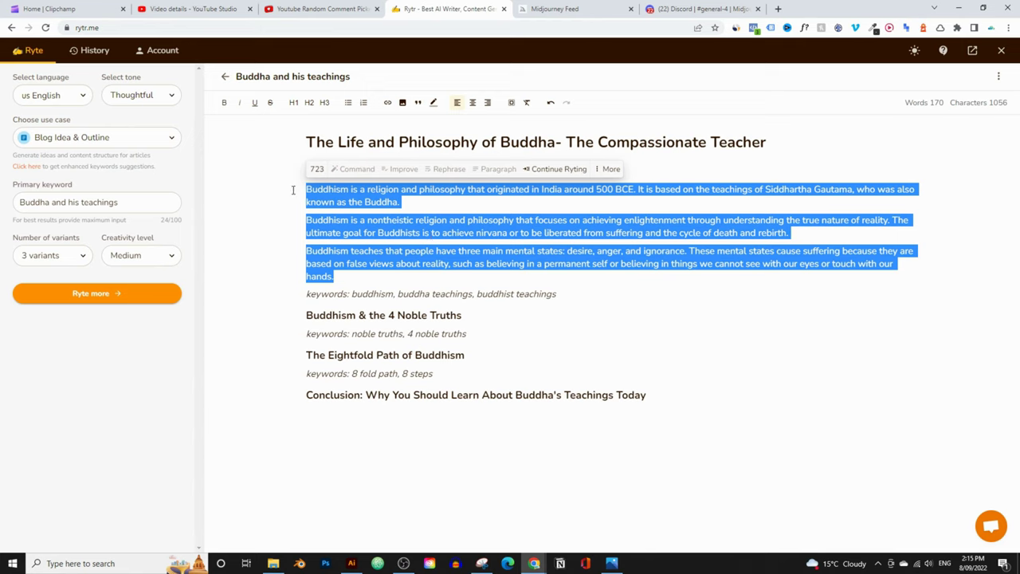
left_click(610, 168)
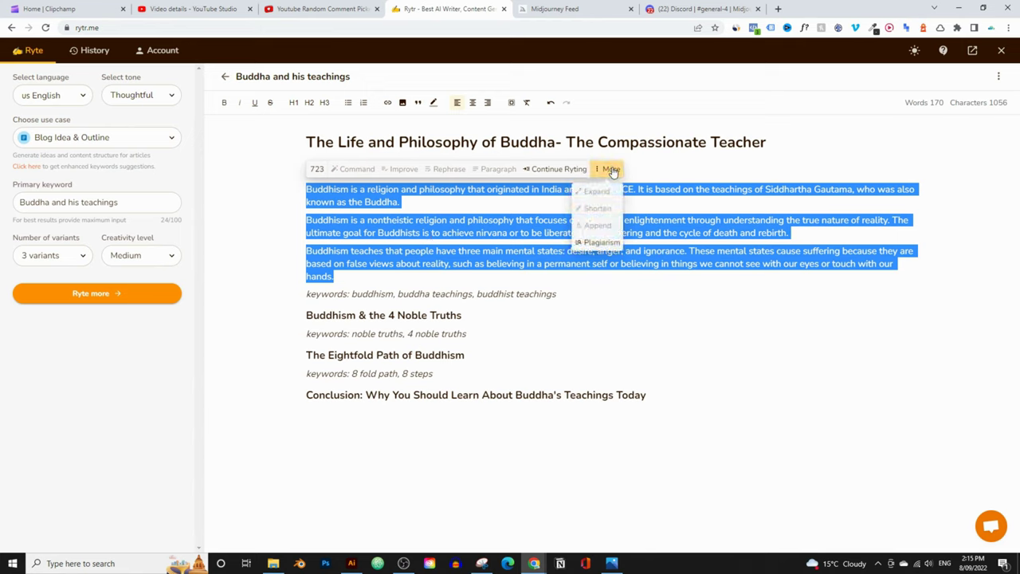
left_click(597, 243)
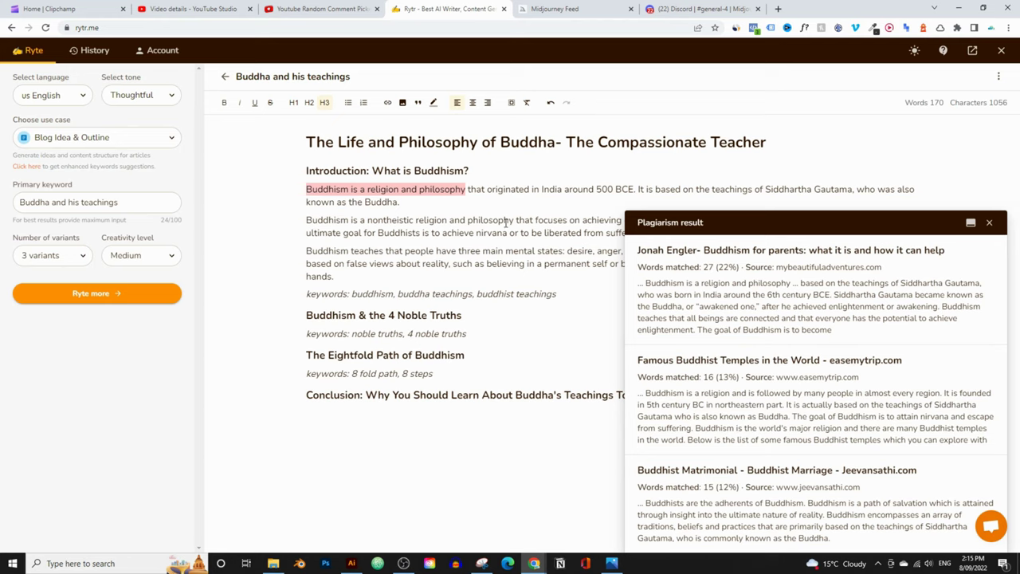
left_click(989, 223)
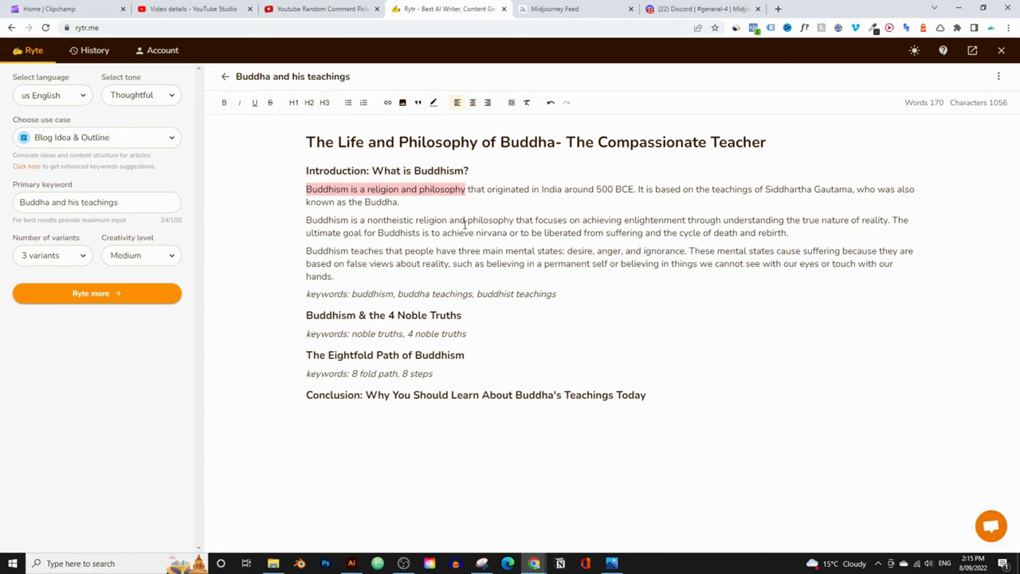
- Rephrase the first introduction paragraph and remove the stray "amp;" characters after the ampersand
triple_click(405, 206)
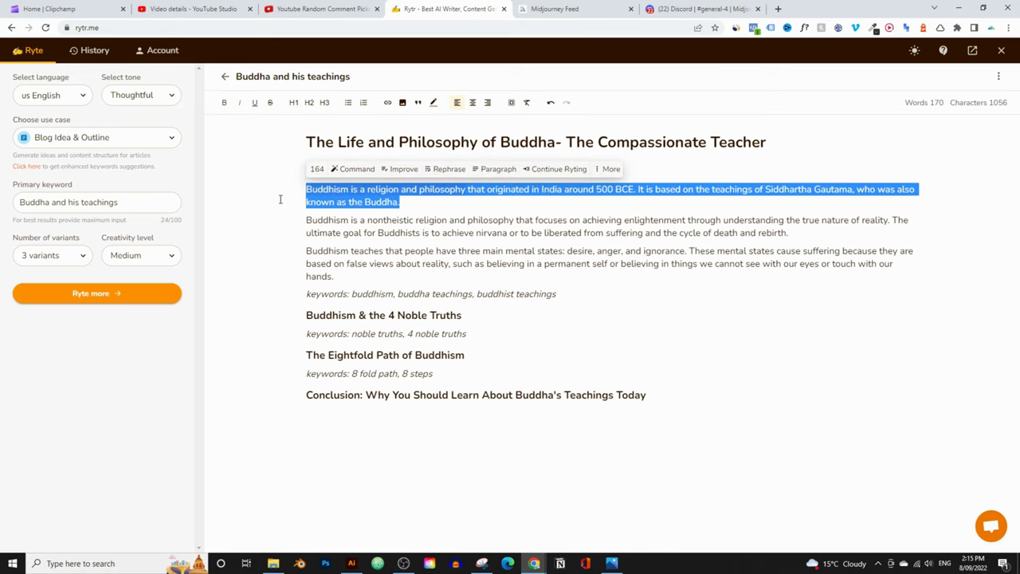
left_click(448, 169)
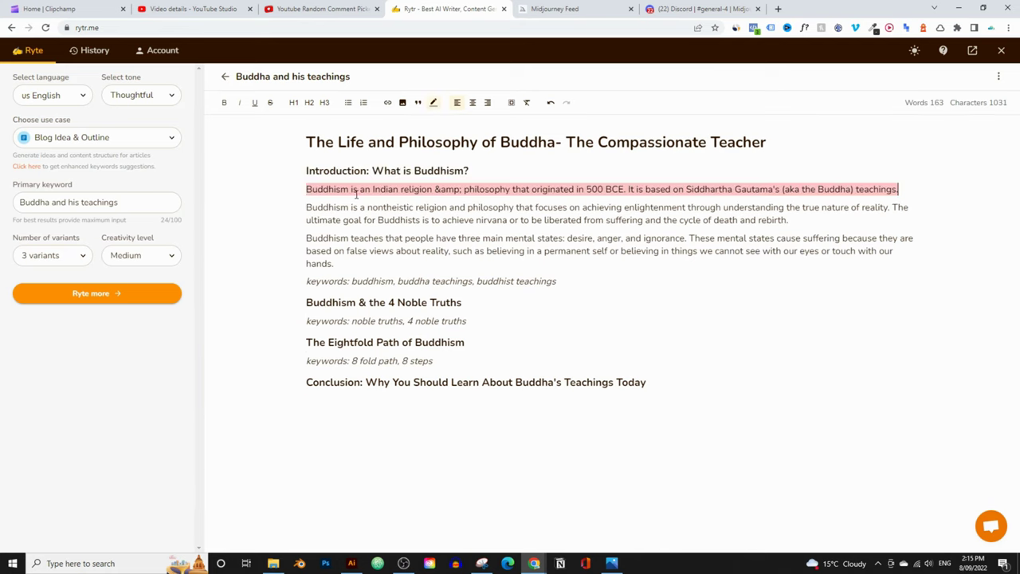
left_click_drag(909, 188, 266, 189)
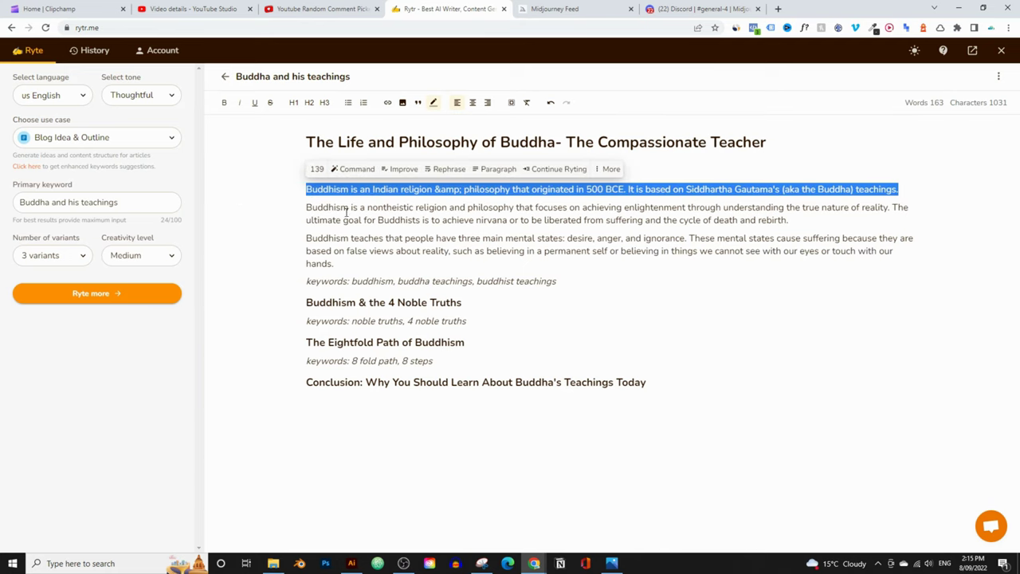
left_click(443, 189)
mouse_move(438, 189)
left_mouse_down()
mouse_move(453, 189)
mouse_move(441, 190)
left_mouse_up()
left_click(460, 189)
key("BackSpace")
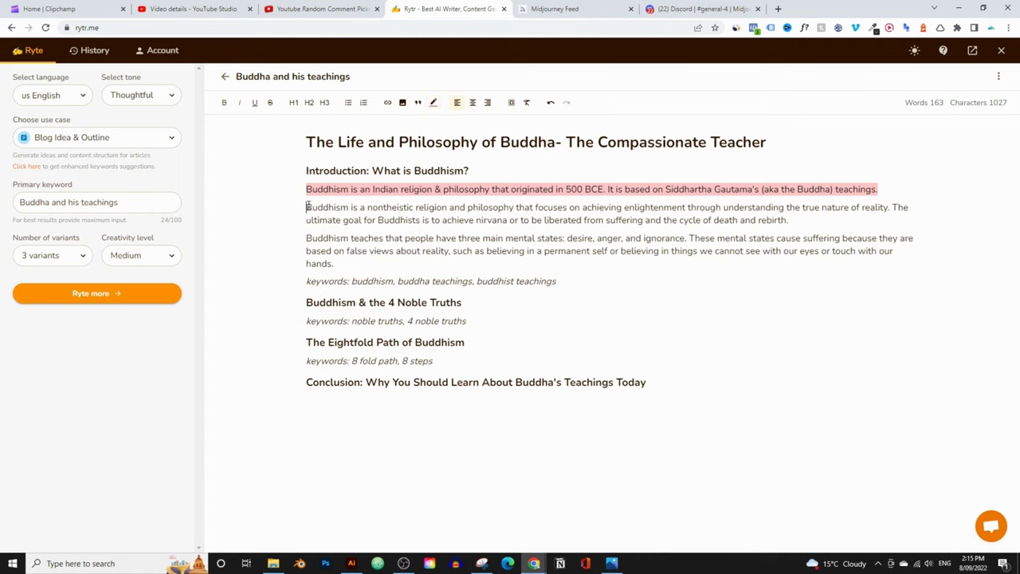
- Rephrase the second and third introduction paragraphs one after the other
left_click_drag(308, 207, 952, 217)
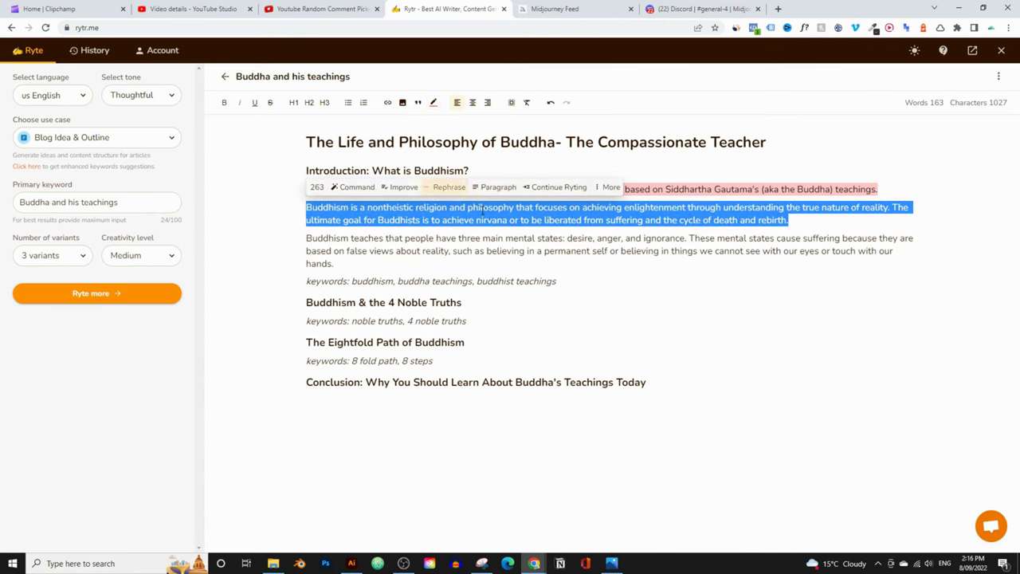
left_click(440, 190)
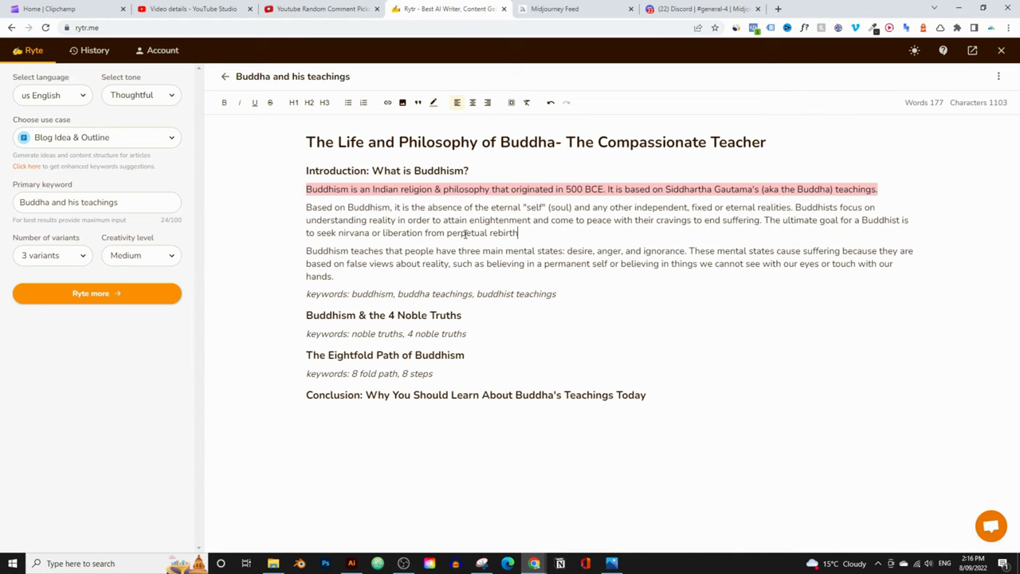
left_click_drag(333, 276, 299, 245)
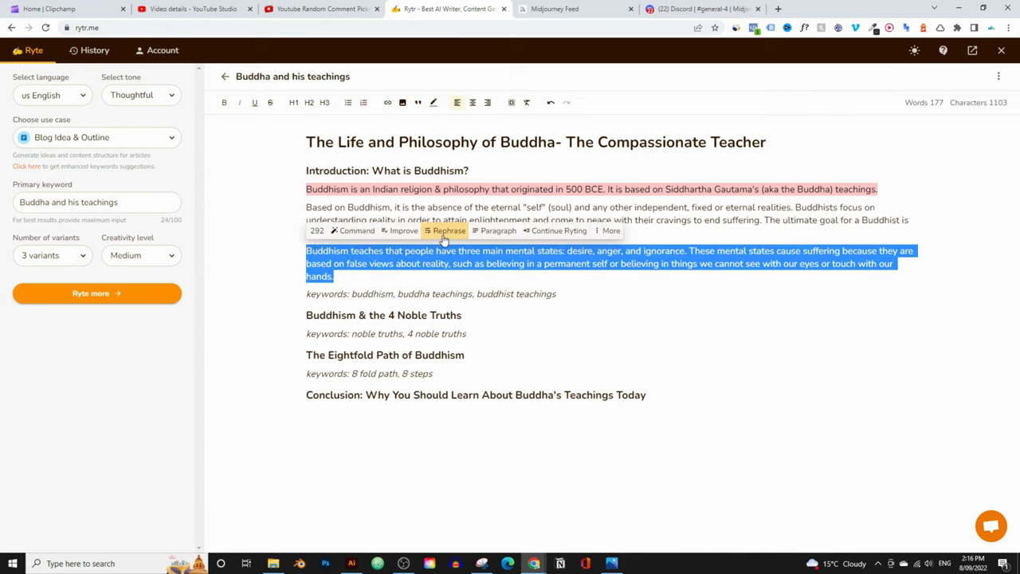
mouse_move(318, 235)
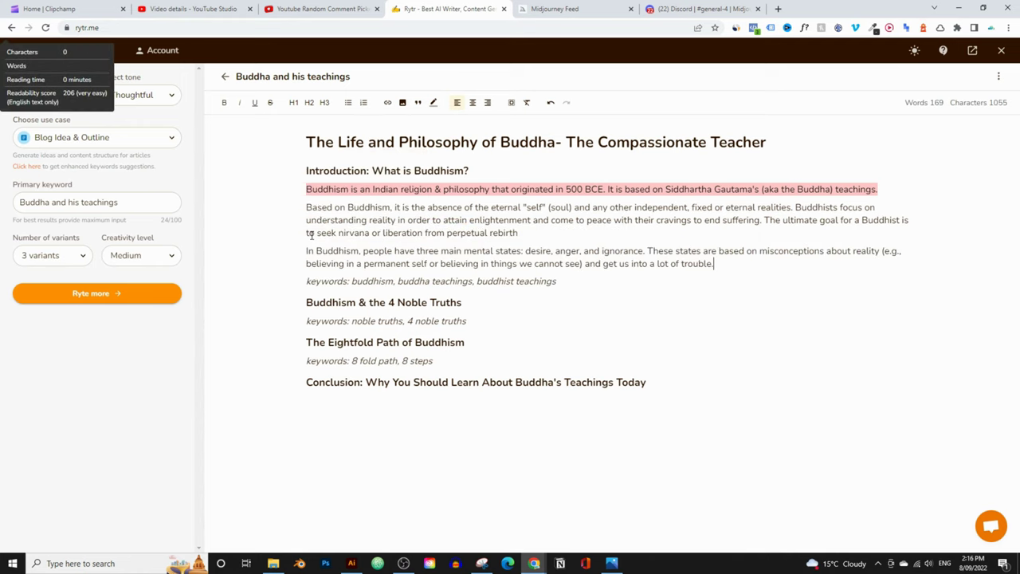
- Run the plagiarism check on all three rephrased introduction paragraphs
left_click_drag(741, 265, 283, 185)
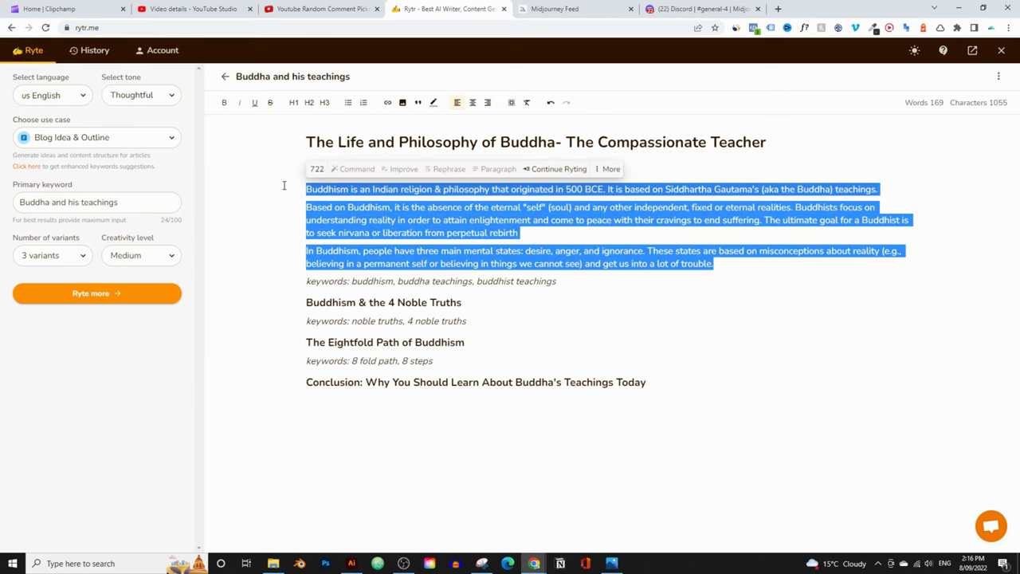
left_click(605, 169)
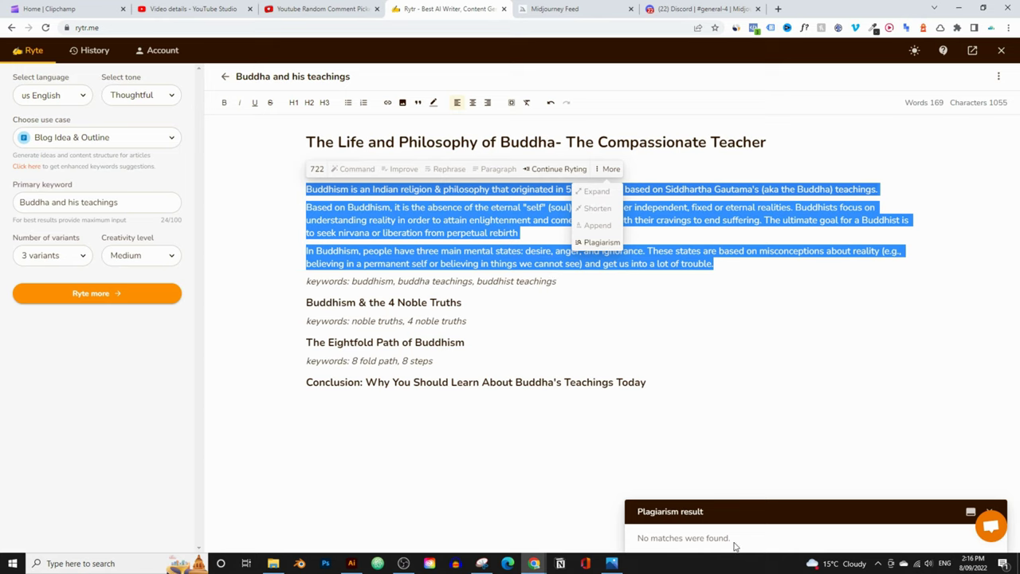
left_click(538, 311)
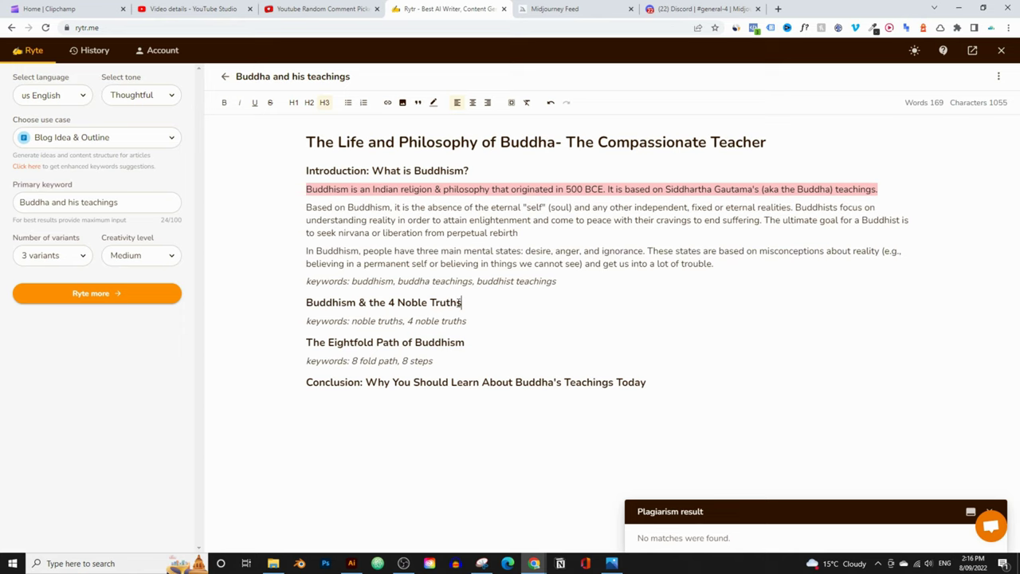
left_click_drag(478, 304, 286, 307)
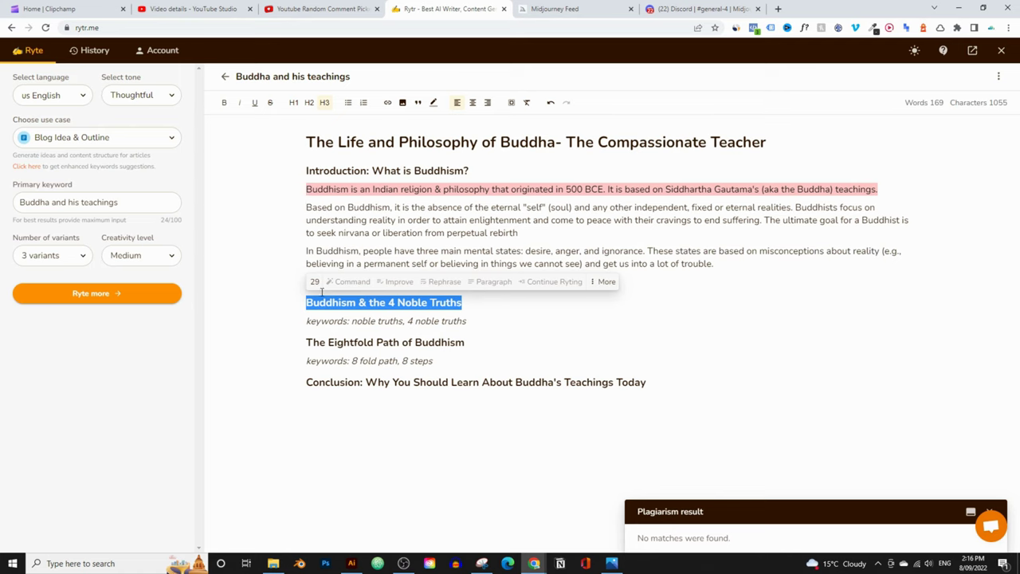
mouse_move(315, 283)
left_click_drag(647, 386, 366, 384)
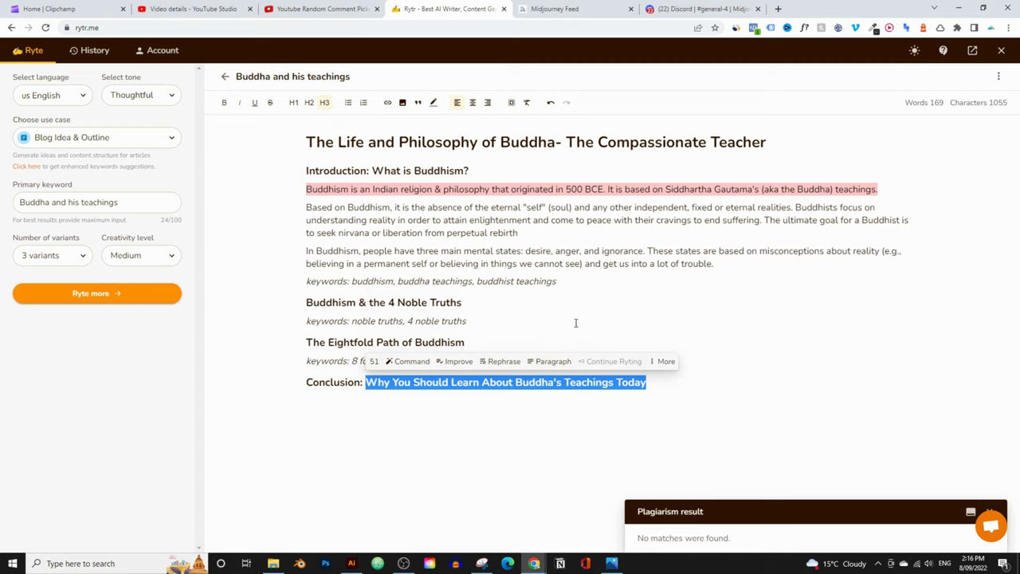
left_click(552, 301)
left_click_drag(493, 303, 522, 309)
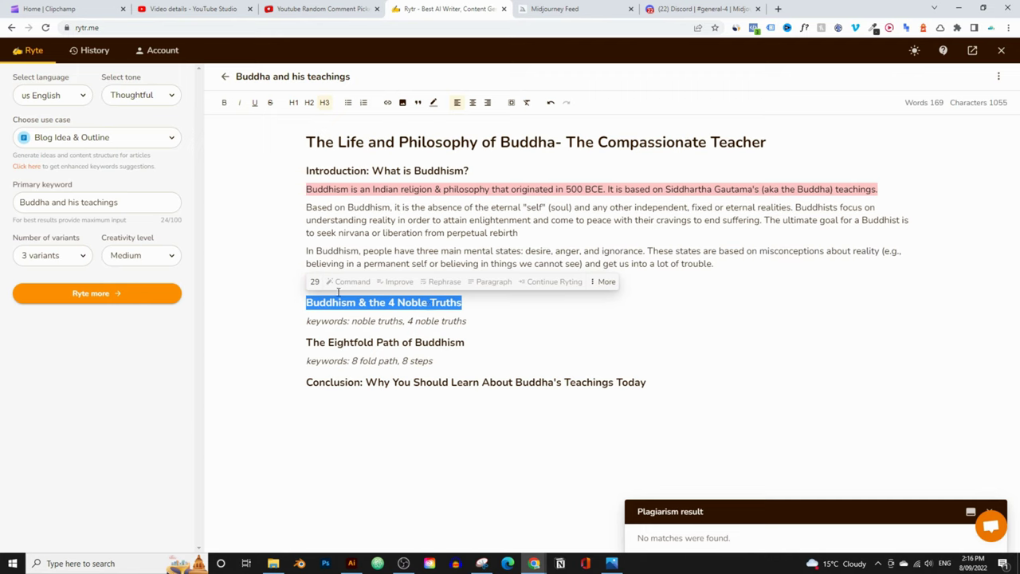
left_click(470, 303)
left_click_drag(470, 303, 241, 303)
left_click(483, 410)
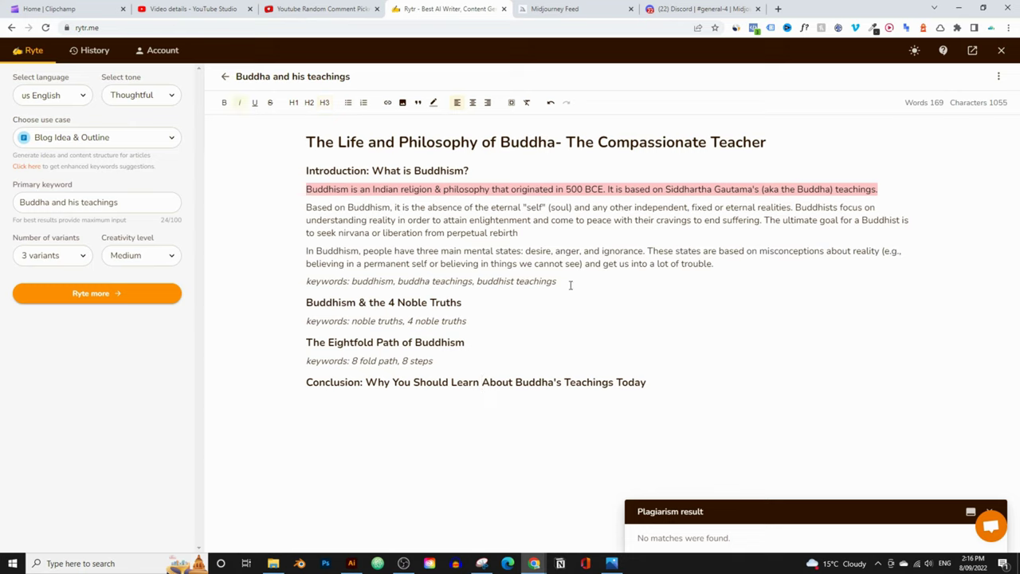
- Add the line "How buddha practiced meditation" between the introduction's keywords and the "Buddhism & the 4 Noble Truths" heading
key("Return")
key("Return")
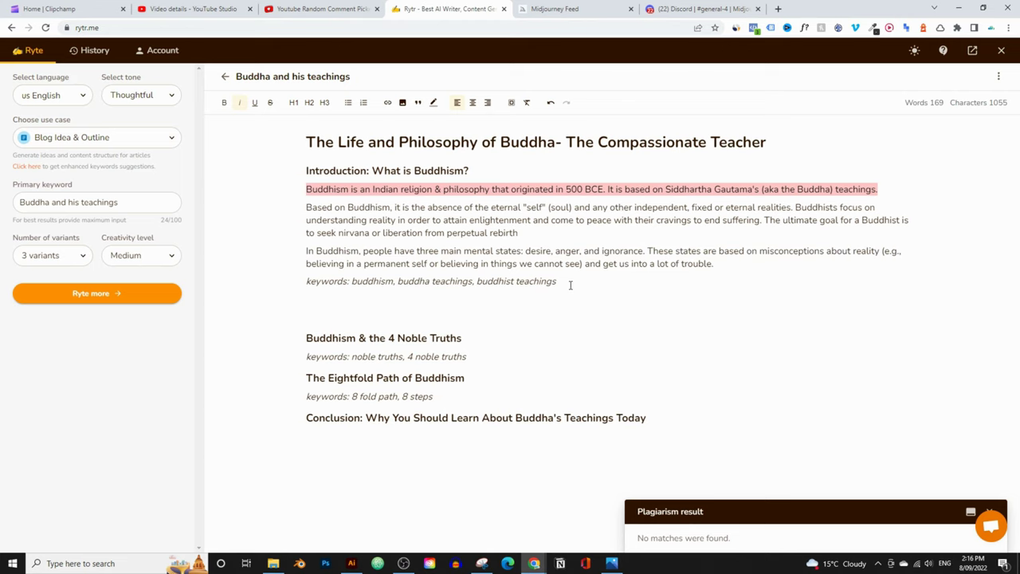
type("How buddha practiced")
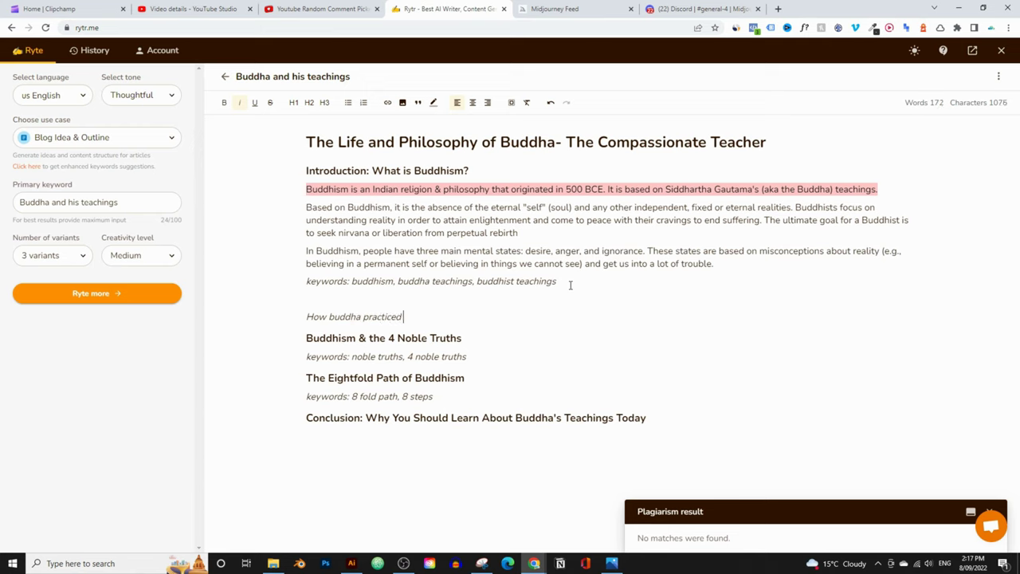
type("meditation")
- Format "How buddha practiced meditation" as a non-italic H3 heading and remove the blank line above it
left_click_drag(480, 316, 271, 303)
left_click(240, 102)
left_click(309, 104)
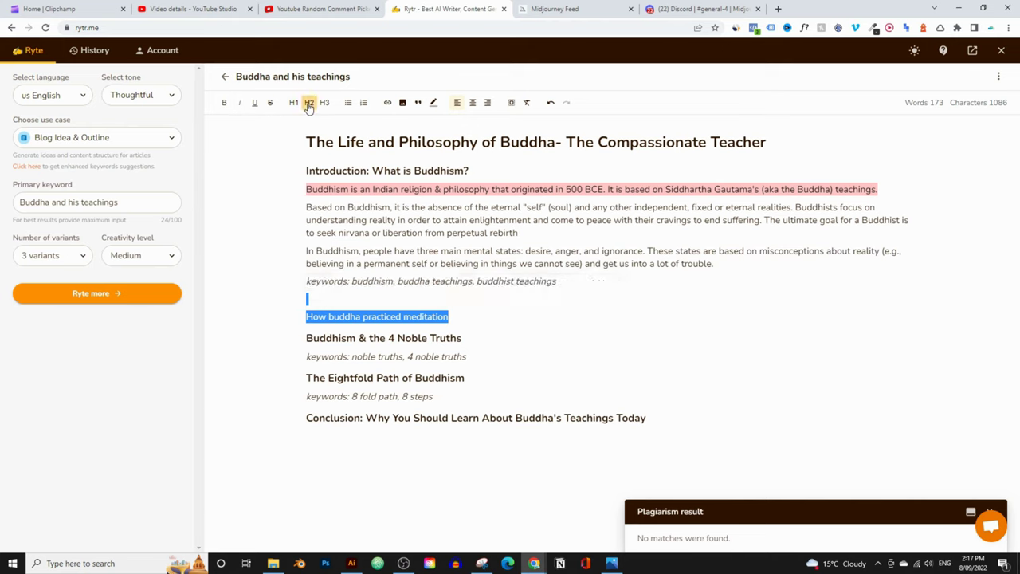
left_click(323, 106)
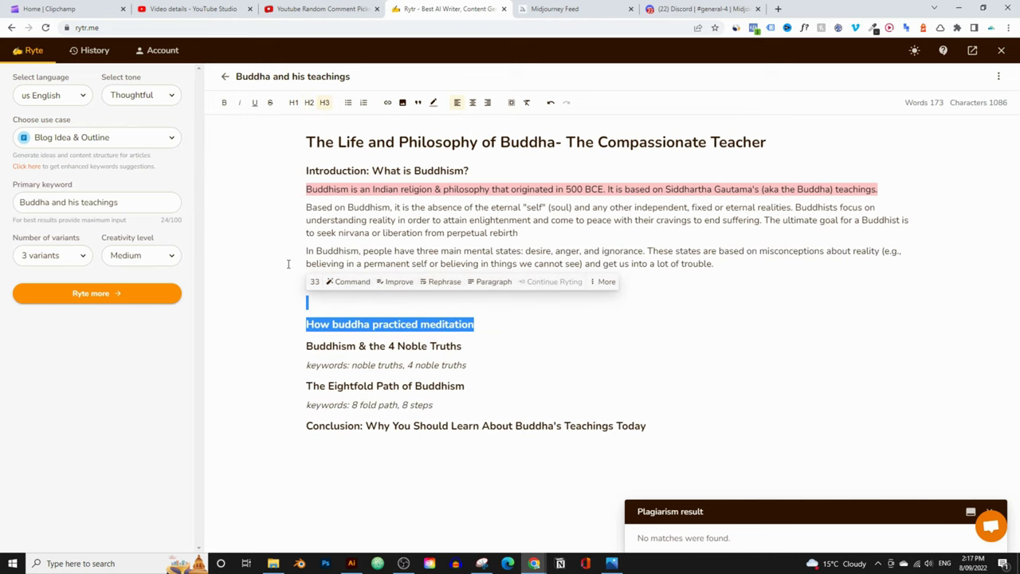
left_click(293, 328)
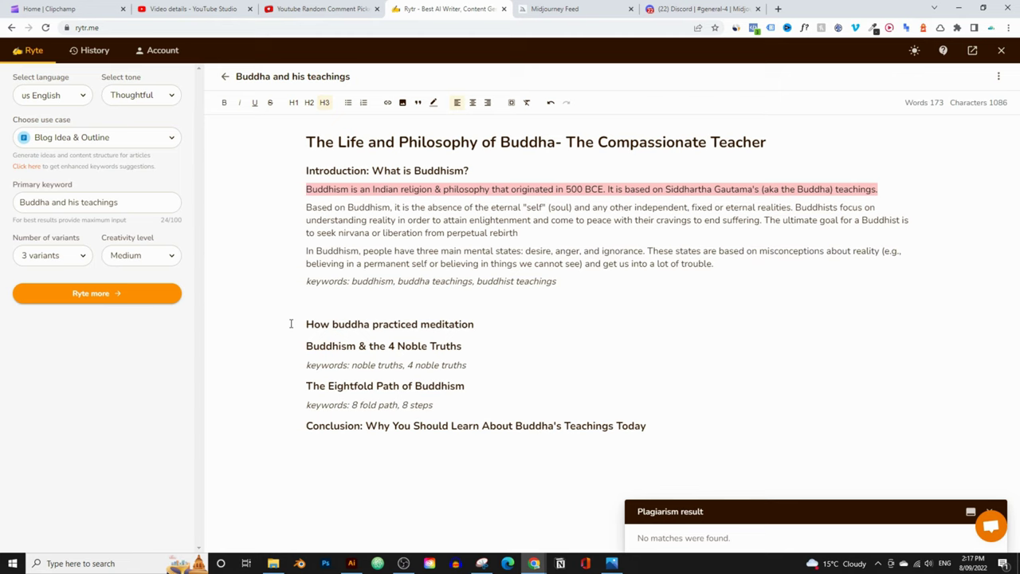
key("BackSpace")
- Generate paragraphs for the "How buddha practiced meditation" heading, check them for plagiarism and close the result
left_click_drag(494, 309, 299, 313)
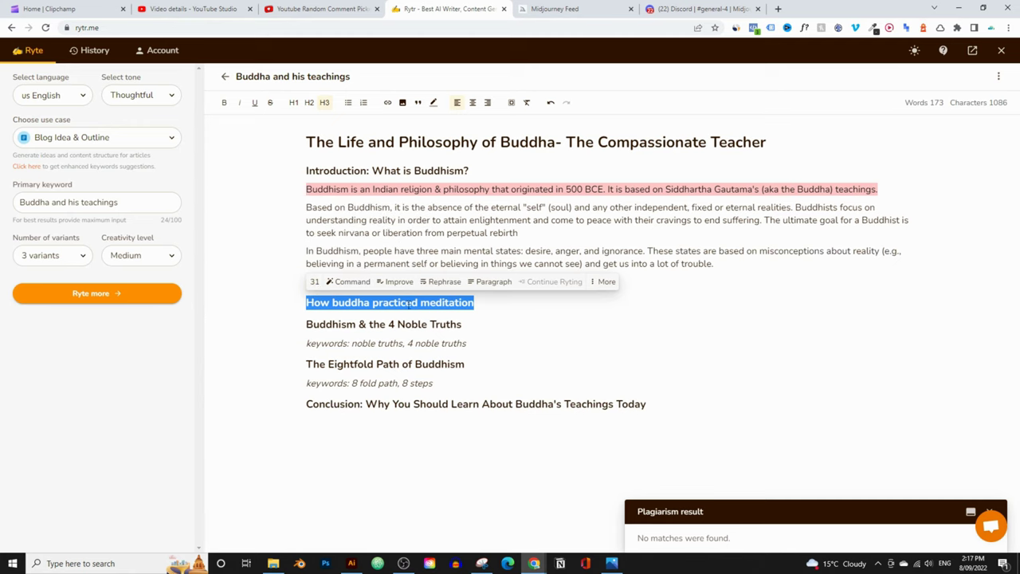
left_click(491, 286)
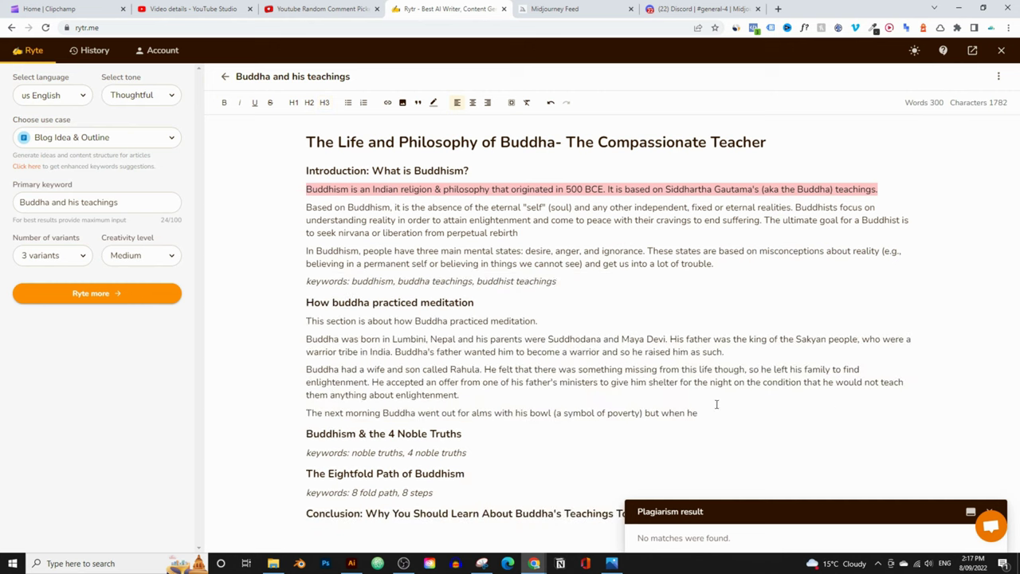
left_click_drag(713, 417, 292, 325)
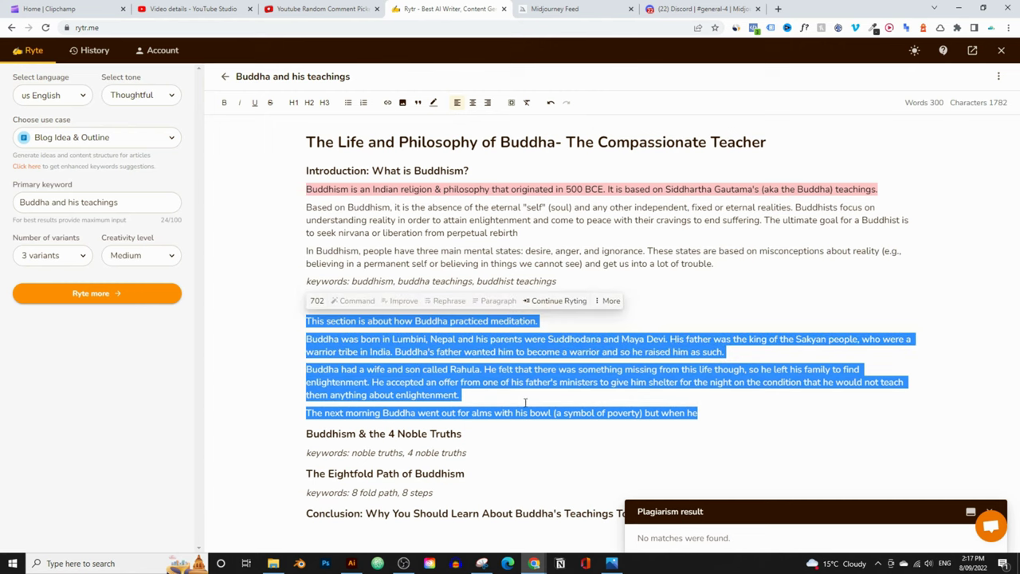
left_click(611, 301)
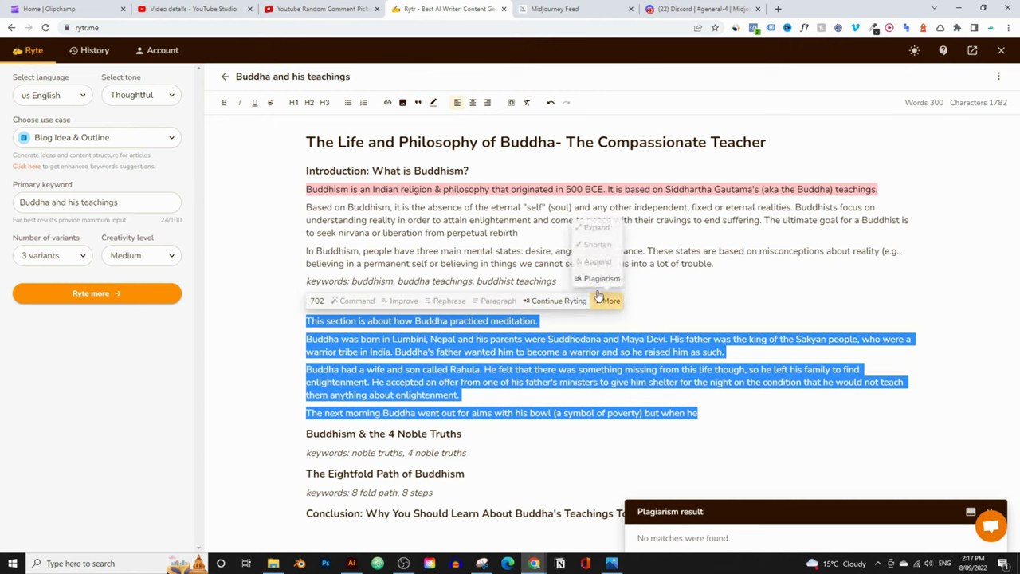
left_click(601, 281)
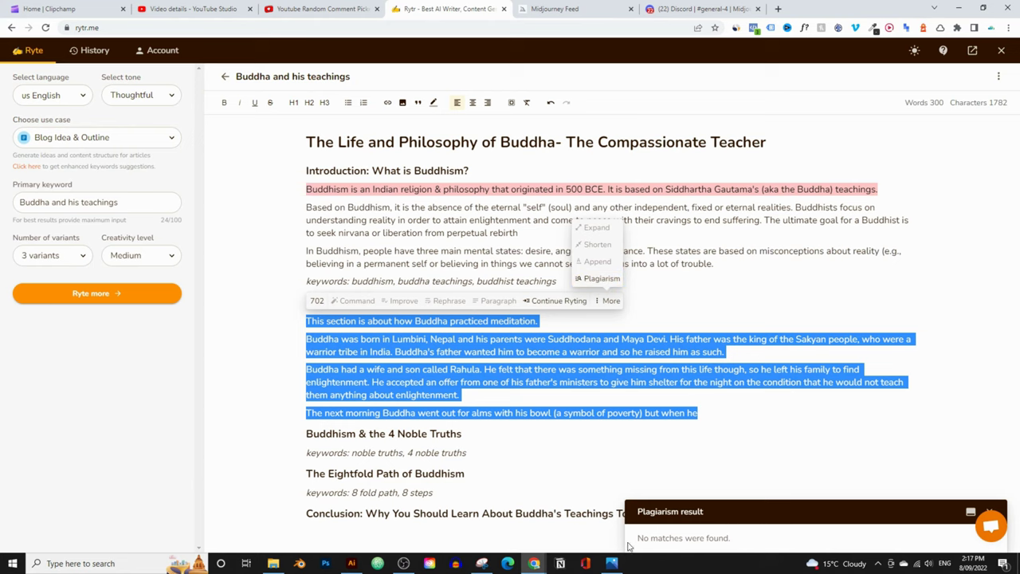
left_click(513, 434)
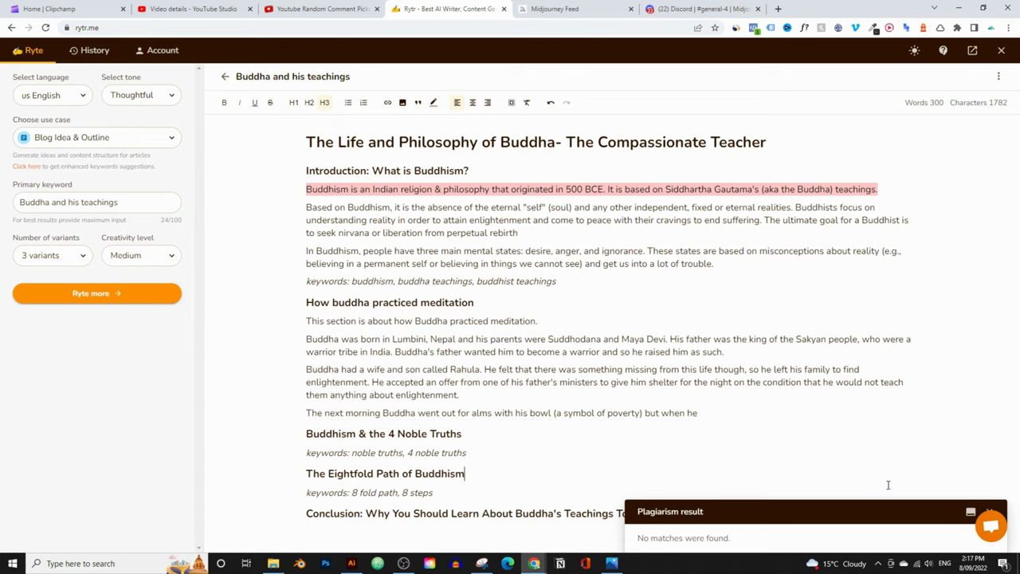
left_click(989, 511)
- Delete the remaining outline from "Buddhism & the 4 Noble Truths" through the conclusion, plus the incomplete sentence starting "The next morning Buddha"
left_click_drag(682, 518, 306, 514)
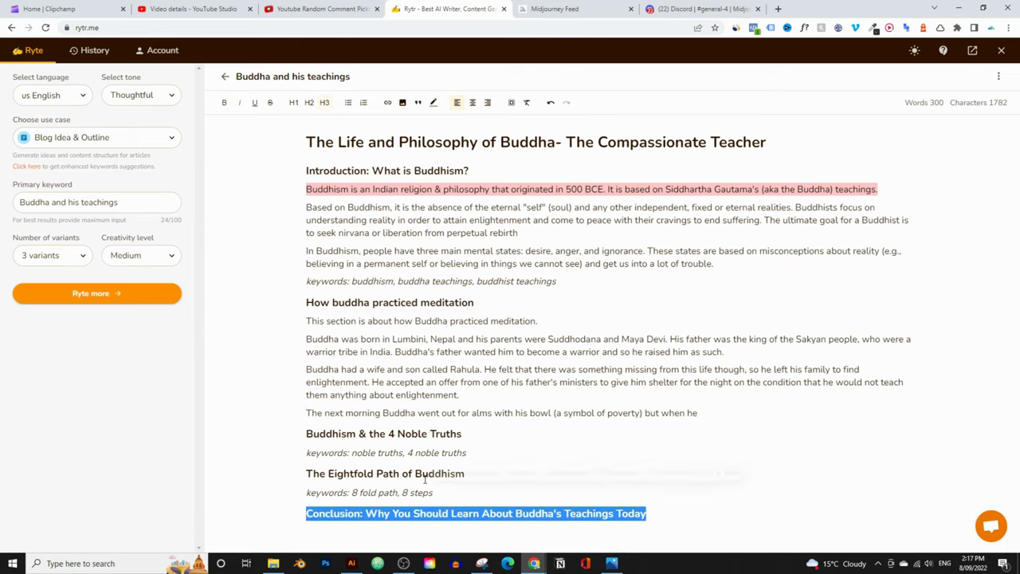
left_click_drag(425, 479, 212, 439)
key("BackSpace")
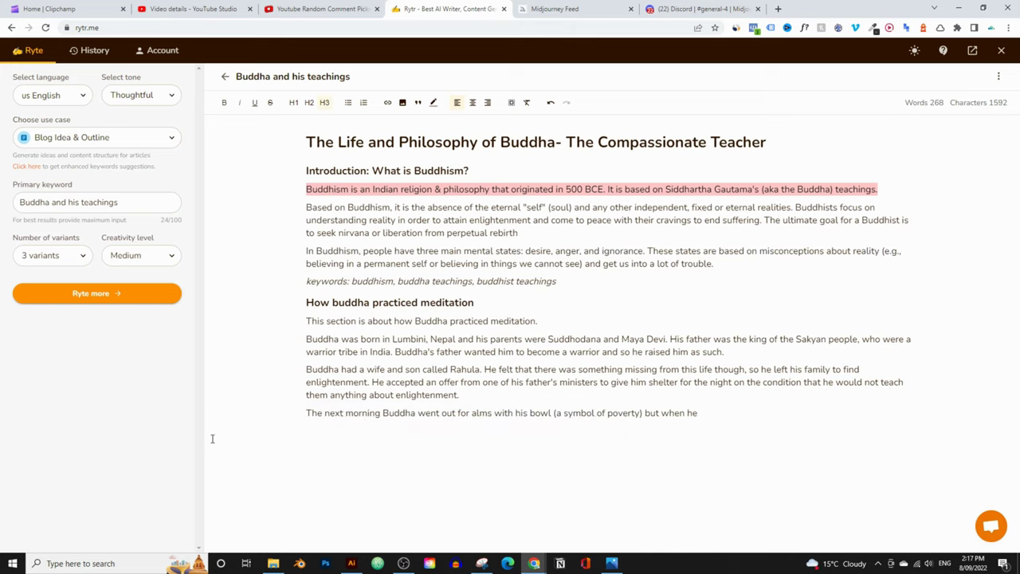
left_click_drag(702, 413, 203, 425)
key("BackSpace")
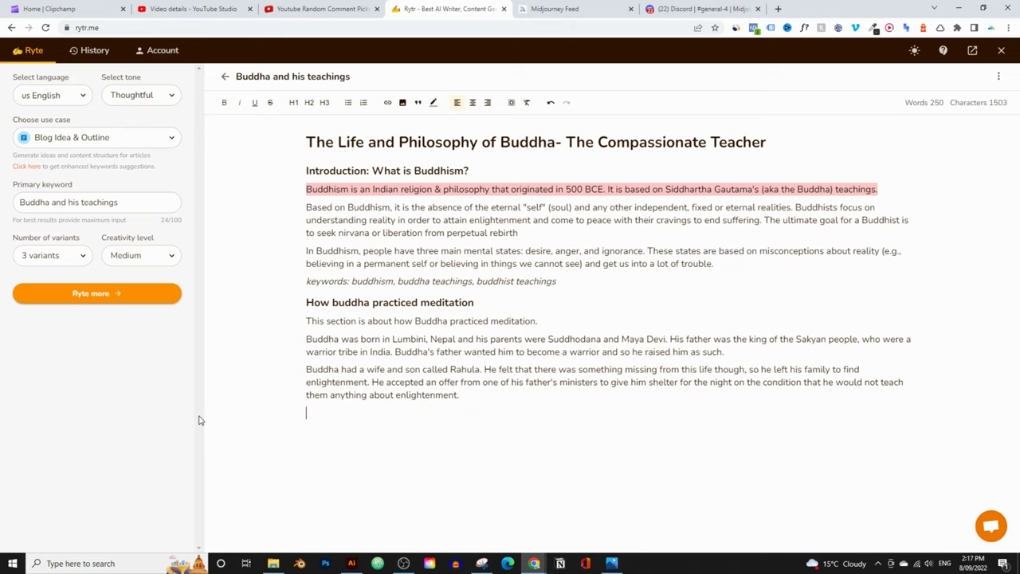
- Remove the blank line at the end of the script and select the final paragraph about Buddha's wife and son
key("BackSpace")
triple_click(464, 396)
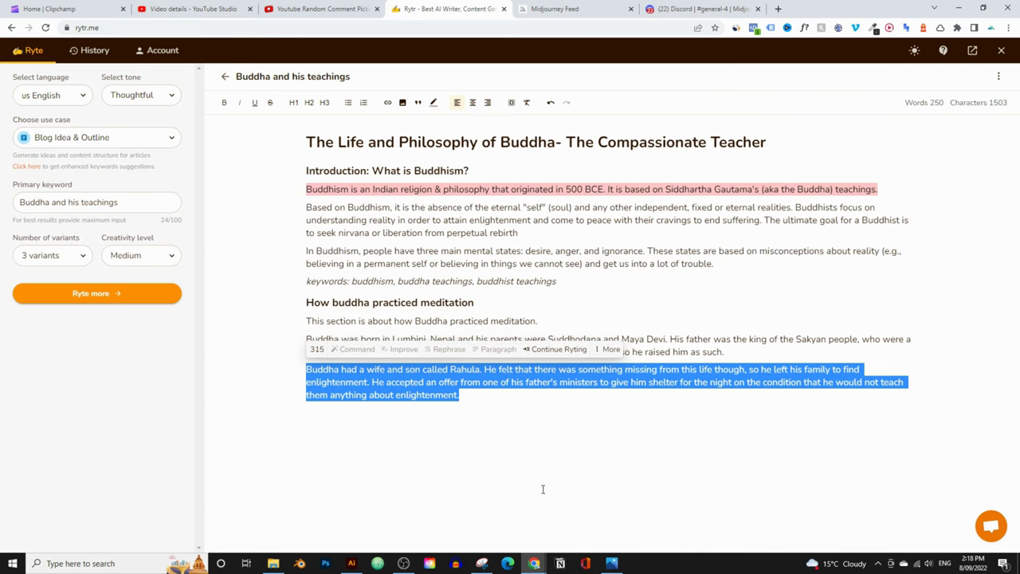
- View Midjourney's sign-in page in the incognito window, and return to the main window's Midjourney feed
mouse_move(534, 564)
left_click(558, 525)
left_click(674, 8)
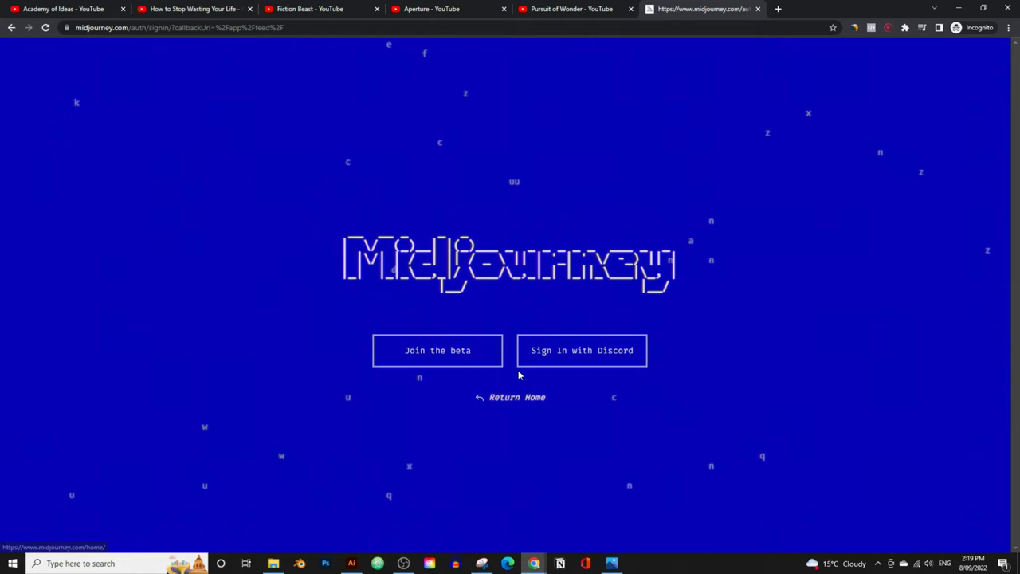
left_click(959, 10)
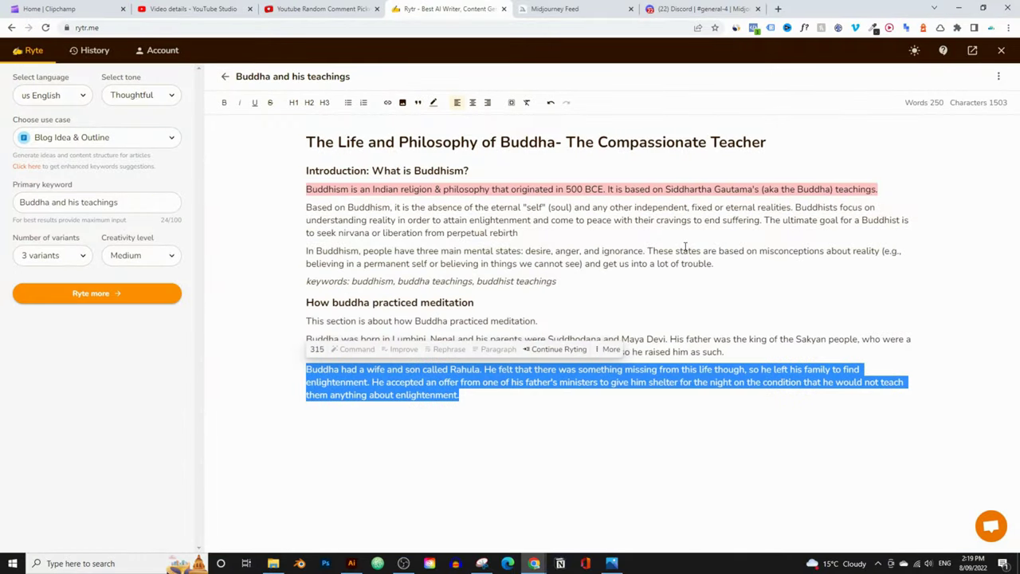
left_click(555, 10)
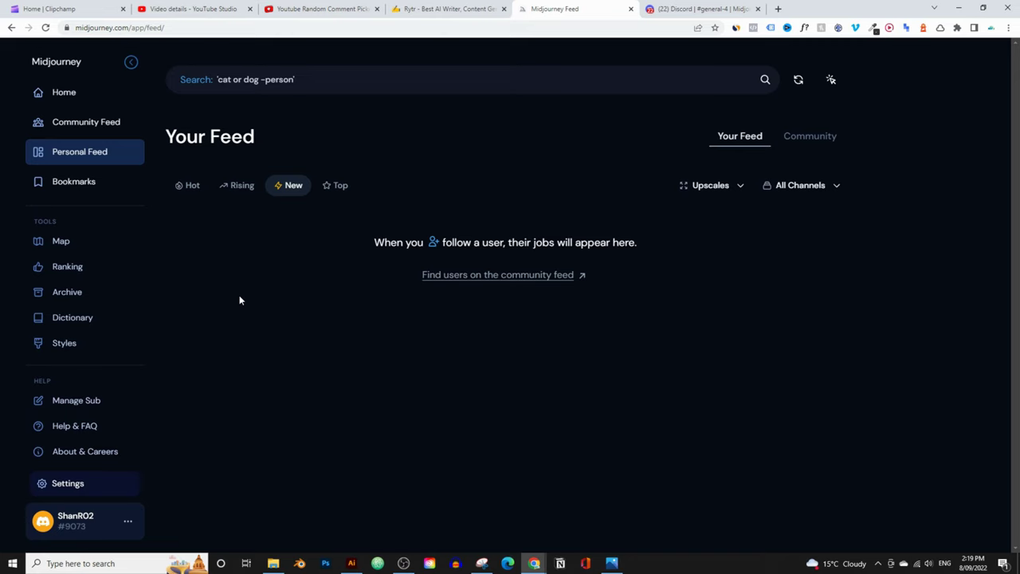
- Search for "crayon ai" in a new incognito tab and open the Craiyon website
mouse_move(534, 564)
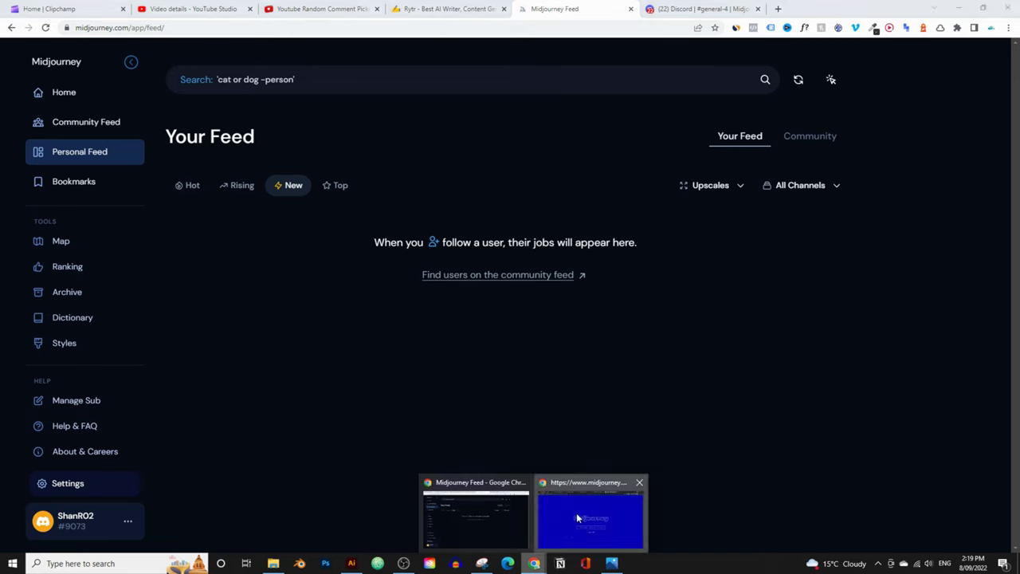
left_click(577, 513)
left_click(777, 16)
type("c")
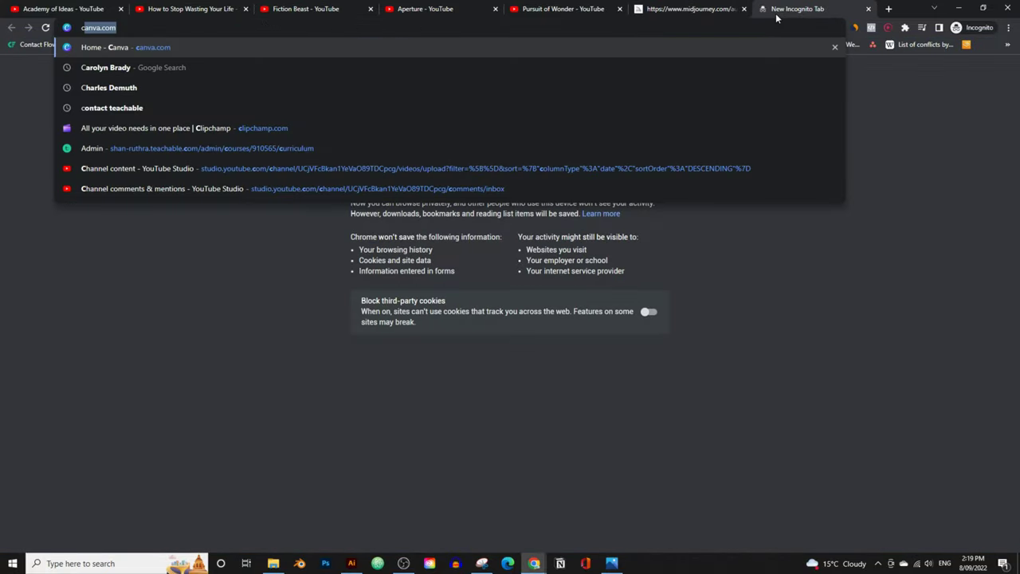
type("ray")
key("Down")
key("Return")
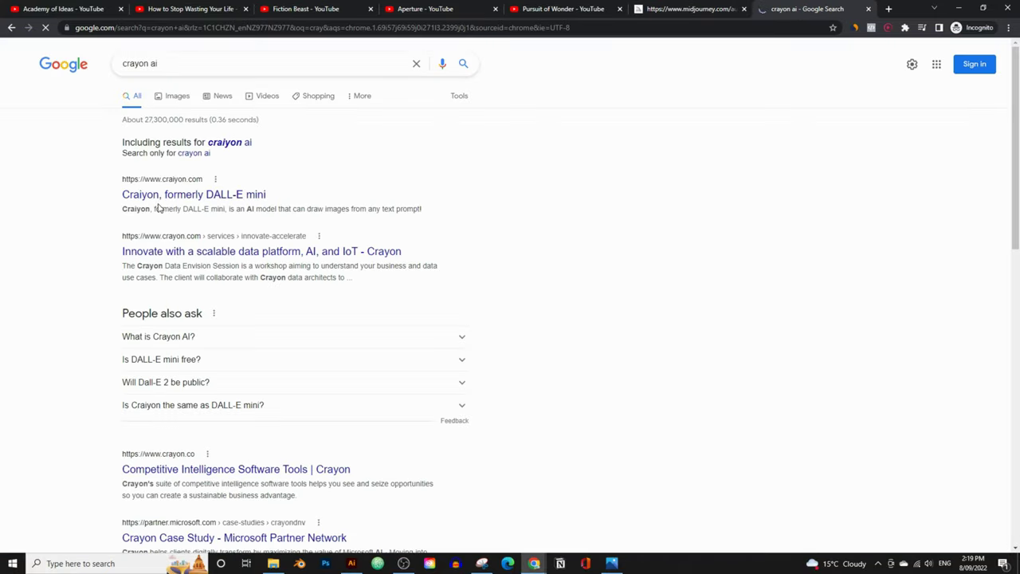
left_click(163, 195)
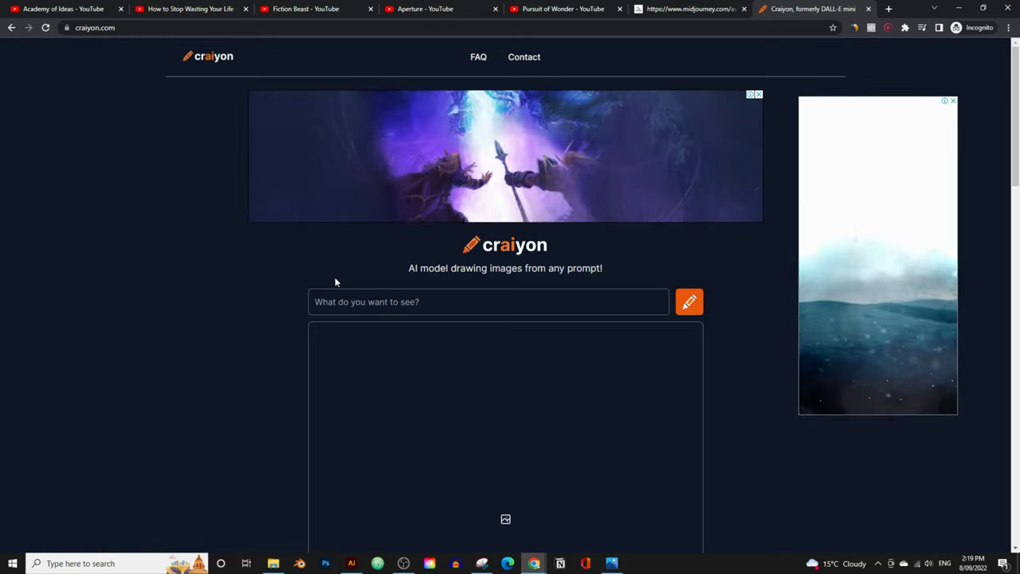
- Generate Craiyon images from the prompt "an oil painting of the buddha"
scroll(362, 263, "down", 1)
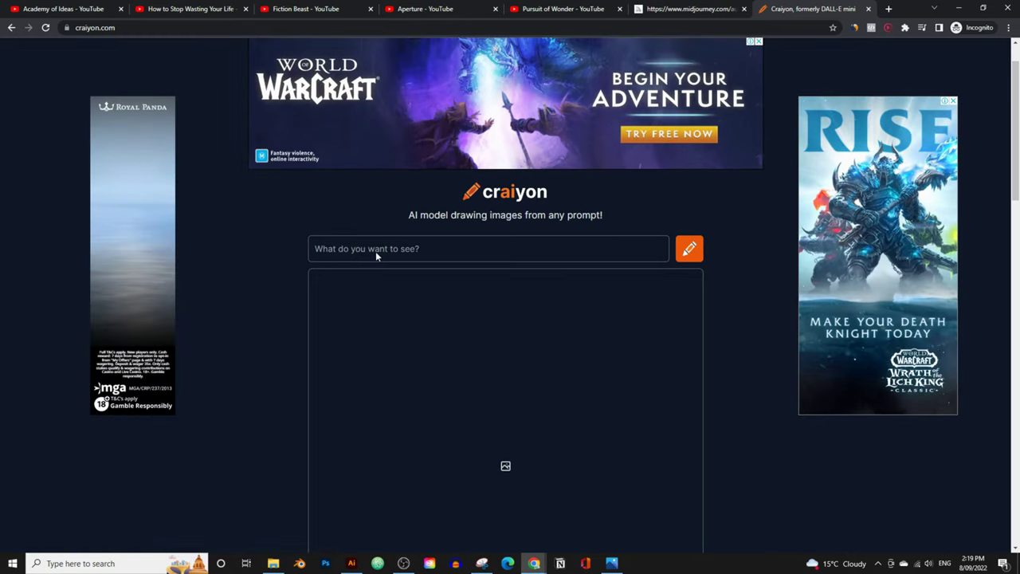
left_click(362, 249)
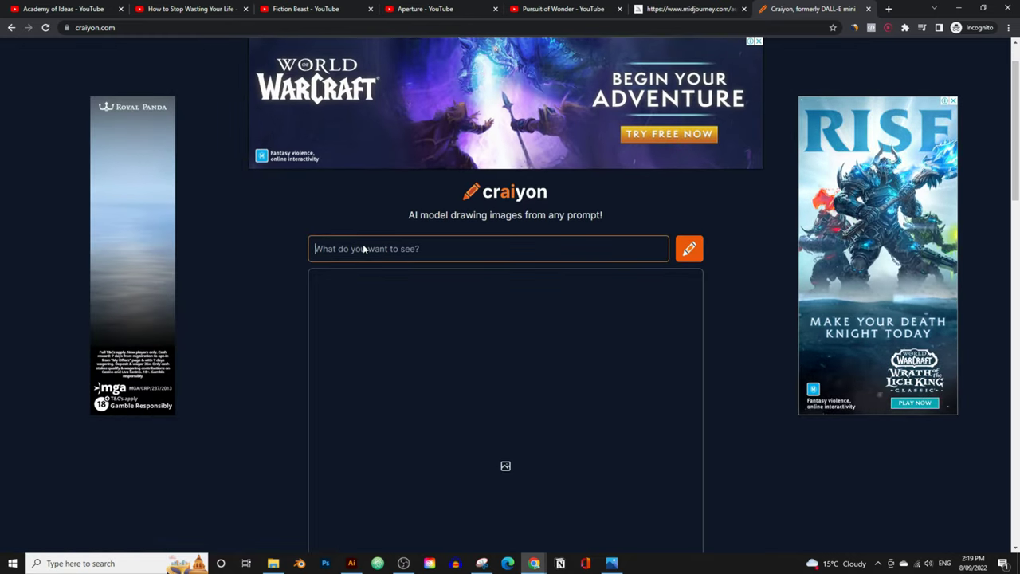
type("an o")
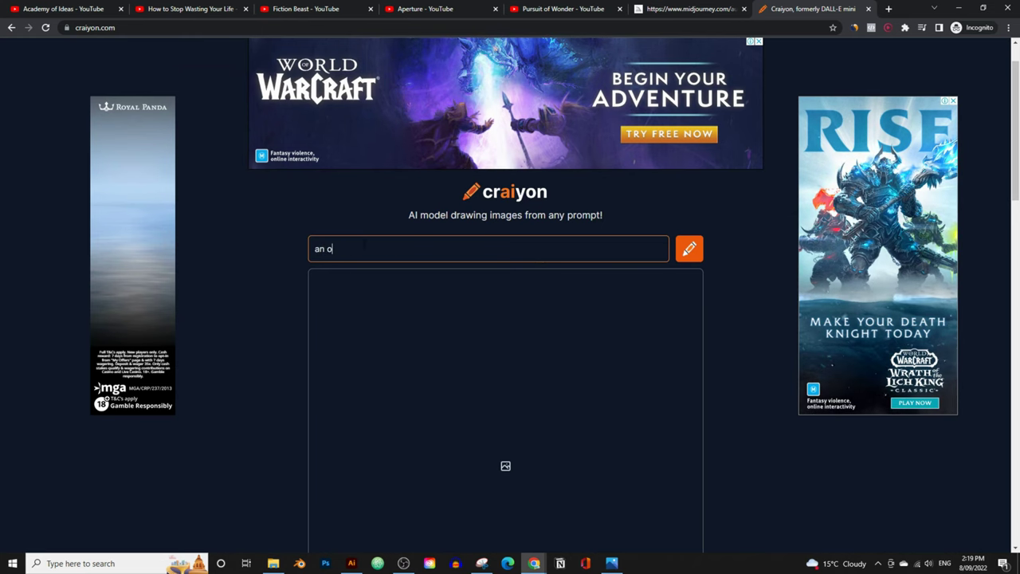
type("il painting of ")
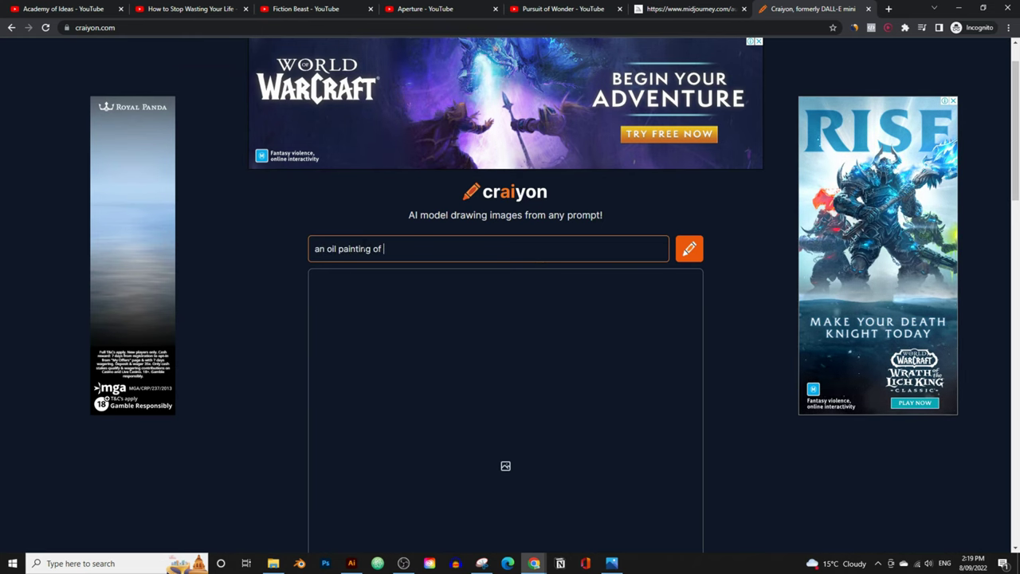
type("the buddha")
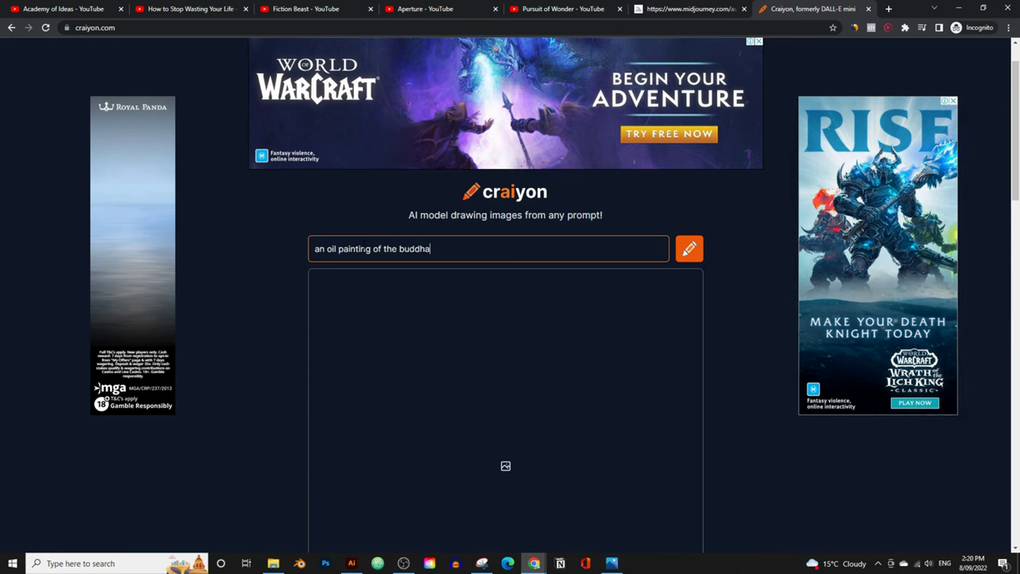
left_click(692, 250)
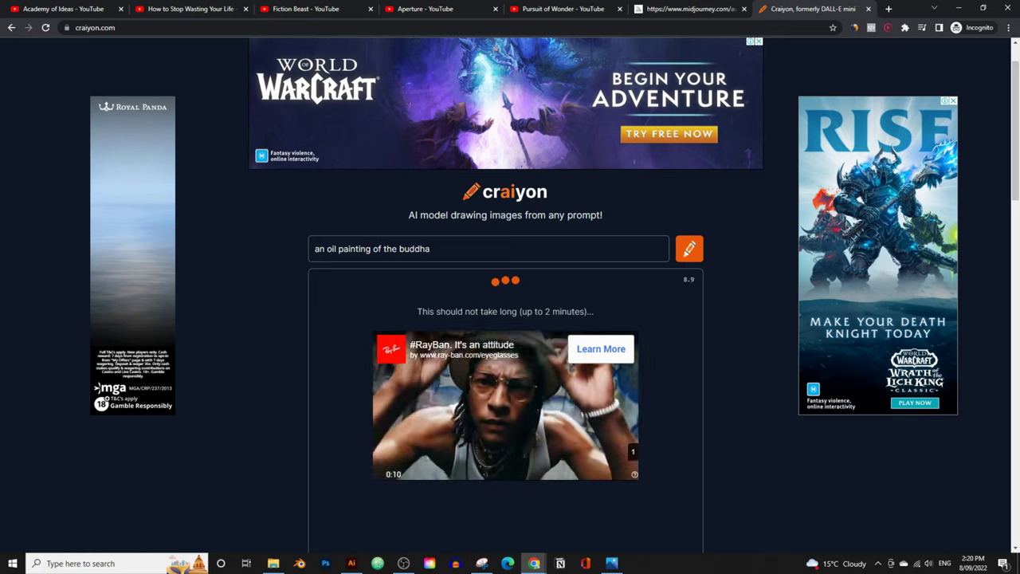
- Return to Midjourney in the main window and look through the profile's generated images, the Community Feed and the Personal Feed
left_click(687, 9)
left_click(958, 10)
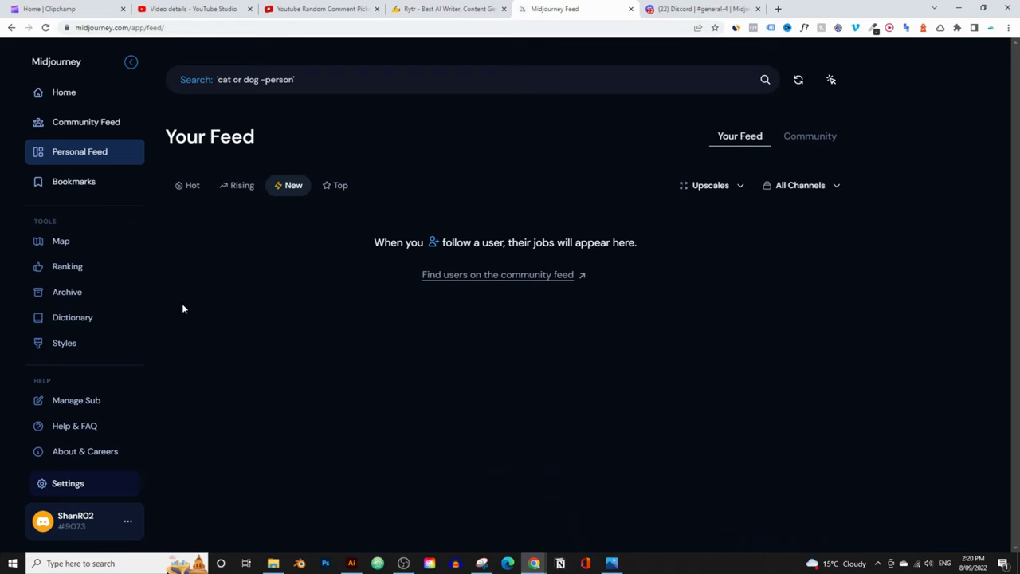
left_click(85, 106)
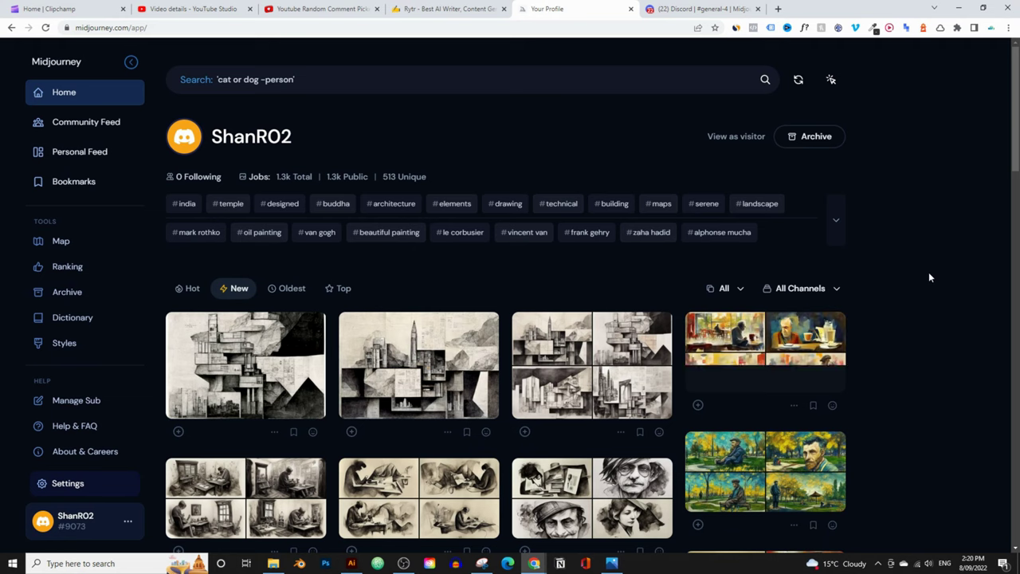
scroll(928, 271, "down", 2)
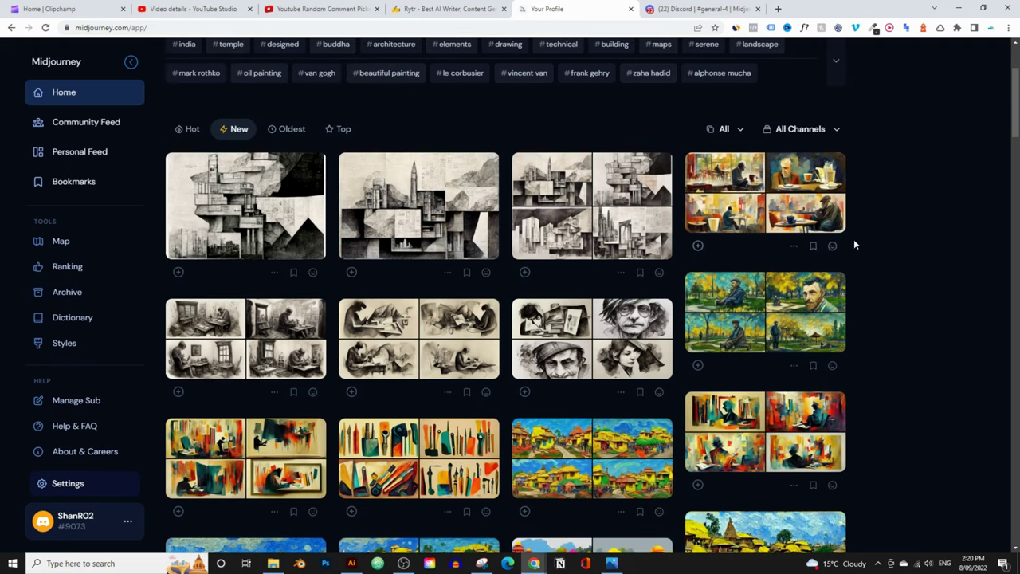
scroll(858, 244, "up", 2)
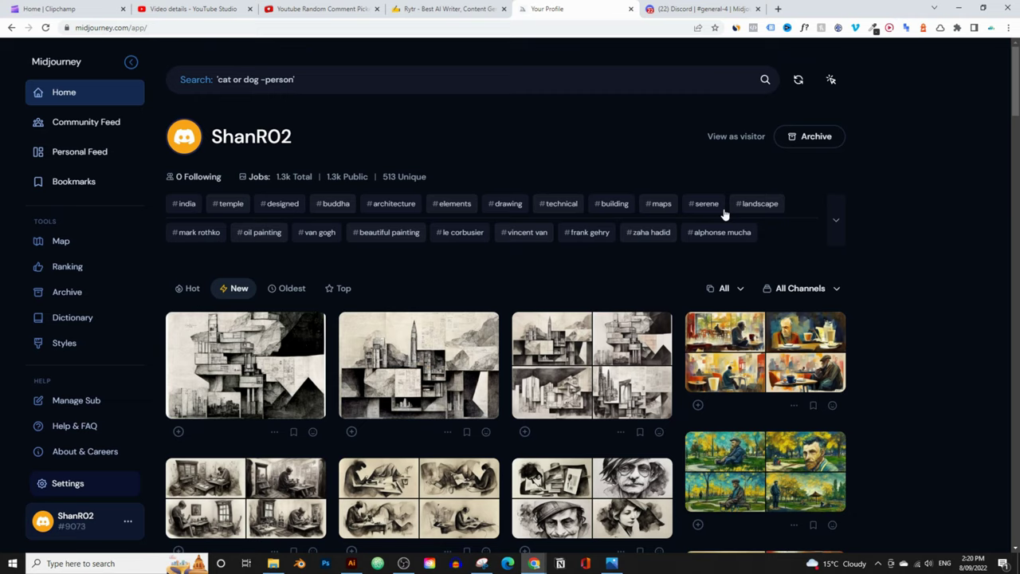
left_click(129, 120)
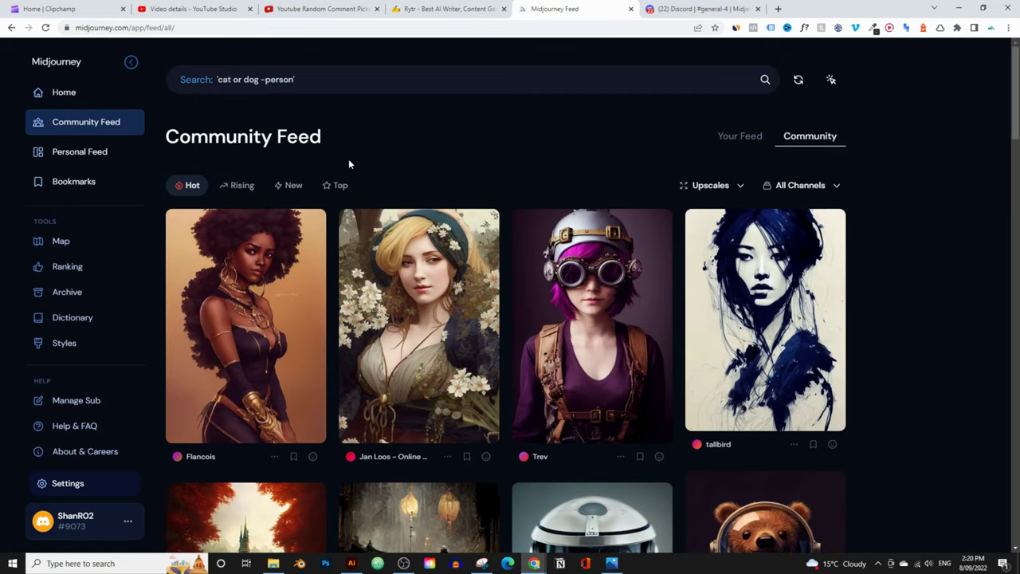
left_click(119, 152)
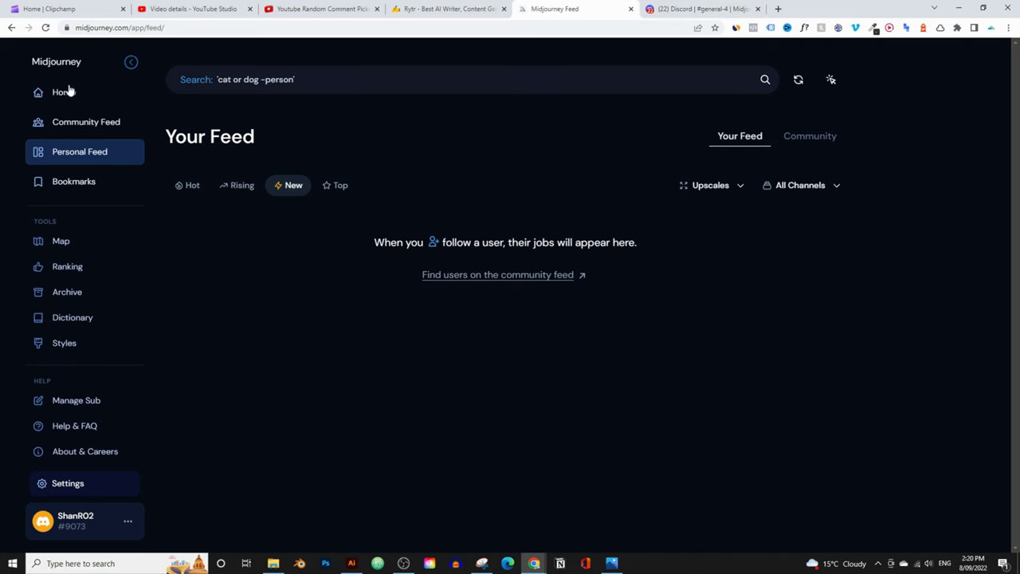
- Switch to the Midjourney server on Discord, look through its channels and open general-6
left_click(675, 7)
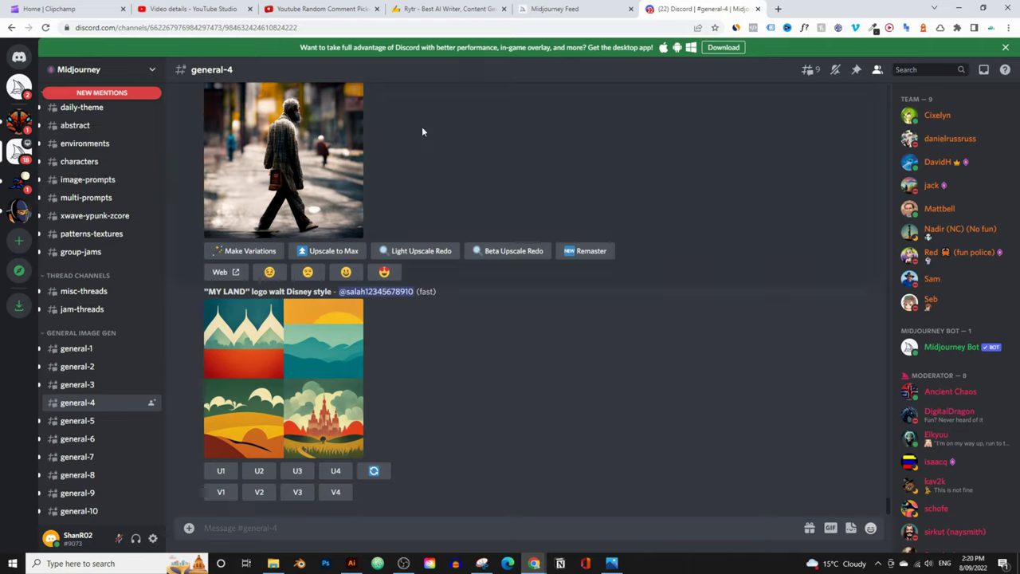
left_click(572, 11)
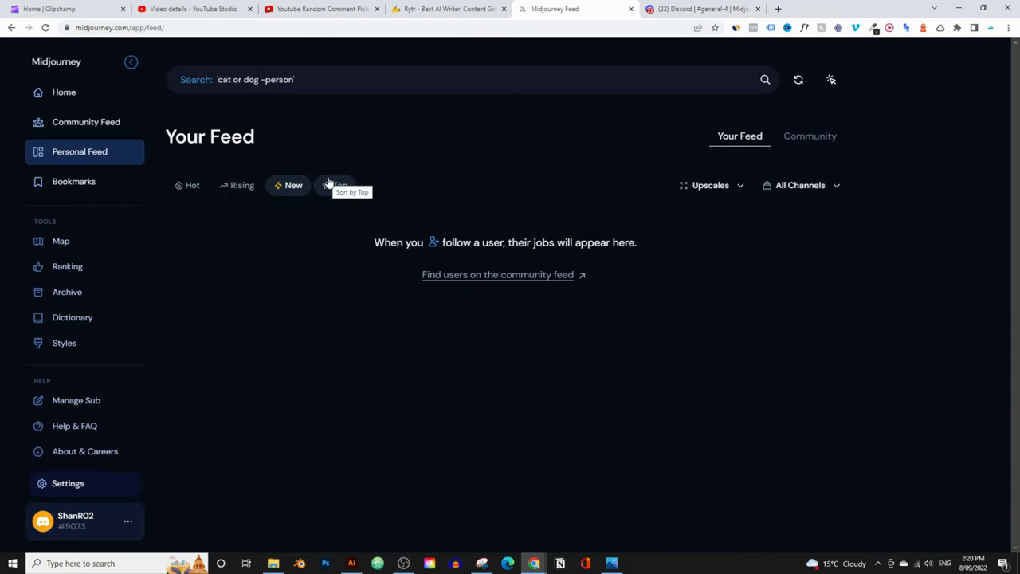
left_click(693, 9)
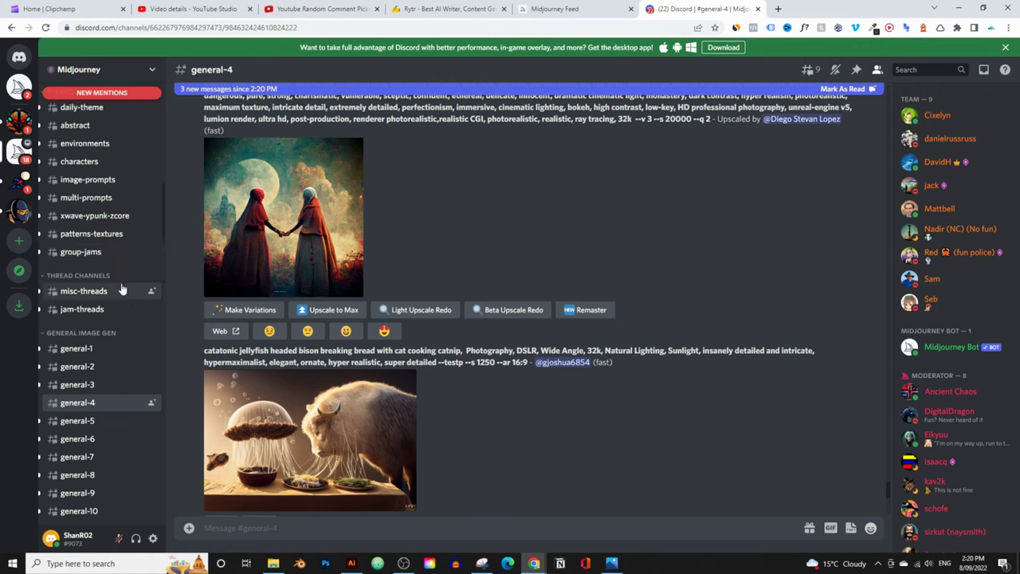
scroll(135, 279, "up", 3)
scroll(128, 273, "down", 5)
scroll(128, 267, "down", 5)
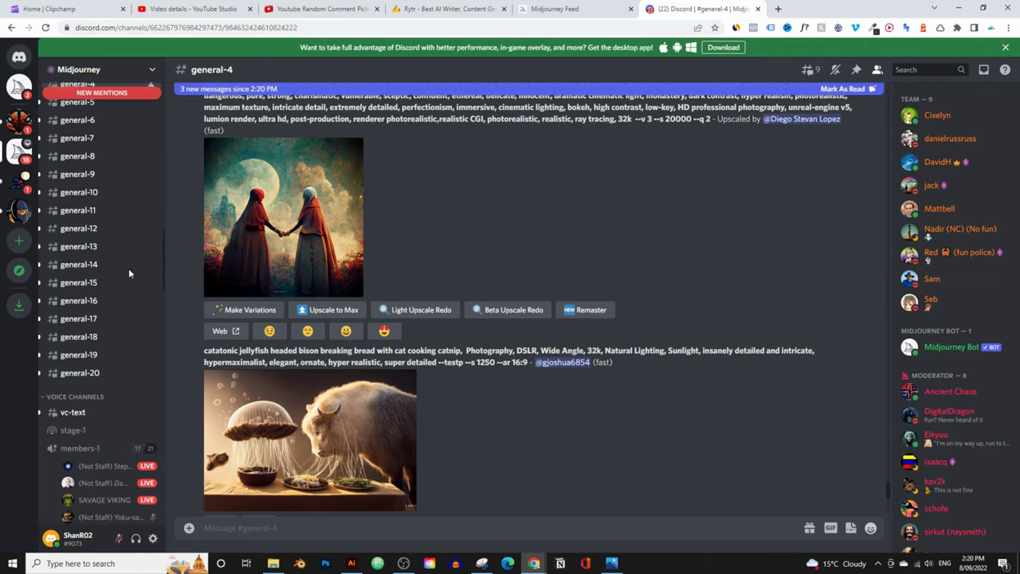
scroll(129, 268, "up", 5)
scroll(109, 322, "down", 15)
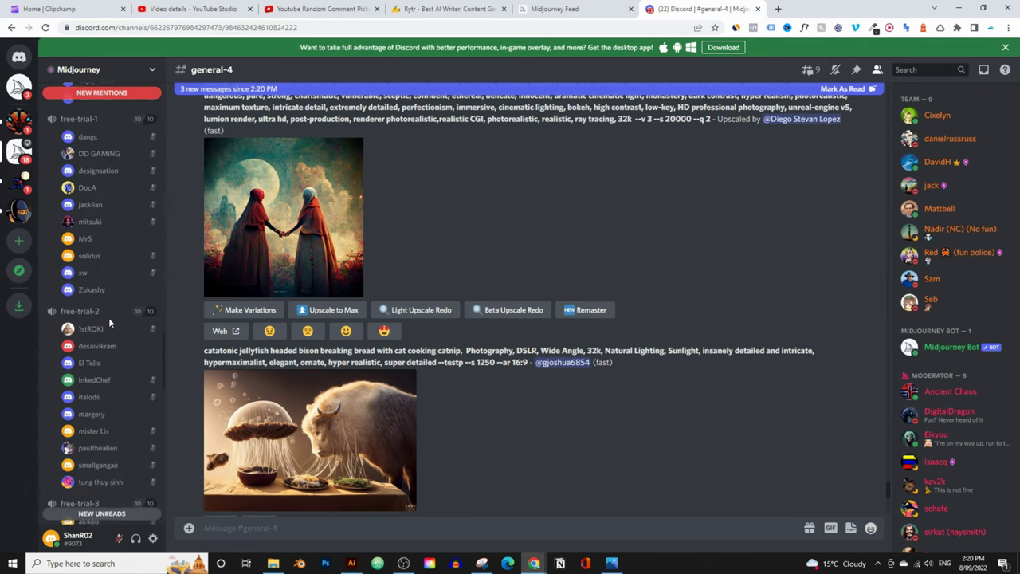
scroll(108, 321, "up", 10)
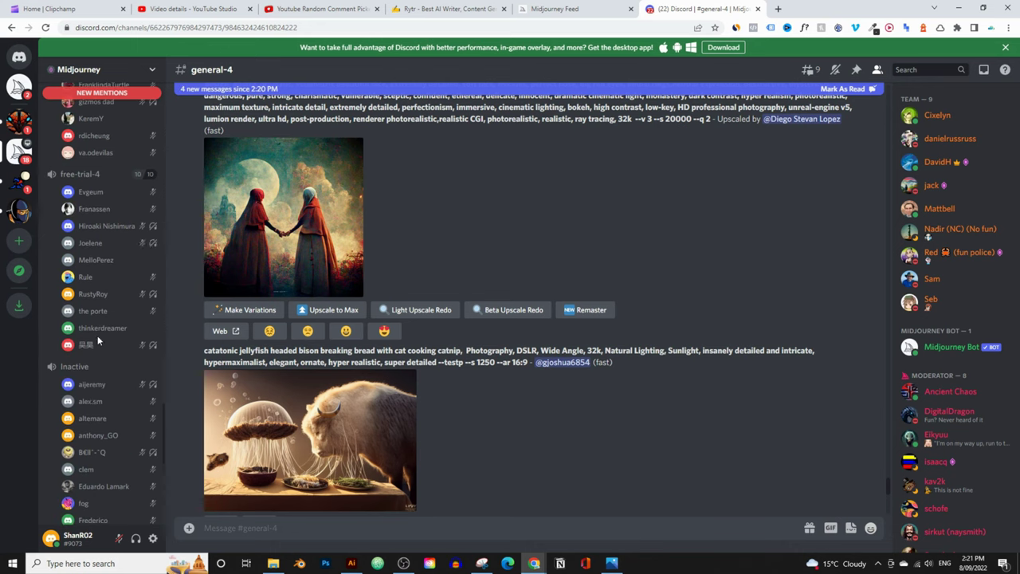
scroll(98, 341, "up", 5)
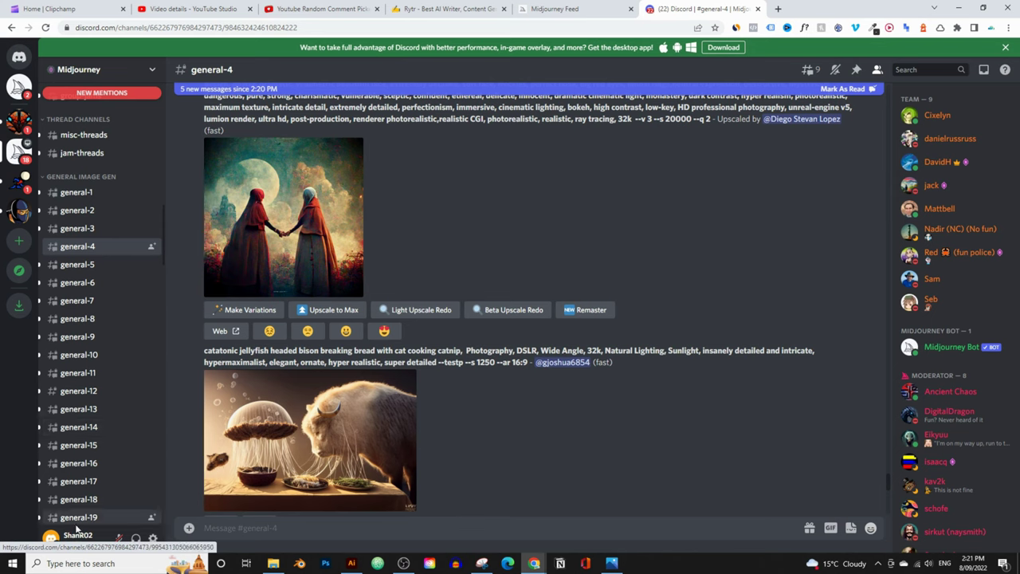
mouse_move(78, 295)
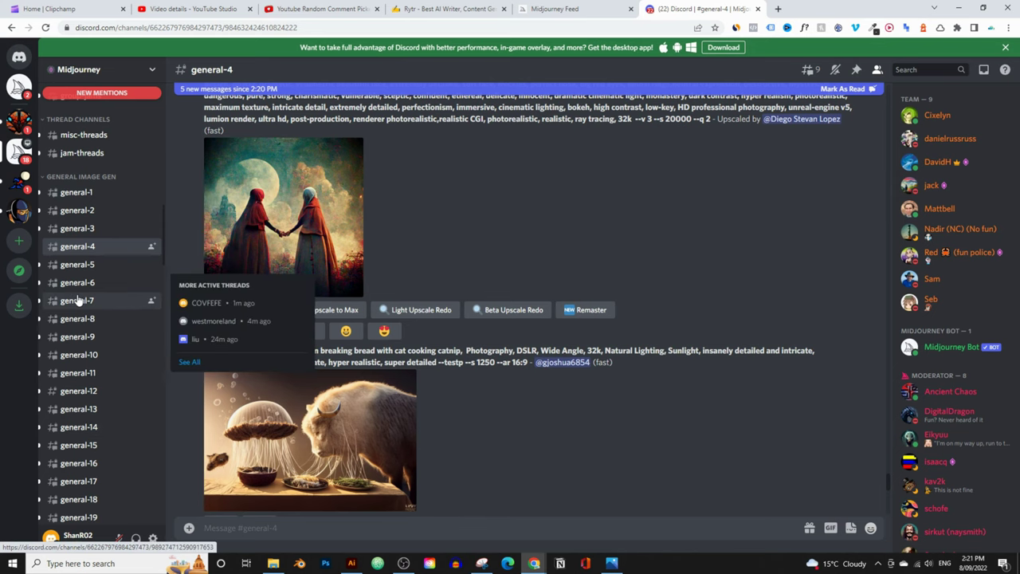
left_click(79, 286)
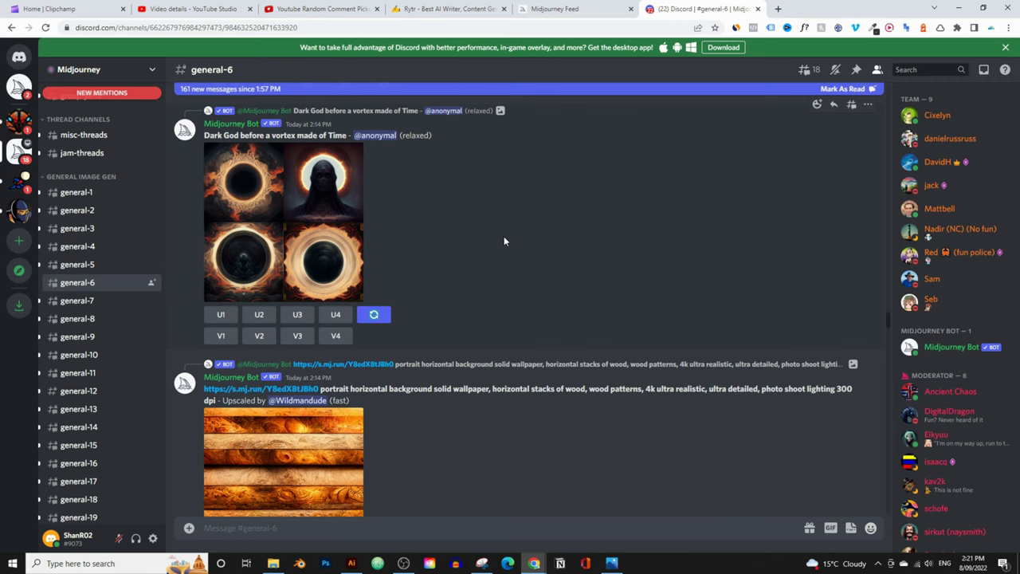
- Examine other members' prompts and generated images in general-6, through to the newest message
scroll(408, 279, "up", 8)
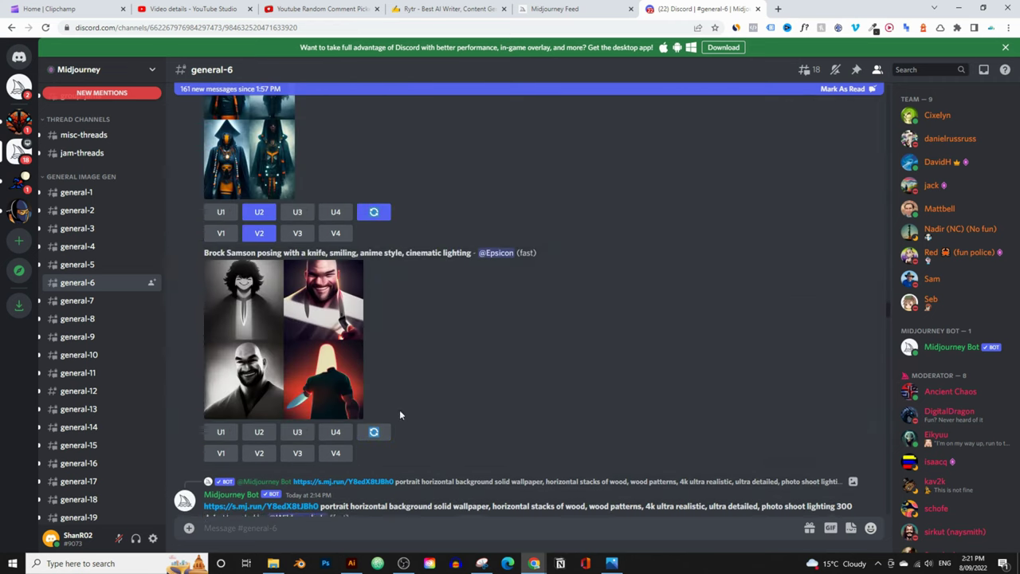
scroll(429, 352, "up", 3)
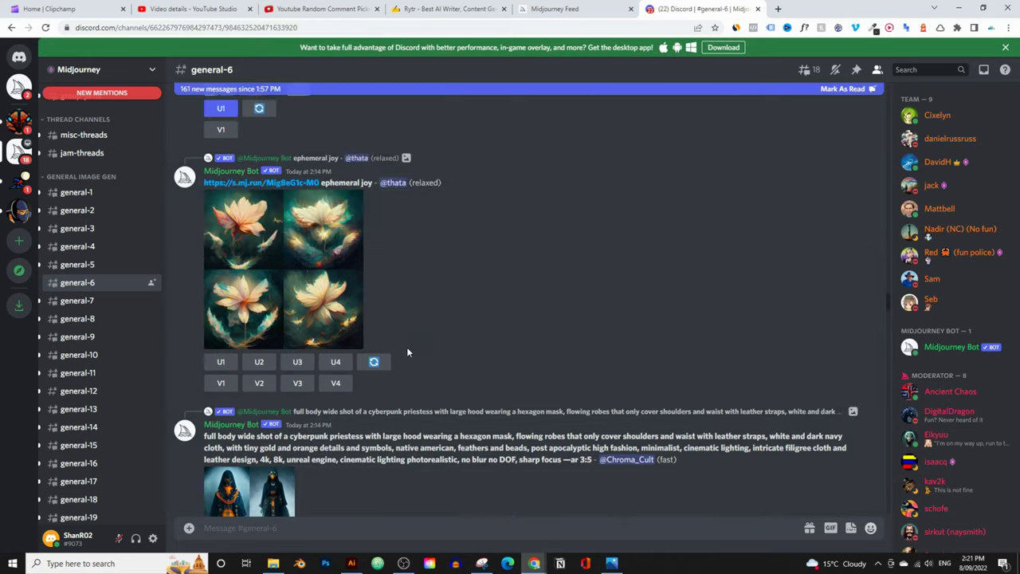
scroll(461, 337, "down", 6)
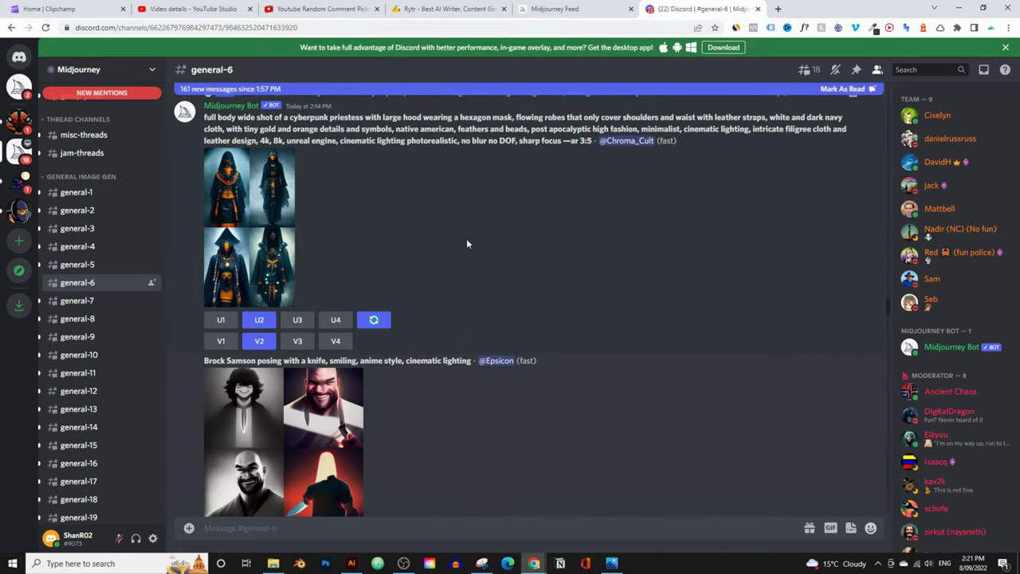
scroll(467, 239, "down", 6)
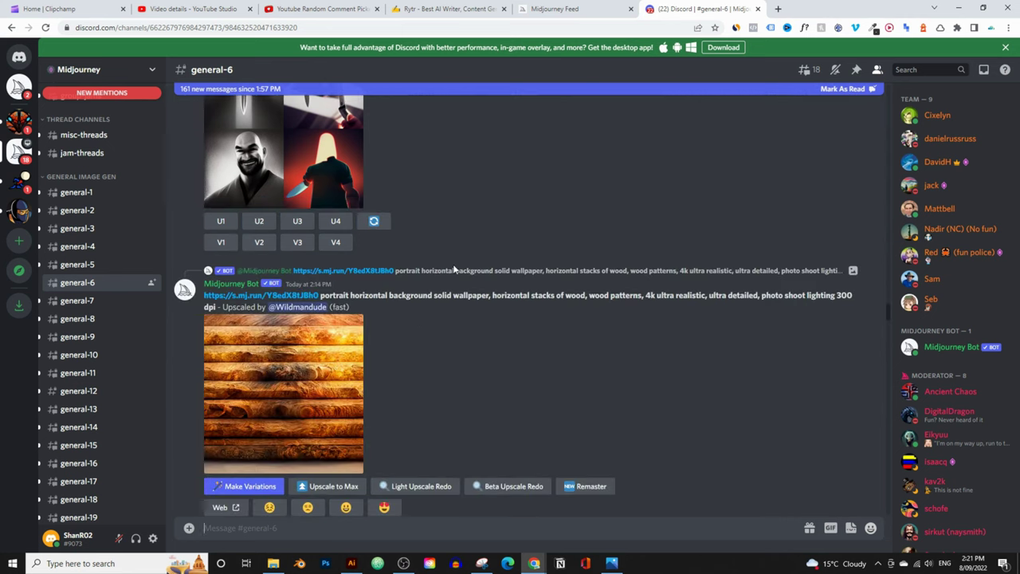
scroll(526, 358, "down", 5)
scroll(503, 292, "down", 2)
scroll(887, 312, "down", 5)
scroll(899, 502, "down", 5)
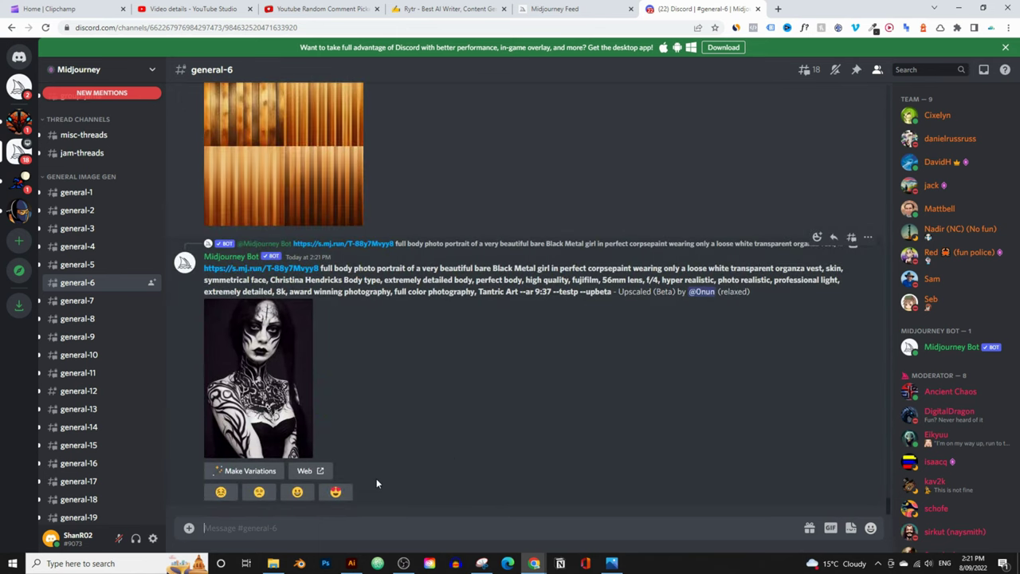
- Start an /imagine command in general-6 with the prompt "a painting of the buddha meditating under a tree"
type("/")
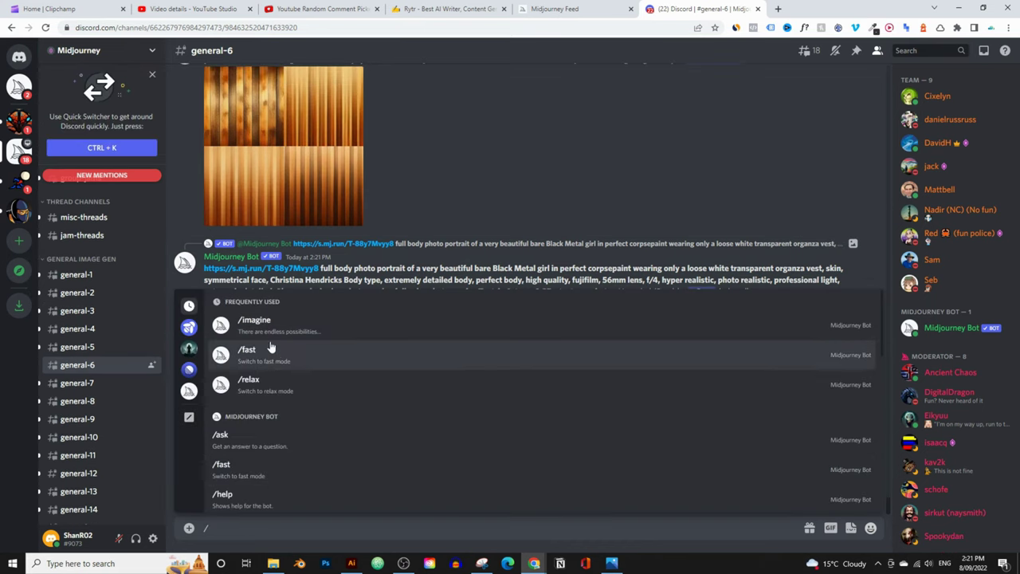
type("imagin")
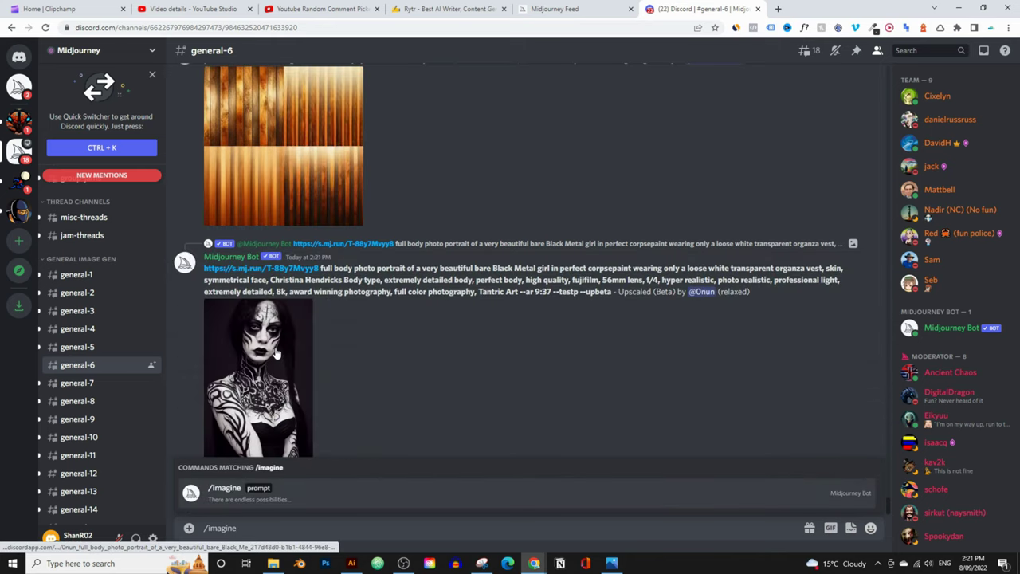
type("e")
key("Tab")
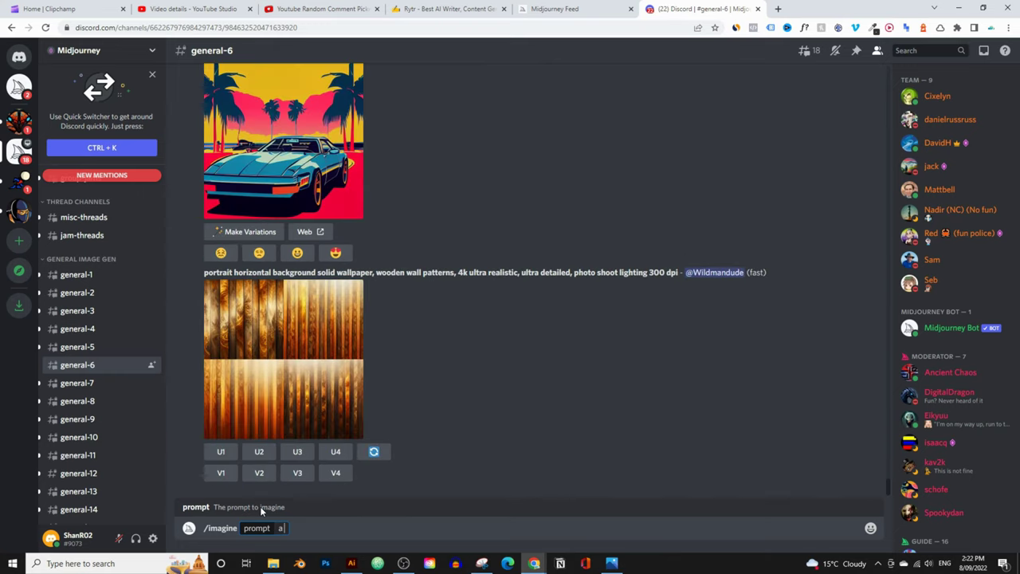
type("ainting of the bu")
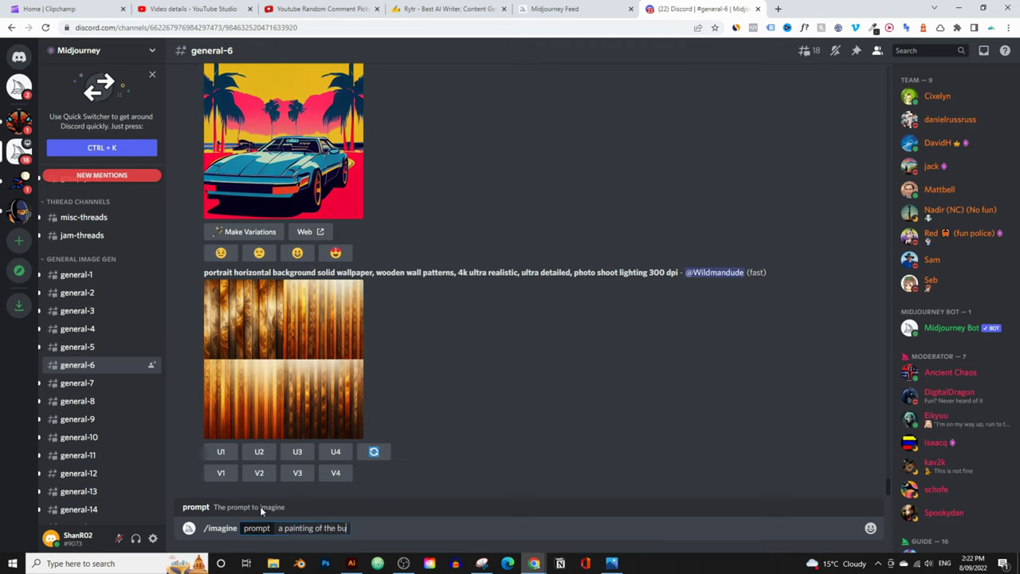
type("ddha meditat")
type("ing")
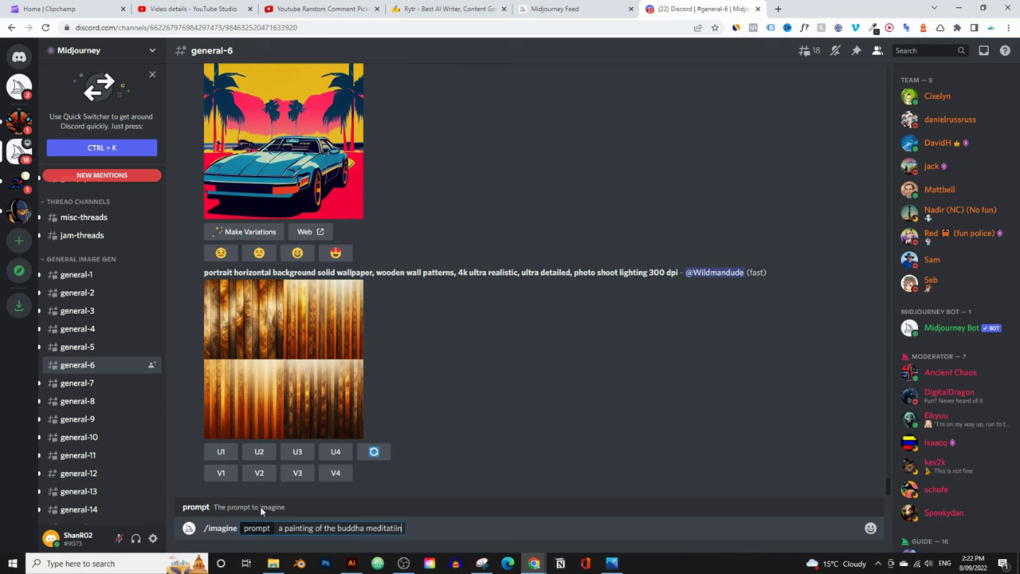
type(" un")
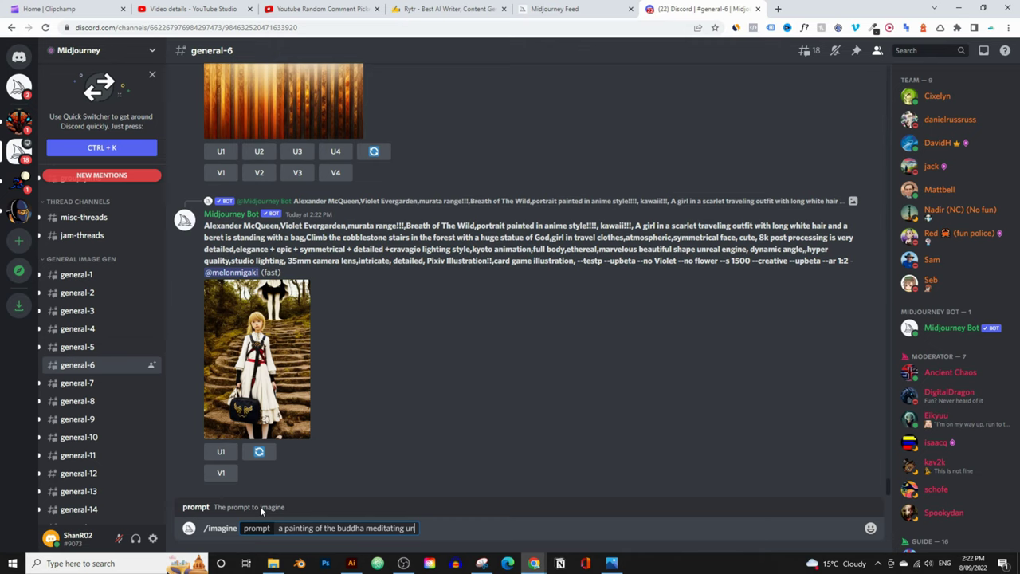
type("der a tree")
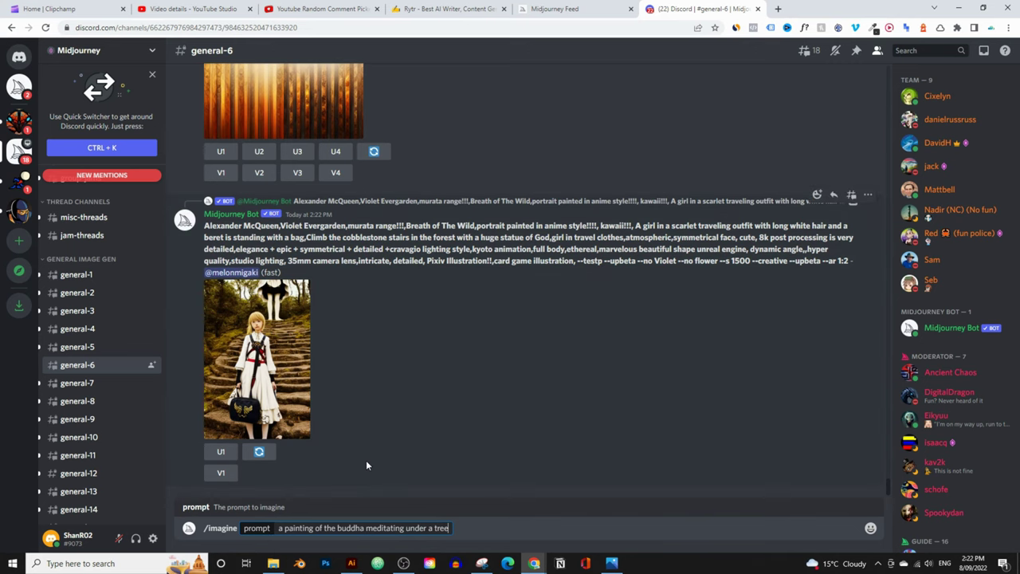
- Check other members' prompts for their parameters and append the aspect ratio --ar 2:3 to the Buddha prompt
scroll(366, 460, "up", 1)
scroll(365, 459, "up", 3)
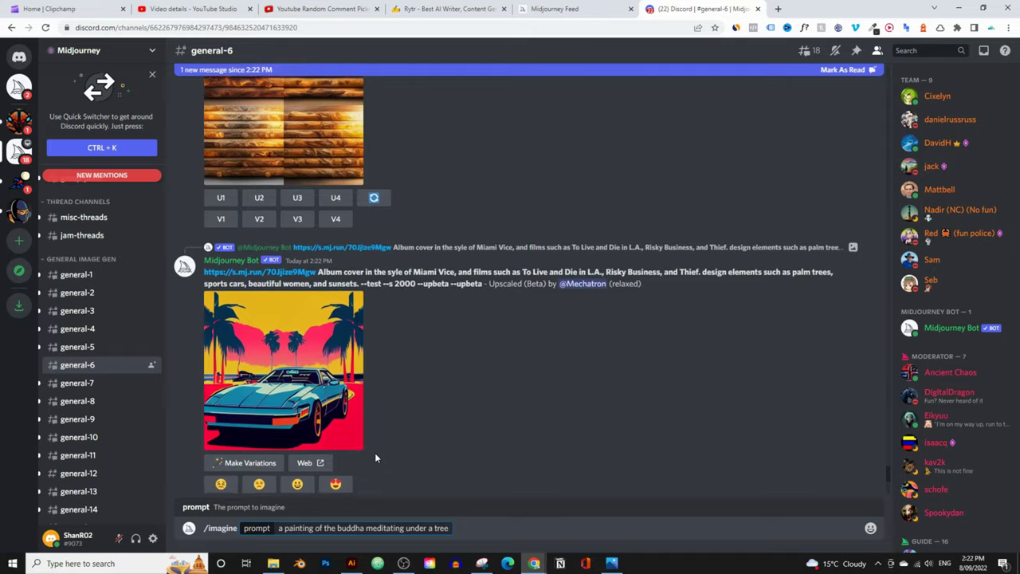
scroll(388, 447, "up", 10)
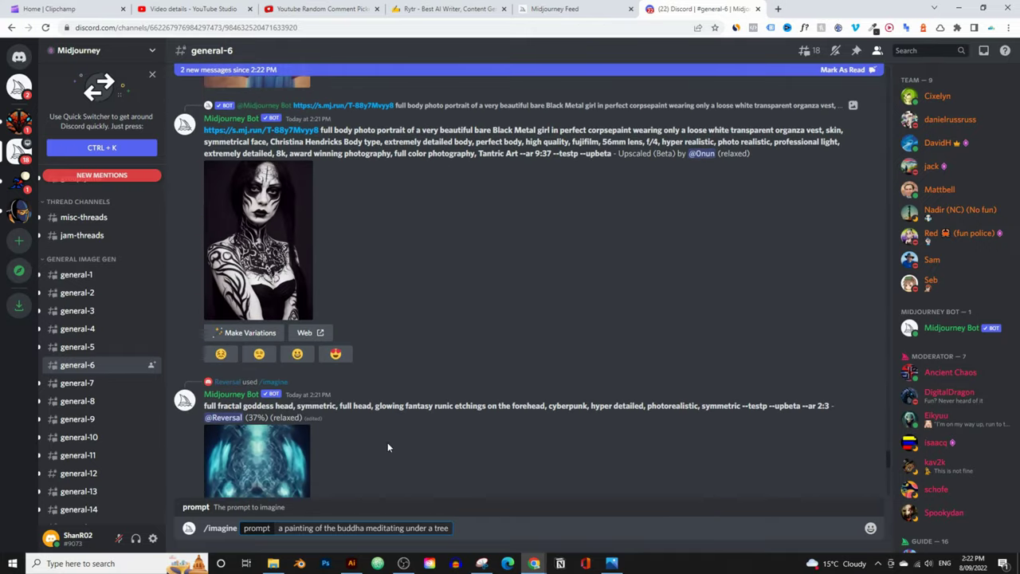
scroll(423, 421, "down", 1)
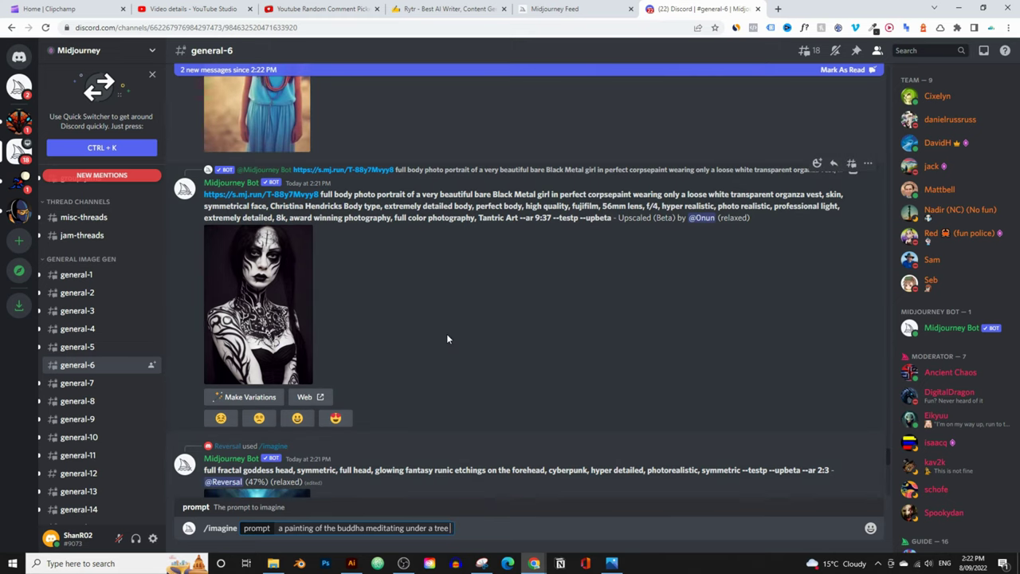
type("--a")
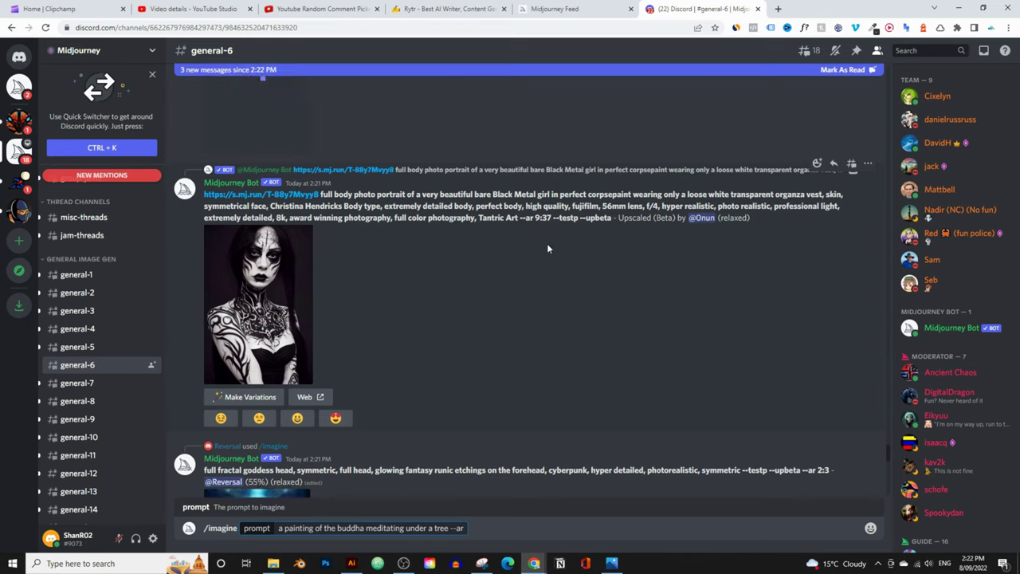
type("r")
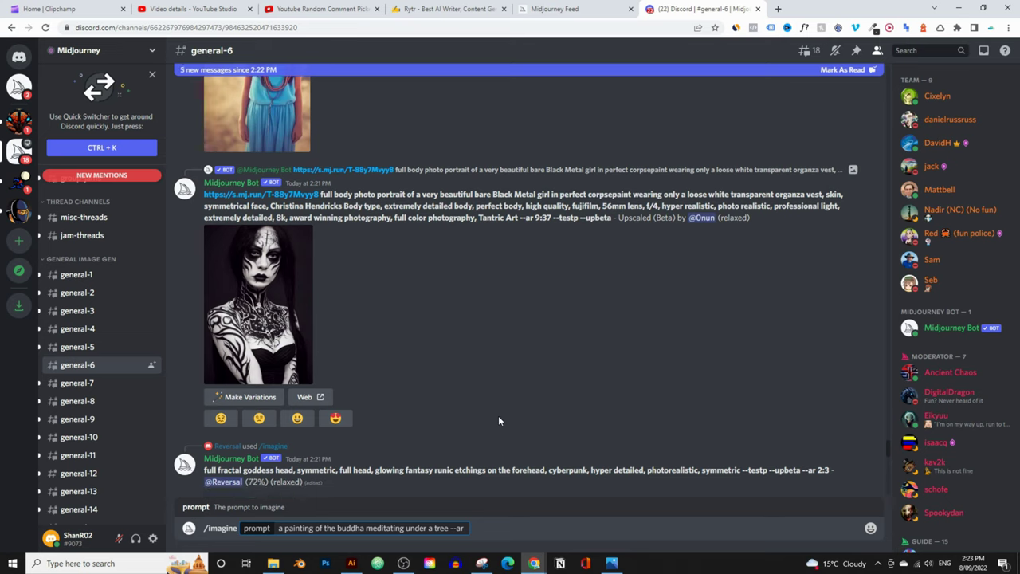
type("2")
type(":3")
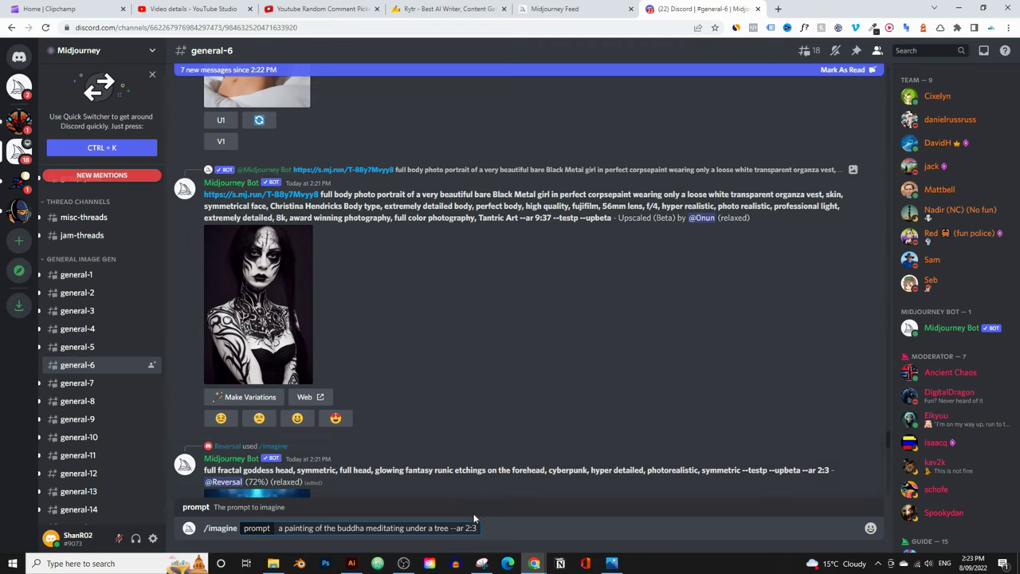
- Highlight the --ar 2:3 parameter in the prompt and submit the /imagine command unchanged
key("shift+Left")
key("shift+Left")
key("shift+Left")
key("shift+Left")
key("shift+Left")
key("shift+Left")
key("shift+Left")
key("shift+Left")
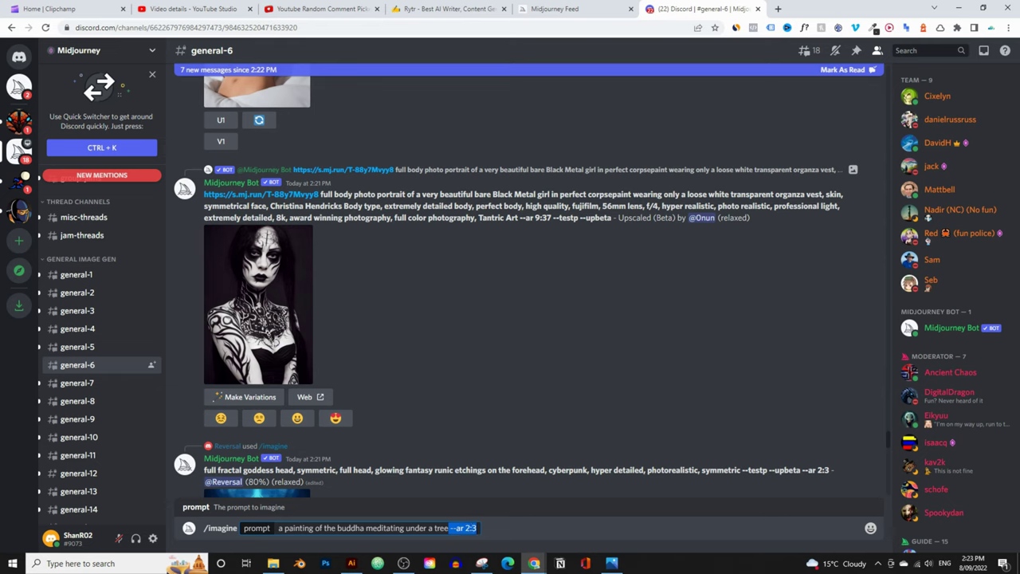
key("Right")
key("Return")
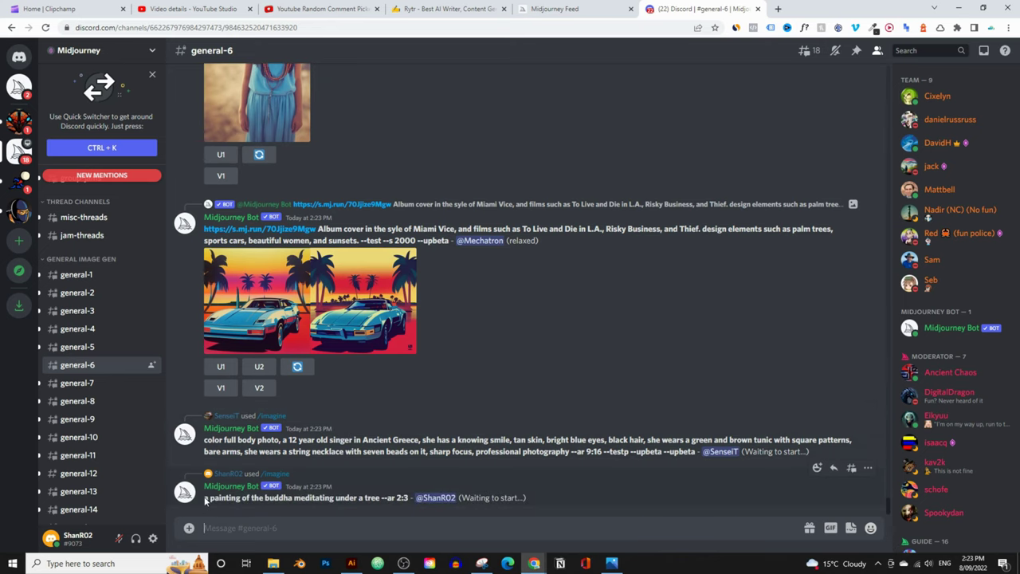
- Locate the Buddha generation in the channel and inspect enlarged previews of its four images at early rendering stages
scroll(408, 355, "up", 10)
scroll(408, 354, "up", 5)
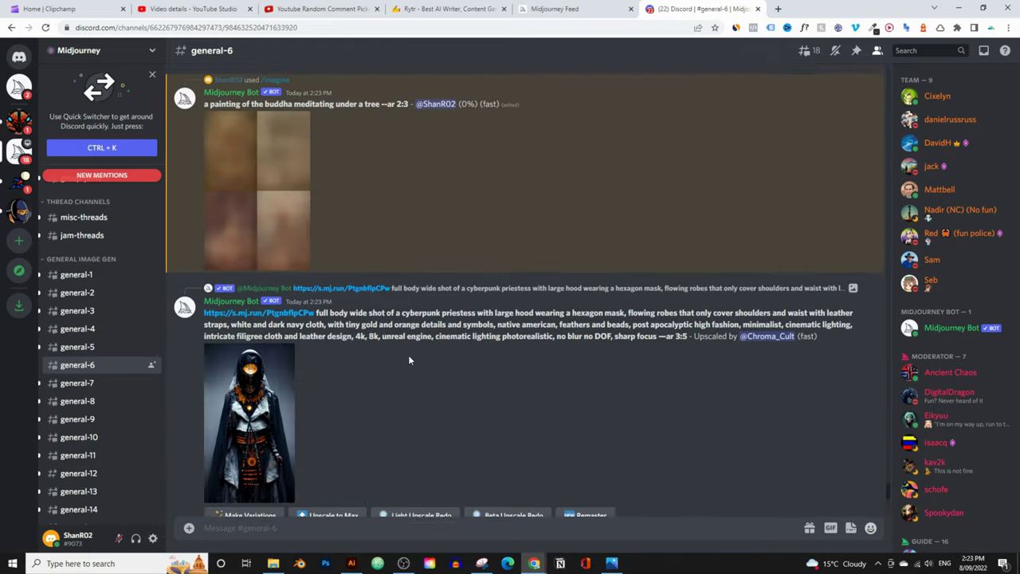
scroll(394, 330, "up", 2)
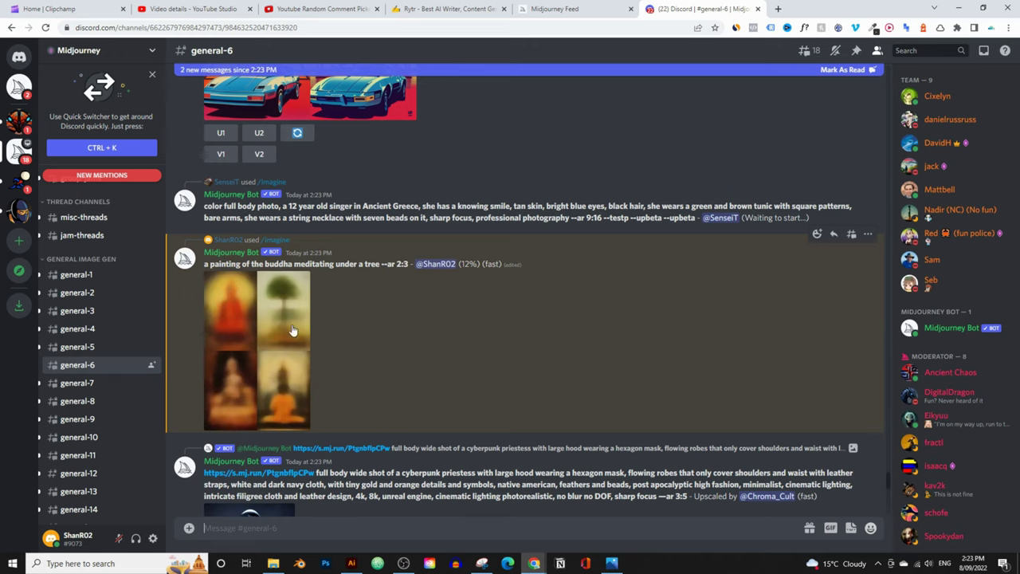
left_click(282, 394)
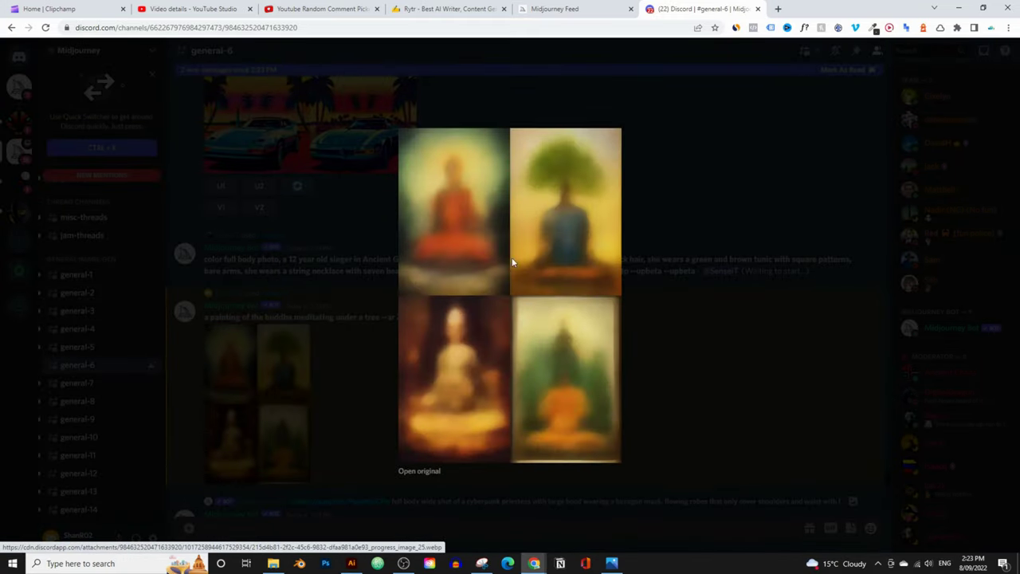
left_click(385, 359)
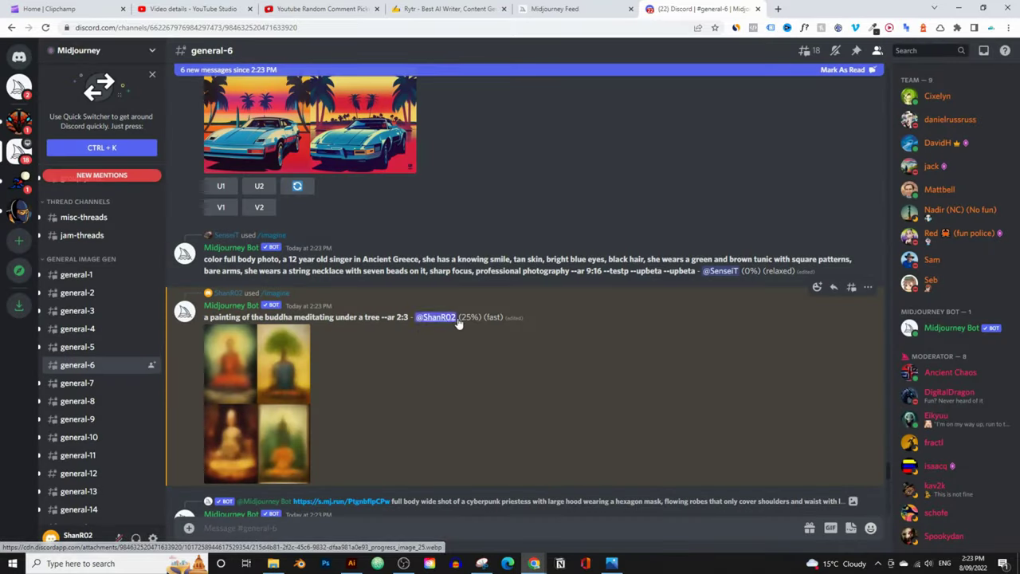
left_click(267, 394)
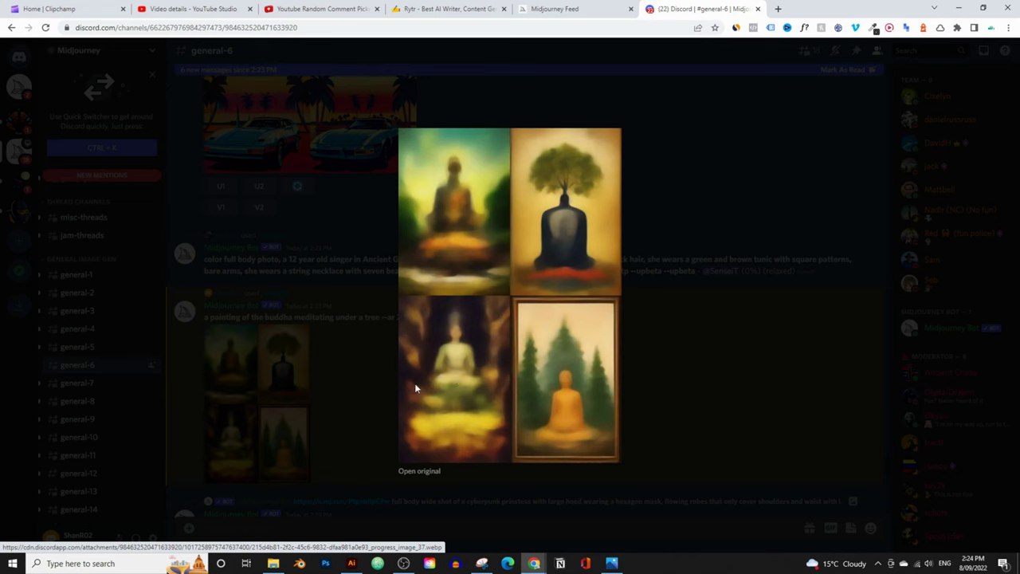
left_click(302, 402)
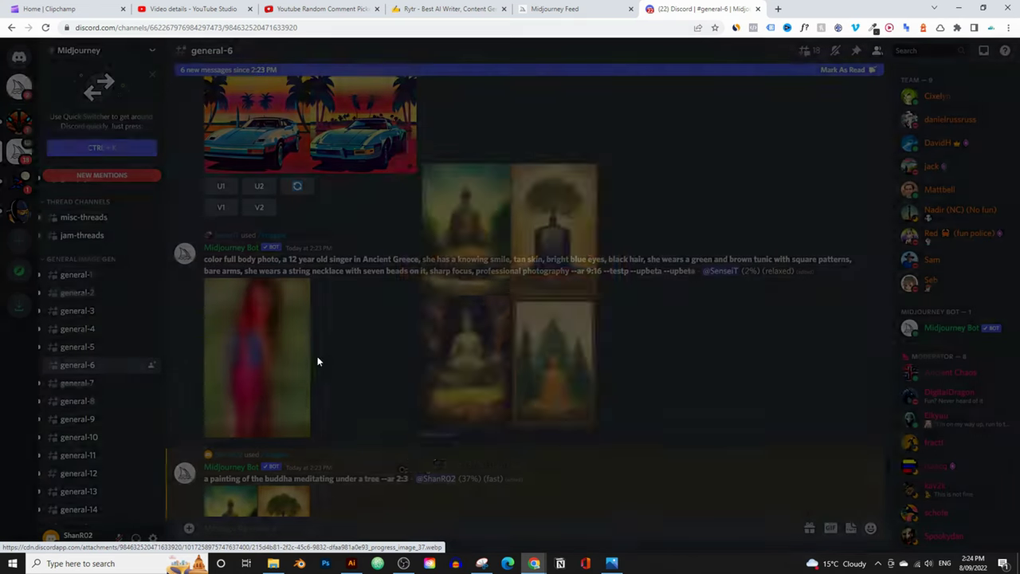
- Follow the Buddha images through the rest of their rendering by repeatedly enlarging the updated preview grid
scroll(370, 348, "down", 3)
scroll(370, 349, "down", 2)
left_click(263, 255)
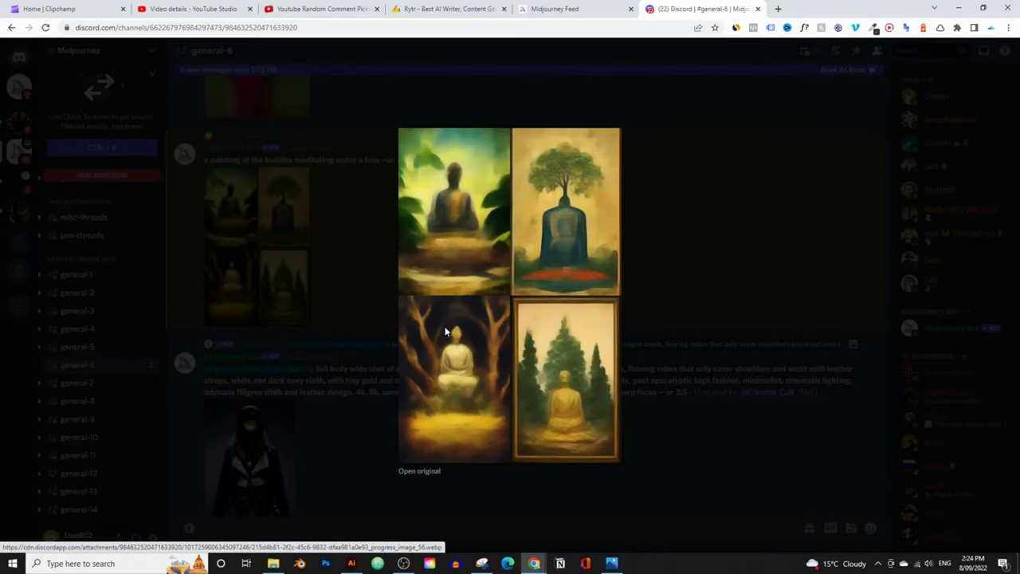
left_click(307, 279)
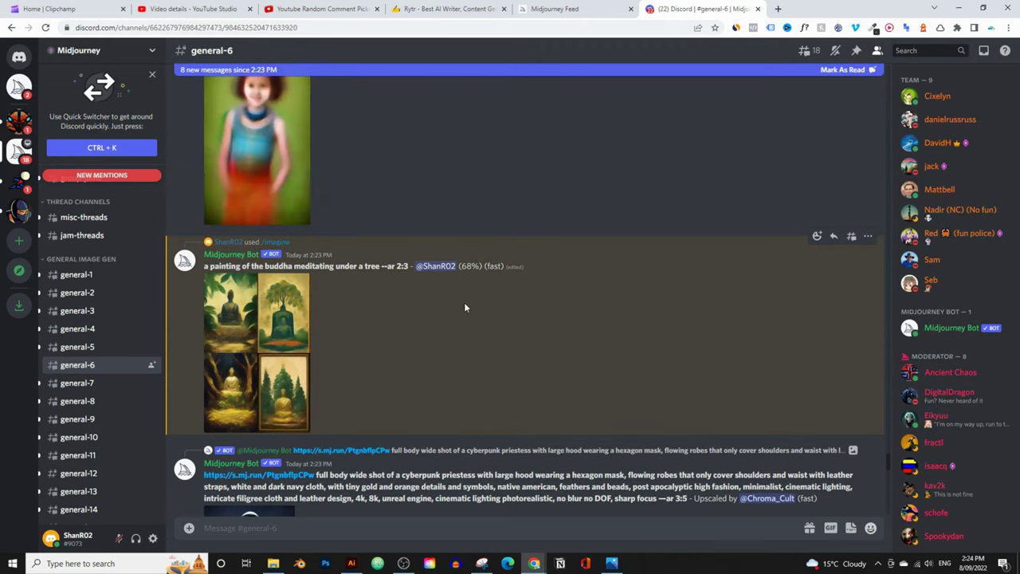
left_click(277, 322)
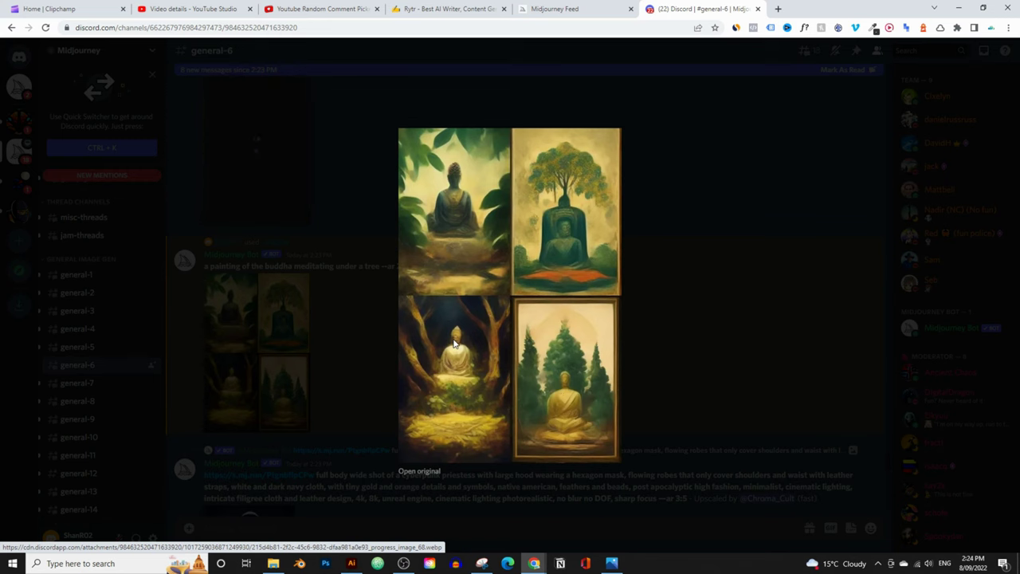
left_click(358, 335)
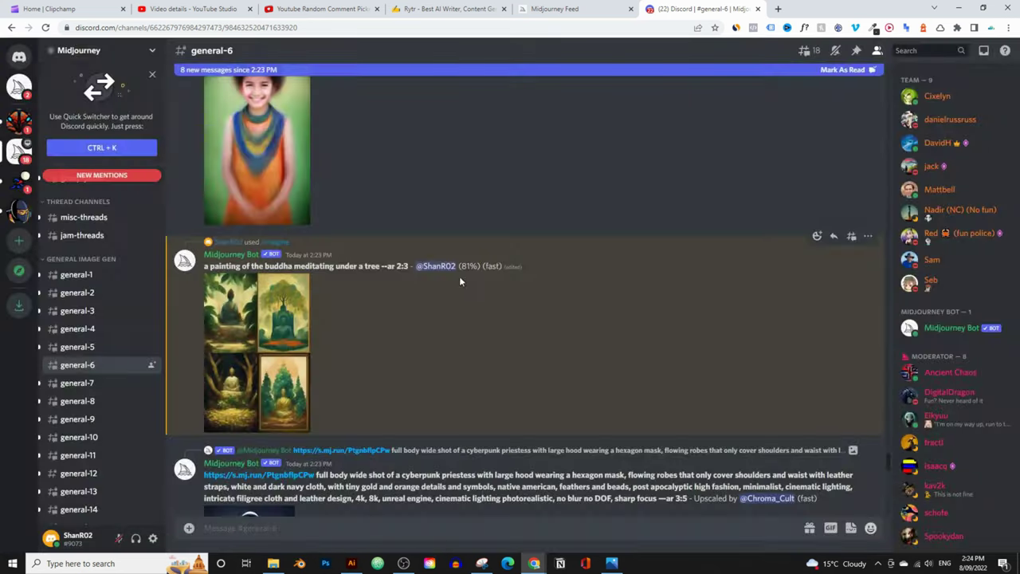
left_click(263, 342)
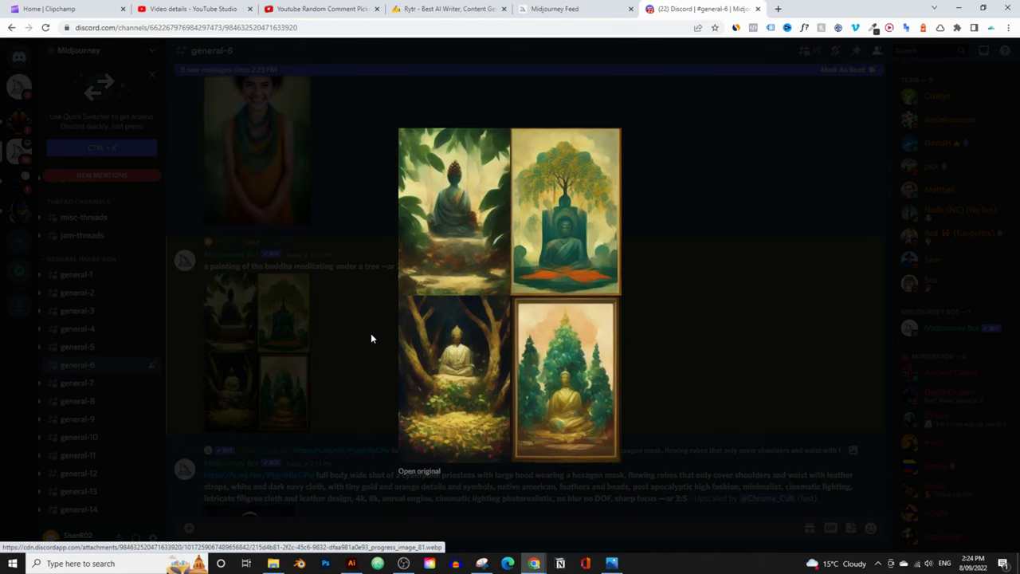
left_click(370, 334)
left_click(287, 343)
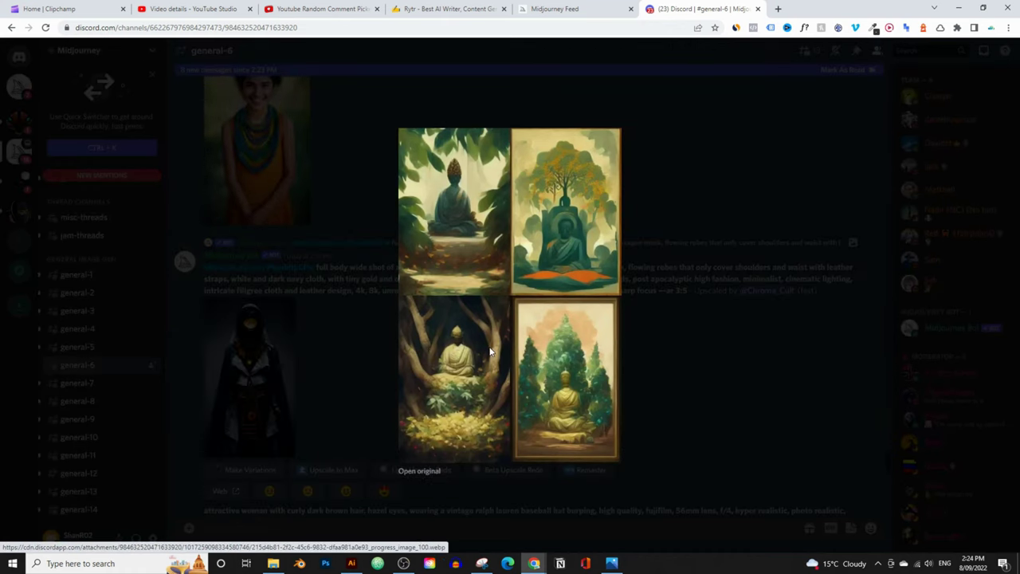
left_click(339, 329)
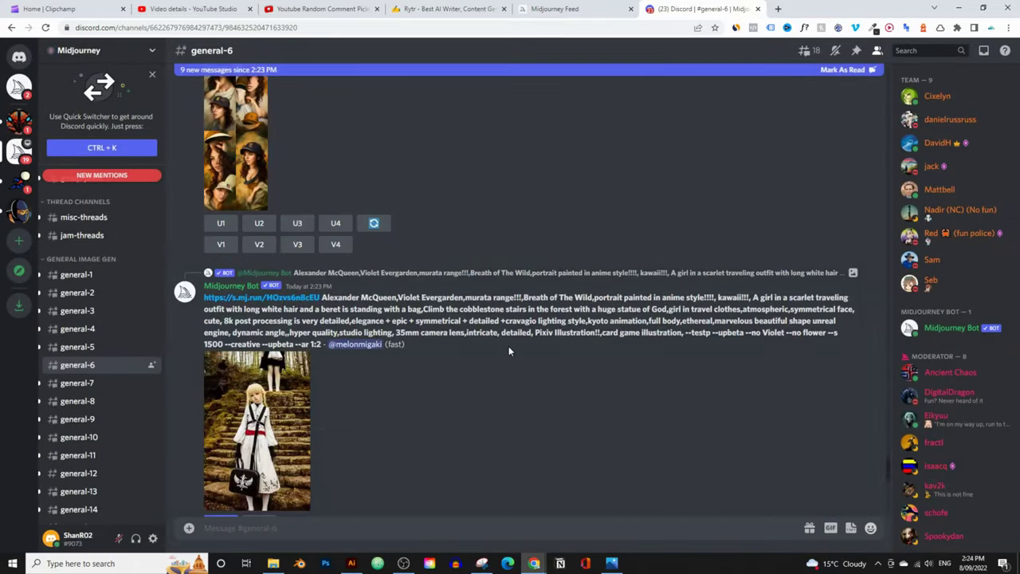
- Find the finished Buddha grid with its upscale and variation options among the newer messages and view it enlarged
scroll(711, 402, "up", 5)
scroll(711, 402, "down", 10)
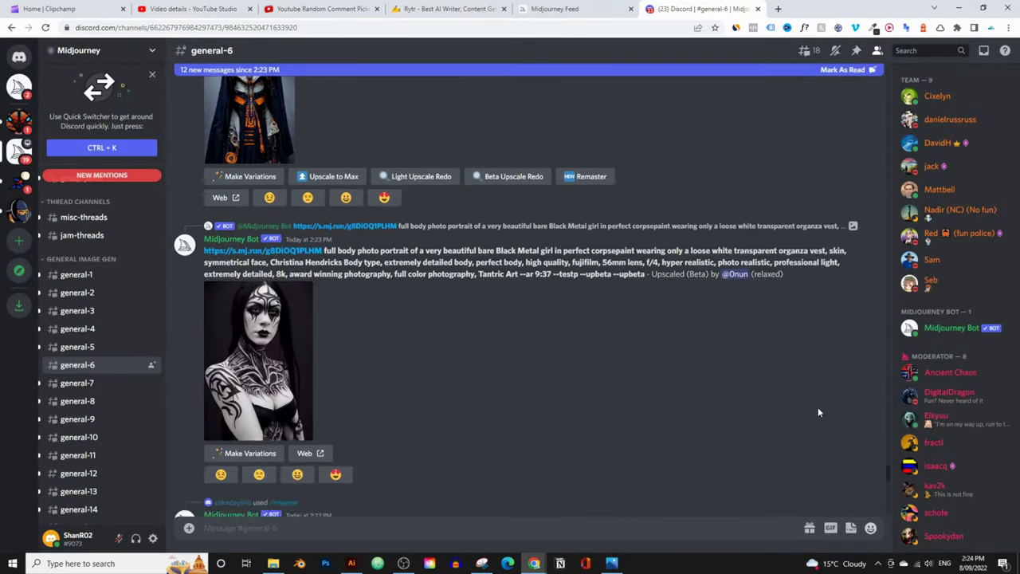
scroll(894, 469, "down", 4)
scroll(890, 487, "down", 10)
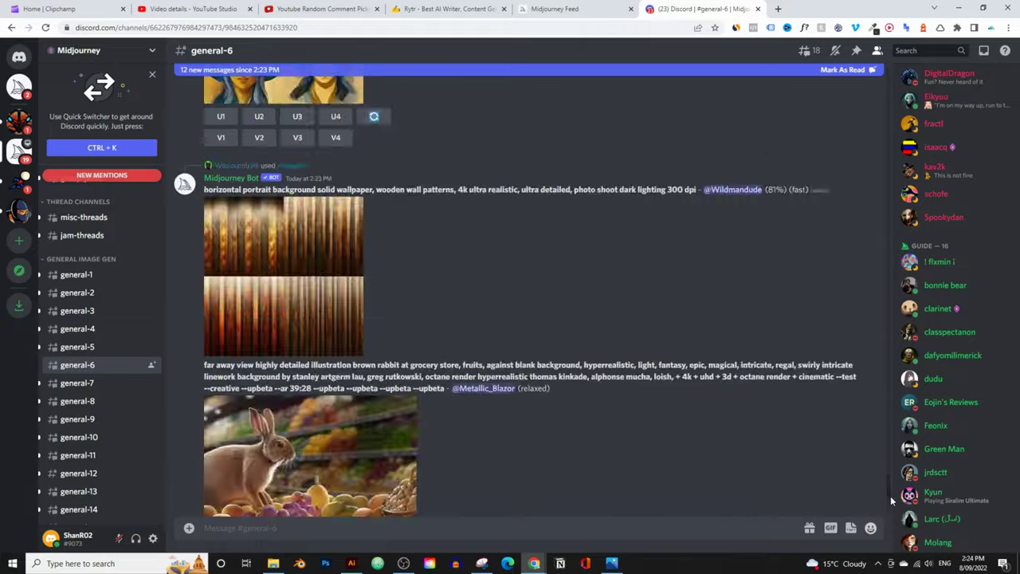
scroll(504, 380, "up", 8)
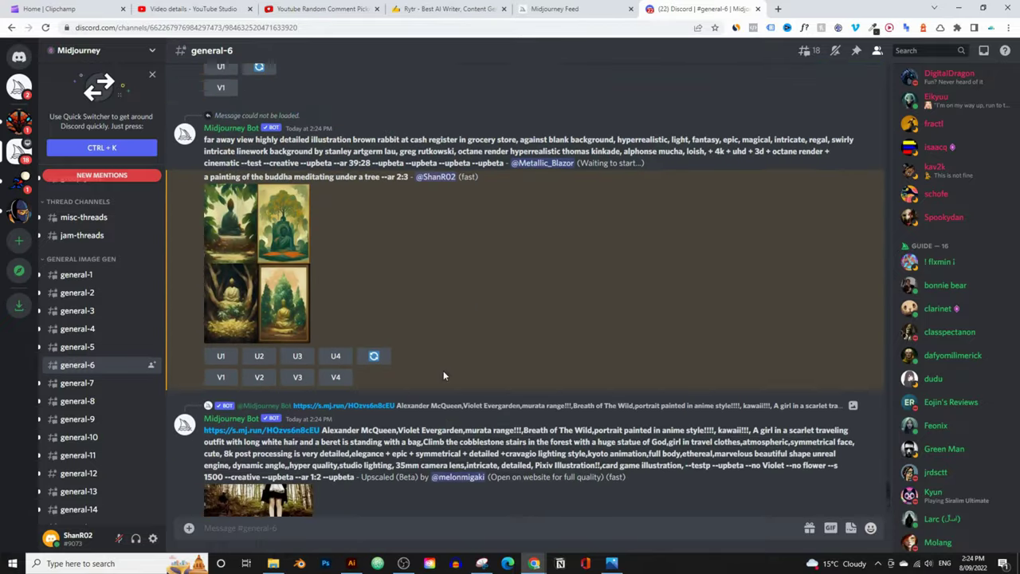
left_click(247, 398)
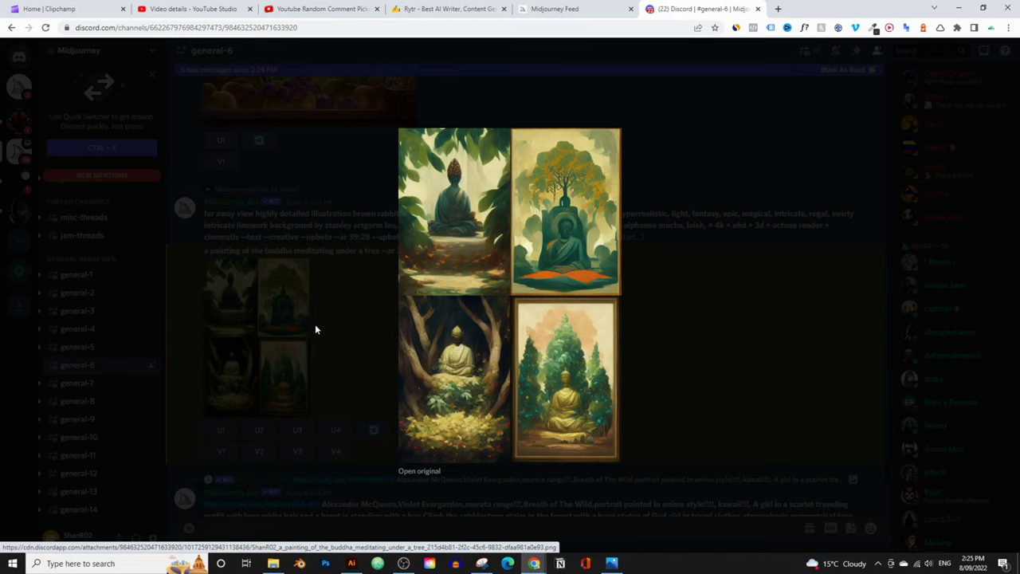
left_click(370, 351)
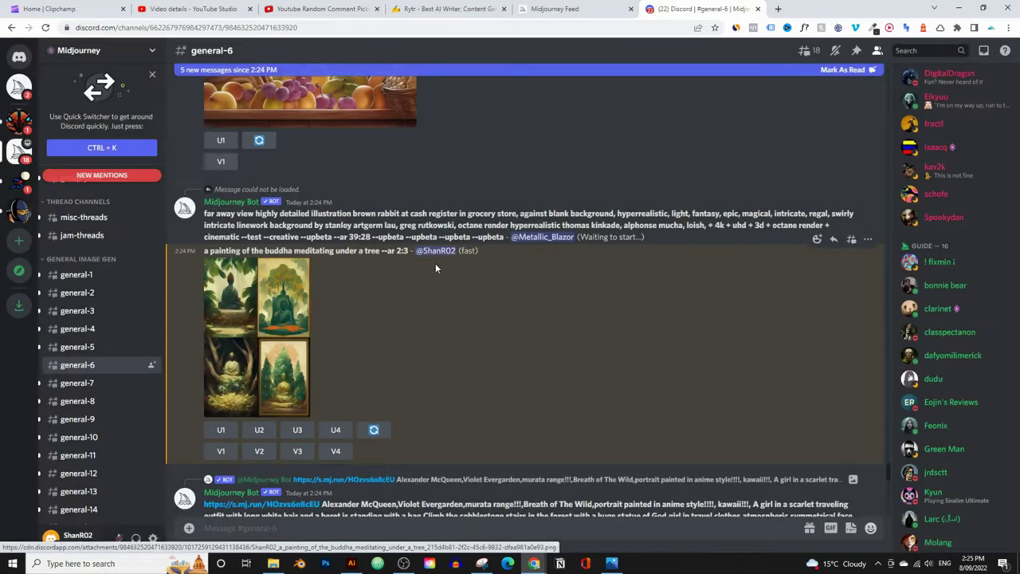
- Copy the prompt "a painting of the buddha meditating under a tree --ar 2:3" into a new /imagine command
mouse_move(408, 252)
left_mouse_down()
mouse_move(169, 257)
mouse_move(205, 254)
left_mouse_up()
key("ctrl+c")
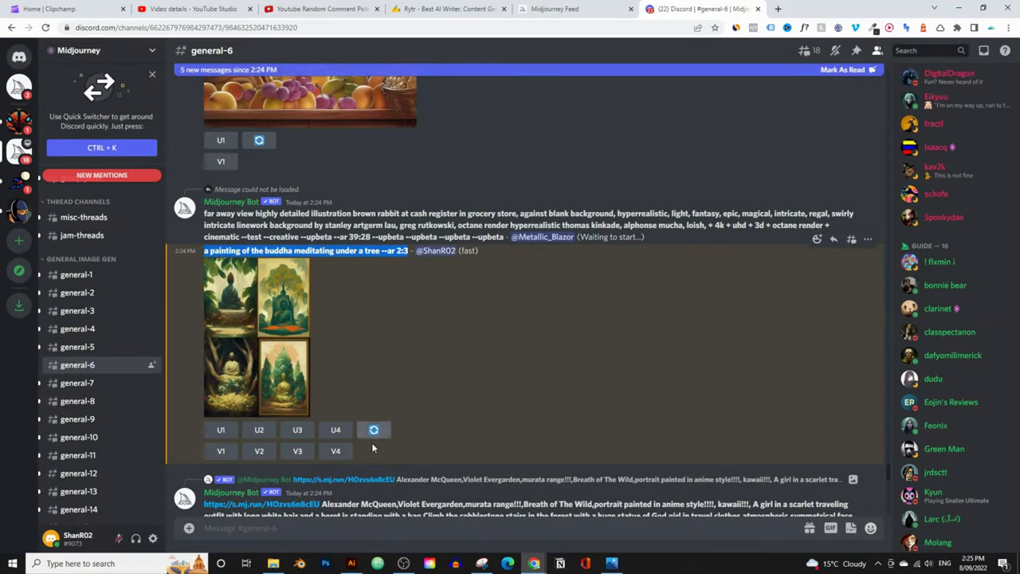
left_click(259, 528)
type("/")
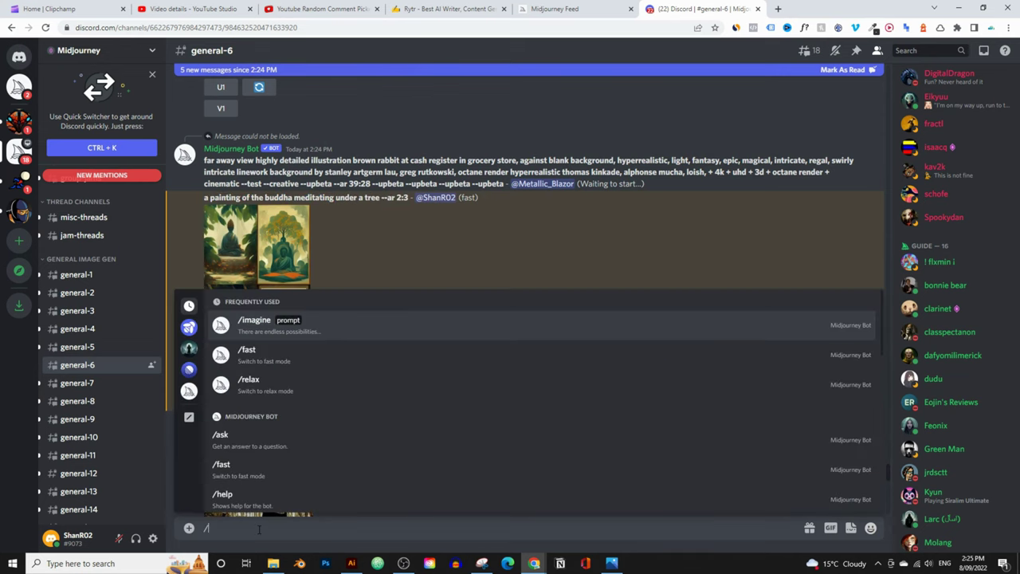
left_click(328, 330)
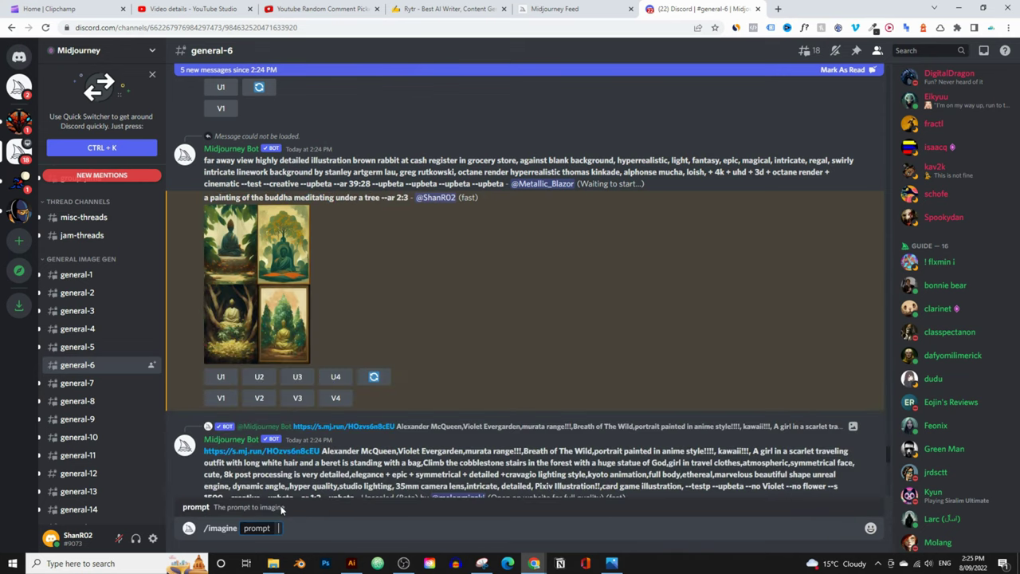
key("ctrl+v")
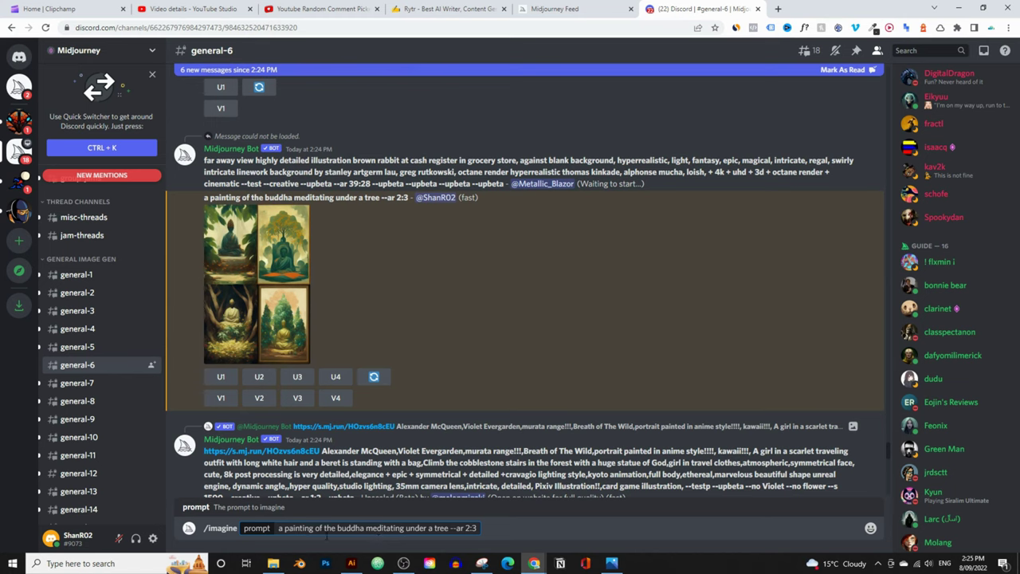
- Set the prompt's aspect ratio to 3:2 and insert "by vincent van gogh" after "a painting"
double_click(468, 528)
type("3")
double_click(473, 527)
type("2")
left_click(314, 527)
type("by vincent van")
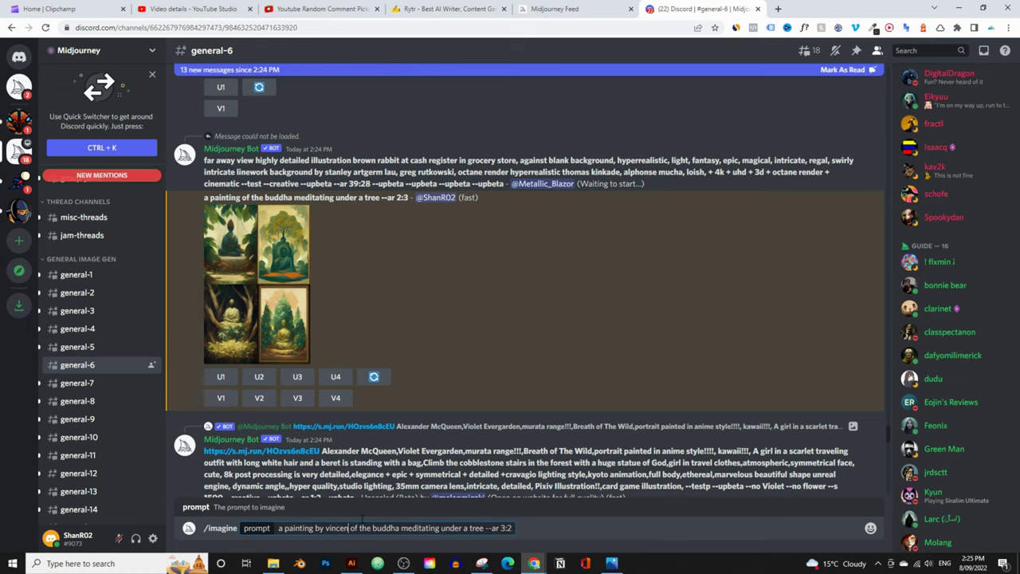
type(" gogh")
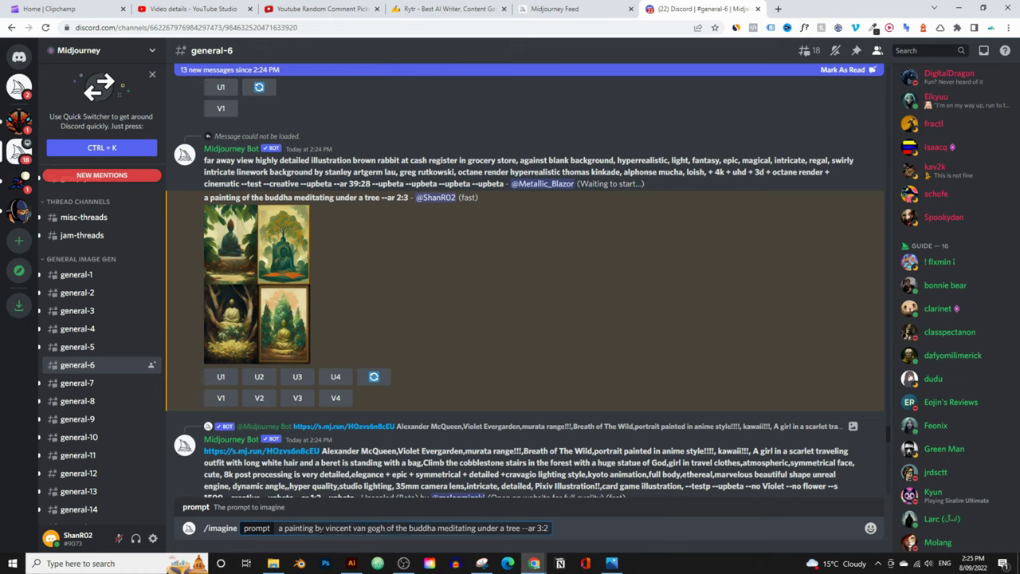
- Search Google for "vincent van gogh" from the prompt text and browse the image results of his paintings
left_click_drag(326, 528, 387, 527)
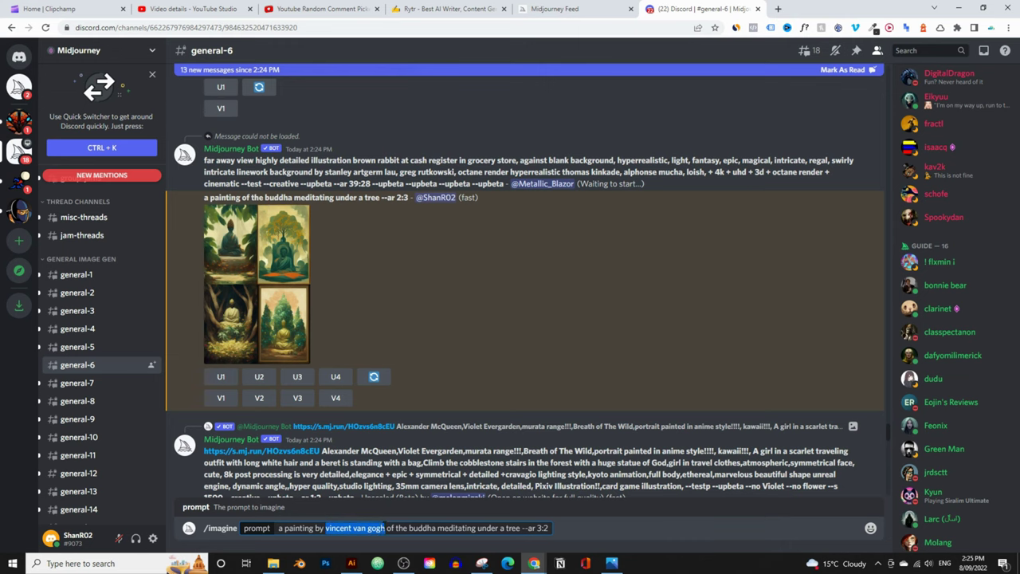
right_click(386, 528)
left_click(475, 414)
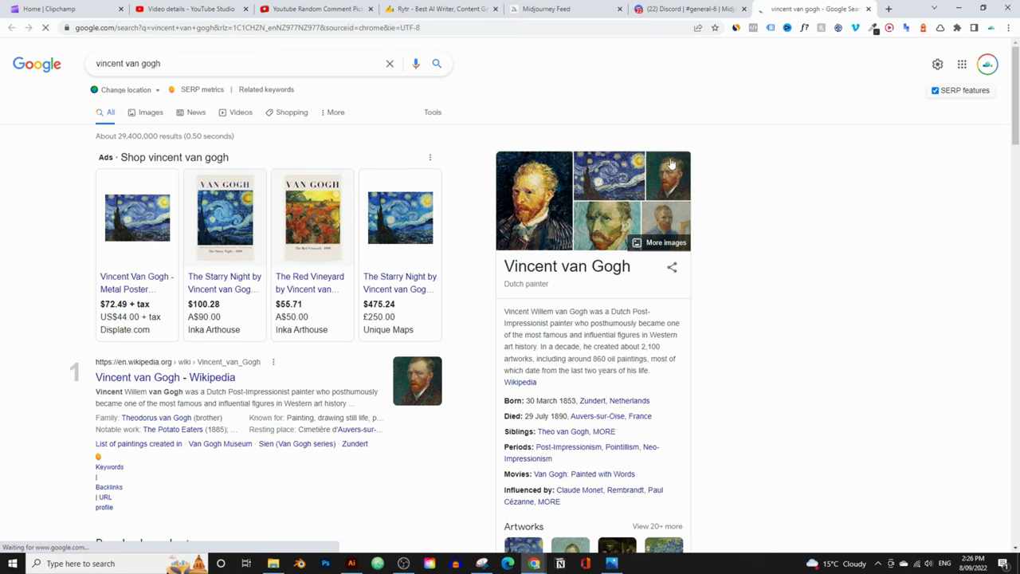
left_click(142, 117)
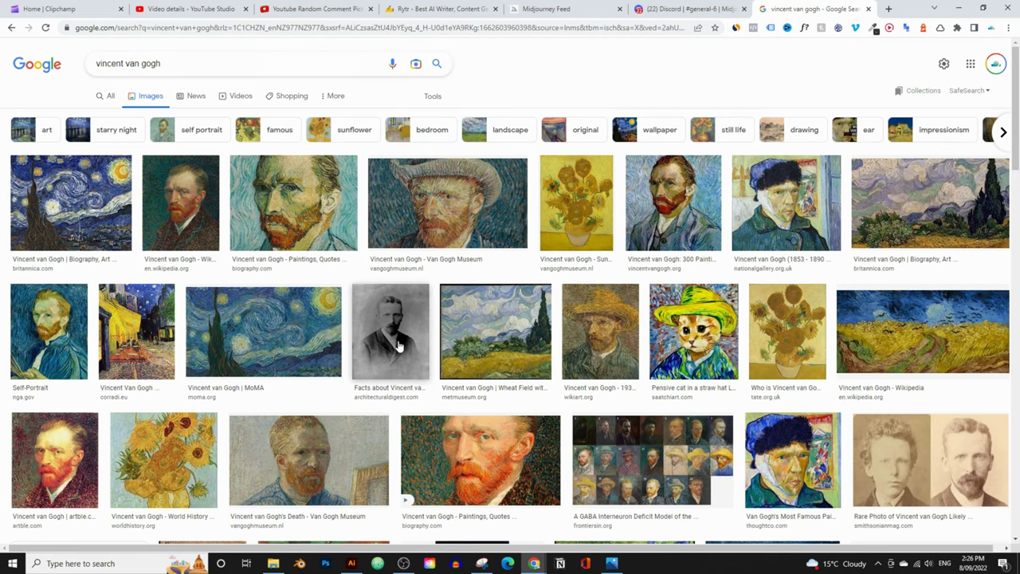
scroll(721, 335, "down", 1)
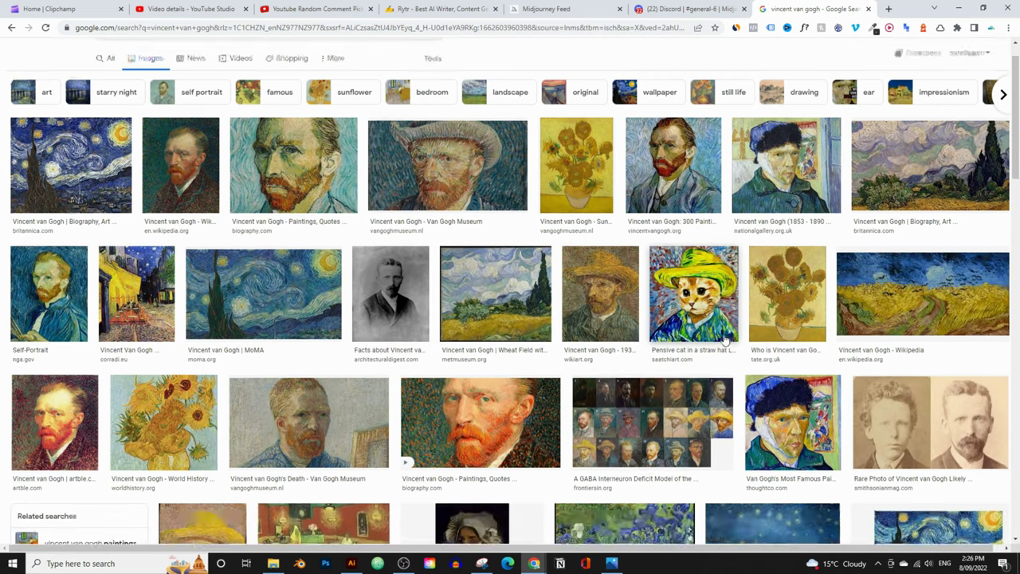
scroll(630, 347, "up", 1)
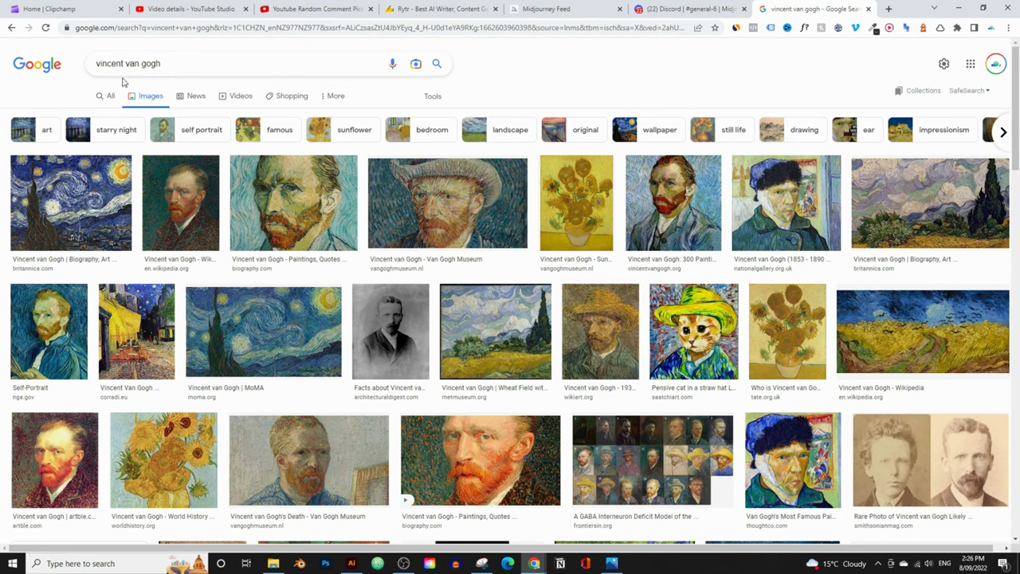
- Search Google for "famous painters" and open Leonardo da Vinci from the list of artists in the web results
left_click_drag(176, 64, 44, 70)
type("famous pai")
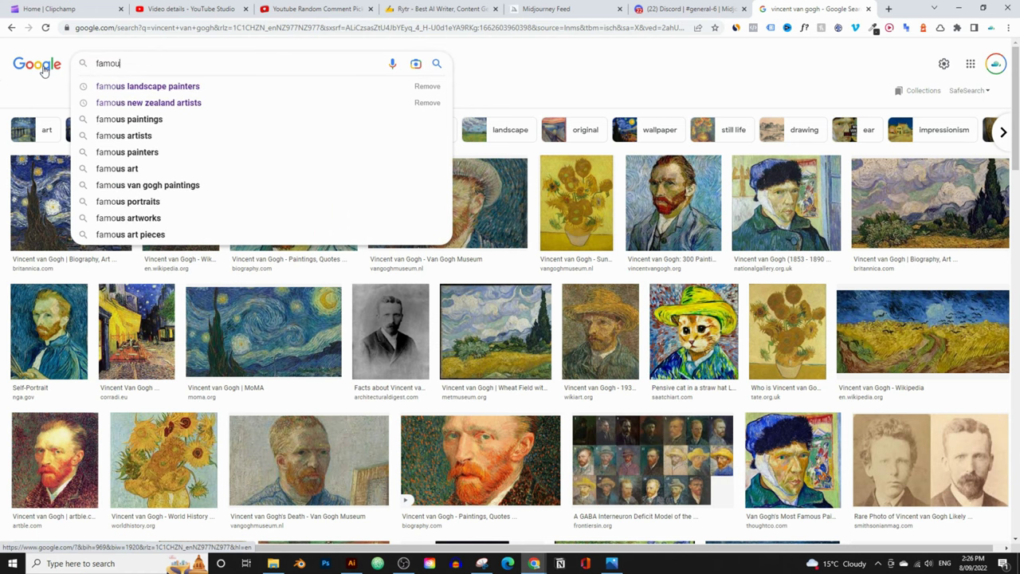
left_click(108, 89)
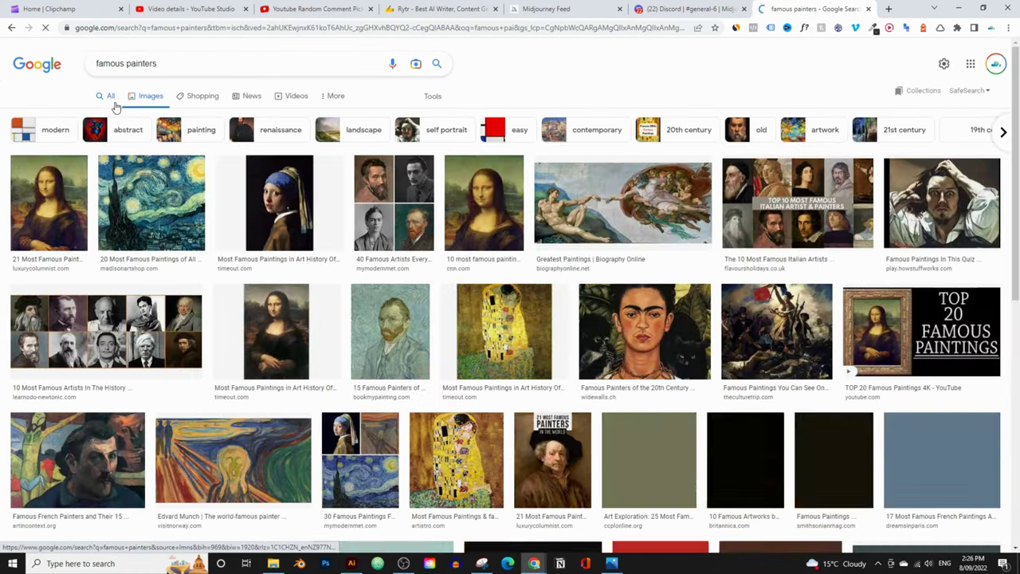
left_click(106, 98)
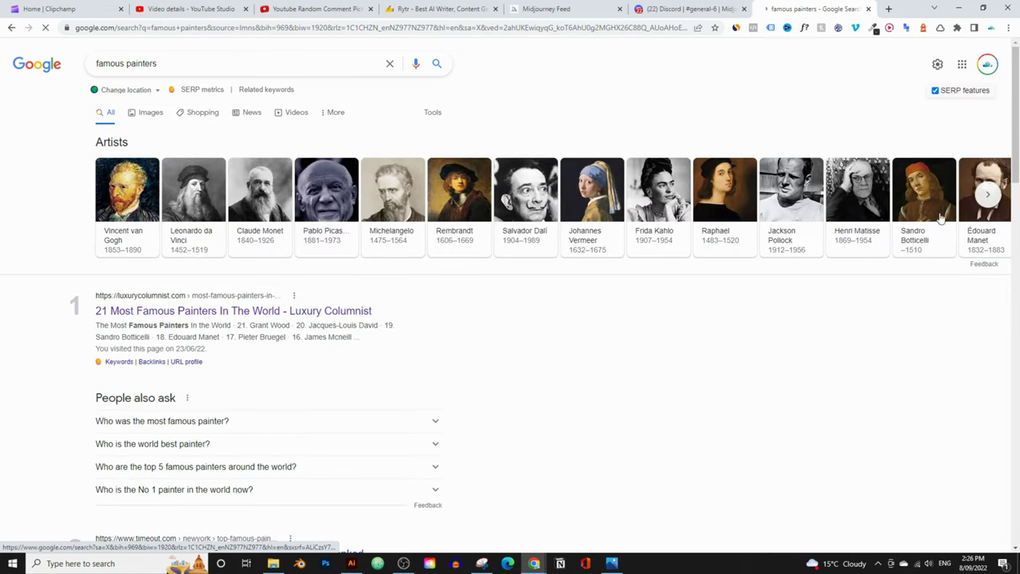
left_click(196, 237)
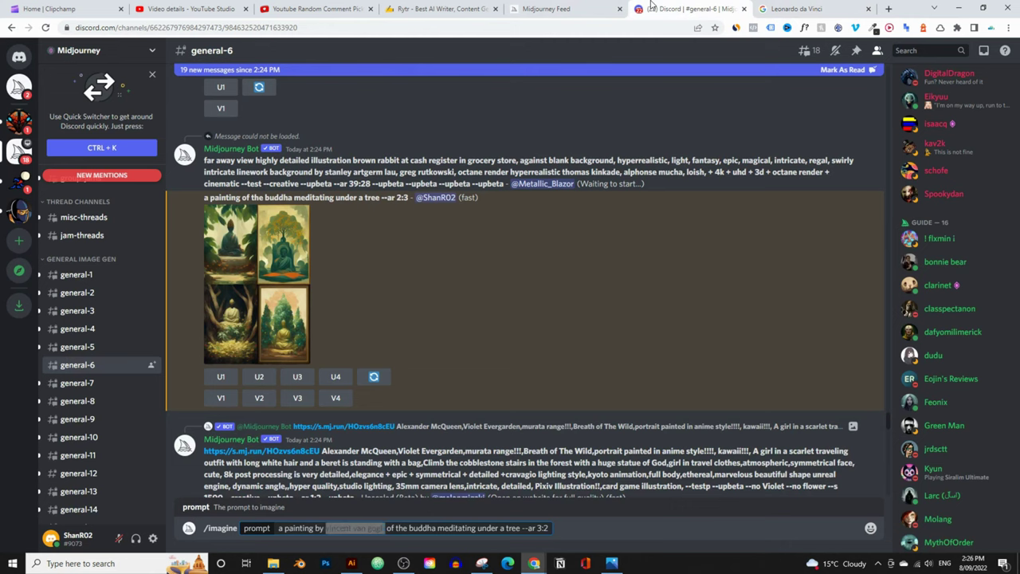
- Return to Discord and submit the /imagine command for the Van Gogh-style Buddha painting with --ar 3:2
left_click(684, 9)
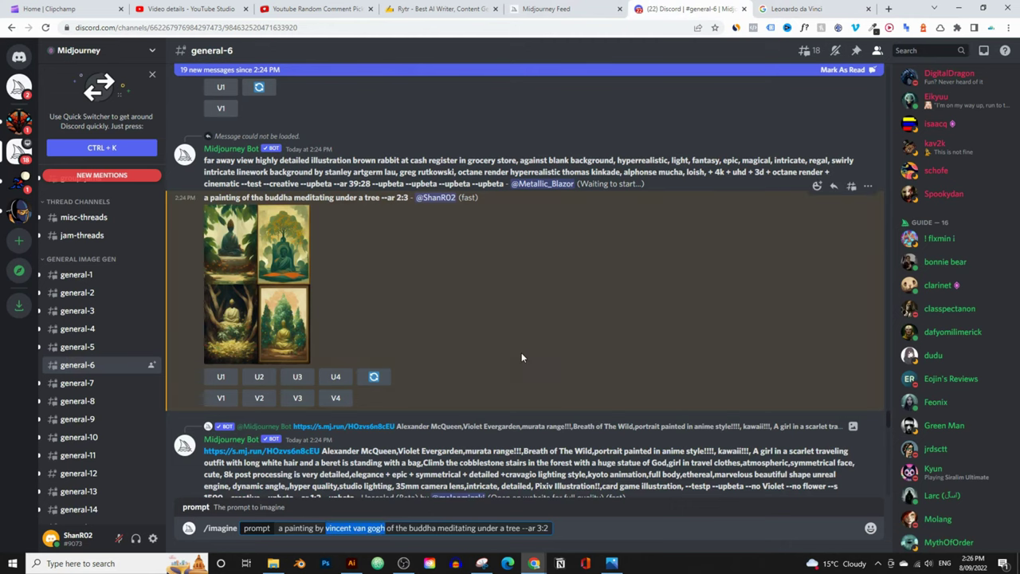
left_click(410, 528)
key("Return")
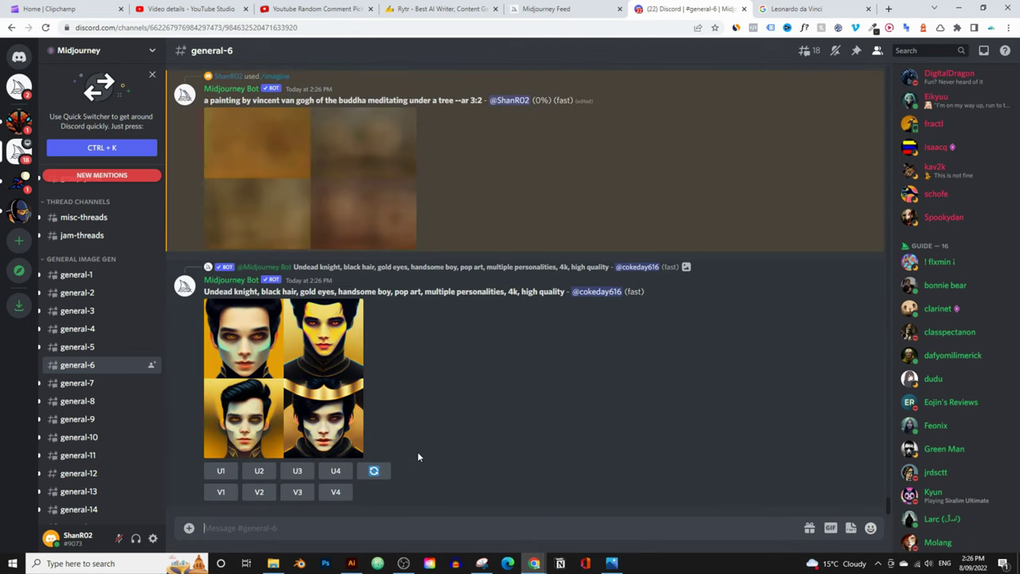
- Follow the Van Gogh-style Buddha grid's rendering in the channel and briefly check the script in Rytr
scroll(434, 444, "up", 2)
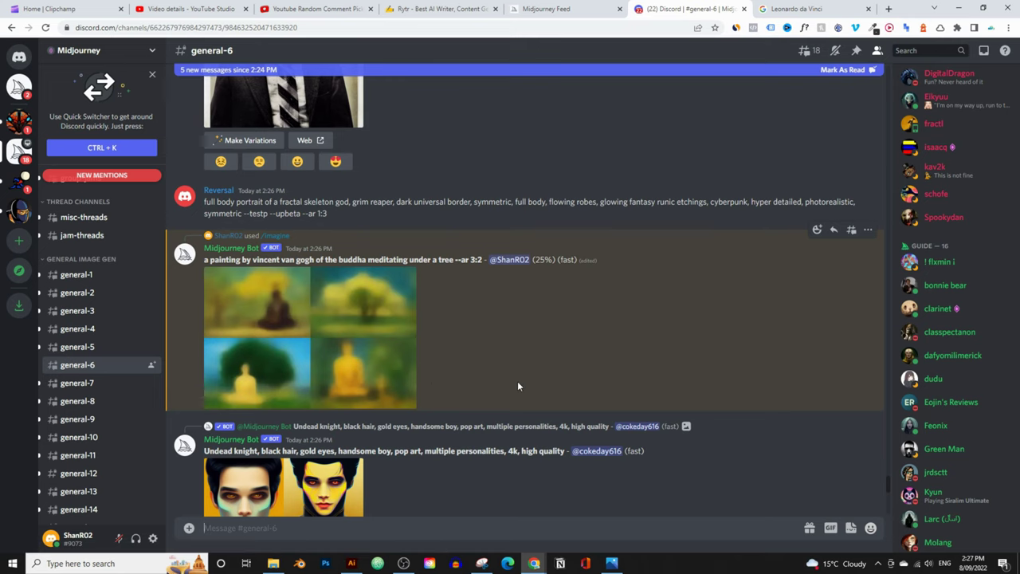
scroll(517, 387, "up", 1)
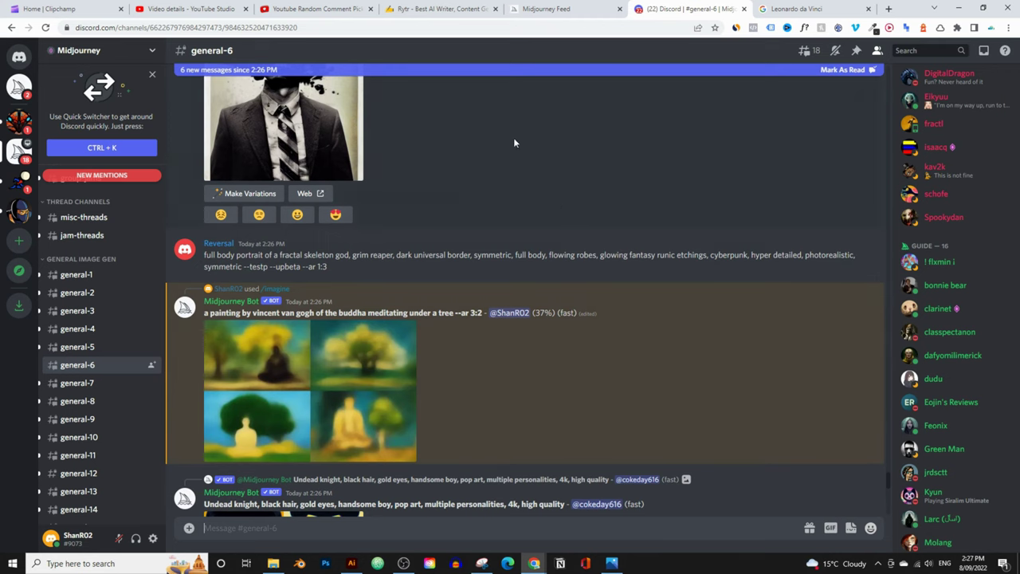
key("ctrl+4")
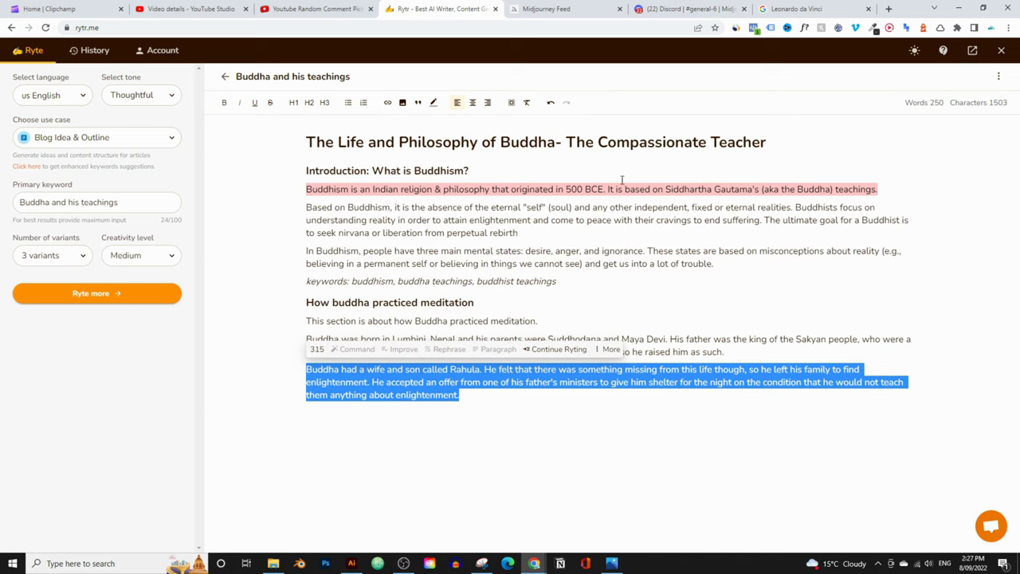
left_click(687, 8)
left_click(568, 8)
left_click(640, 7)
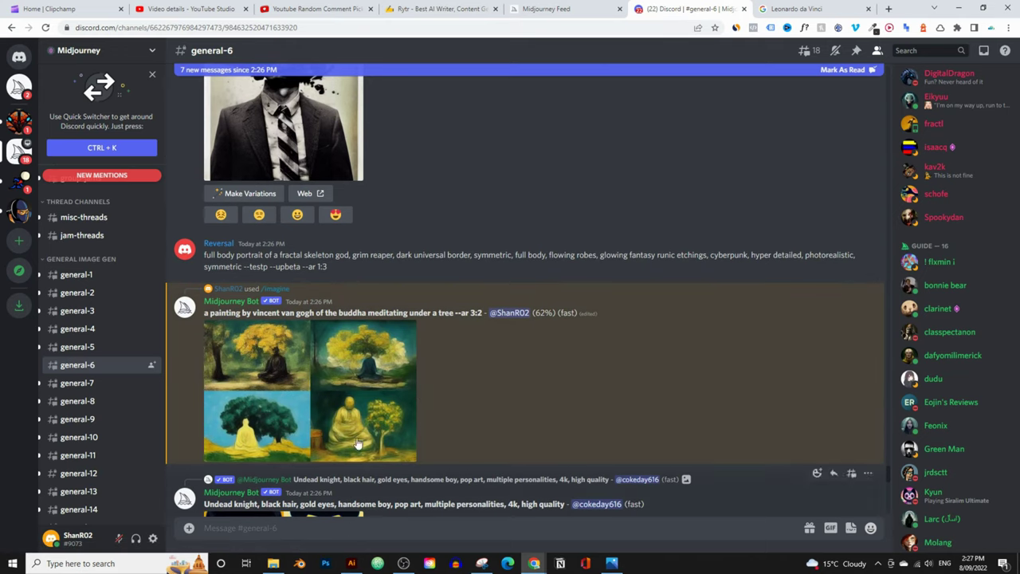
- Copy the Van Gogh Buddha prompt including --ar 3:2 into a new /imagine command
left_click_drag(204, 313, 485, 314)
key("ctrl+c")
left_click(365, 526)
type("/")
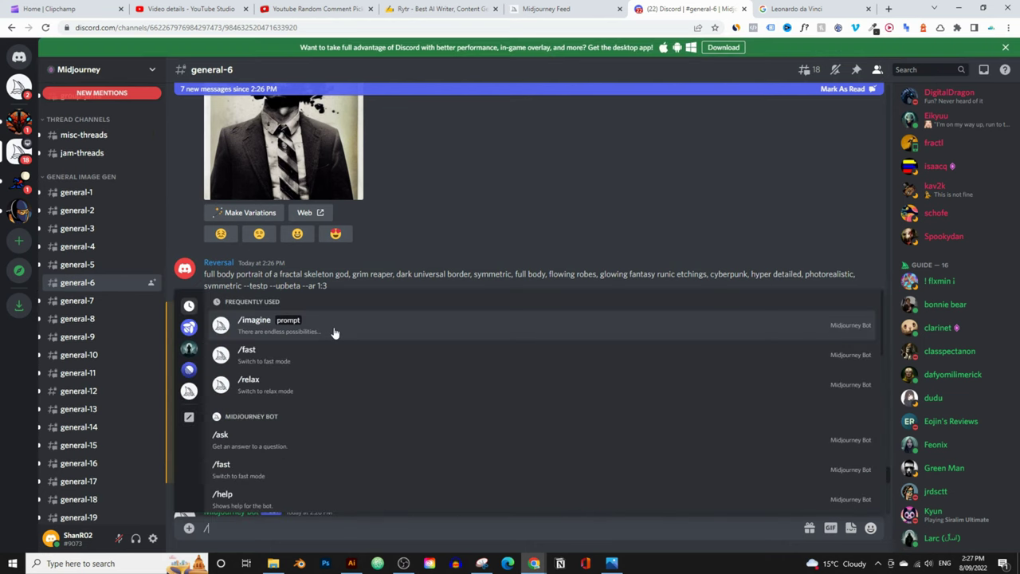
left_click(335, 333)
key("ctrl+v")
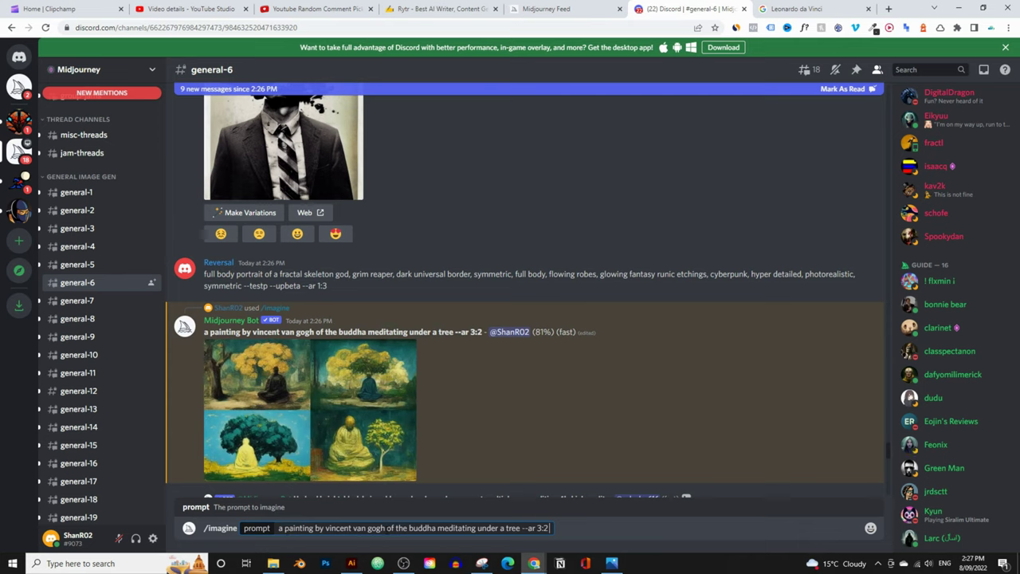
- Replace "the buddha meditating under a tree" in the prompt with "buddhist monks meditating" and submit the command
left_click_drag(397, 527, 507, 529)
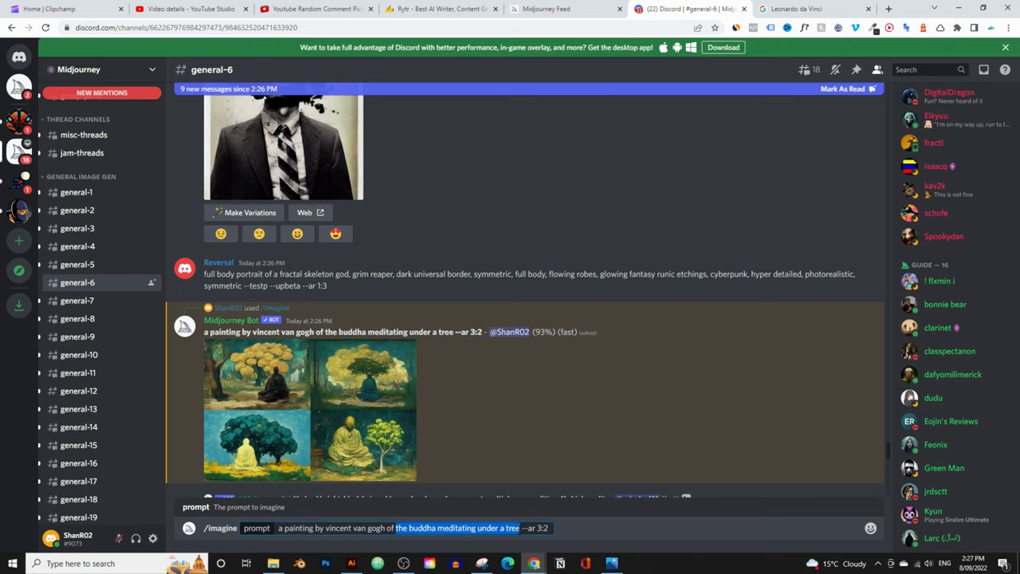
type("buddhist m")
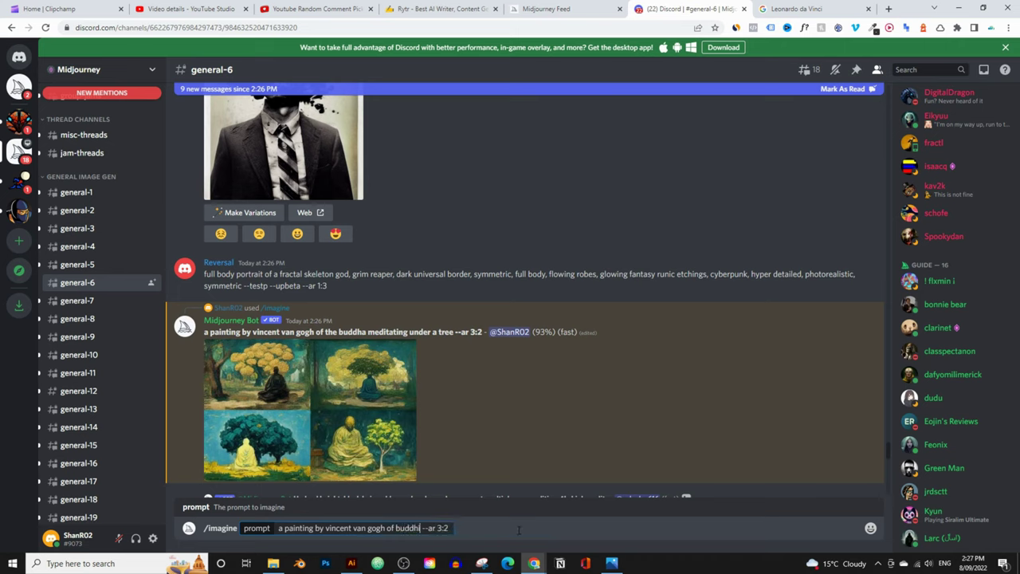
type("onks medi")
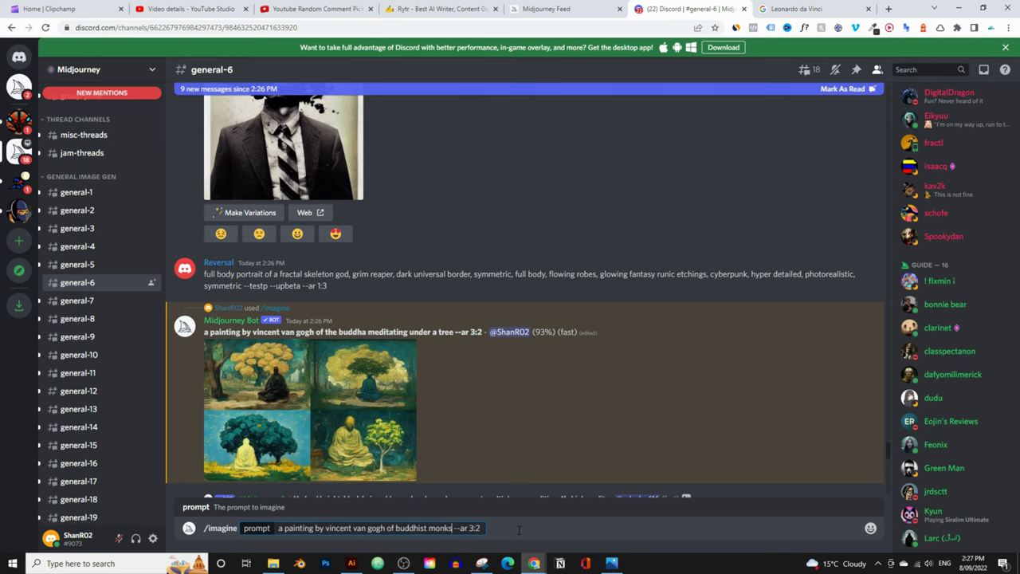
type("tating")
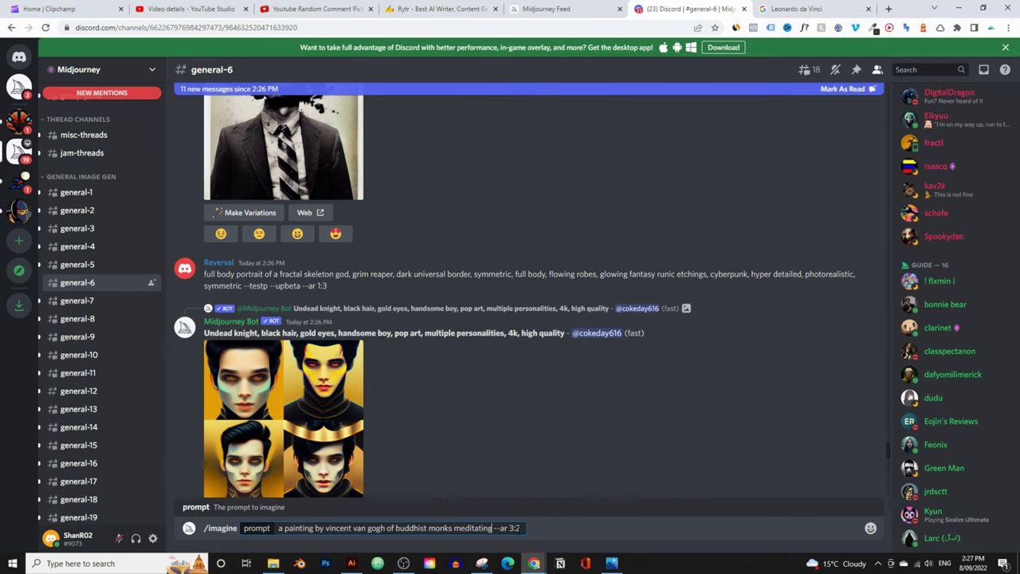
key("Return")
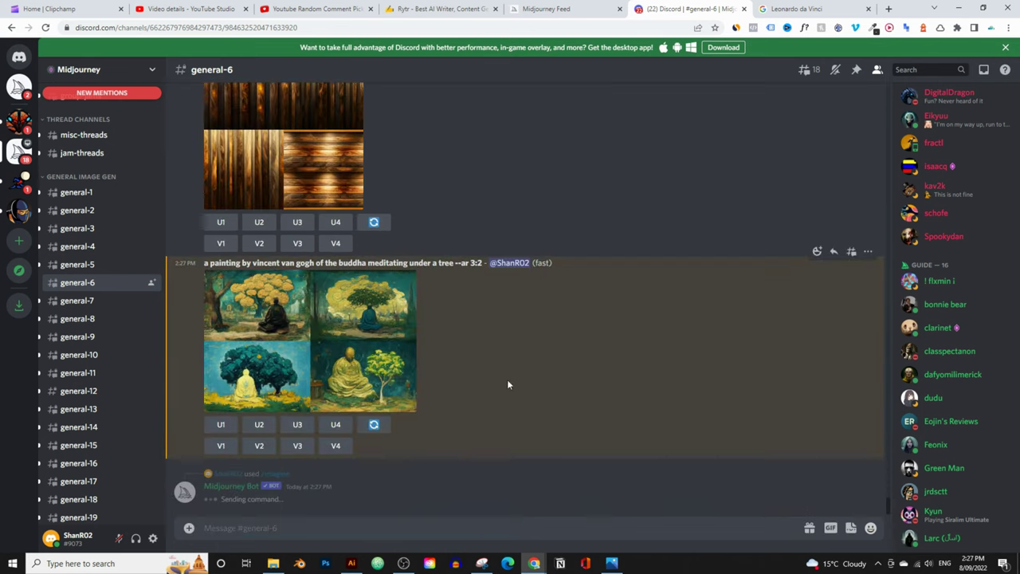
- View the finished Van Gogh-style Buddha grid enlarged, and locate it again among the newer channel messages
left_click(279, 323)
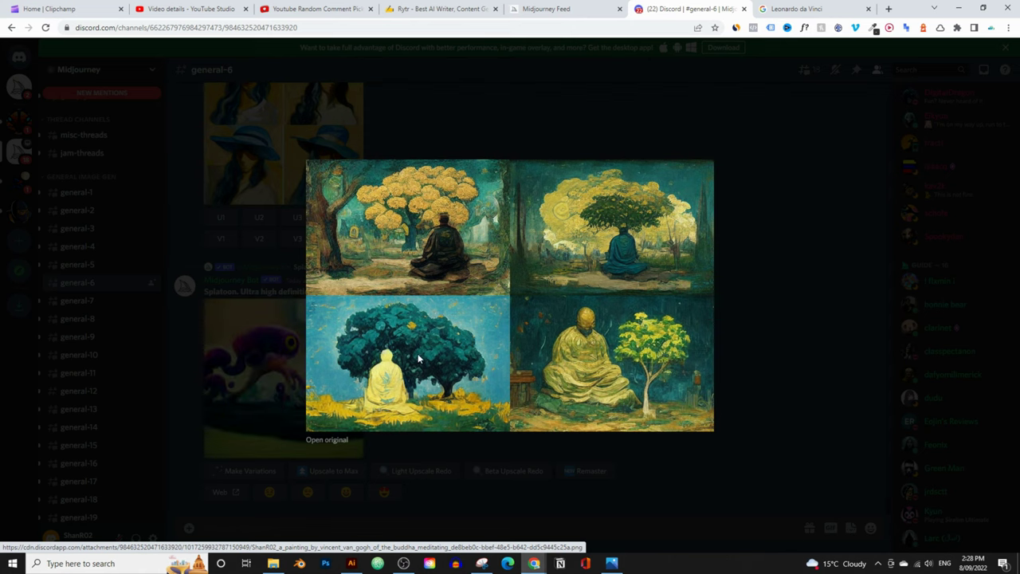
left_click(640, 471)
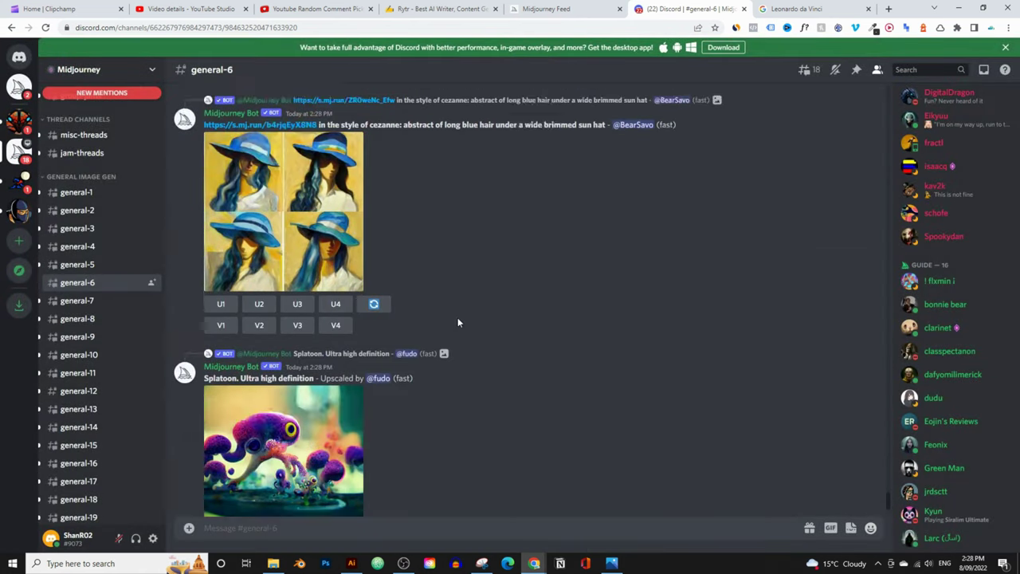
scroll(457, 322, "up", 5)
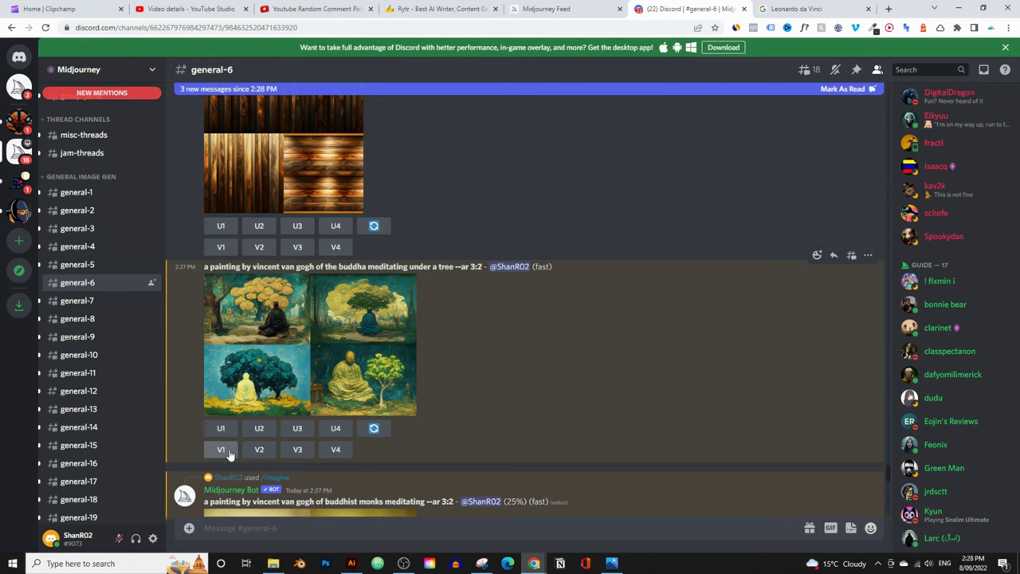
- Compare the four Van Gogh-style Buddha images enlarged, upscale the first one with U1, and enlarge the grid again
left_click(279, 335)
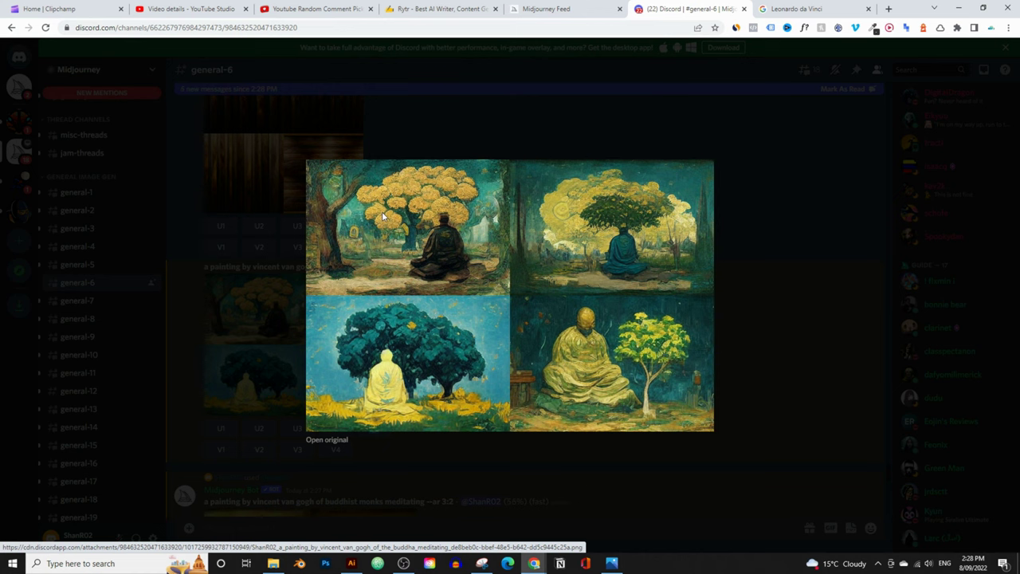
left_click(189, 414)
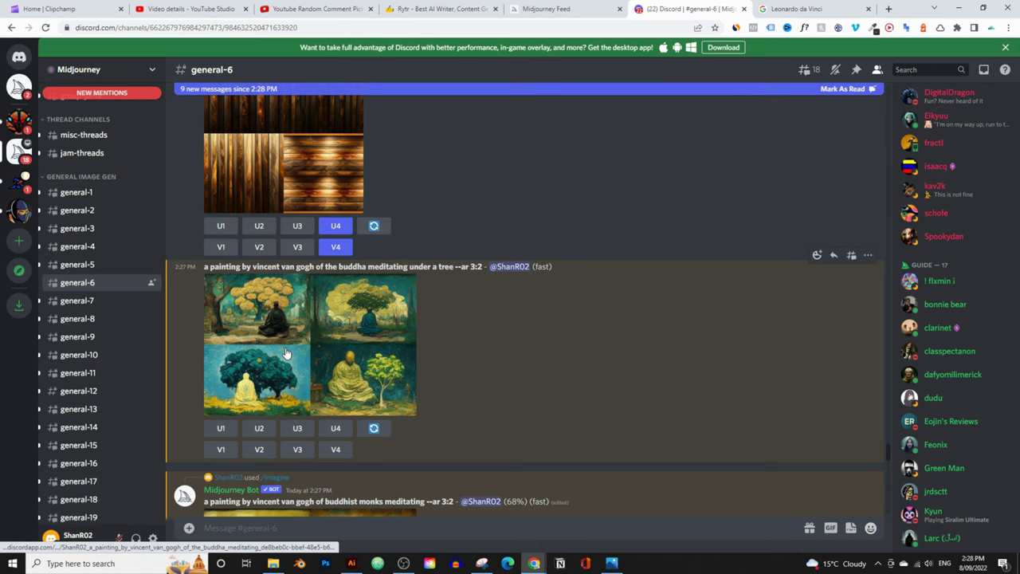
left_click(229, 428)
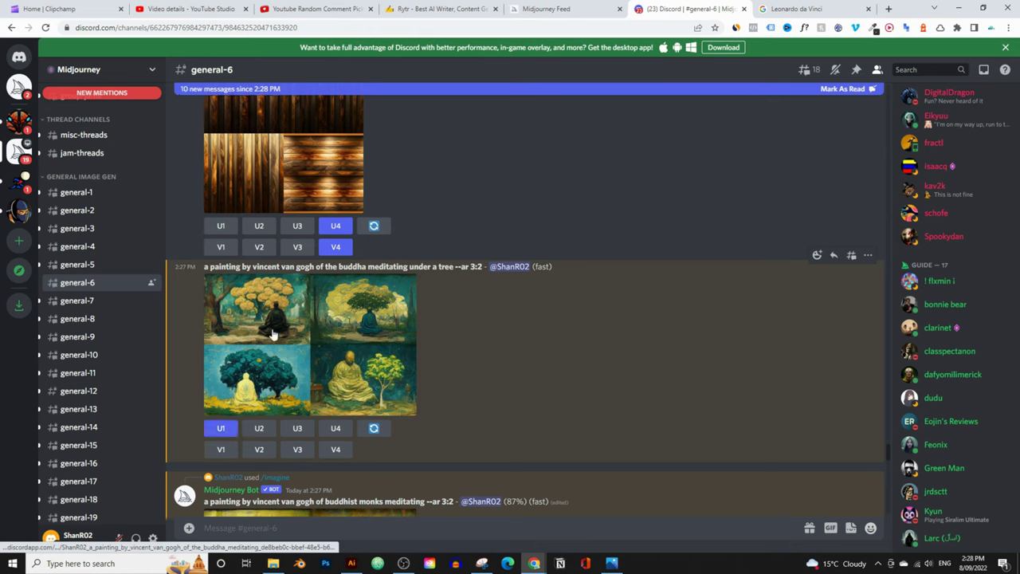
left_click(363, 348)
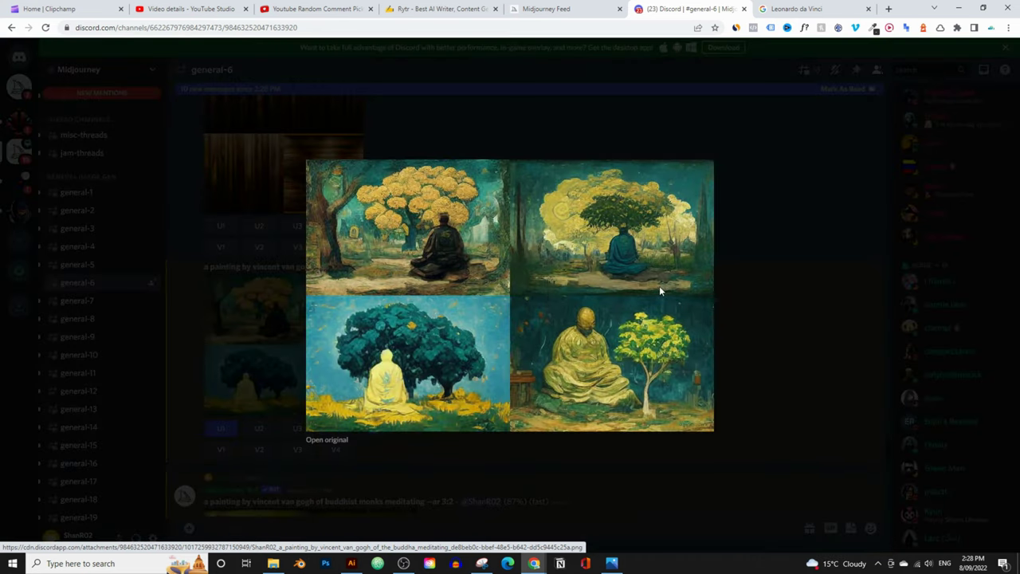
- View the finished Buddhist monks grid enlarged, and upscale its first and second images with U1 and U2
left_click(797, 373)
scroll(445, 376, "down", 1)
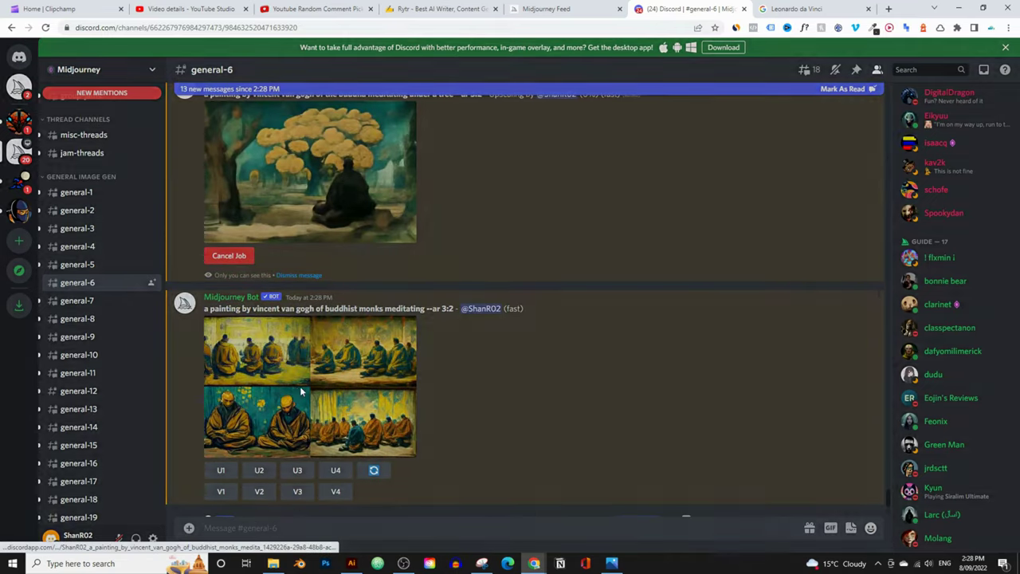
left_click(299, 386)
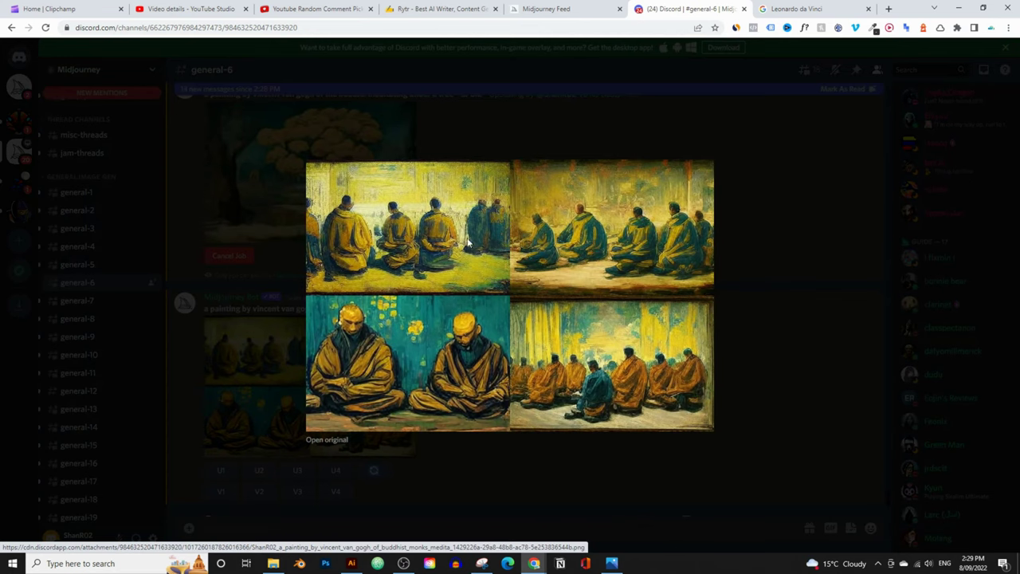
left_click(740, 315)
left_click(230, 471)
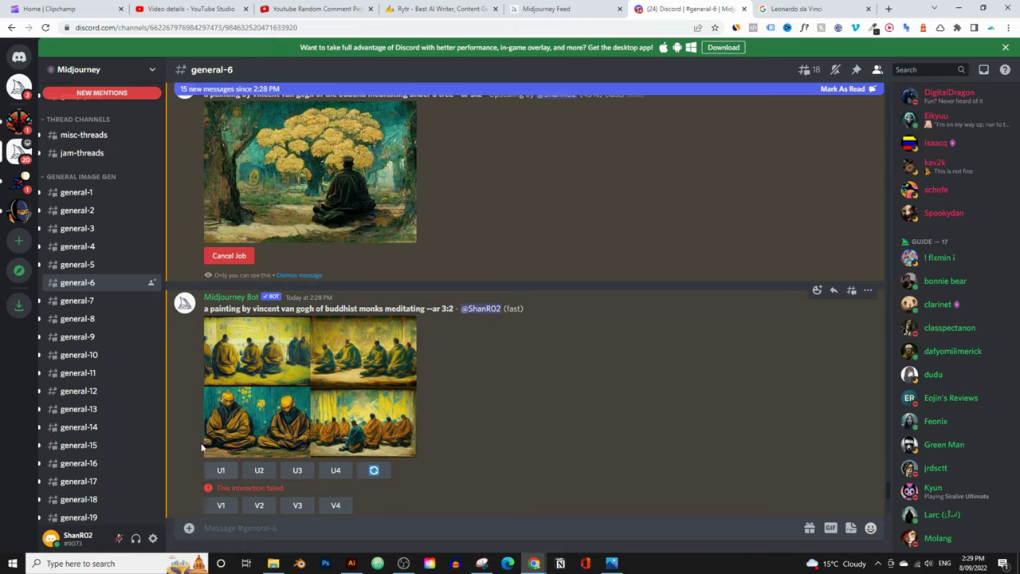
left_click(206, 366)
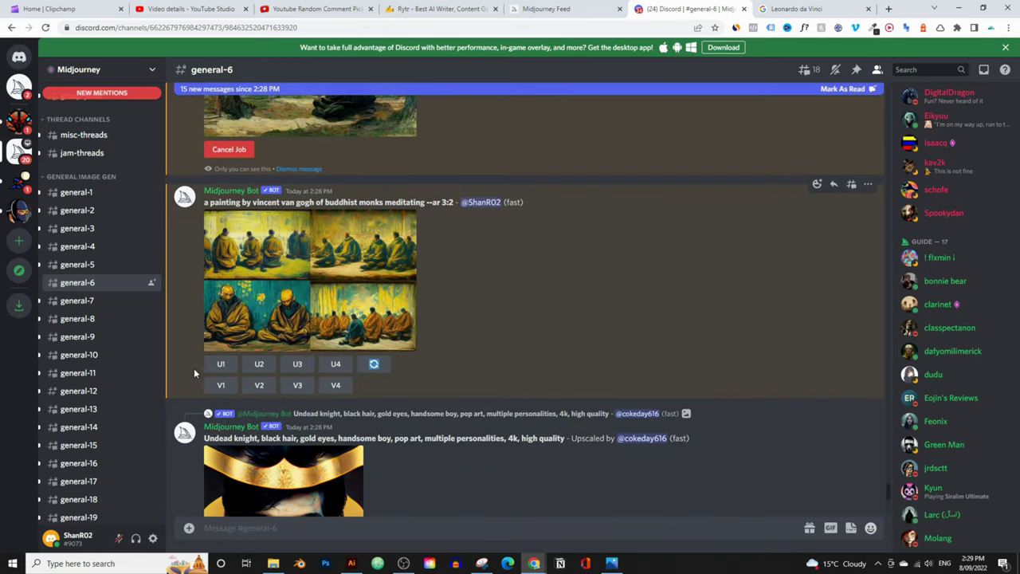
left_click(259, 364)
- Check the progress of the Van Gogh-style Buddha upscale by viewing its preview enlarged
scroll(486, 418, "up", 3)
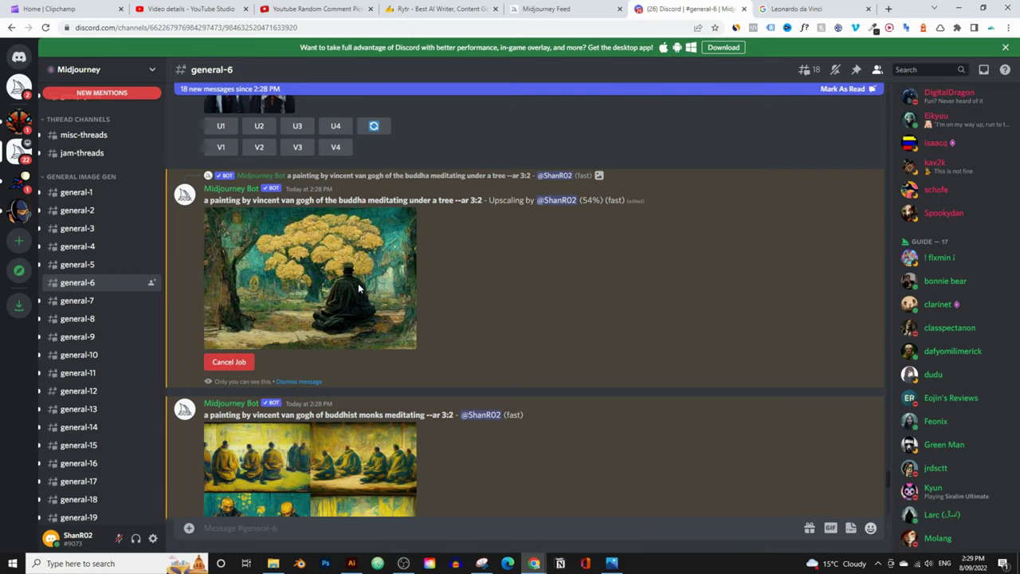
left_click(323, 318)
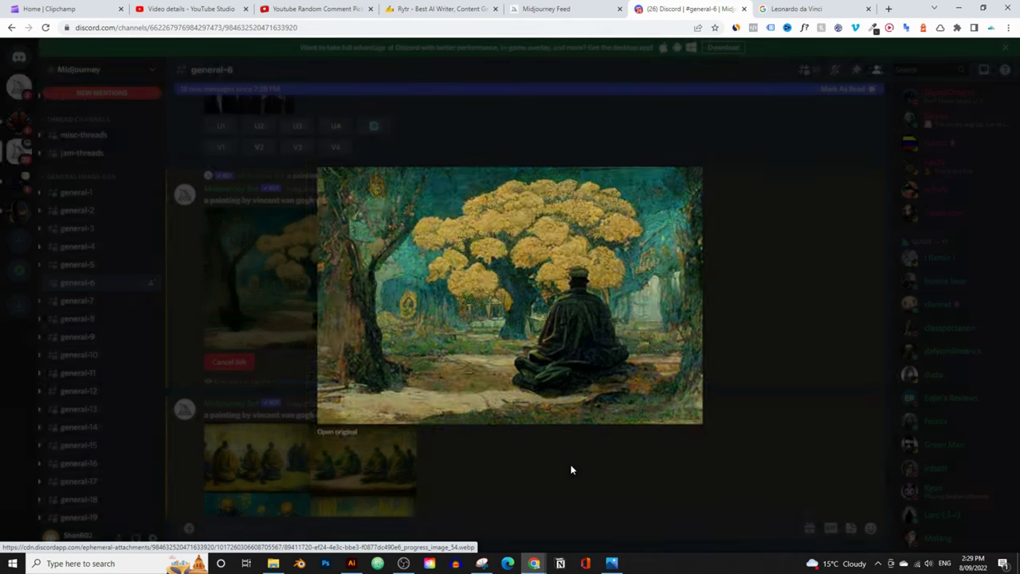
left_click(571, 470)
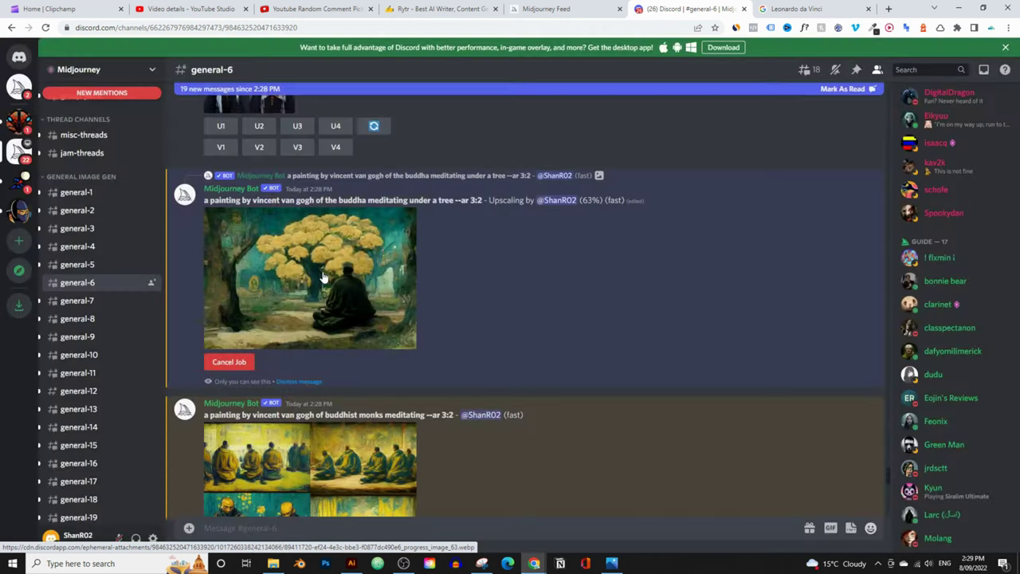
left_click(318, 279)
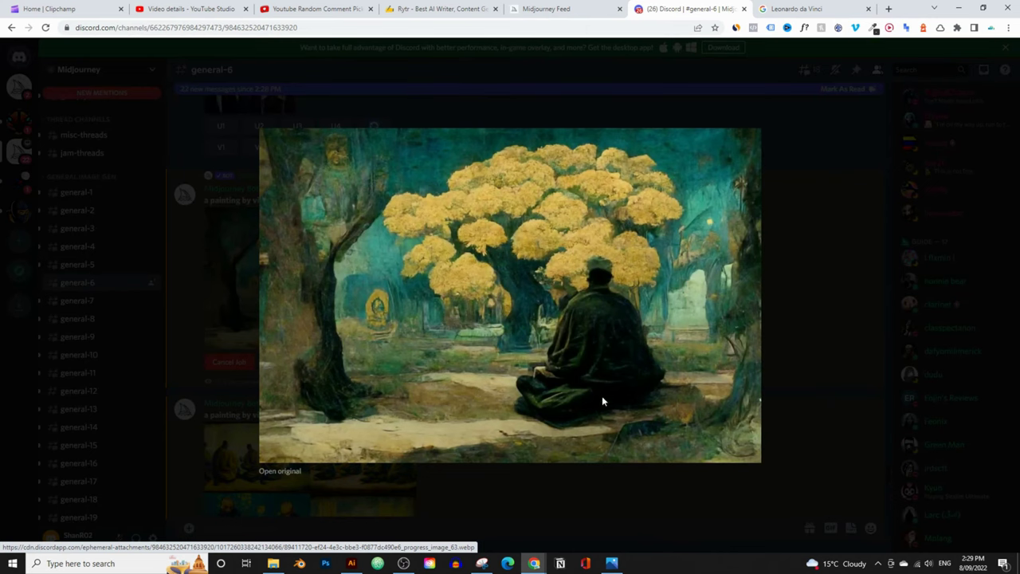
left_click(547, 500)
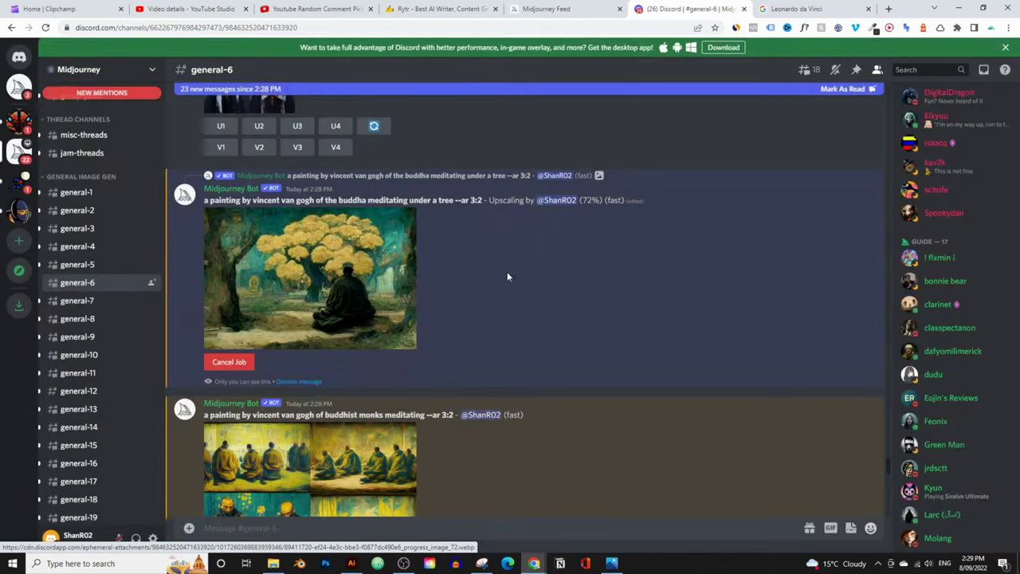
- Find the first Buddhist monks upscale among the newer messages and view its preview enlarged
scroll(455, 371, "down", 10)
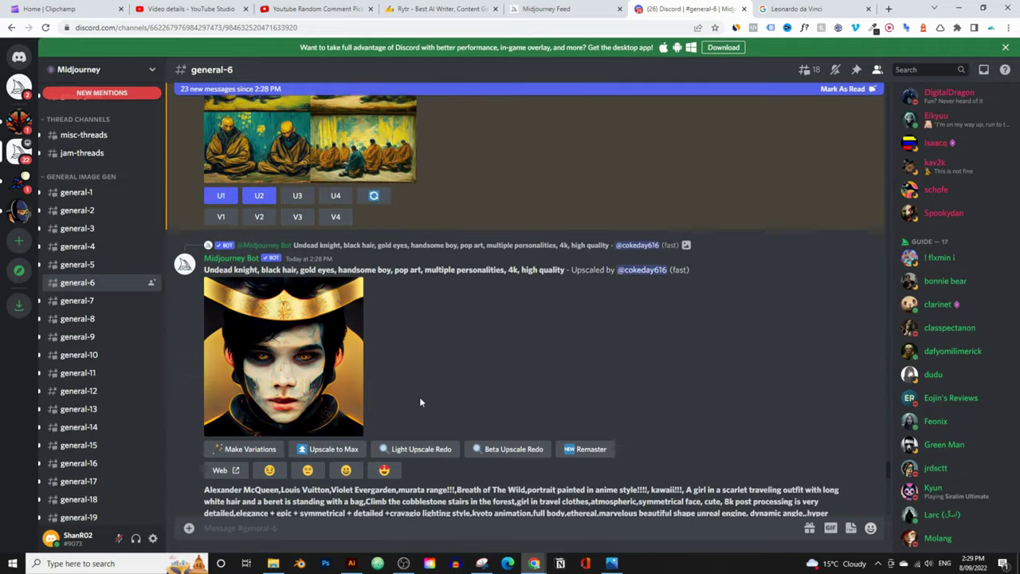
scroll(420, 398, "up", 10)
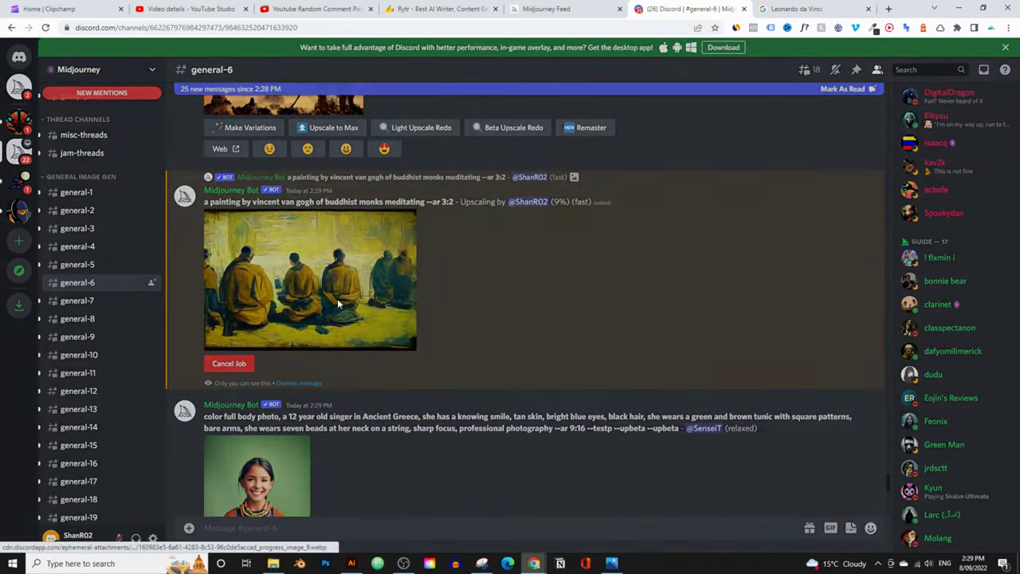
left_click(337, 303)
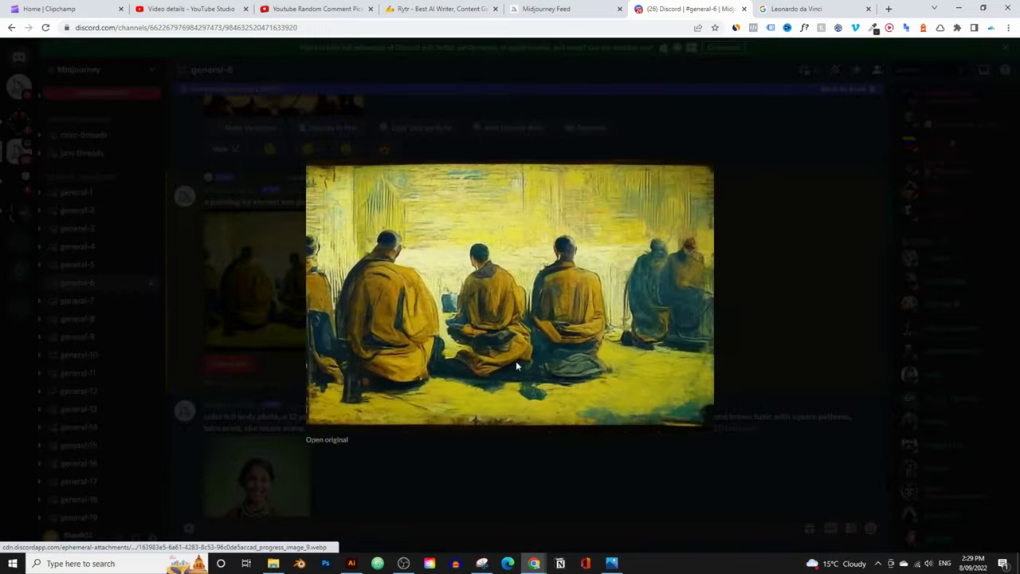
left_click(499, 466)
- Copy the prompt of the Van Gogh Buddha under a tree, including --ar 3:2, into a new /imagine command
scroll(479, 374, "up", 2)
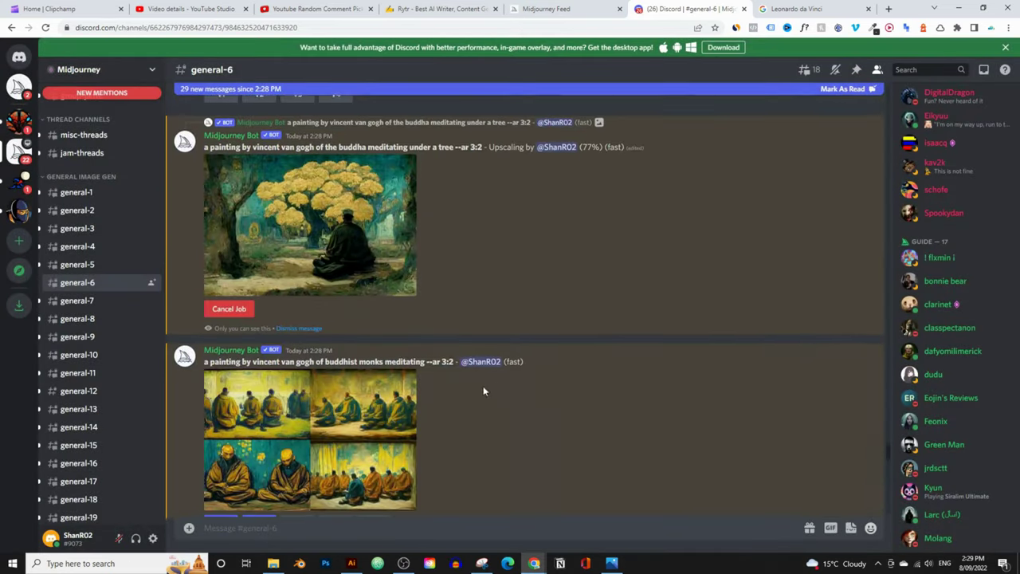
left_click_drag(204, 254, 482, 254)
key("ctrl+c")
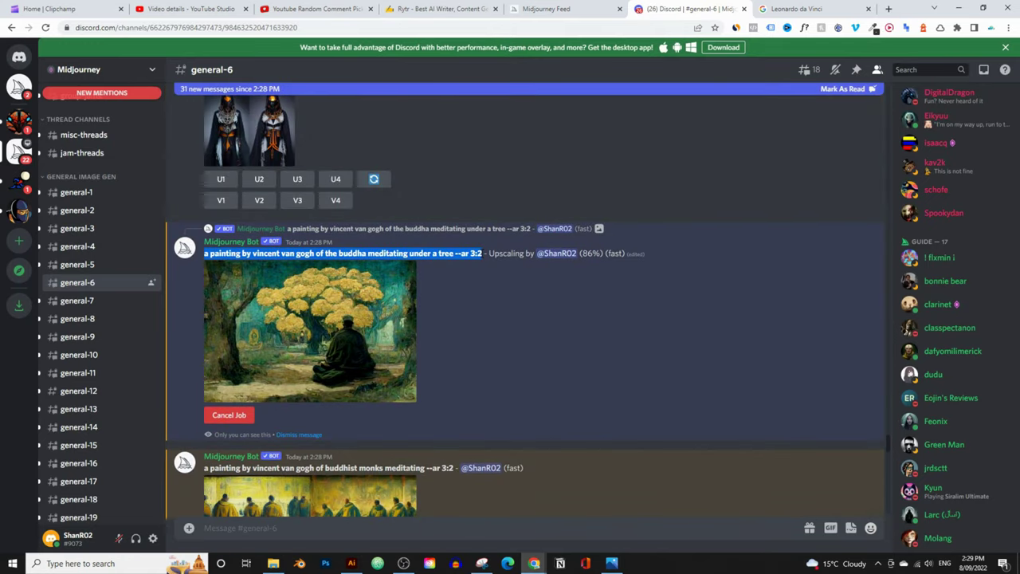
left_click(366, 526)
type("/")
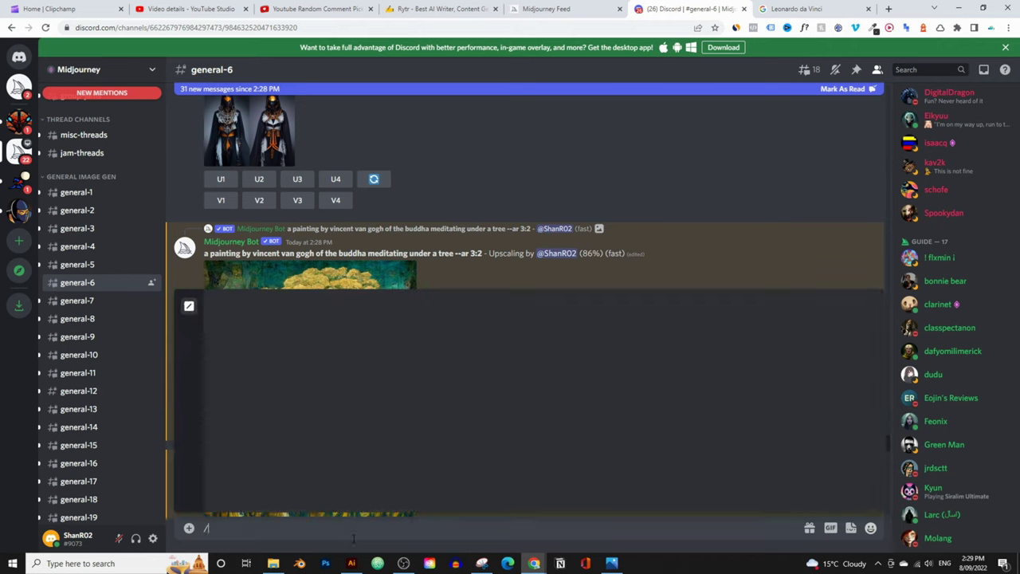
left_click(332, 323)
key("ctrl+v")
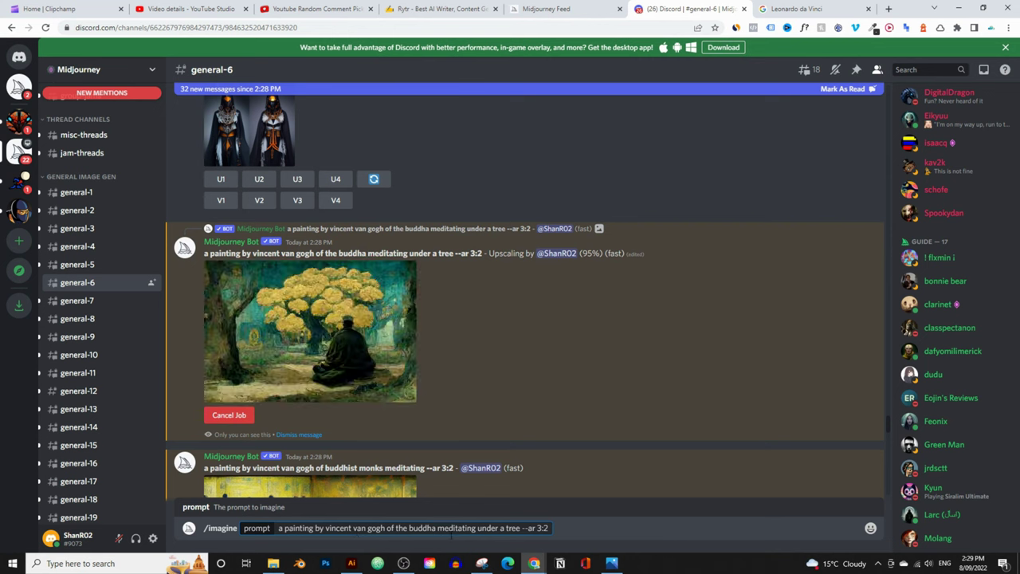
- Remove "meditating under a tree" from the prompt and change "the buddha" to "a buddha"
left_click_drag(436, 528, 510, 528)
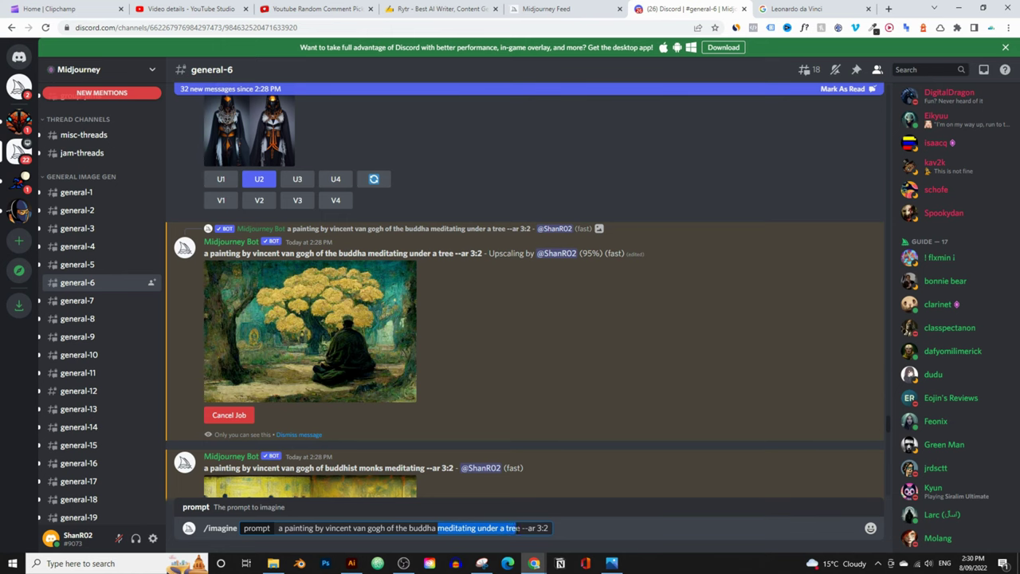
key("BackSpace")
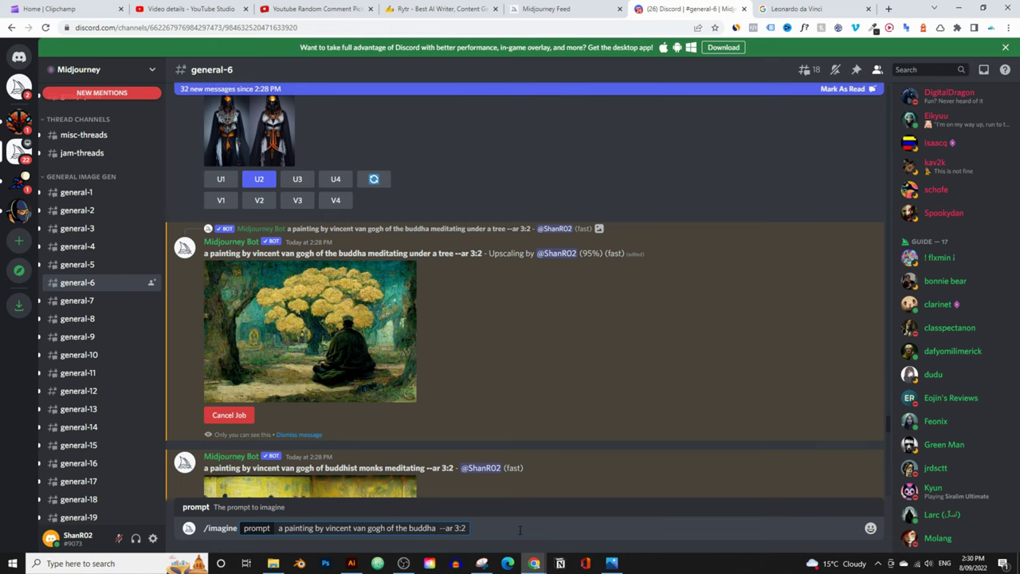
key("BackSpace")
key("Left")
key("Left")
key("BackSpace")
key("BackSpace")
key("BackSpace")
type("a ")
type("port")
type("rait")
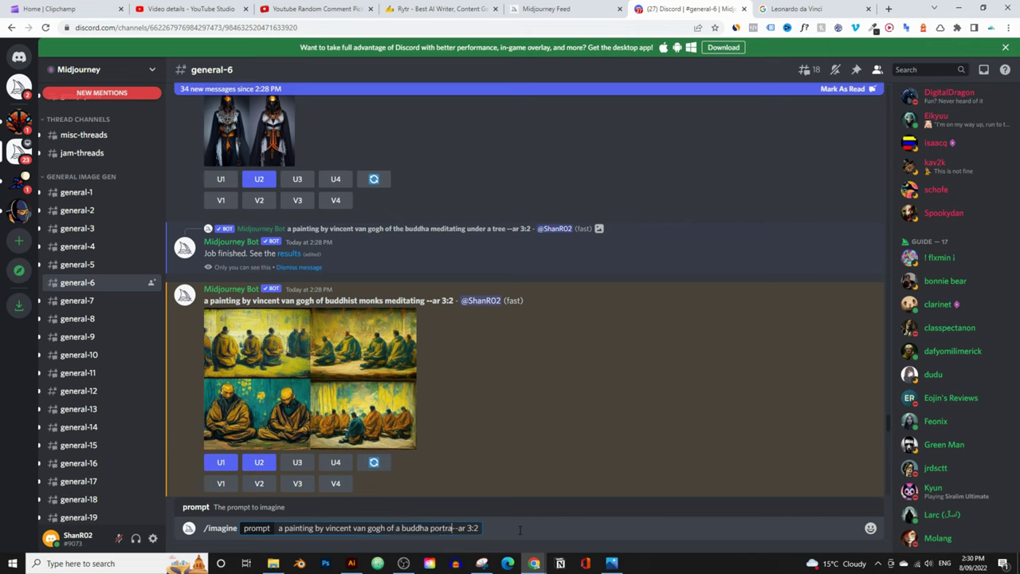
key("BackSpace")
key("BackSpace")
key("BackSpace")
key("BackSpace")
key("BackSpace")
key("BackSpace")
key("BackSpace")
key("BackSpace")
- Add "face" after "a buddha" in the prompt and submit the command
type("face")
key("Return")
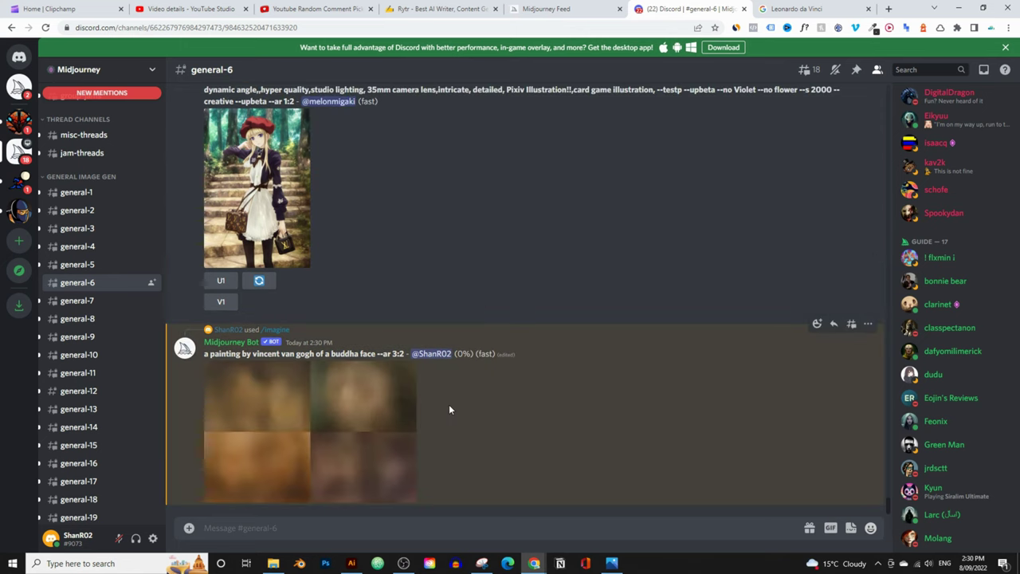
- Look back at the finished upscale of the Buddha under a tree, and return to the Buddha face job
scroll(449, 408, "up", 10)
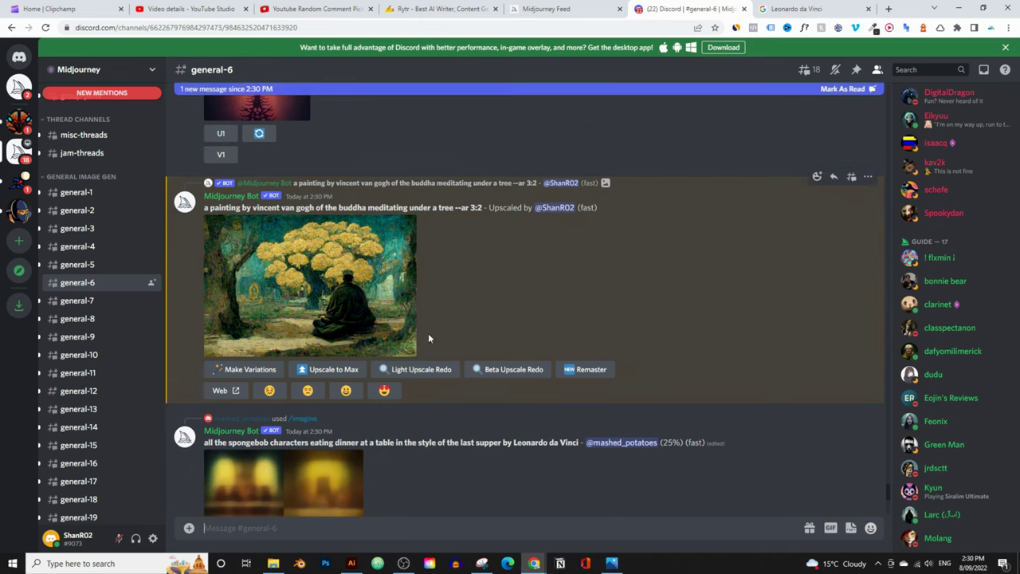
scroll(428, 333, "down", 3)
scroll(423, 319, "down", 3)
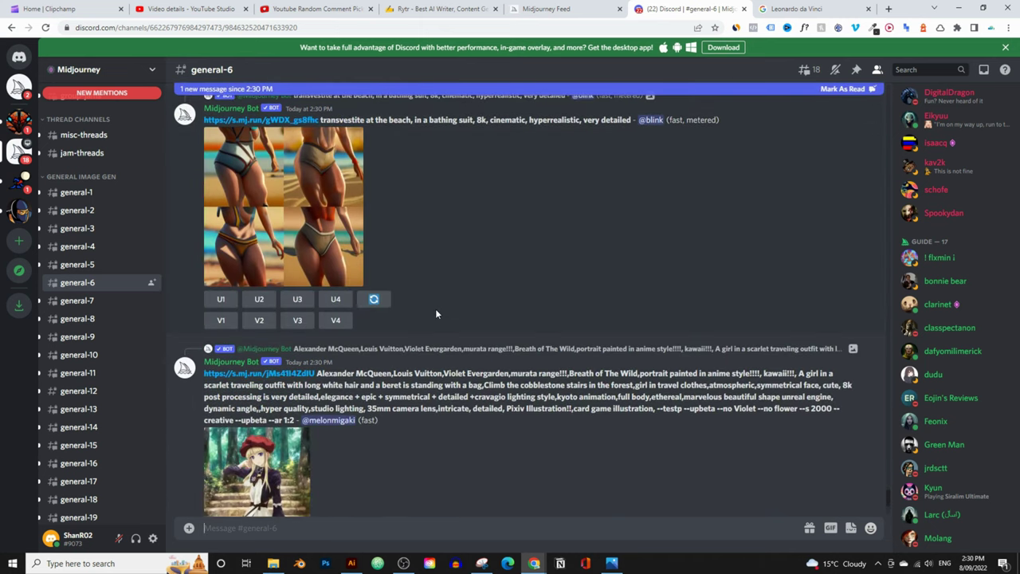
scroll(435, 311, "down", 6)
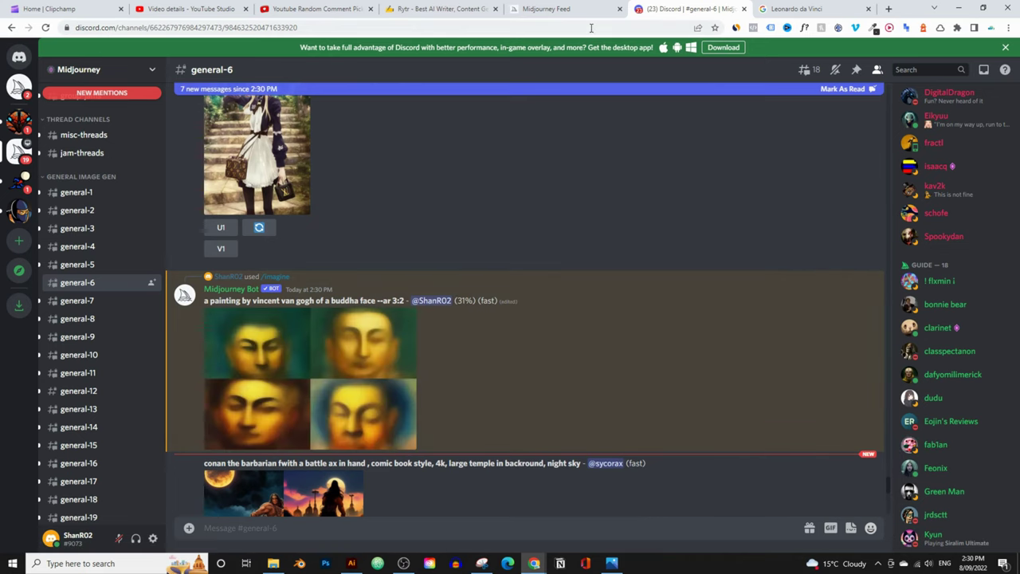
- Switch to the Midjourney website, open the account's own image gallery, and reload it to load the newest jobs
left_click(557, 15)
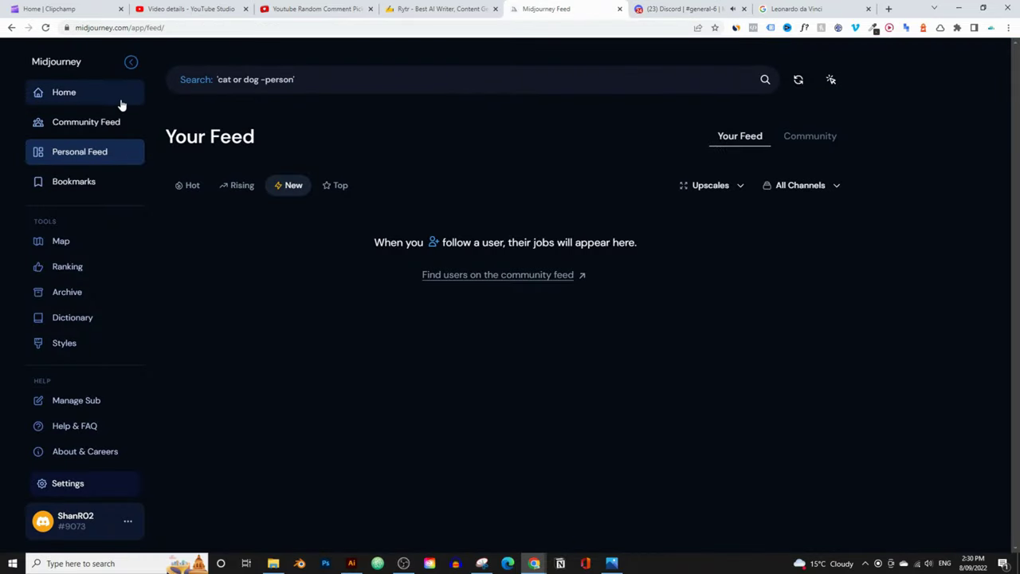
left_click(86, 127)
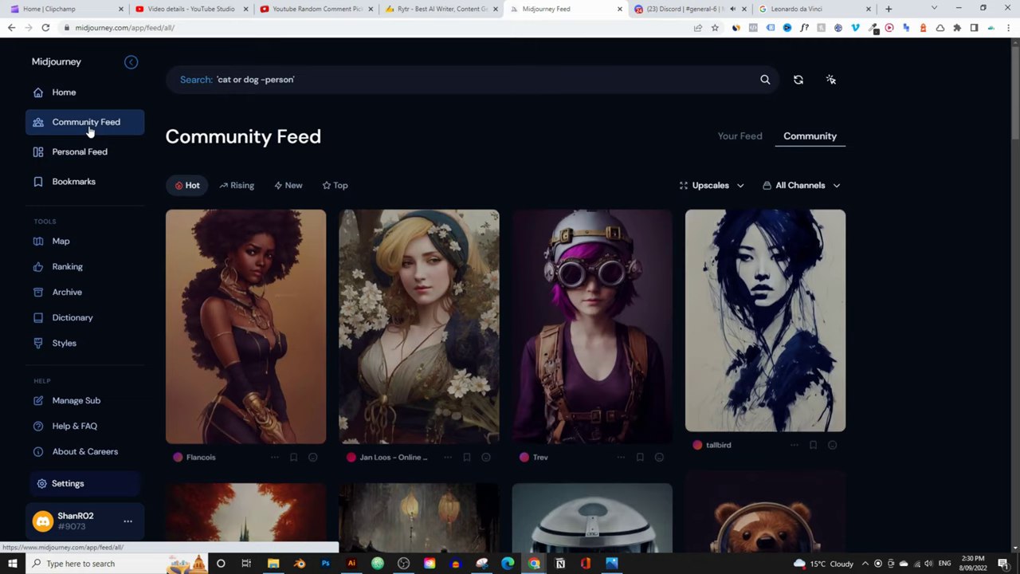
left_click(93, 99)
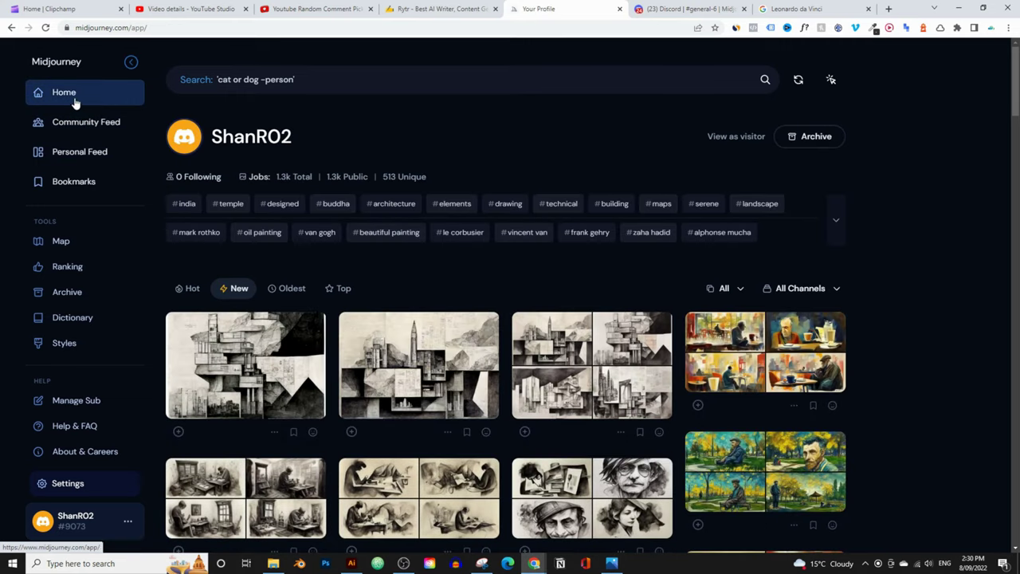
left_click(50, 27)
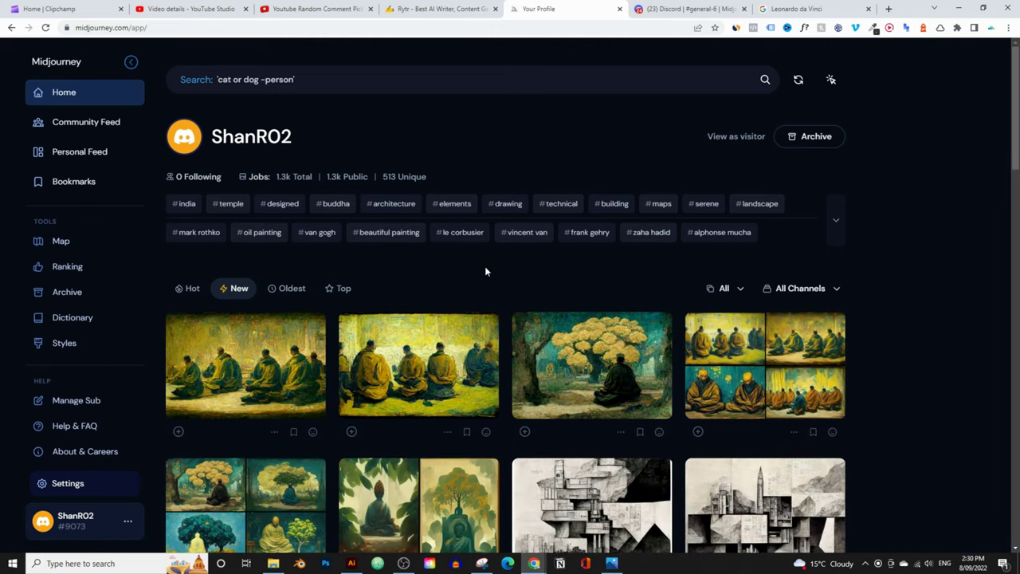
- Download the two upscaled Van Gogh-style Buddhist monk paintings from the gallery
mouse_move(594, 327)
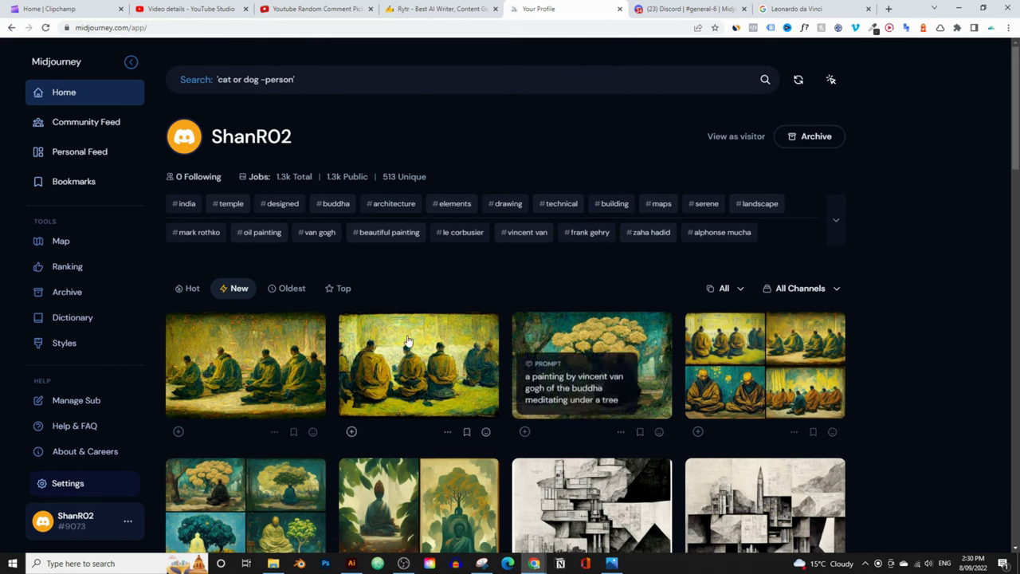
left_click(474, 335)
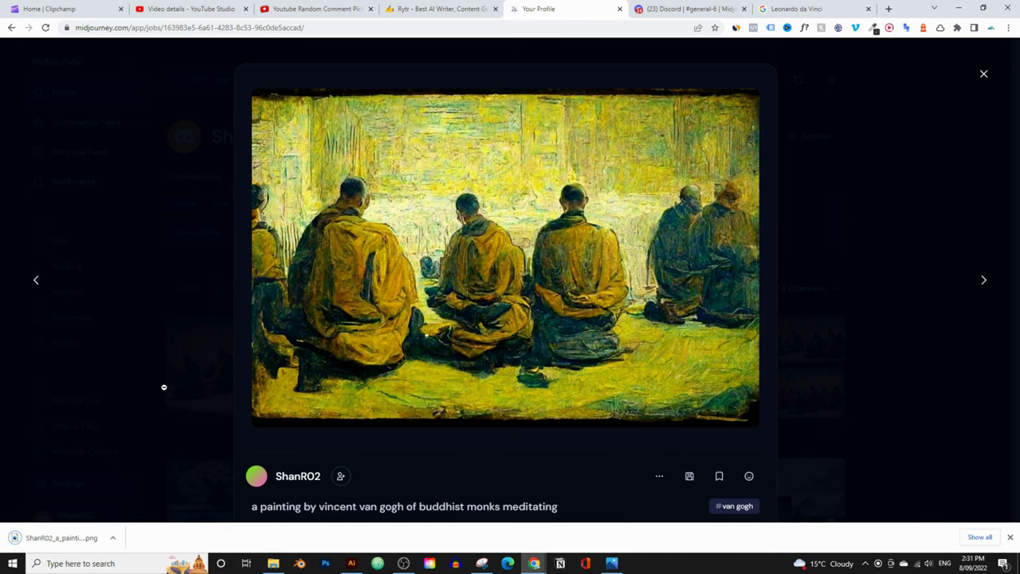
left_click(161, 387)
left_click(233, 355)
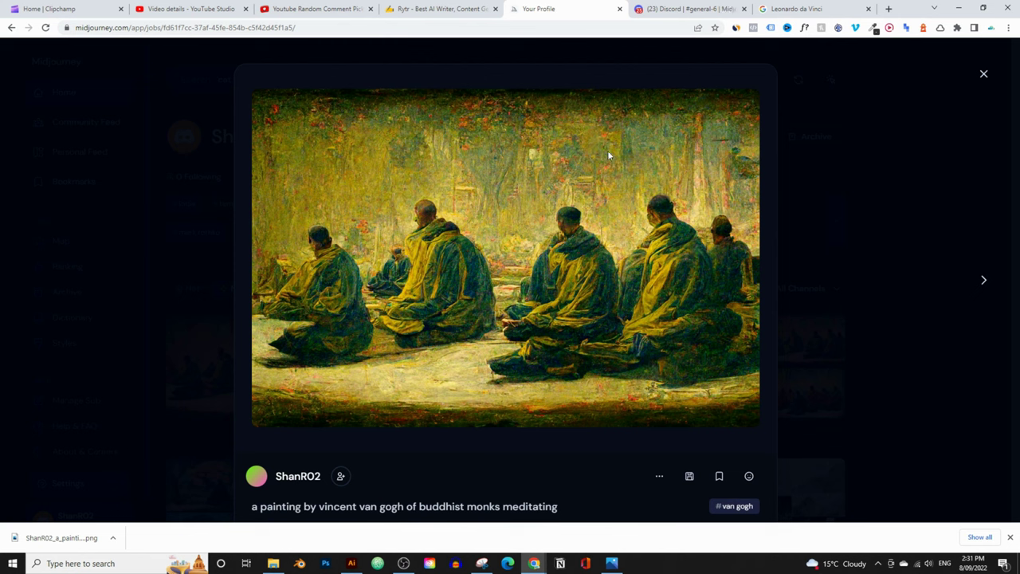
left_click(690, 476)
left_click(888, 355)
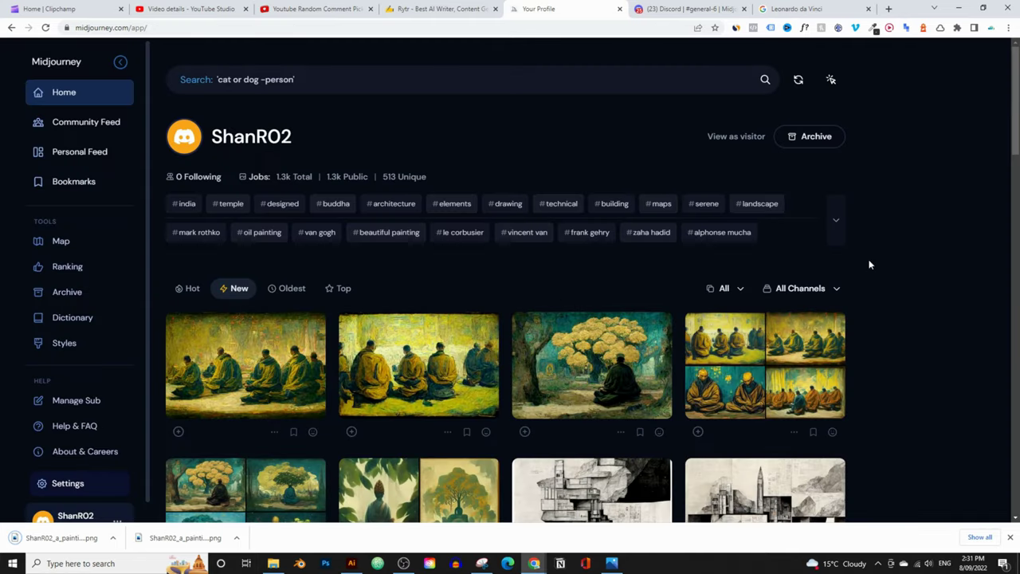
- Switch back to Discord, view the finished Buddha face grid enlarged, and upscale its second image with U2
scroll(875, 255, "down", 2)
scroll(875, 255, "up", 3)
left_click(687, 8)
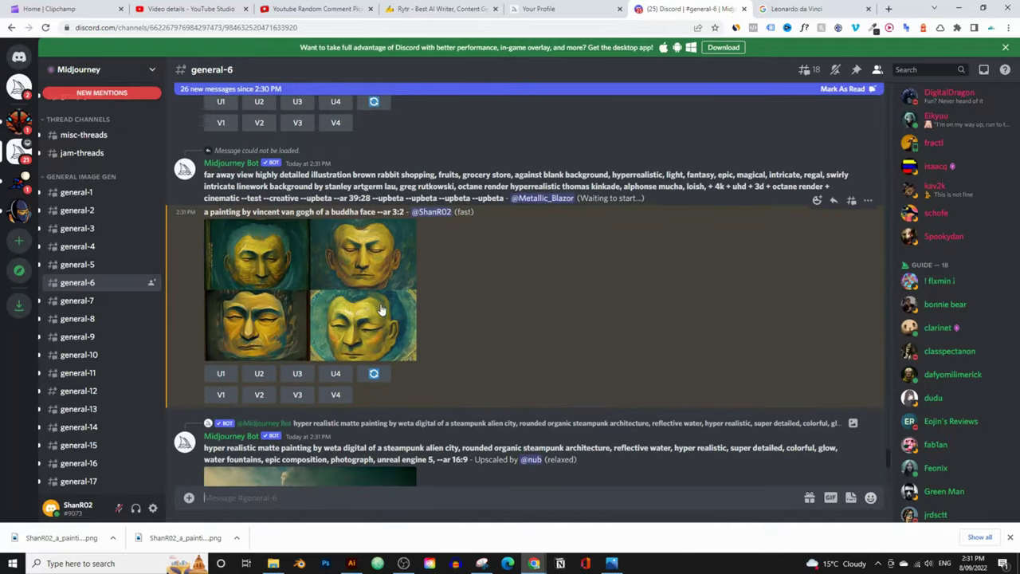
left_click(381, 309)
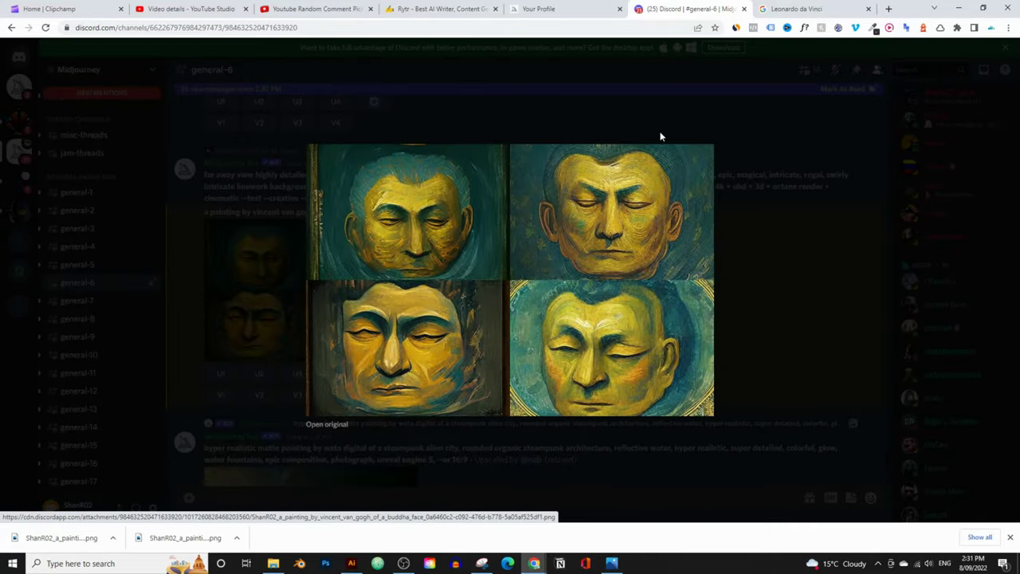
left_click(722, 226)
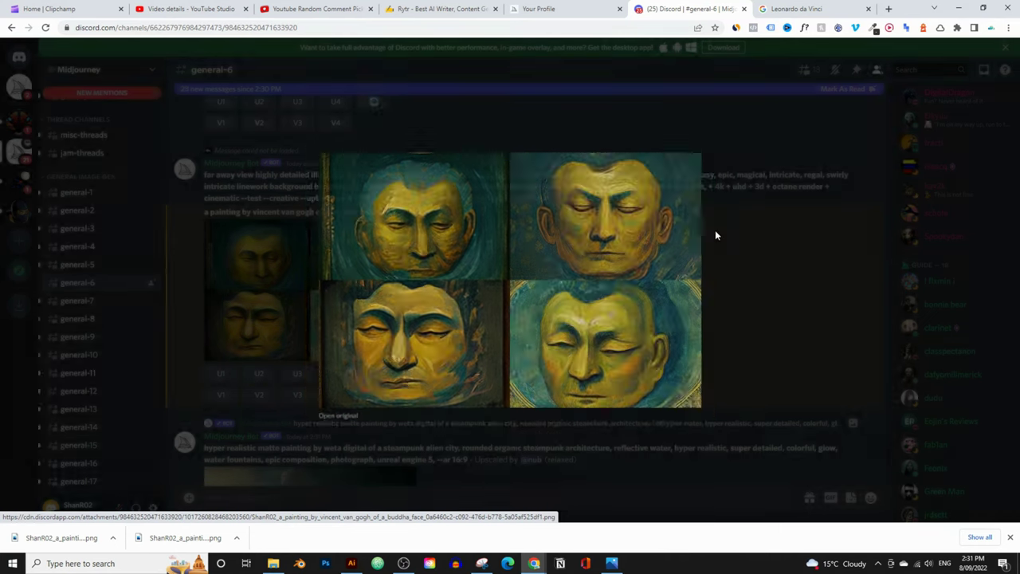
left_click(265, 379)
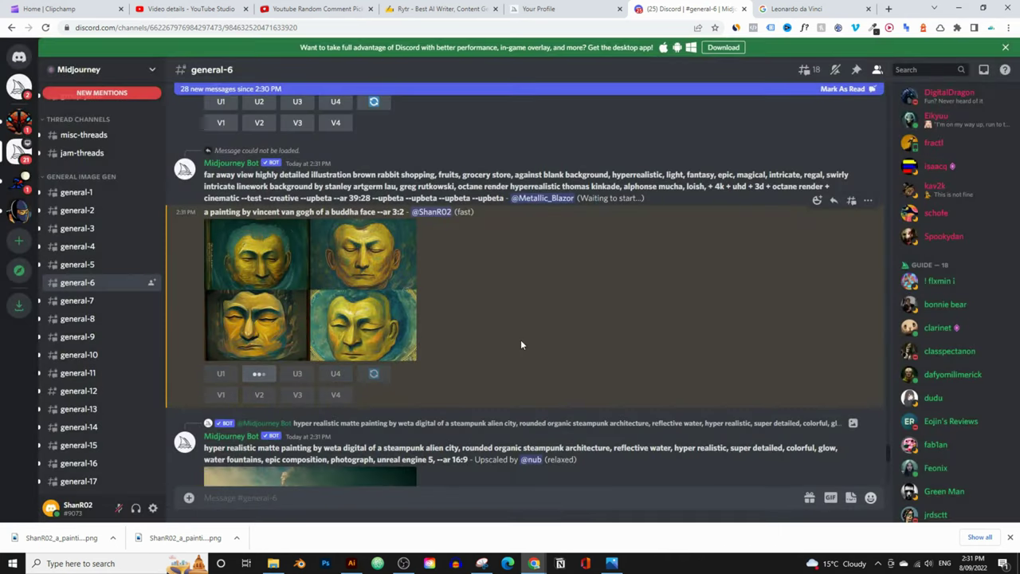
- Leave the Buddha face job in Discord and open the bookmarked images on the Midjourney website
scroll(392, 305, "down", 1)
scroll(551, 313, "down", 10)
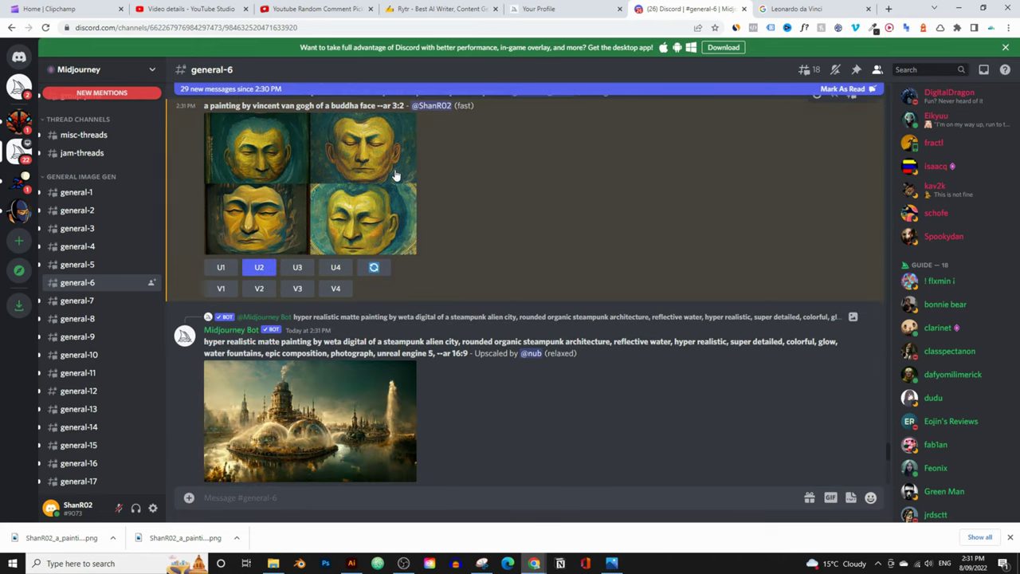
scroll(550, 317, "up", 5)
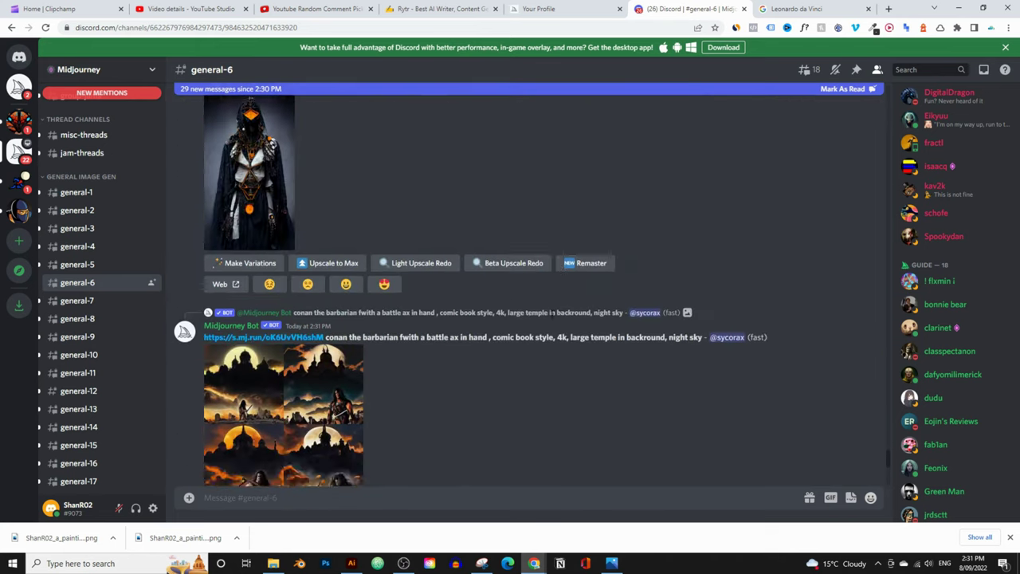
left_click(558, 9)
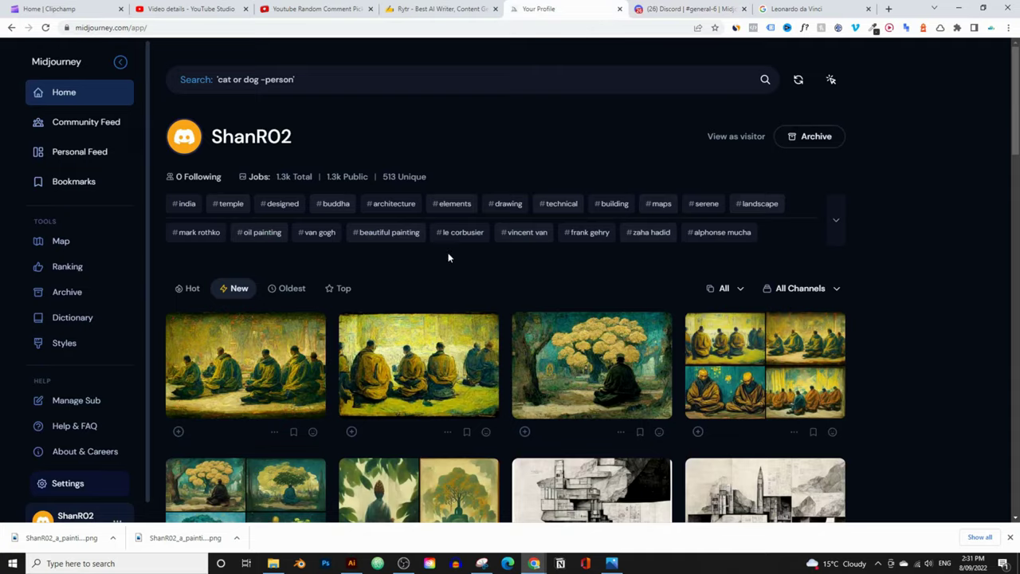
scroll(449, 257, "down", 2)
scroll(501, 235, "up", 1)
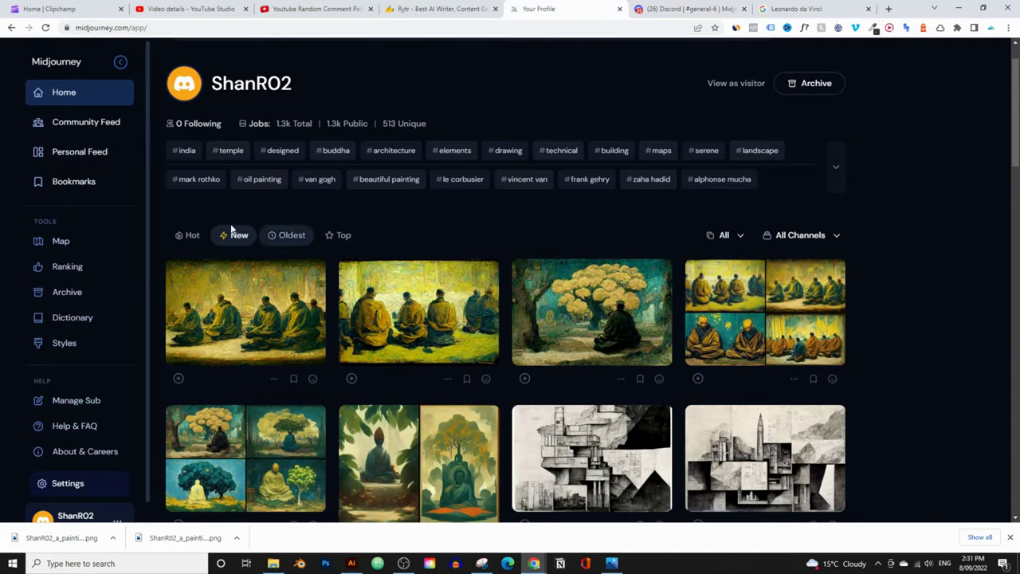
left_click(70, 181)
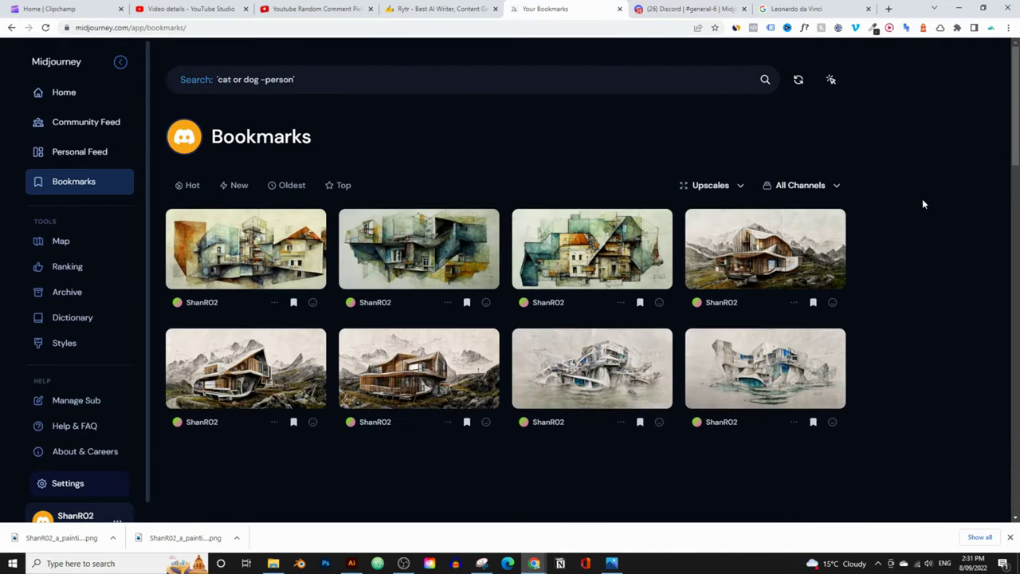
- Browse the bookmarked images for earlier Buddha portraits and check the prompt of a red-background Buddha face
scroll(923, 205, "down", 15)
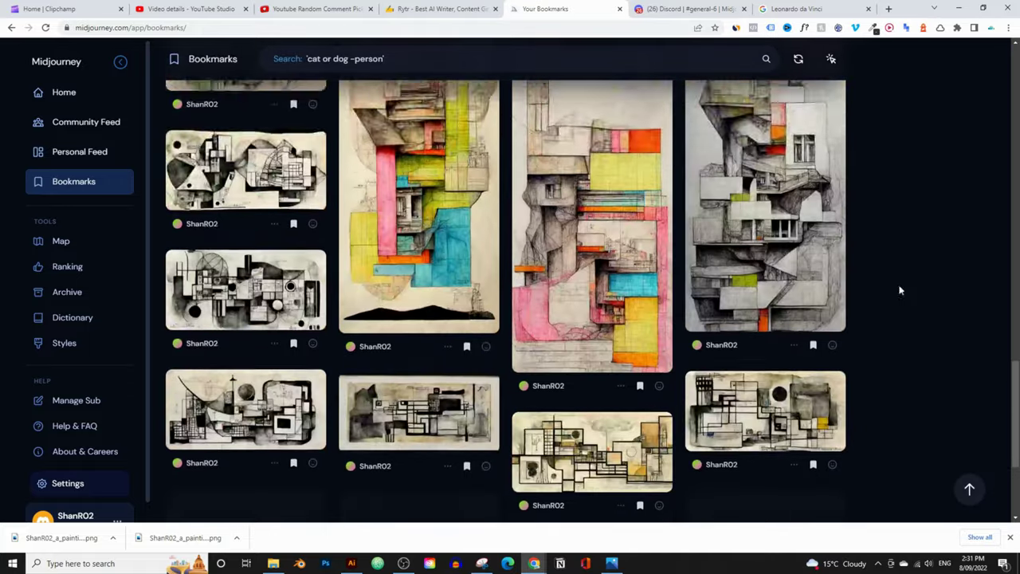
scroll(900, 290, "down", 15)
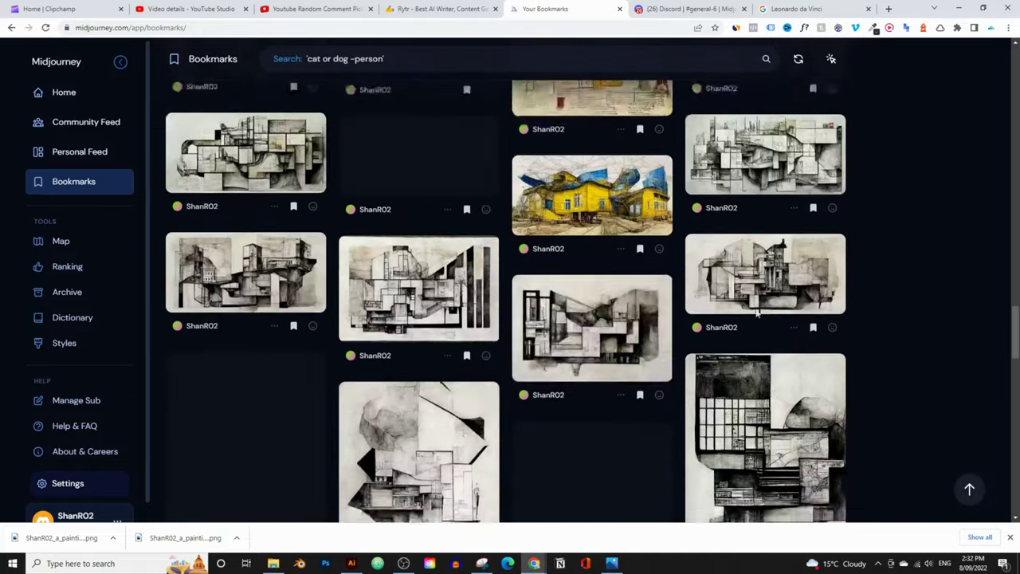
scroll(757, 313, "down", 15)
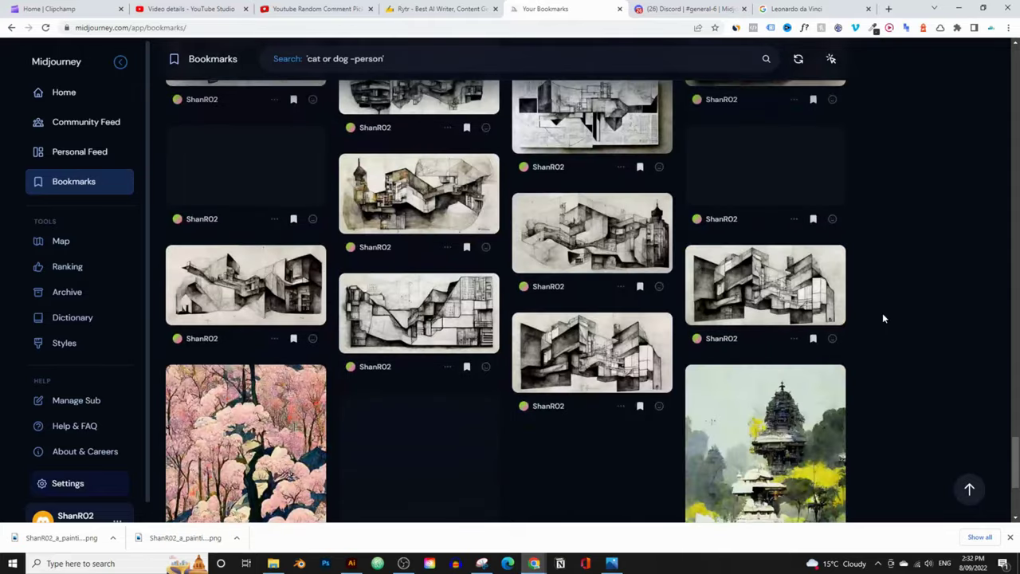
scroll(883, 318, "down", 3)
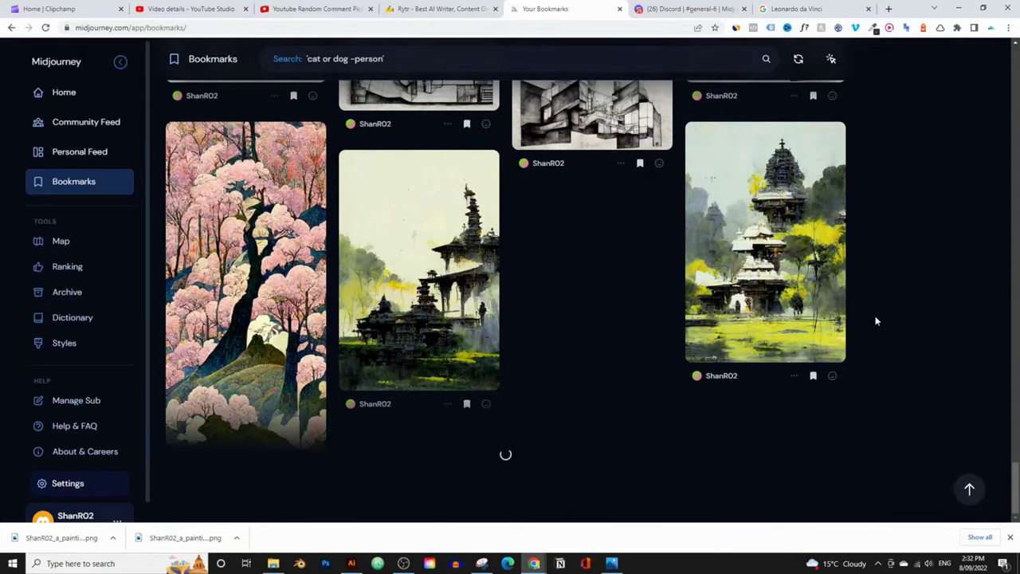
scroll(875, 315, "down", 4)
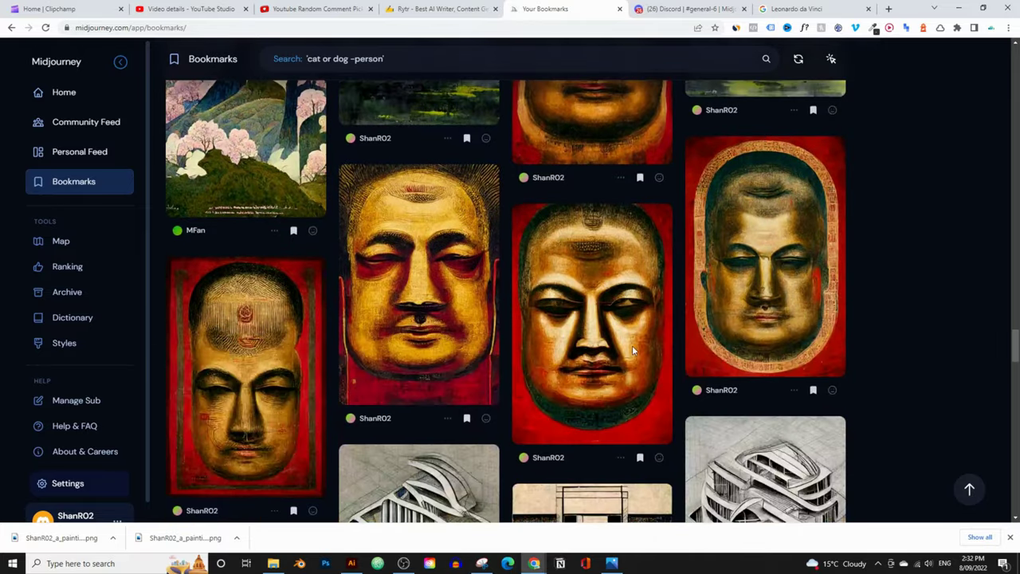
mouse_move(602, 320)
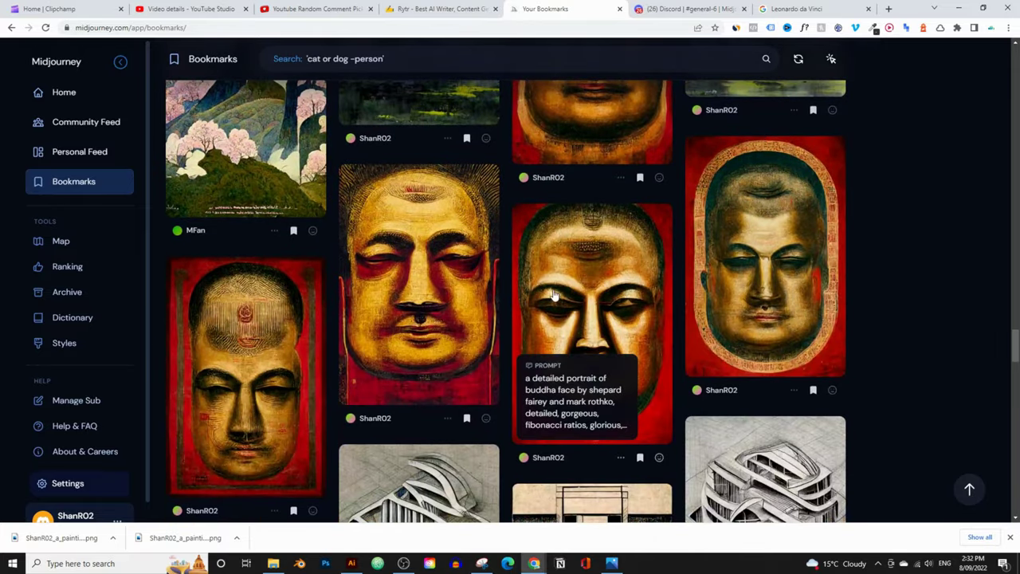
scroll(555, 294, "down", 10)
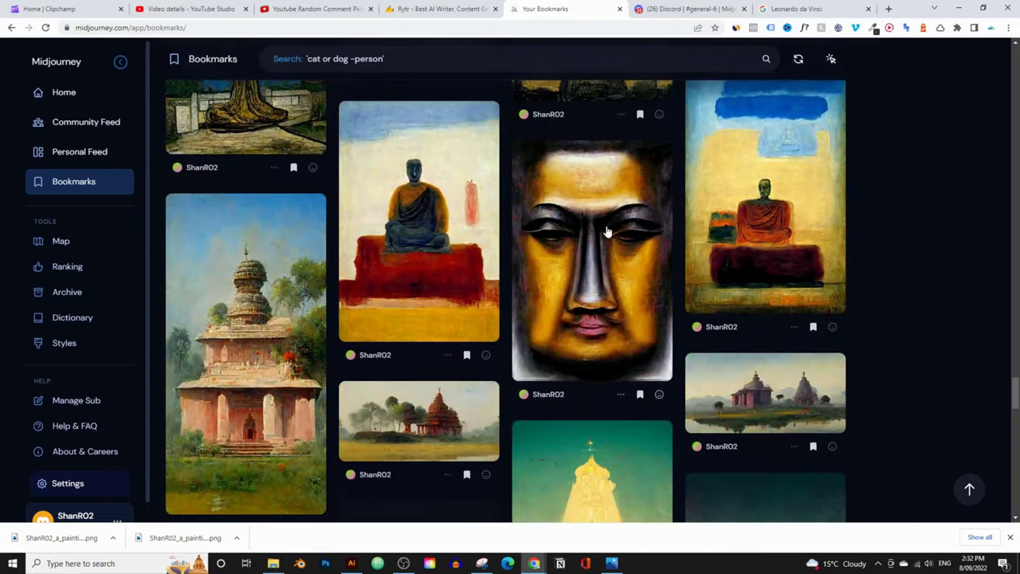
- View the bookmarked black-and-gold abstract Buddha portrait, examine the word "symetrical" in its prompt, and close it
left_click(613, 235)
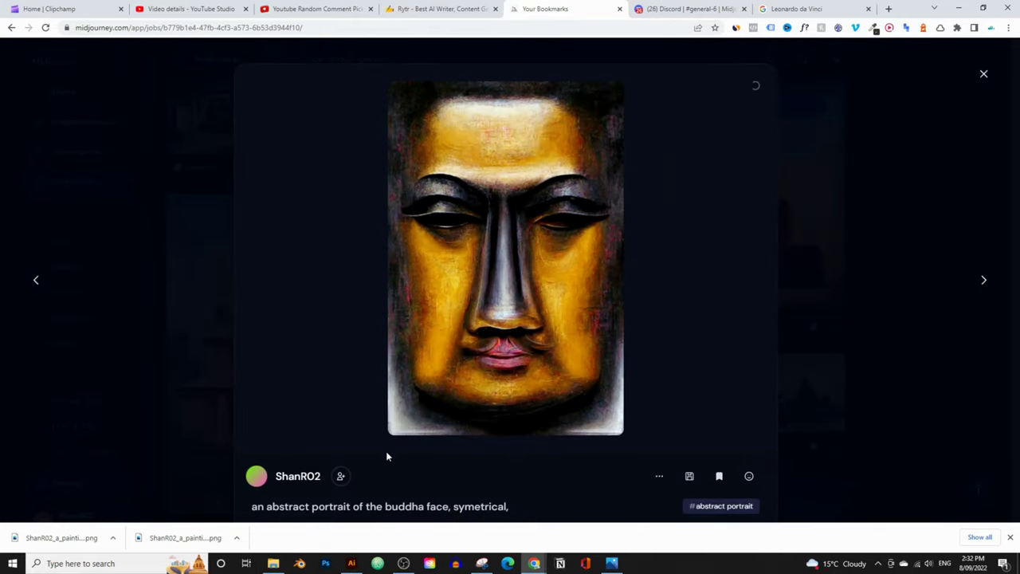
scroll(435, 481, "down", 1)
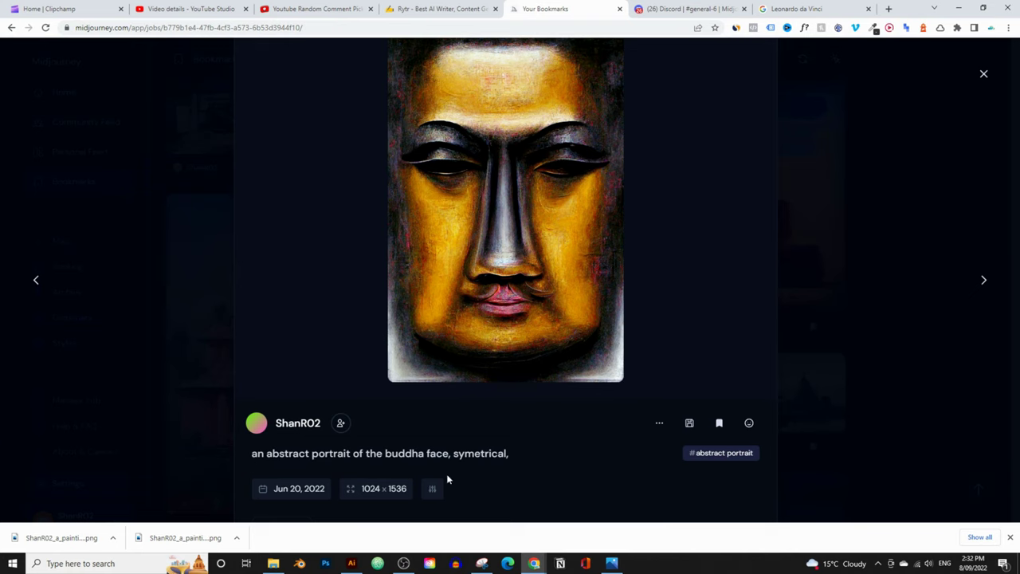
left_click_drag(453, 452, 512, 452)
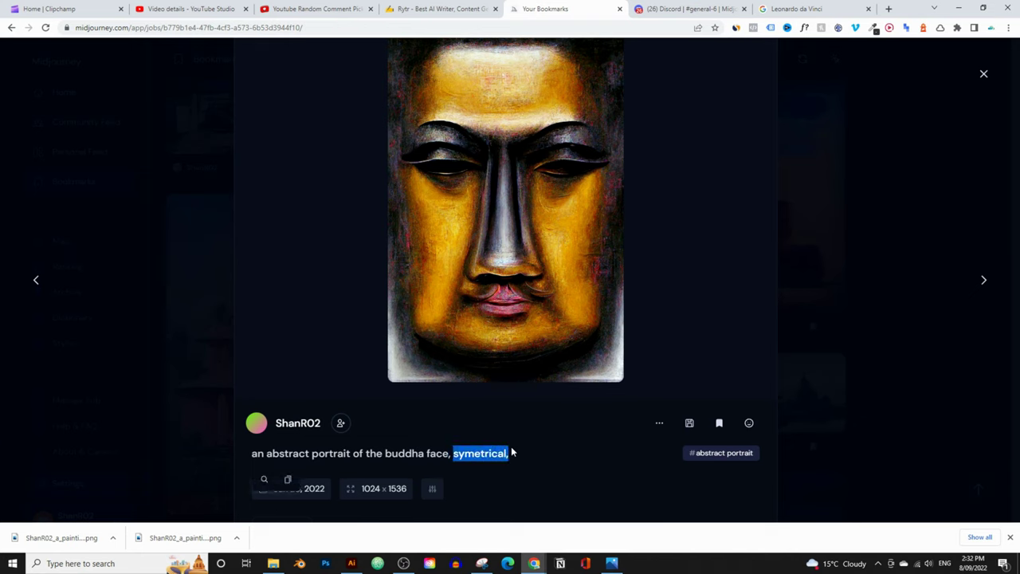
left_click(511, 452)
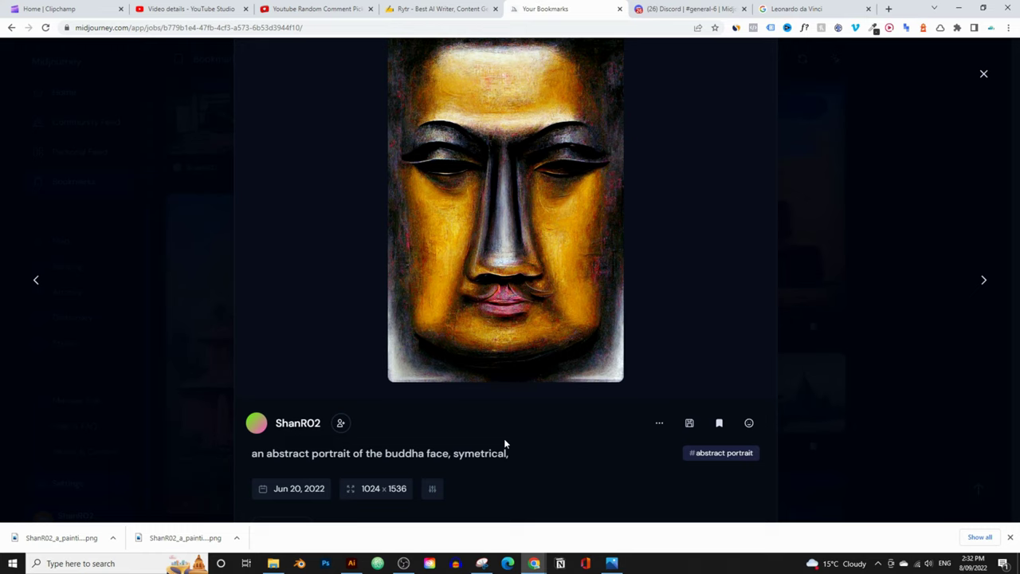
scroll(507, 412, "up", 1)
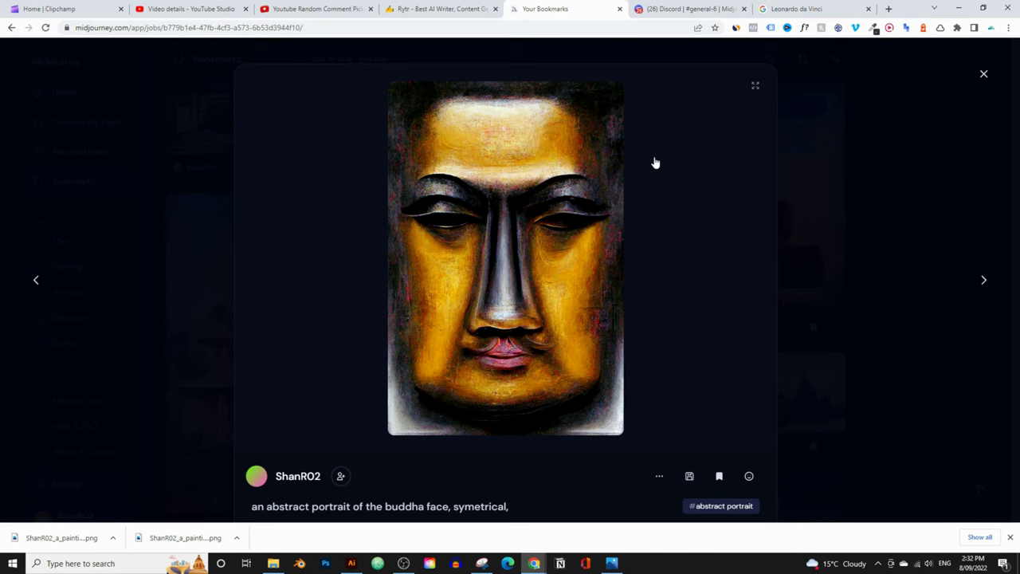
left_click(984, 74)
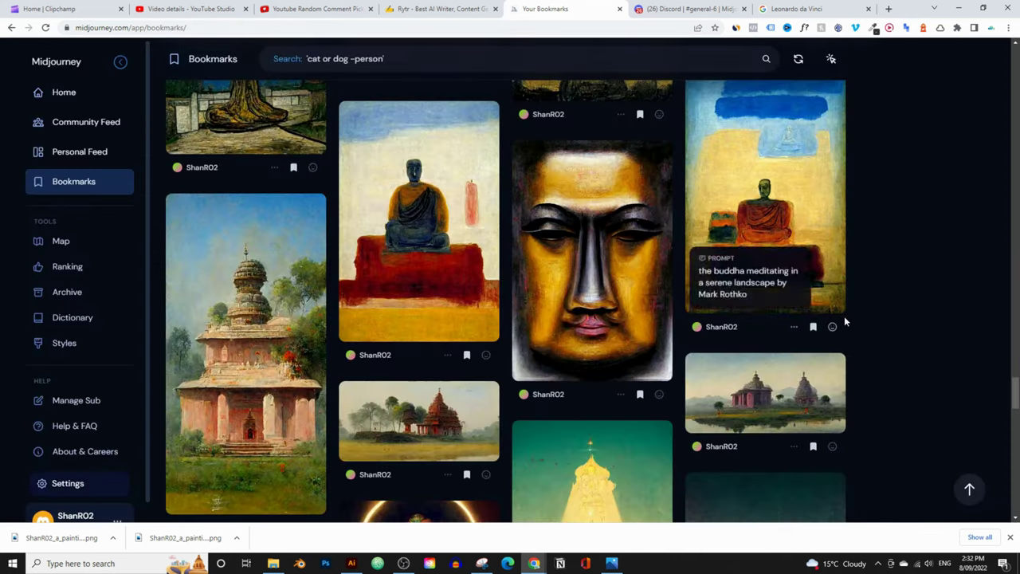
- Open the bookmarked painting of Buddha meditating on a red platform and highlight the artist name Mark Rothko in its prompt
scroll(844, 315, "up", 1)
left_click(440, 265)
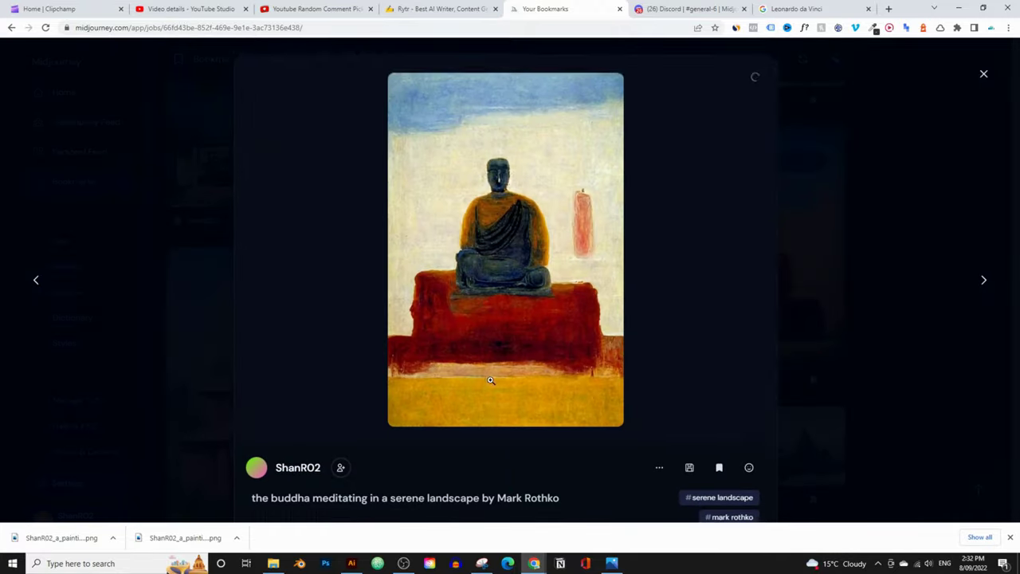
scroll(440, 265, "down", 1)
left_click_drag(498, 453, 560, 453)
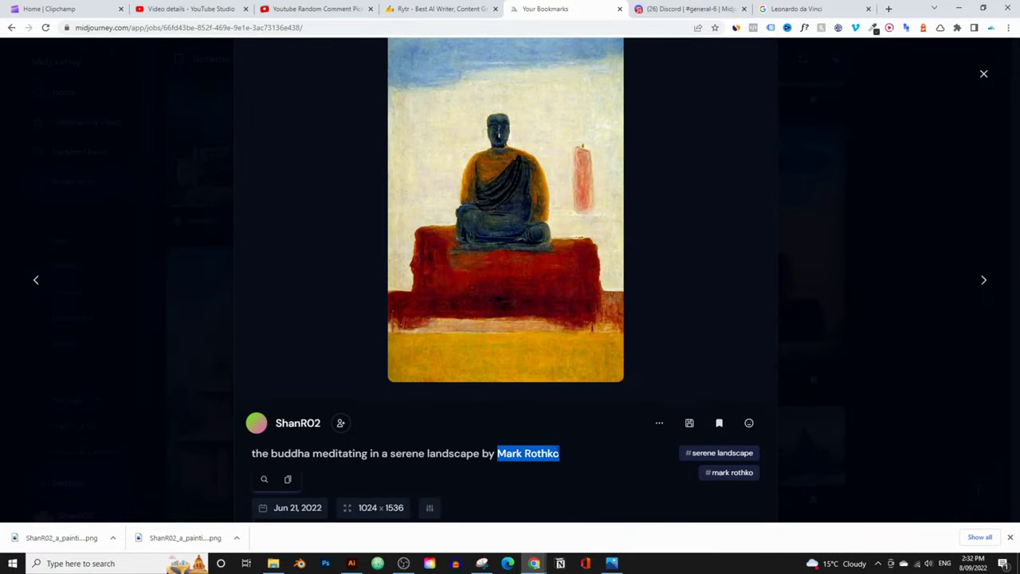
- Search Google Images for Mark Rothko, enlarge the gallery photo from Architectural Digest, and look through his paintings
right_click(555, 451)
left_click(606, 368)
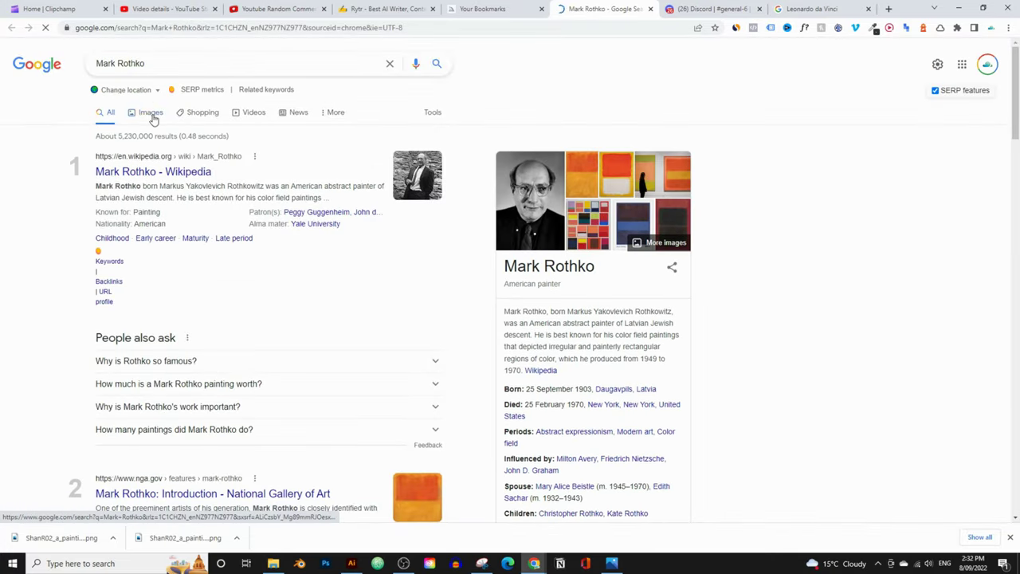
left_click(152, 114)
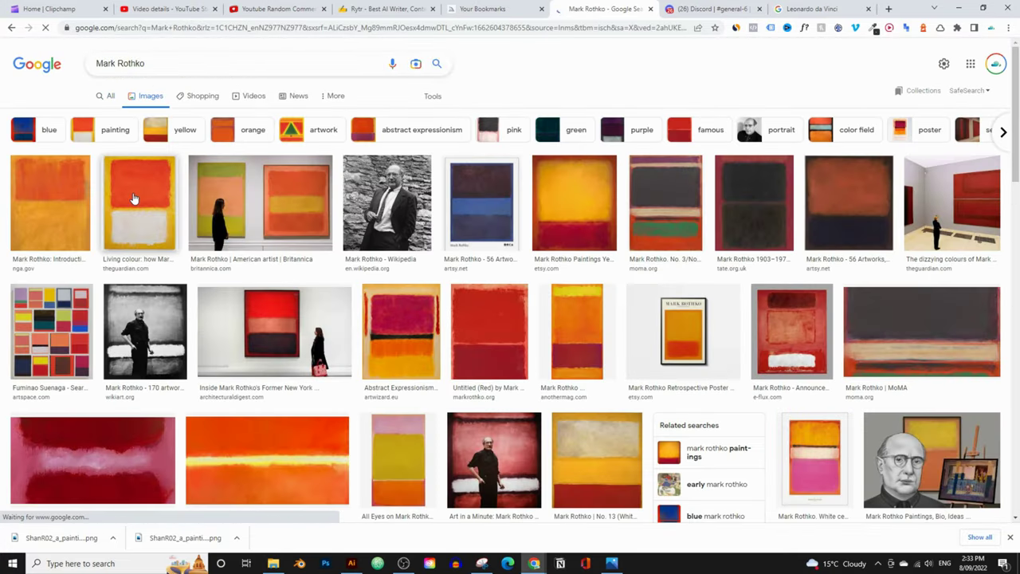
left_click(284, 328)
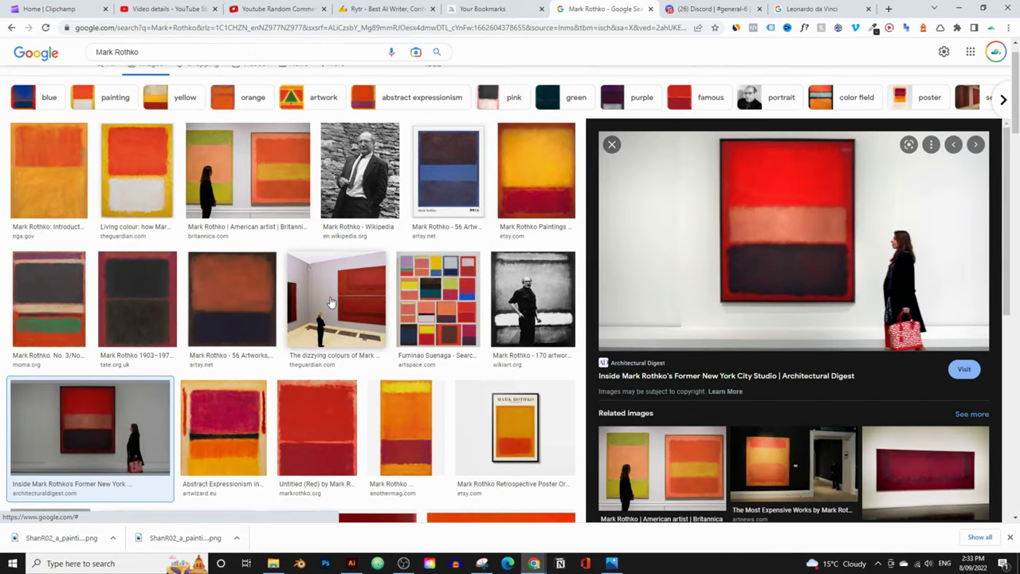
scroll(494, 430, "down", 3)
scroll(494, 431, "up", 1)
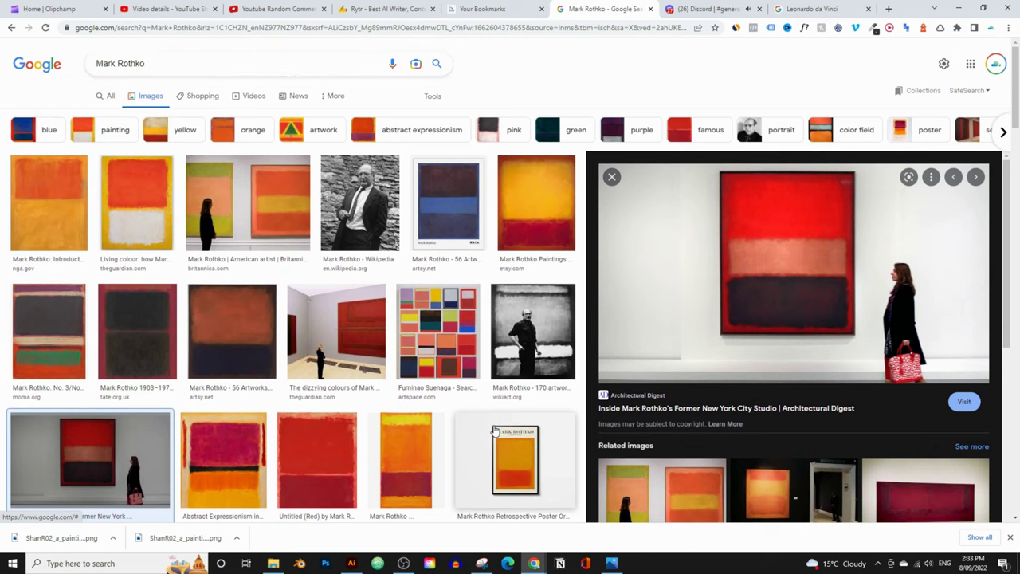
scroll(330, 405, "down", 2)
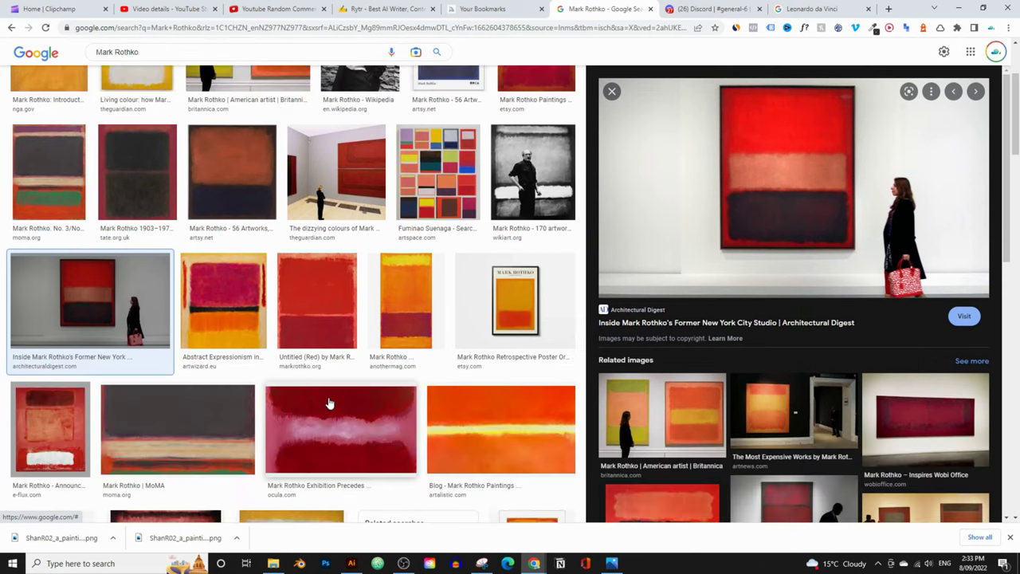
scroll(478, 318, "up", 1)
- Return to the red-platform Buddha painting on Midjourney, close it, and view the other Rothko-style Buddha with blue brushstrokes above
left_click(691, 8)
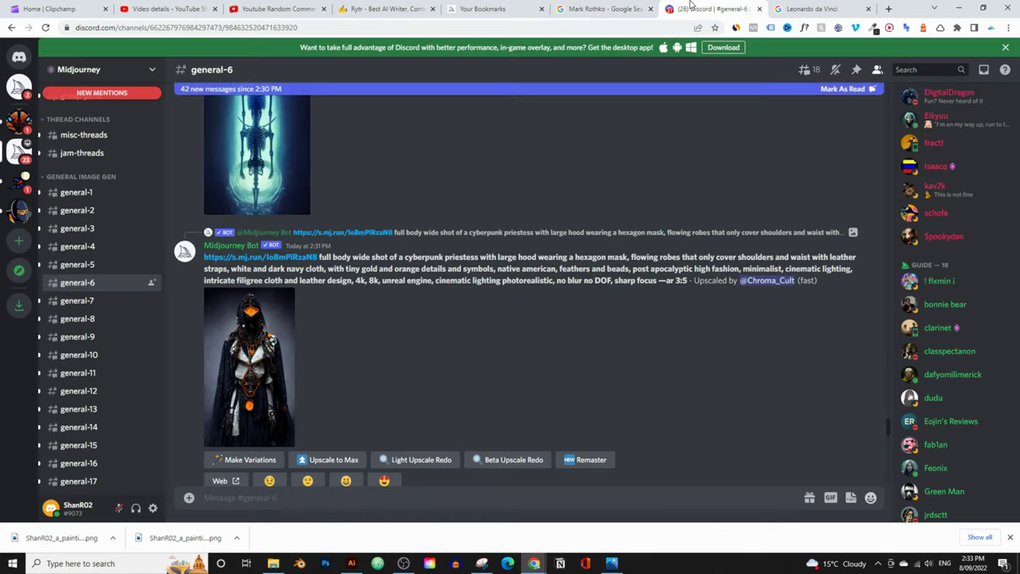
left_click(482, 9)
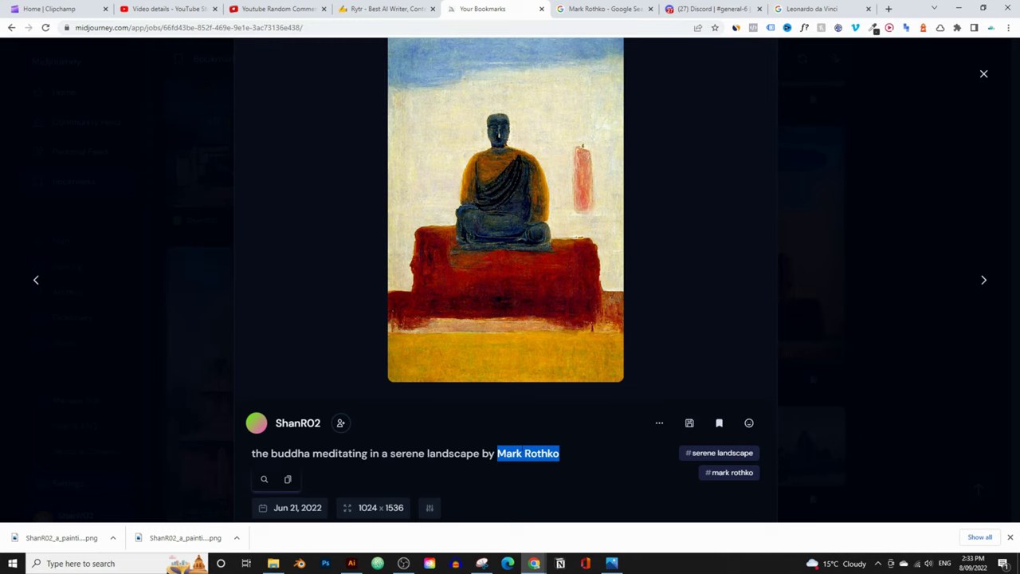
scroll(555, 448, "up", 1)
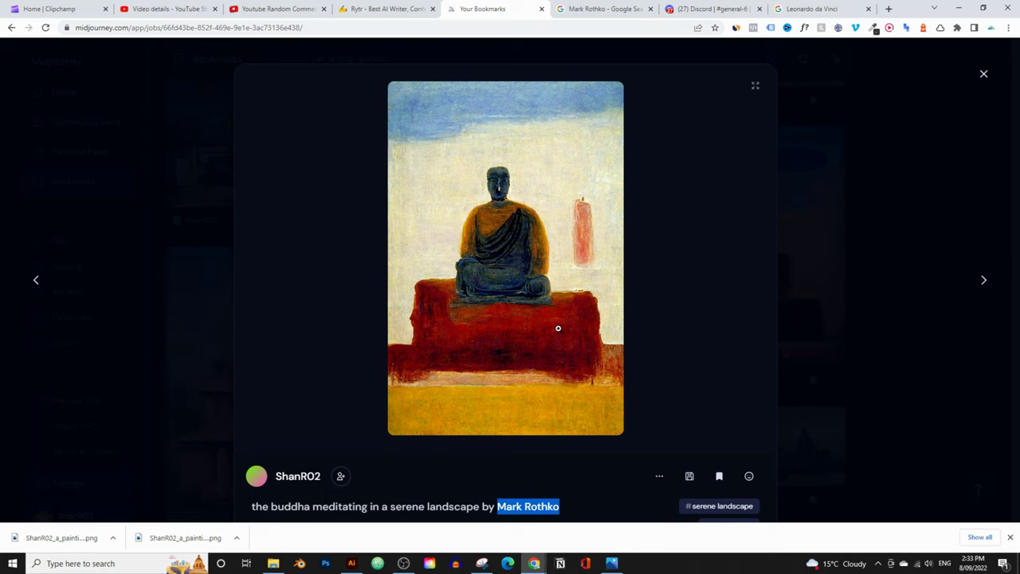
left_click(984, 74)
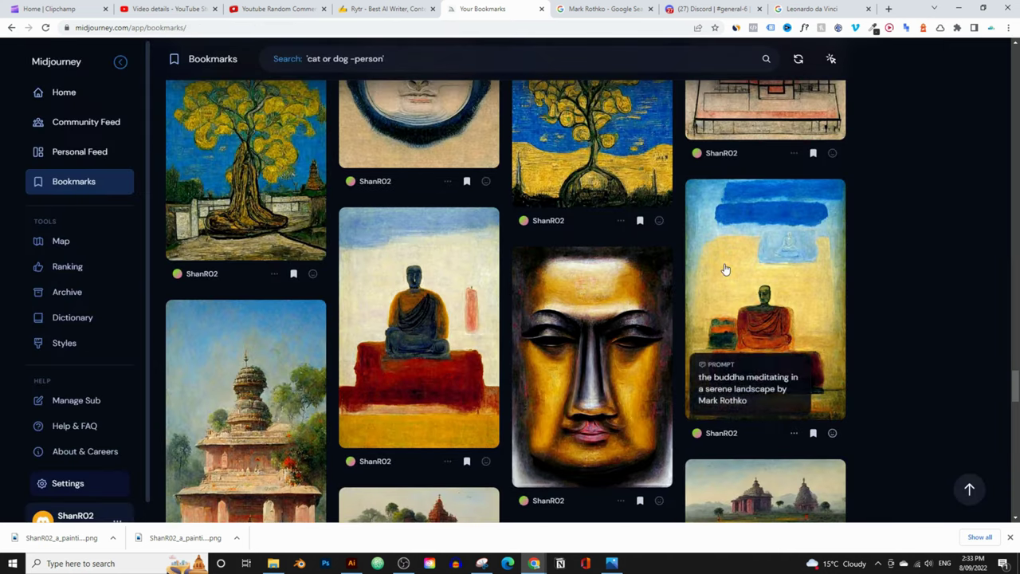
left_click(725, 268)
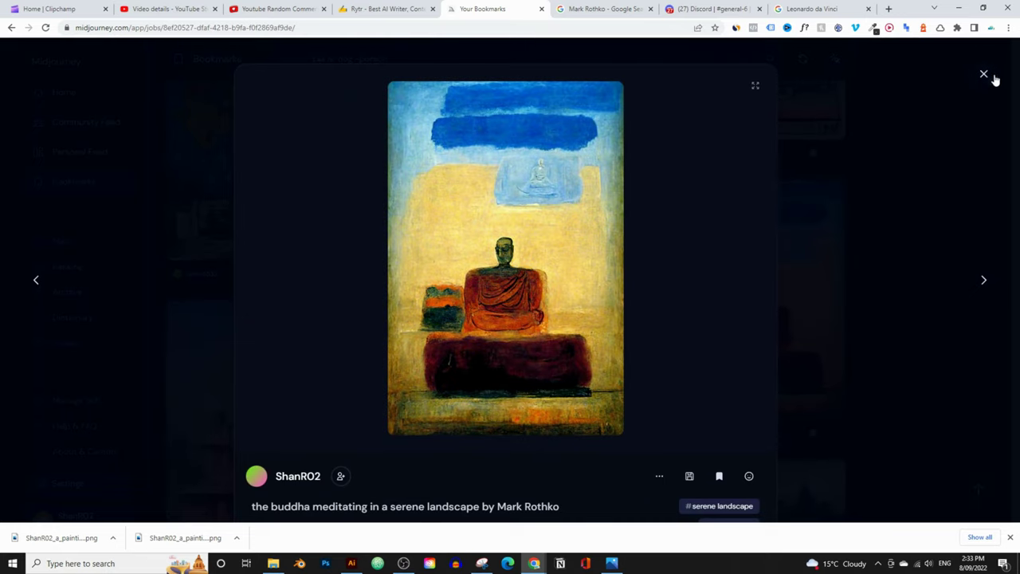
left_click(983, 75)
- Browse the bookmarks past the temple and street paintings, and go back up to the red-background Buddha faces
scroll(542, 371, "down", 15)
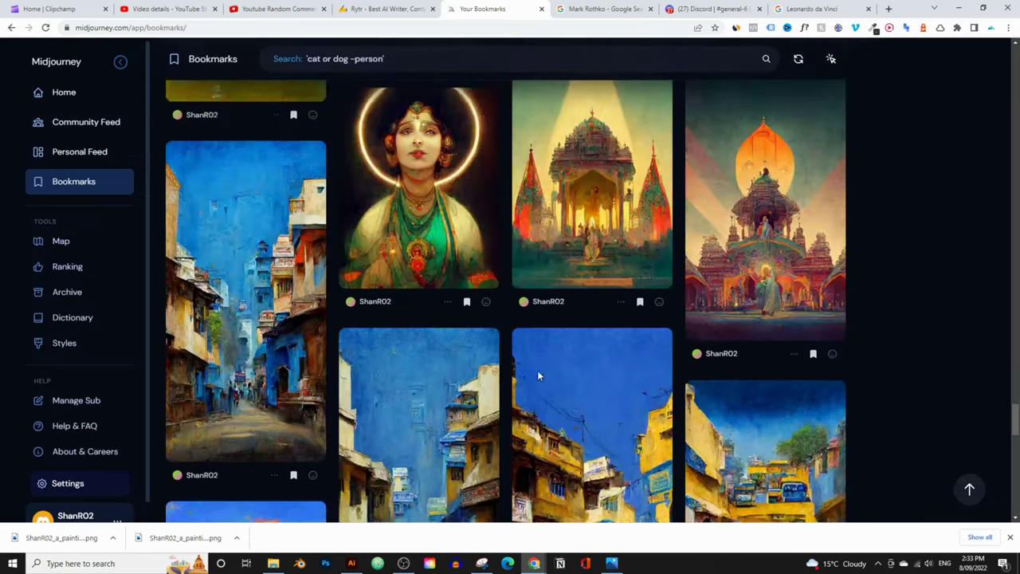
scroll(512, 383, "up", 15)
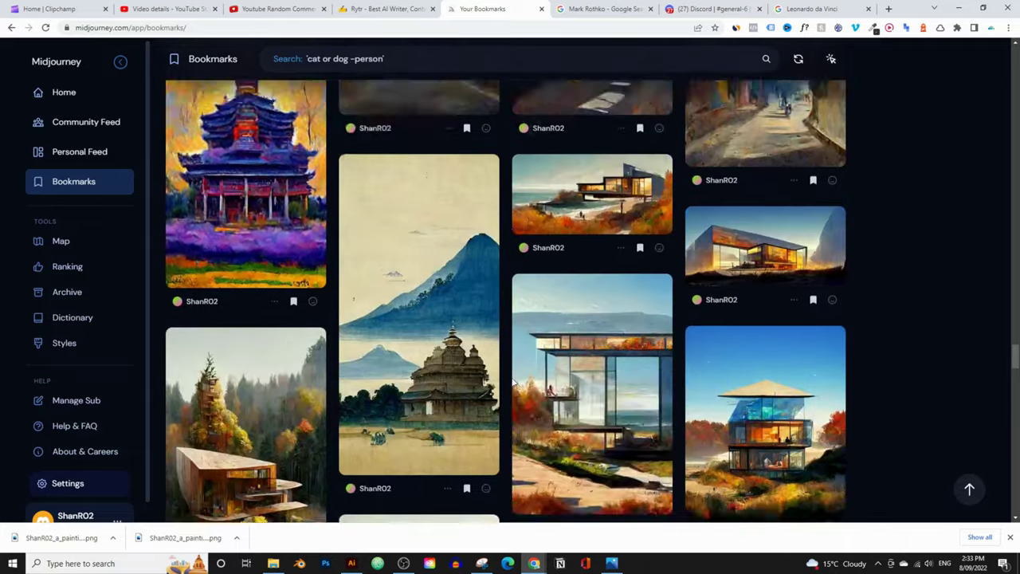
scroll(510, 357, "up", 3)
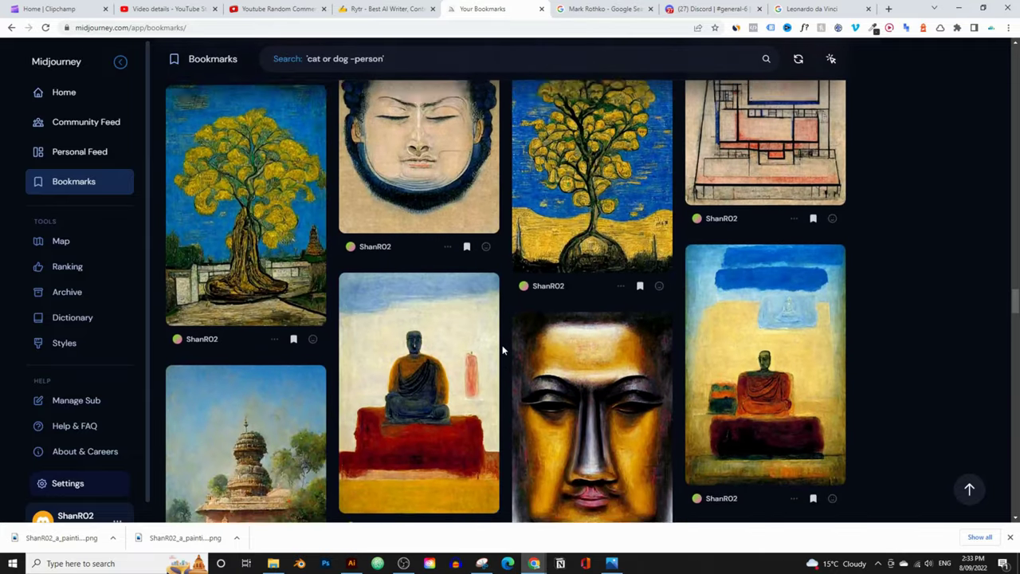
scroll(503, 349, "up", 1)
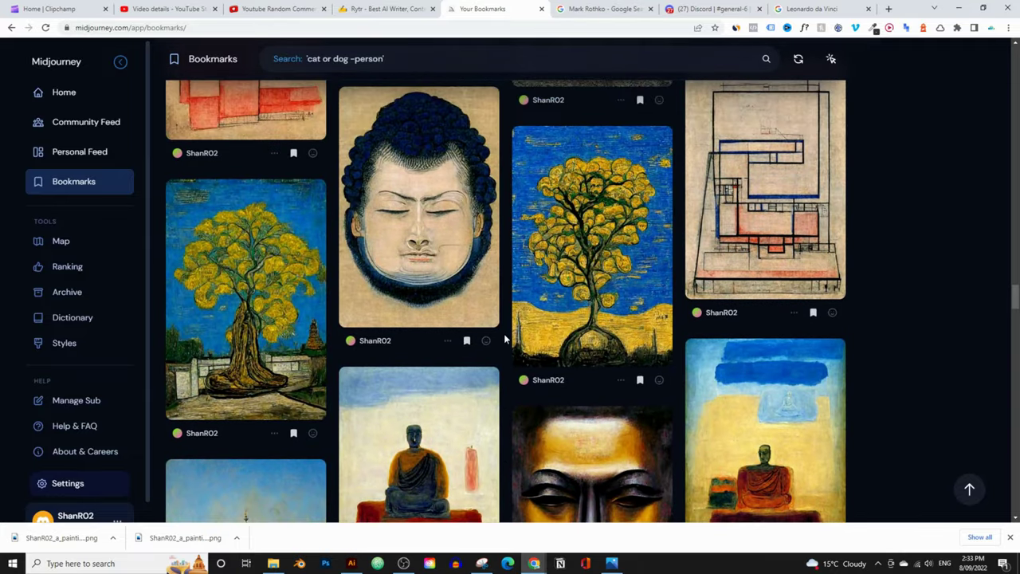
scroll(506, 341, "up", 2)
scroll(510, 344, "down", 2)
scroll(511, 348, "up", 15)
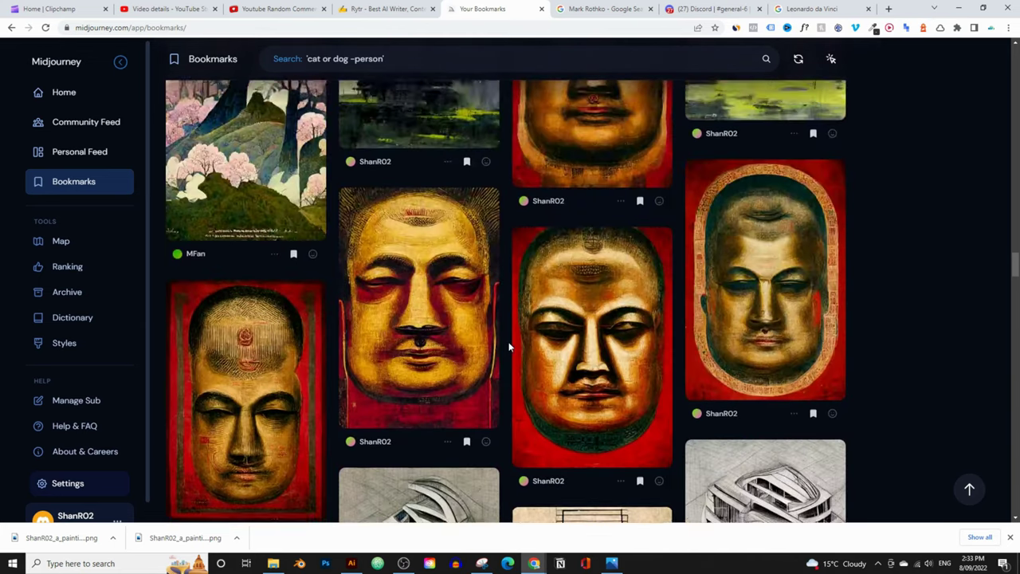
- Leave the bookmarks for the Midjourney home gallery, open the Vincent van Gogh Buddha face painting, and download it
scroll(510, 346, "up", 1)
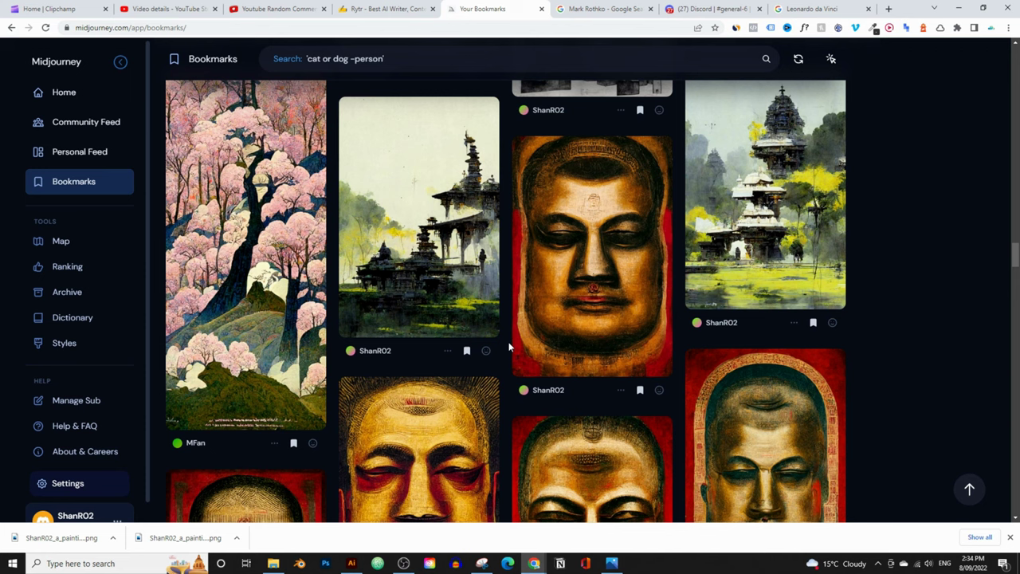
scroll(509, 347, "up", 10)
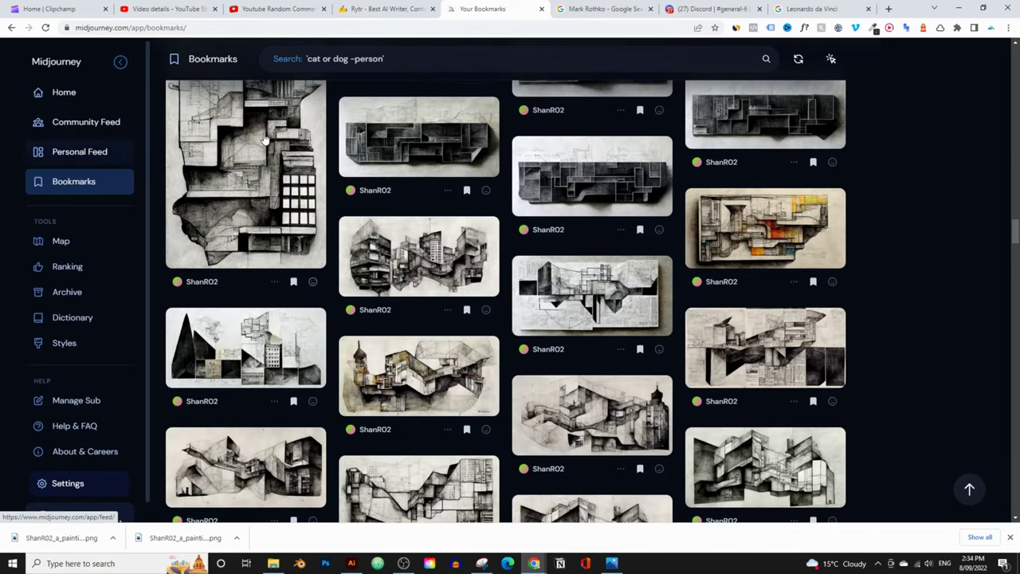
left_click(73, 94)
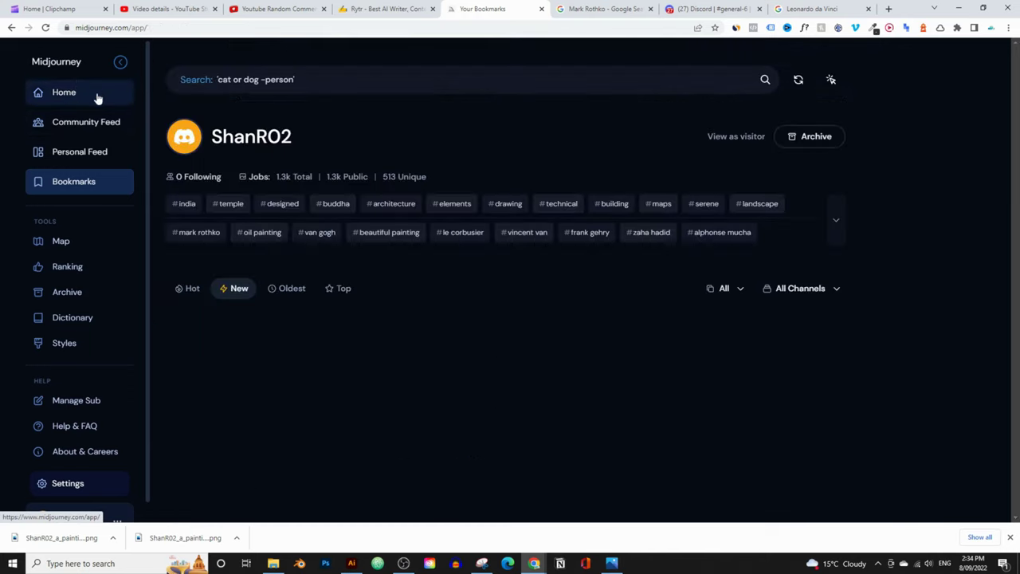
left_click(373, 232)
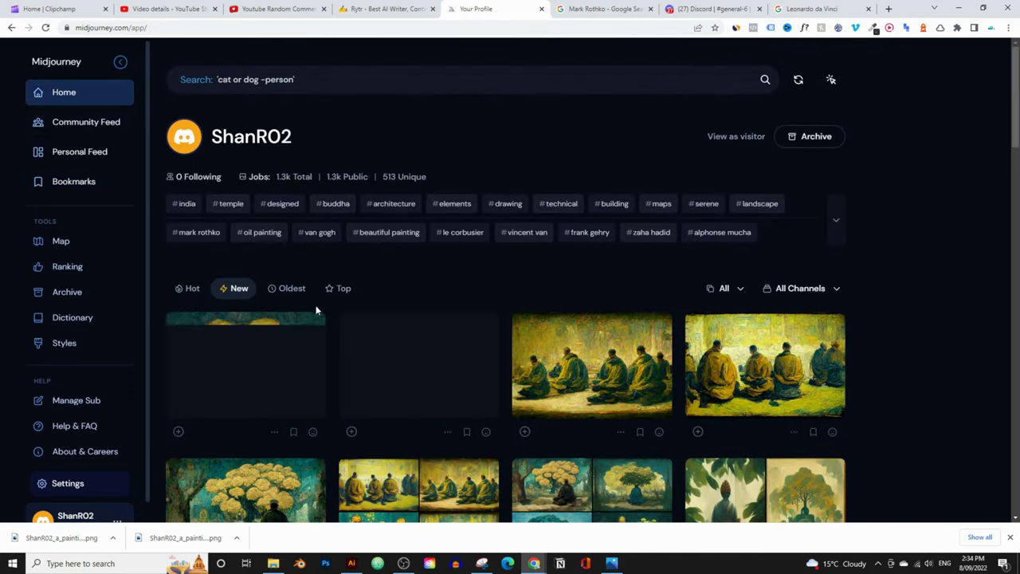
left_click(305, 358)
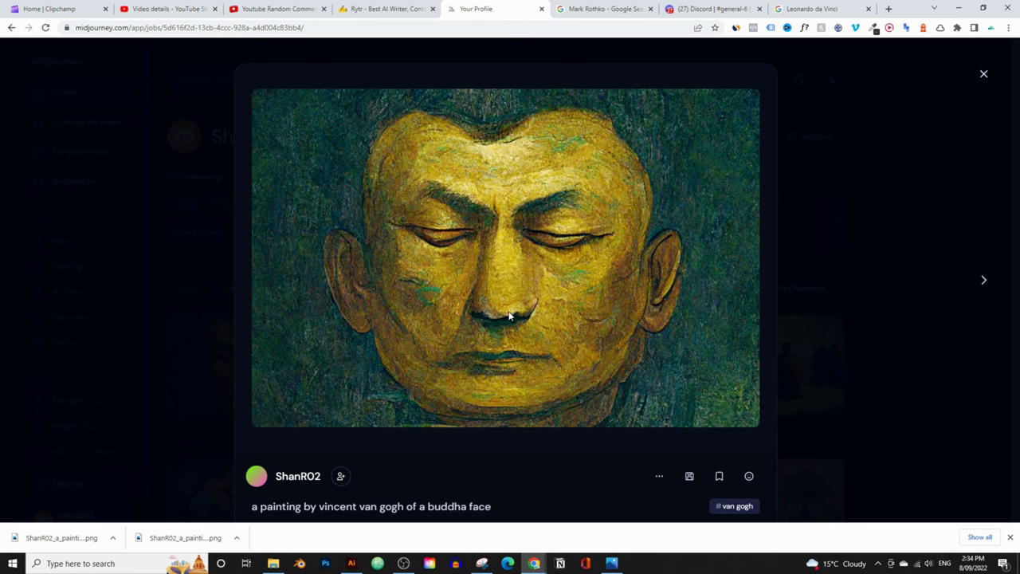
left_click(689, 475)
- Switch to Discord and look back through general-6 past the grid of four Van Gogh Buddha faces
left_click(702, 9)
scroll(475, 309, "up", 5)
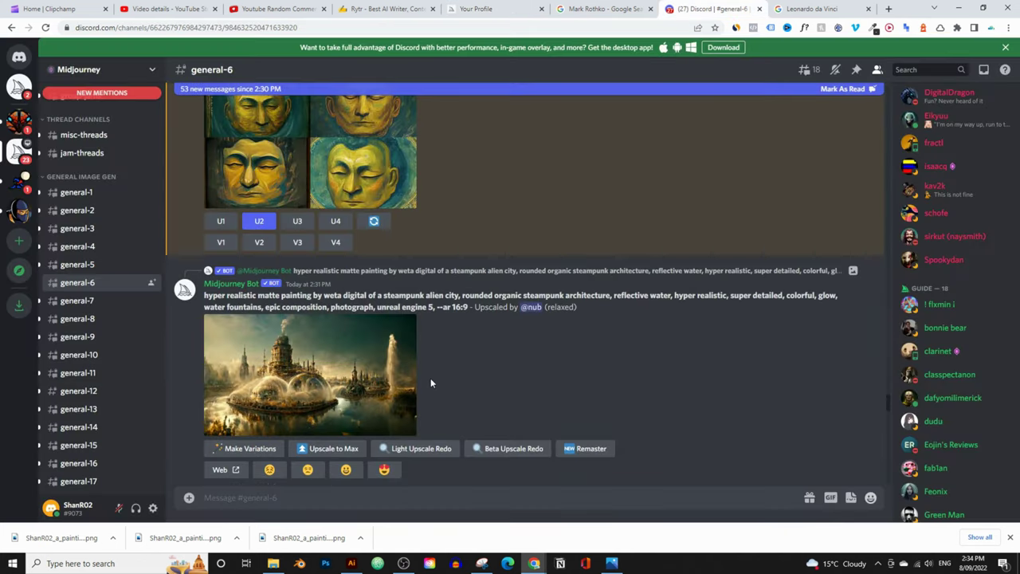
scroll(430, 383, "up", 2)
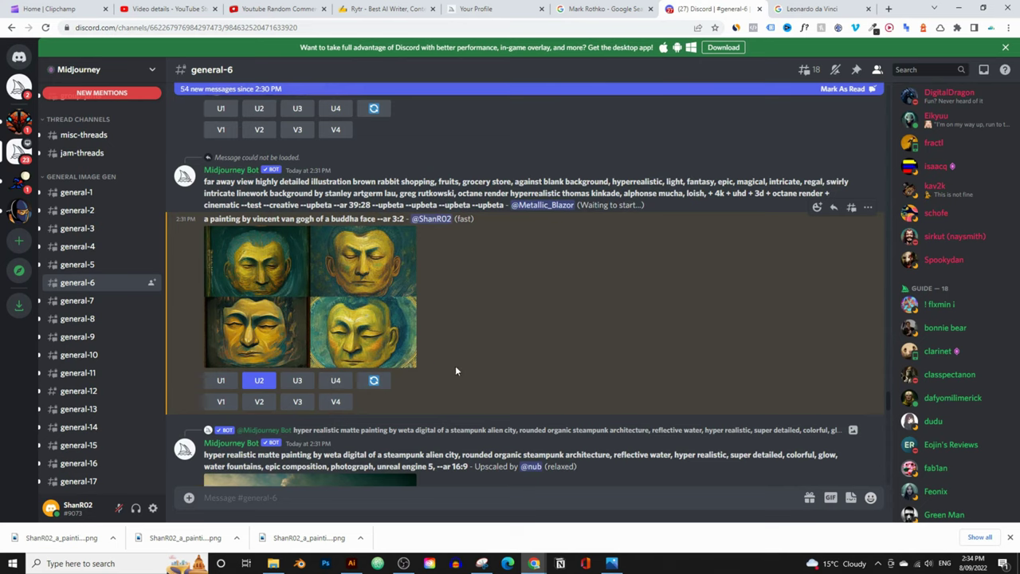
scroll(478, 372, "up", 4)
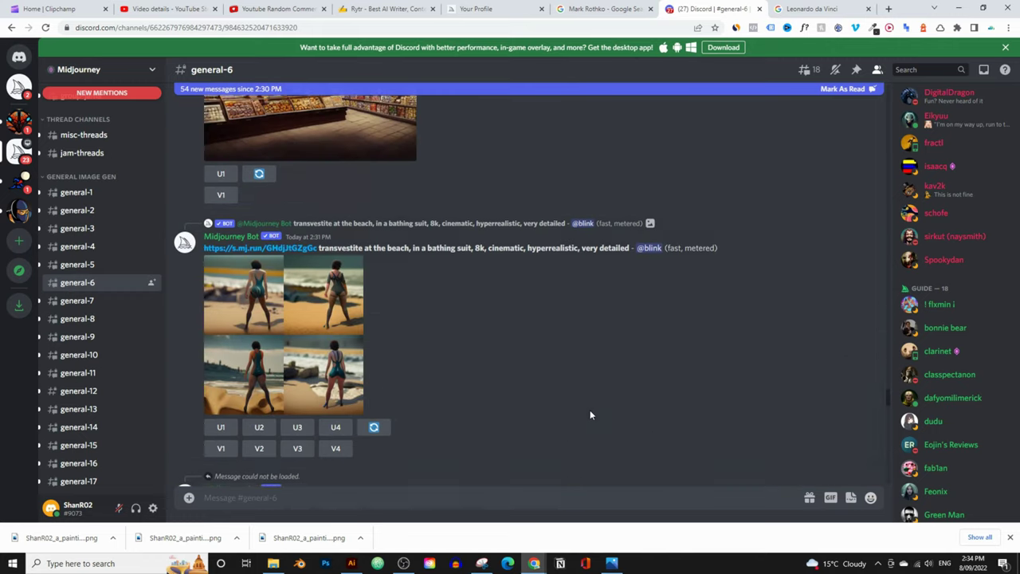
scroll(590, 414, "up", 3)
- Return to Midjourney, close the Van Gogh face, search the personal gallery for "buddha", and browse the results sorted by Hot
left_click(495, 11)
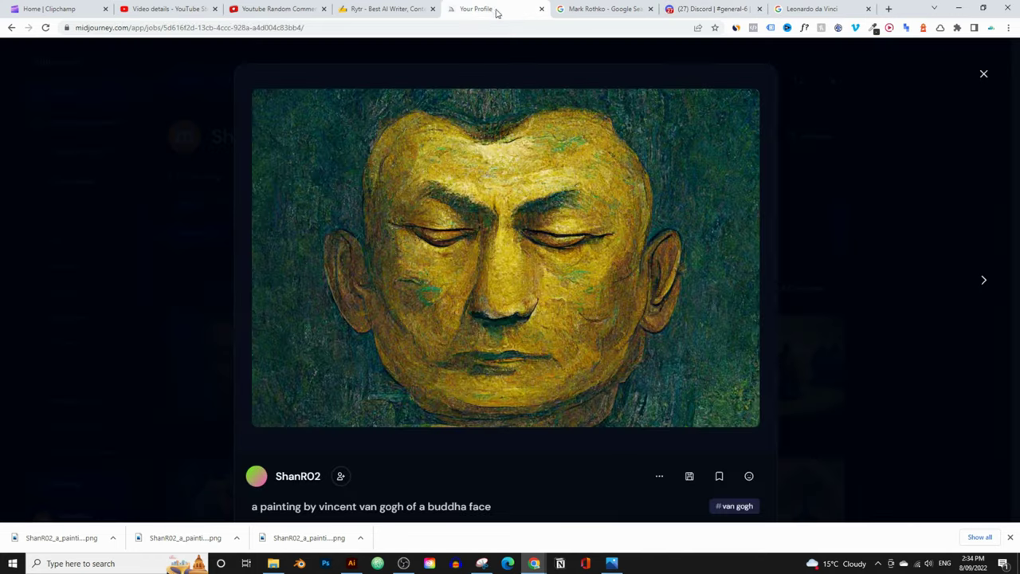
left_click(179, 176)
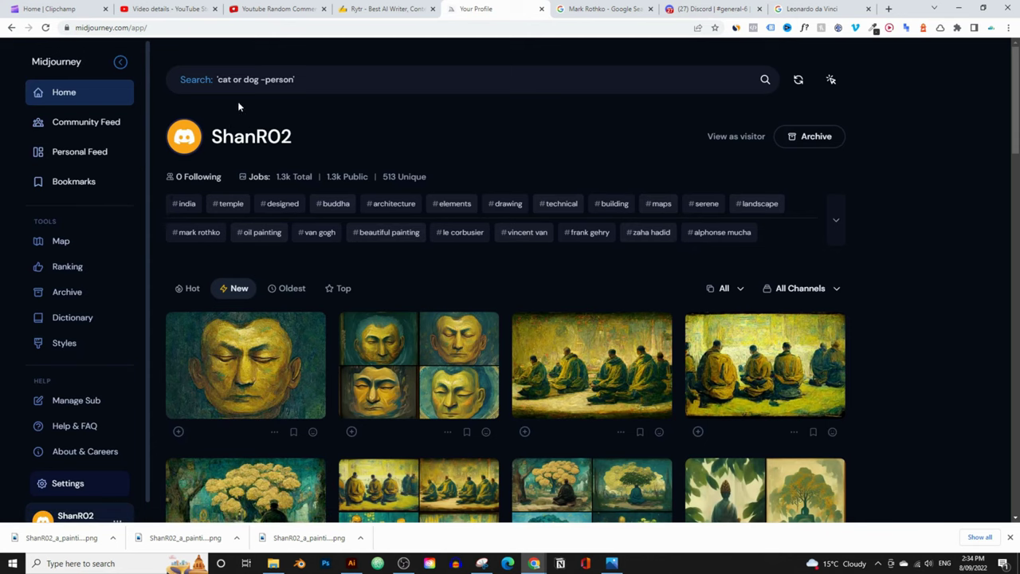
type("buddha")
key("Return")
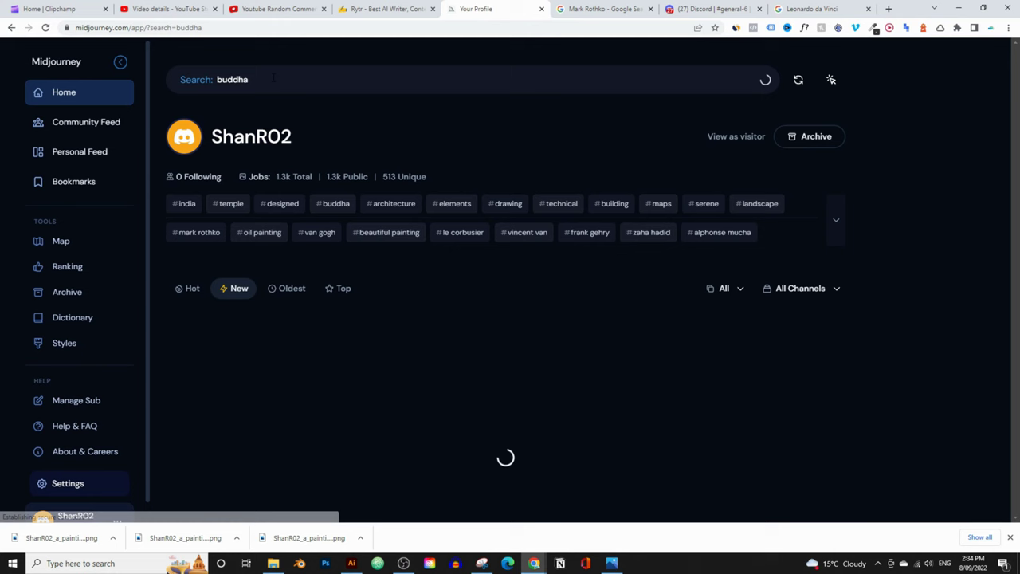
scroll(493, 298, "down", 2)
scroll(478, 299, "up", 2)
left_click(191, 288)
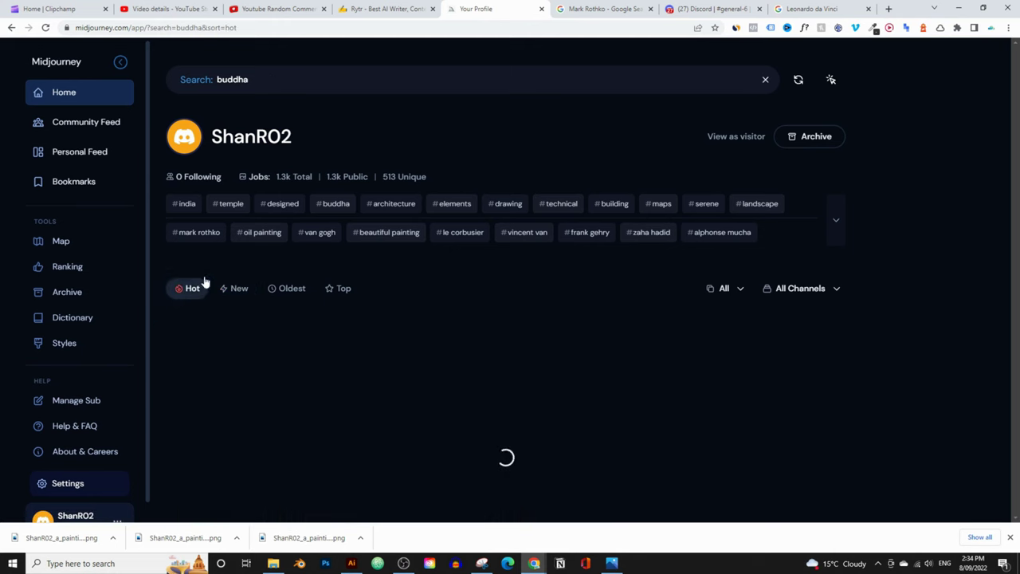
scroll(369, 261, "down", 10)
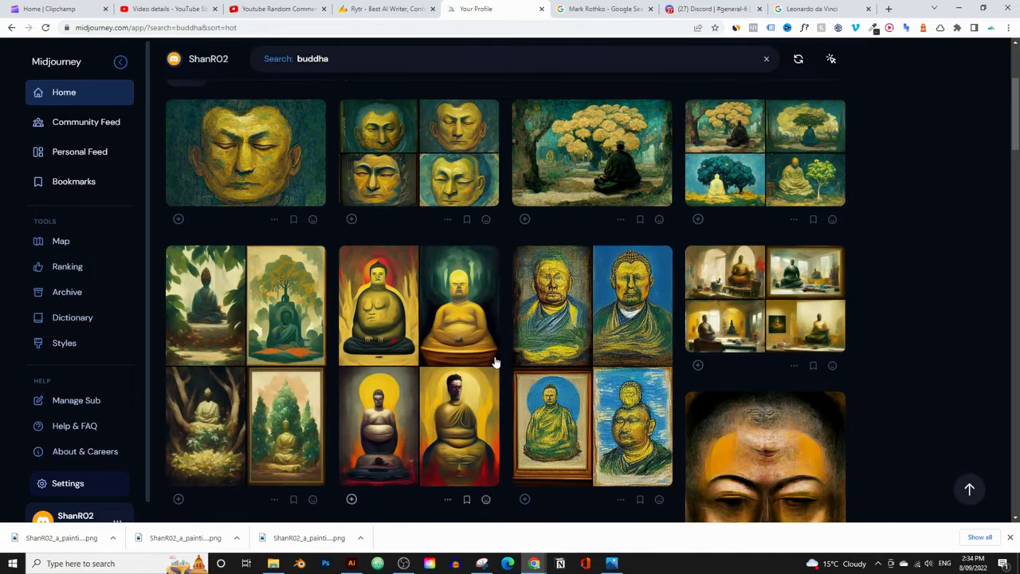
scroll(571, 368, "up", 10)
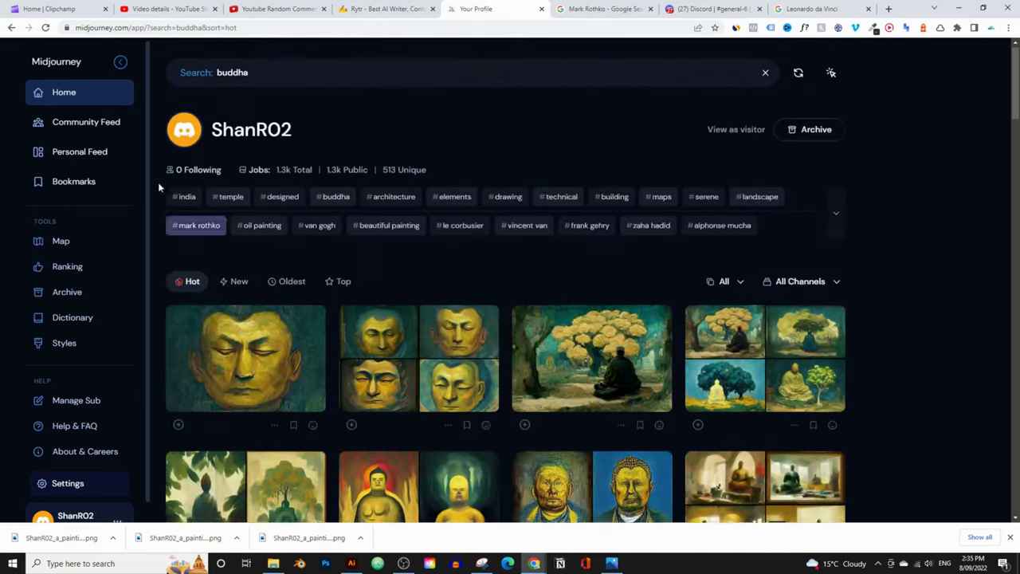
- Search the Community Feed for "buddha"
left_click(101, 128)
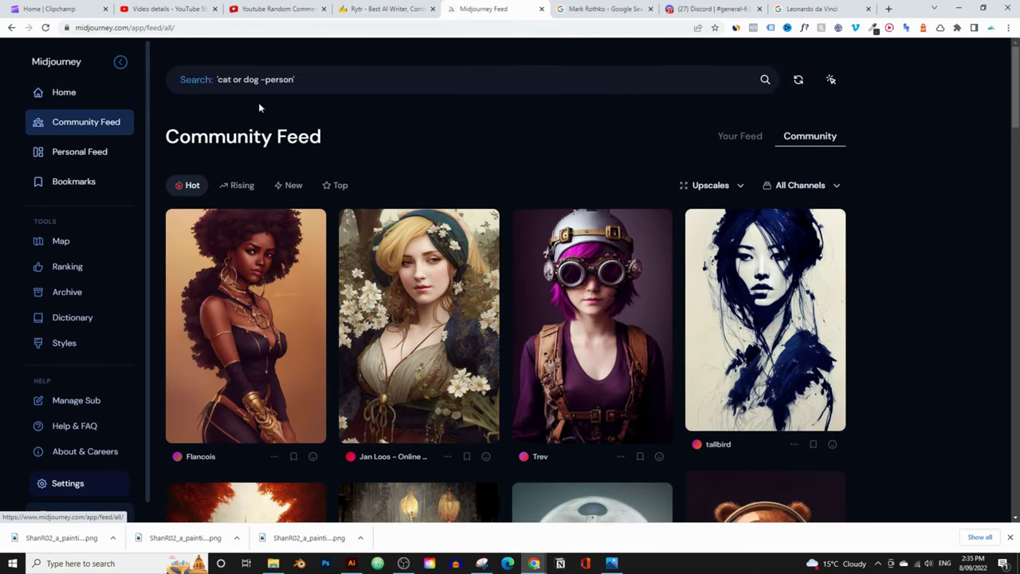
left_click(216, 80)
type("budhha")
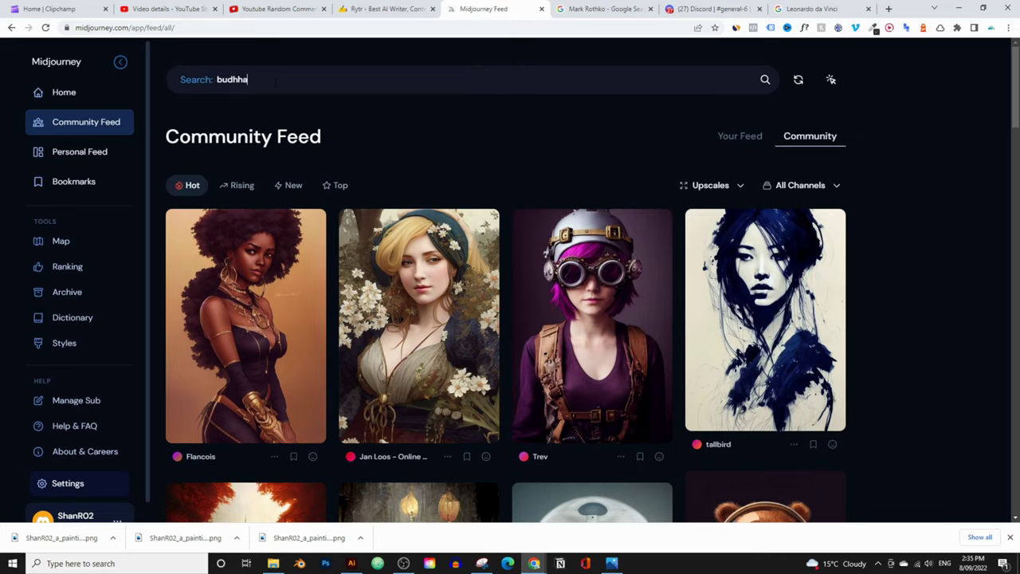
key("Return")
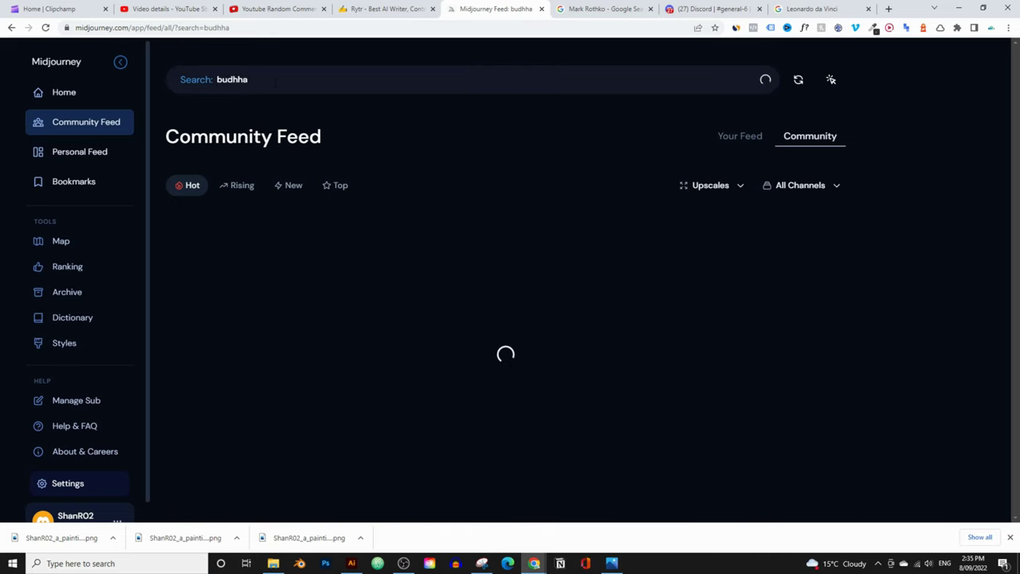
key("BackSpace")
key("BackSpace")
key("BackSpace")
type("dha")
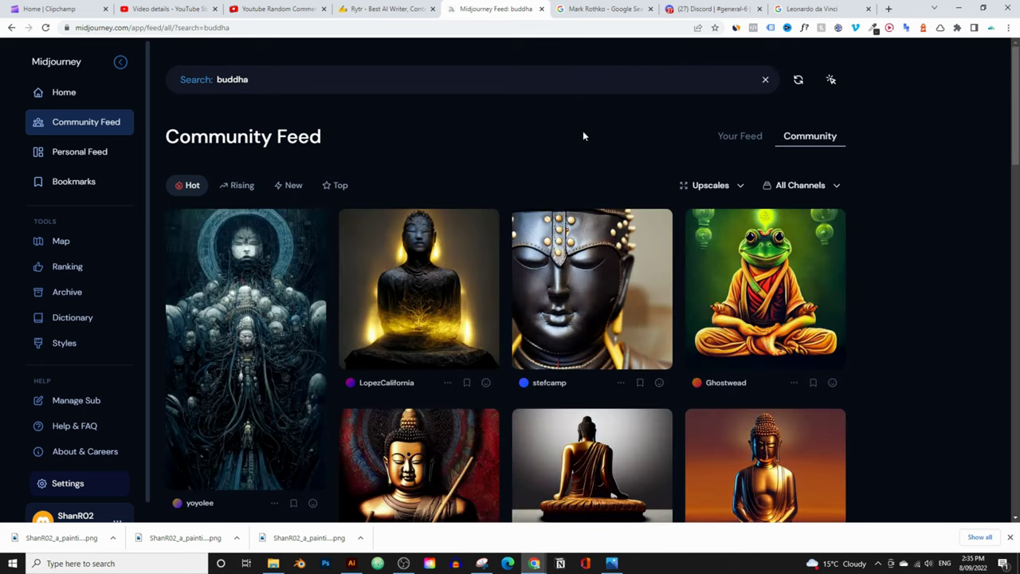
- Open the neon Buddha with glowing rings from the community results and copy its prompt "tranquil Buddha, inner peace, psychedelic blacklight poster"
scroll(830, 258, "down", 3)
scroll(884, 285, "down", 4)
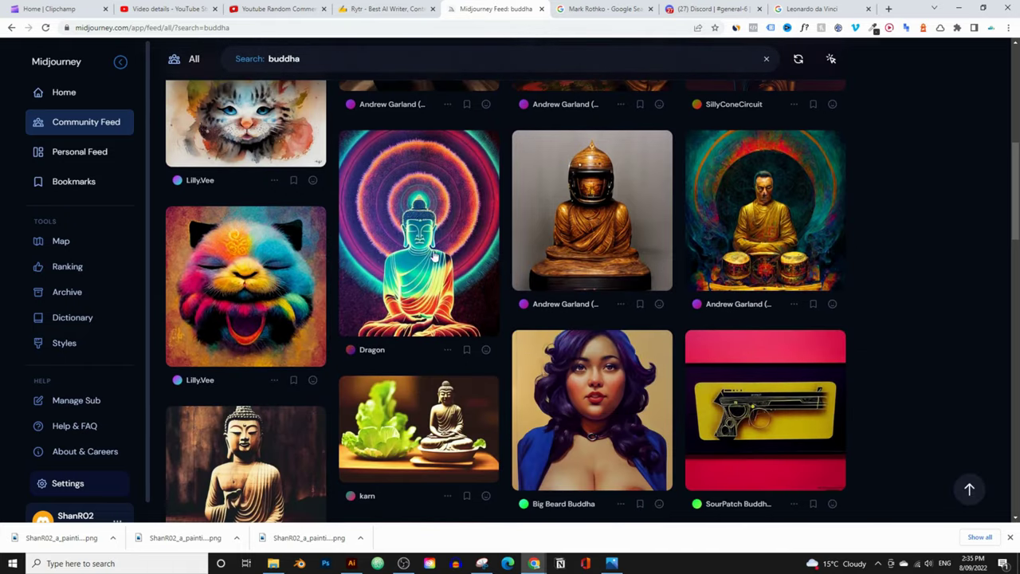
mouse_move(407, 233)
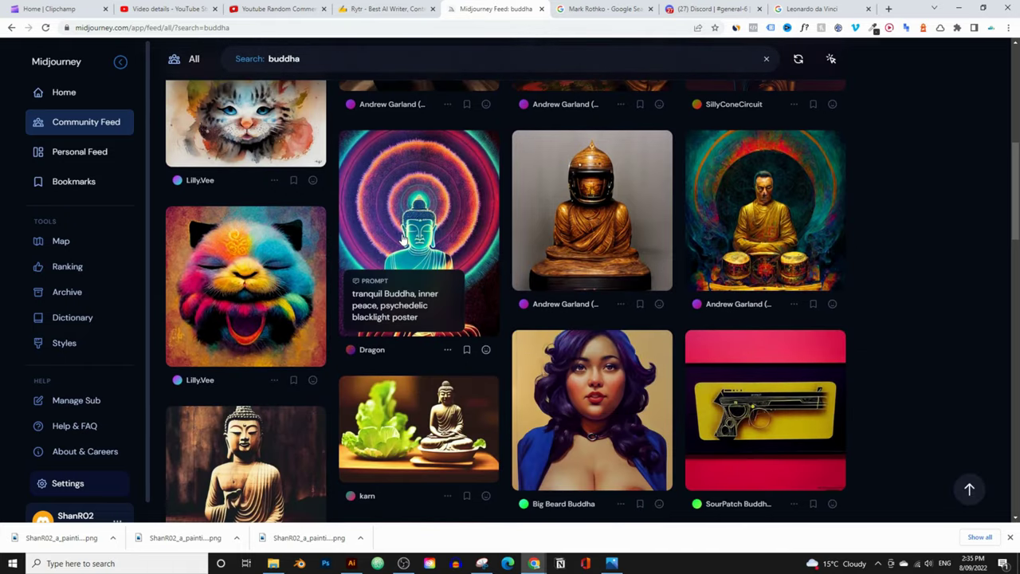
scroll(465, 241, "down", 2)
mouse_move(527, 334)
scroll(528, 335, "up", 2)
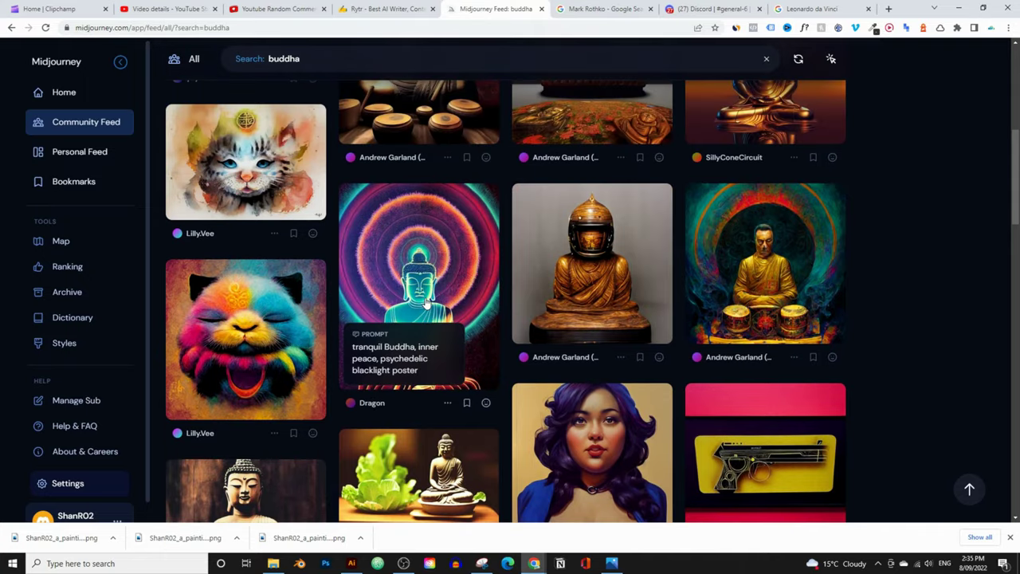
left_click(427, 303)
scroll(550, 367, "down", 2)
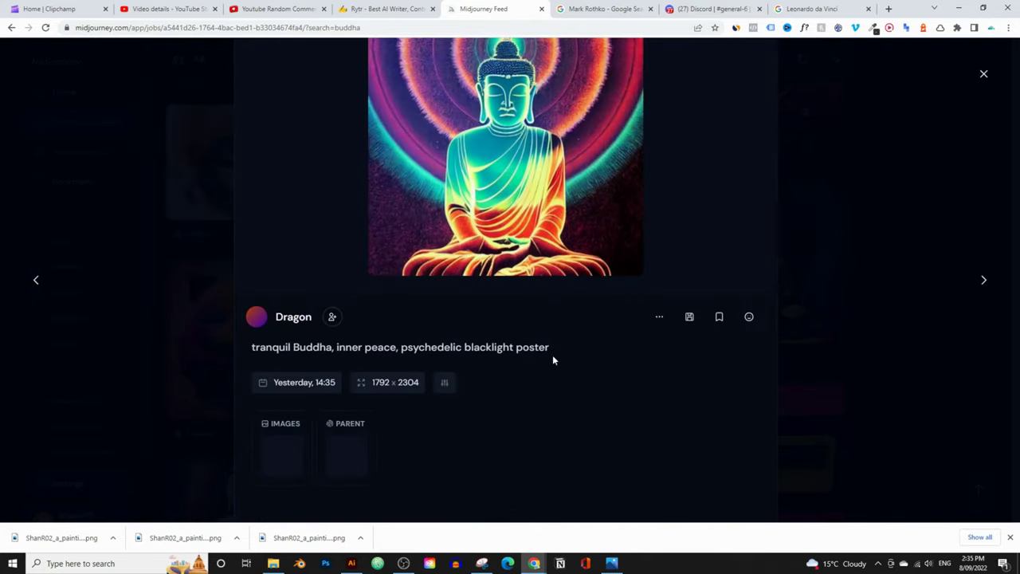
left_click_drag(560, 348, 250, 347)
key("ctrl+c")
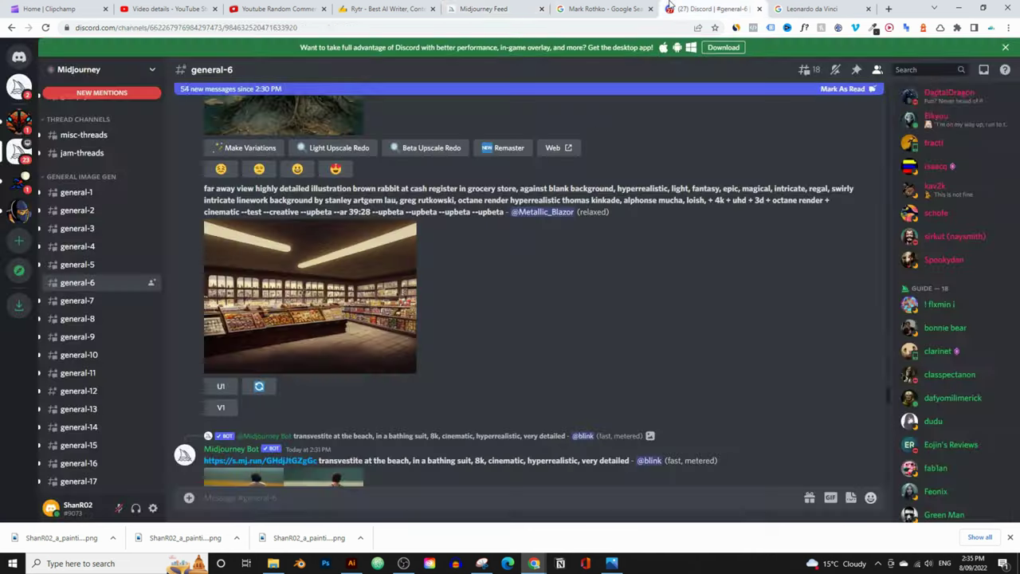
- Try to generate the copied psychedelic blacklight Buddha prompt in Discord's general-6 with /imagine, adding the aspect ratio --ar 3:2
left_click(710, 9)
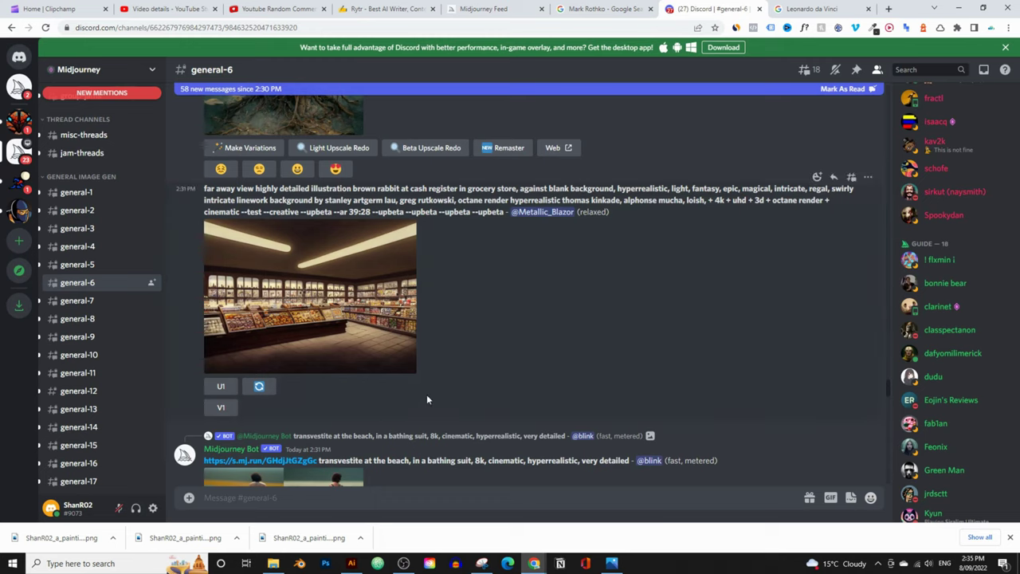
scroll(367, 447, "down", 1)
type("/")
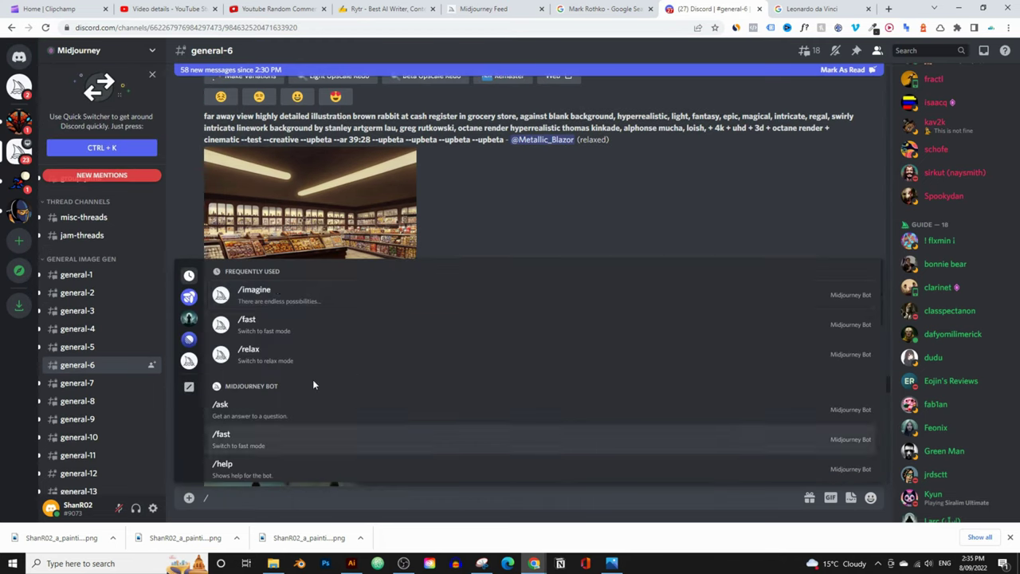
left_click(321, 294)
key("ctrl+v")
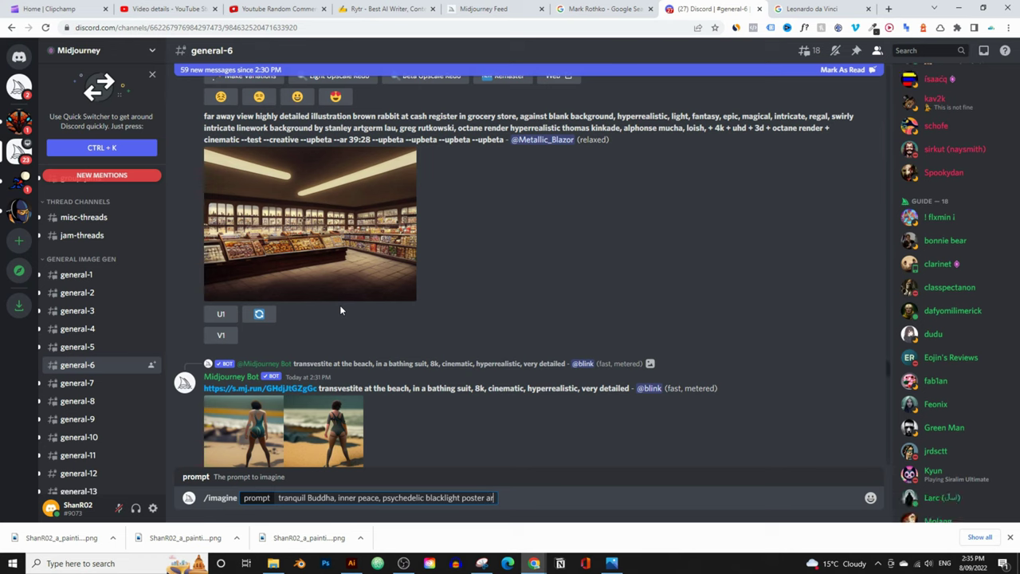
type("--ar 3:2")
key("Return")
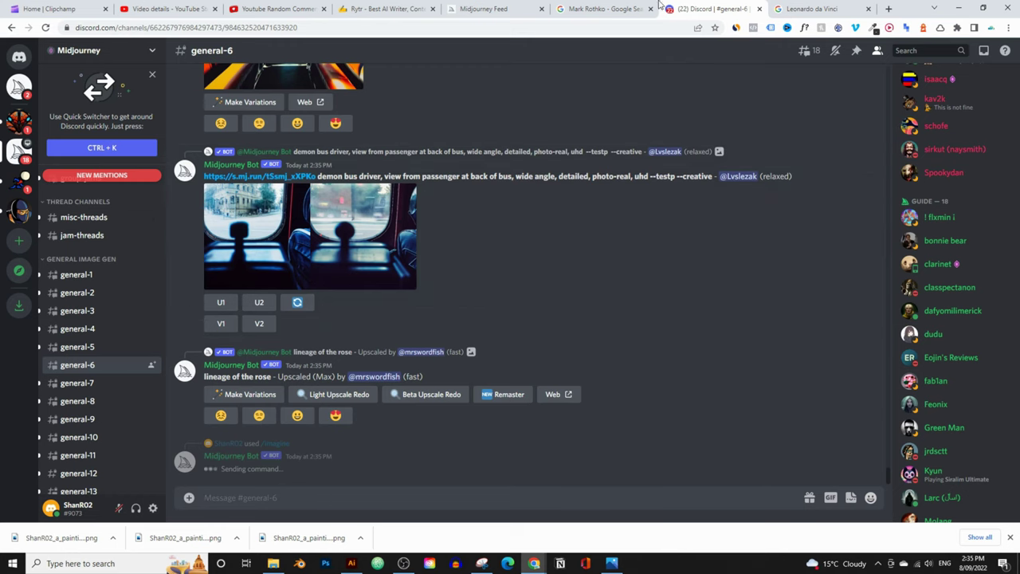
- Review the neon Buddha poster and its prompt on Midjourney, and check general-6 on Discord for the response to the /imagine request
left_click(490, 9)
scroll(581, 298, "up", 2)
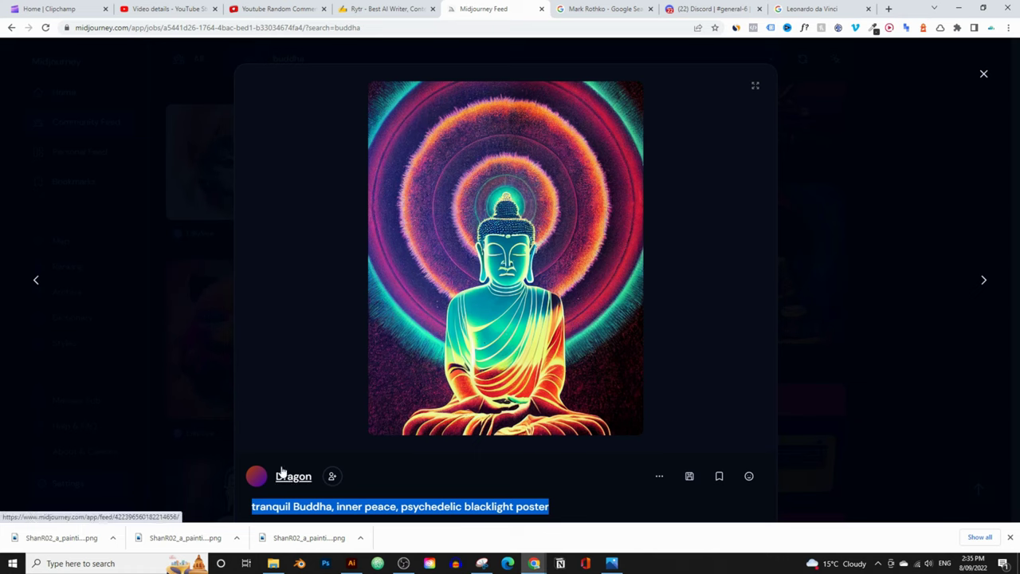
scroll(557, 332, "down", 1)
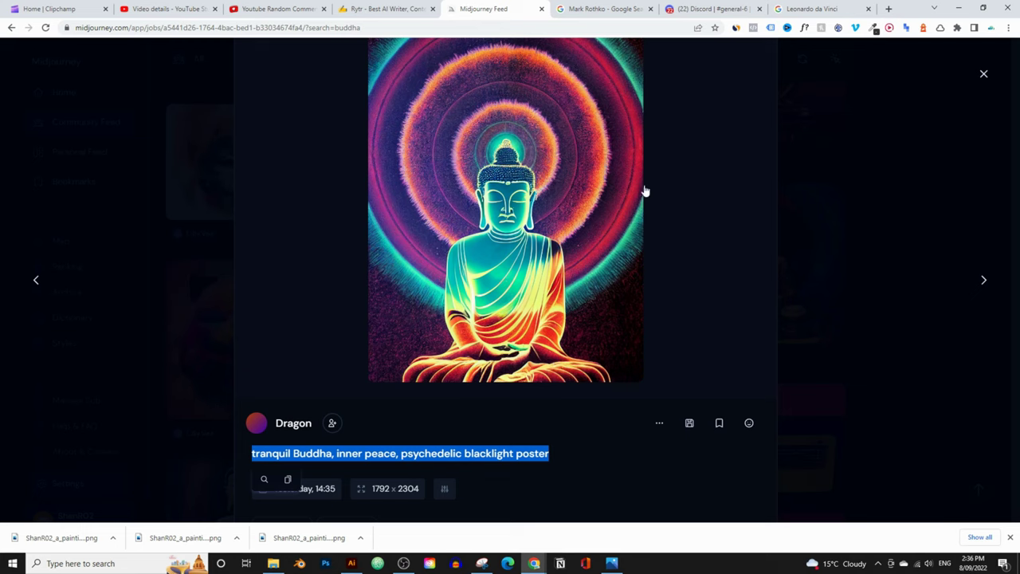
left_click(701, 9)
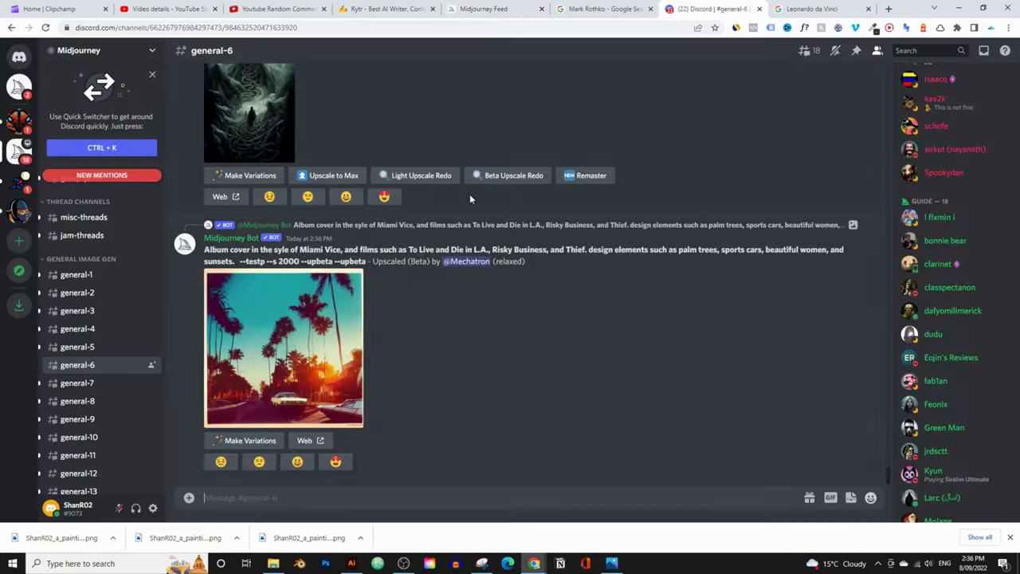
scroll(412, 323, "up", 15)
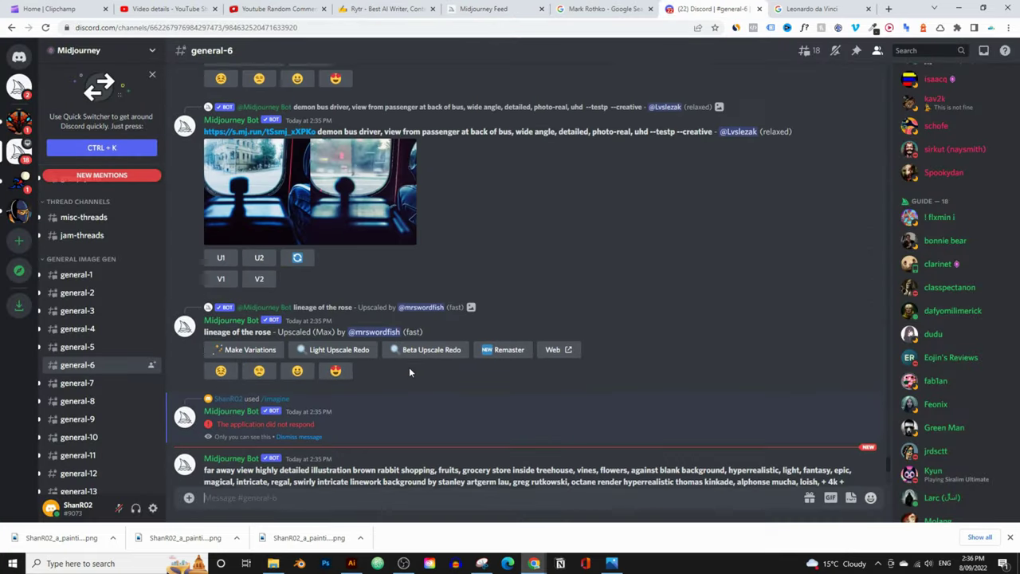
scroll(433, 385, "down", 4)
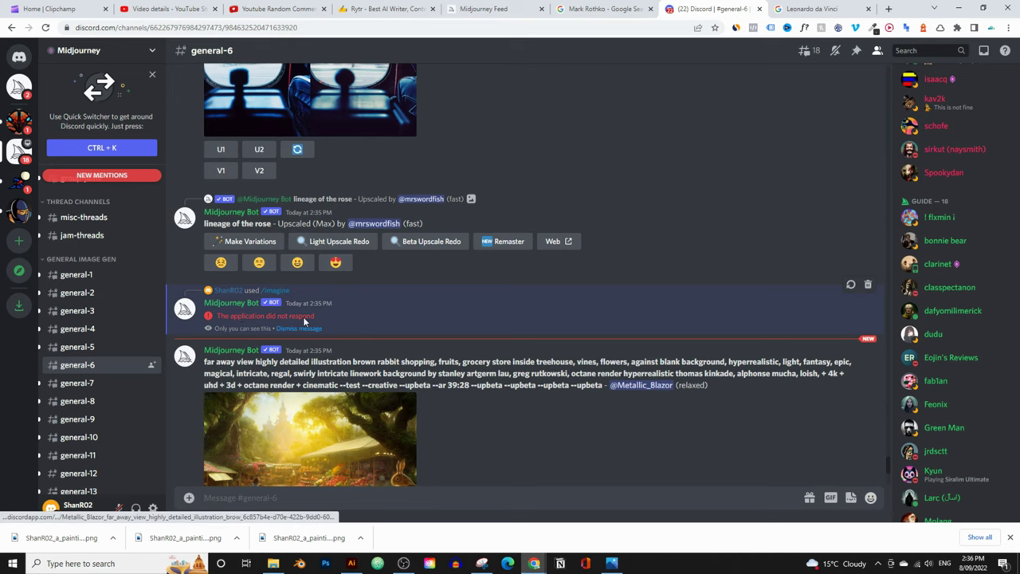
- Resubmit the /imagine prompt "tranquil Buddha, inner peace, psychedelic blacklight poster --ar 3:2" in general-6
type("/")
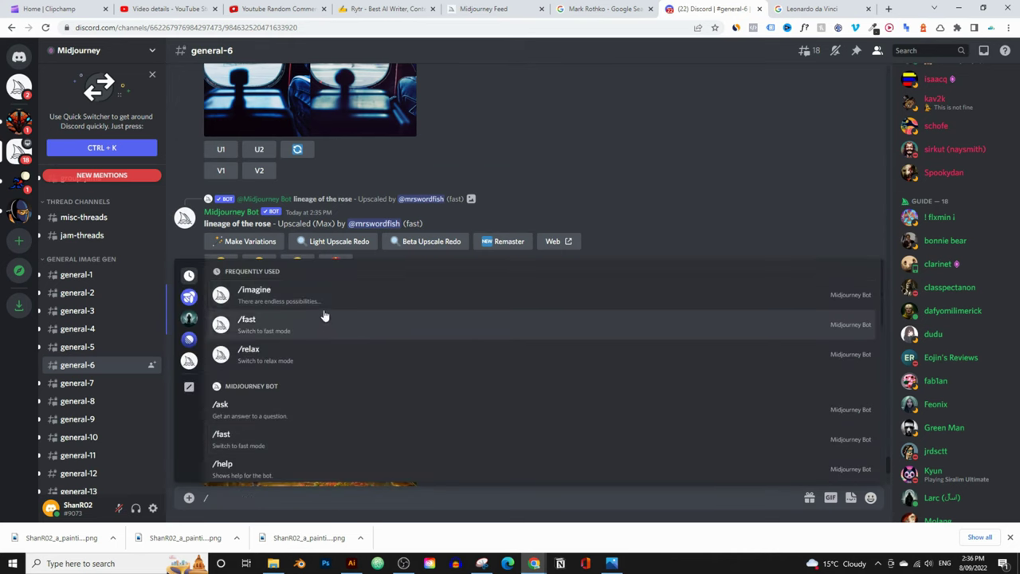
left_click(325, 292)
key("ctrl+v")
type("--ar")
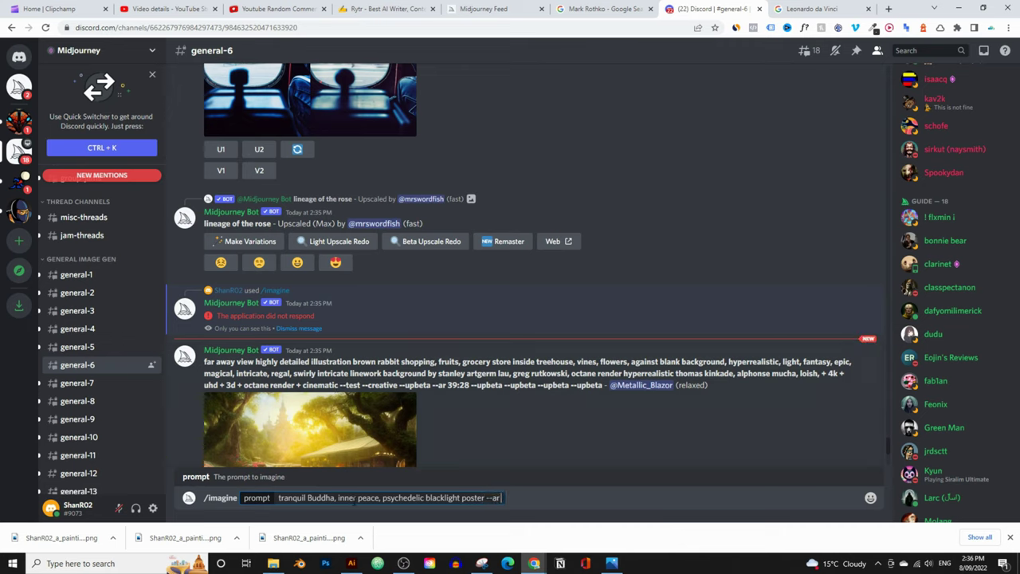
type(" 3:2")
key("Return")
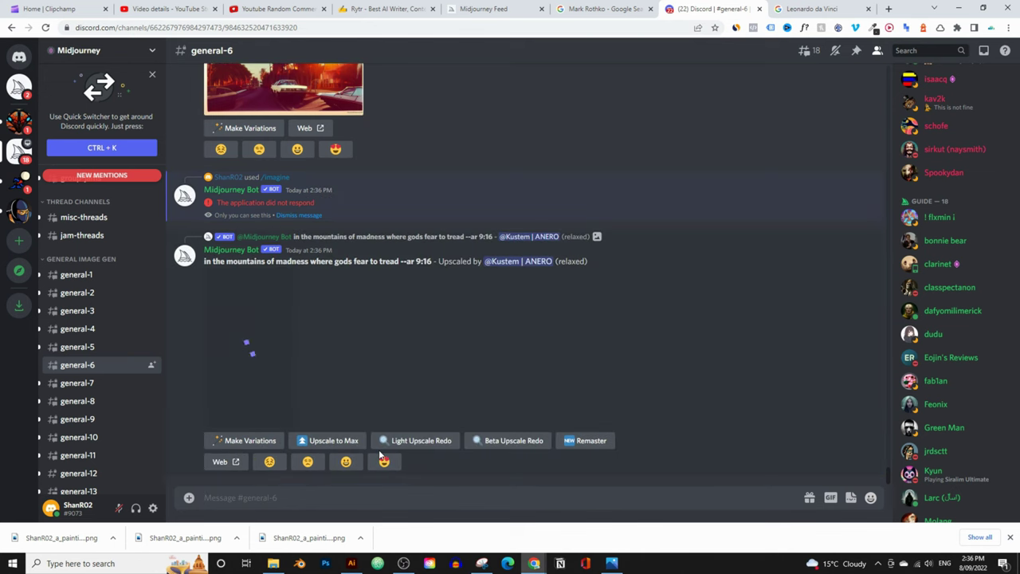
- Try again to generate the copied prompt "tranquil Buddha, inner peace, psychedelic blacklight poster" in general-6 with /imagine
scroll(367, 407, "up", 4)
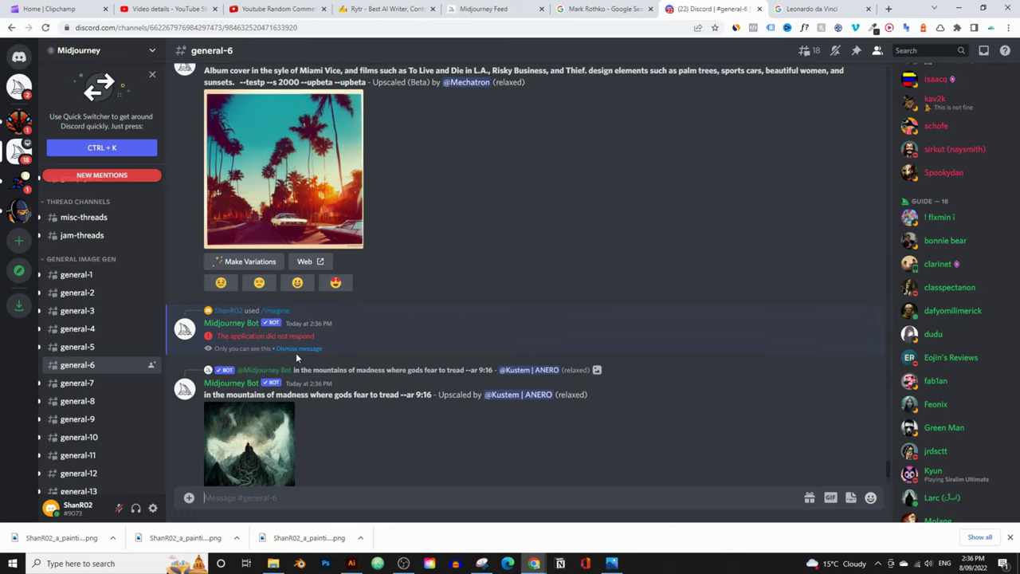
left_click(275, 499)
type("/")
left_click(336, 292)
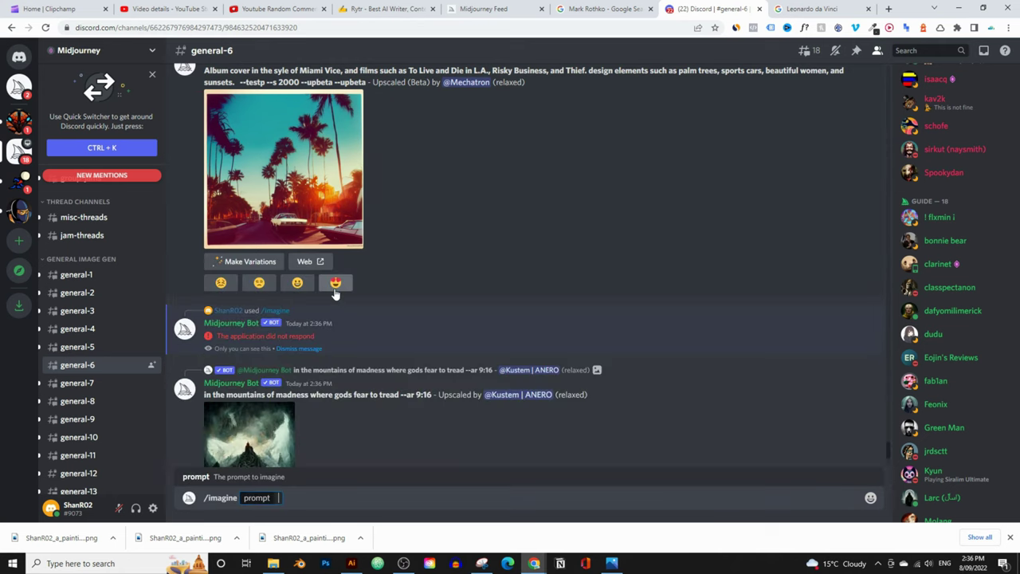
key("ctrl+v")
key("Return")
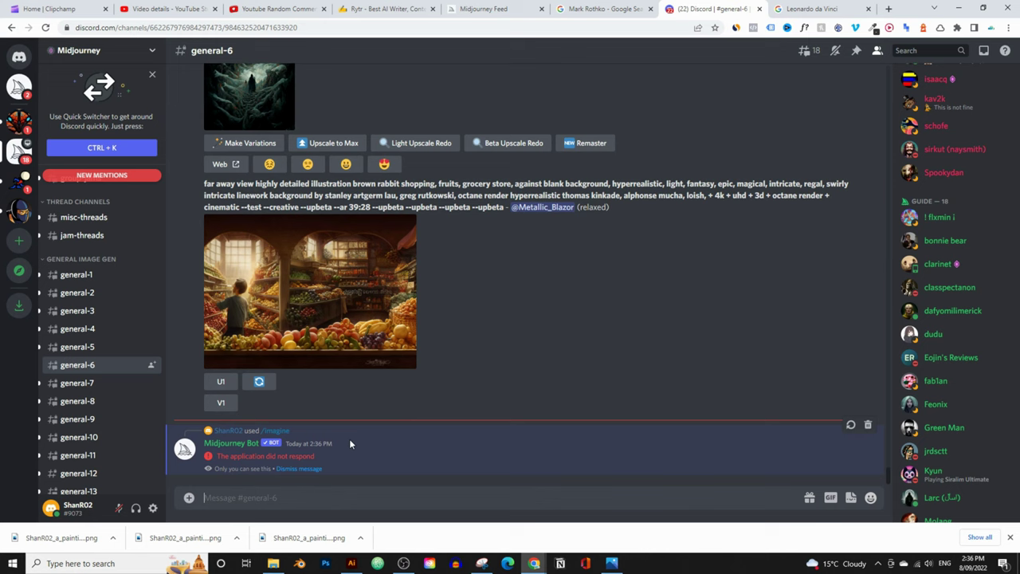
- Switch to general-8 and try to generate "tranquil Buddha, inner peace, psychedelic blacklight poster" there with /imagine
left_click(86, 400)
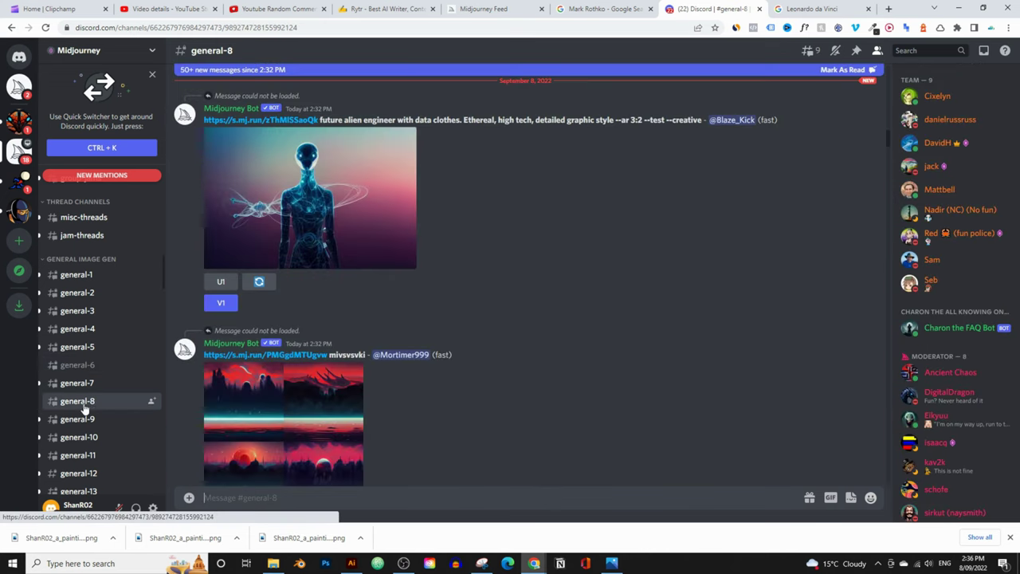
scroll(756, 279, "down", 2)
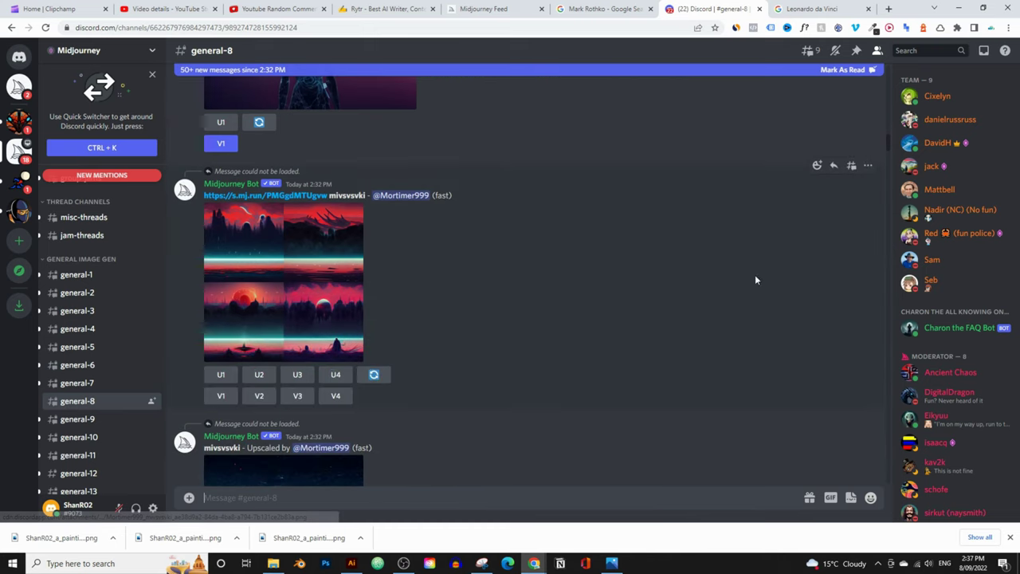
left_click_drag(887, 150, 885, 478)
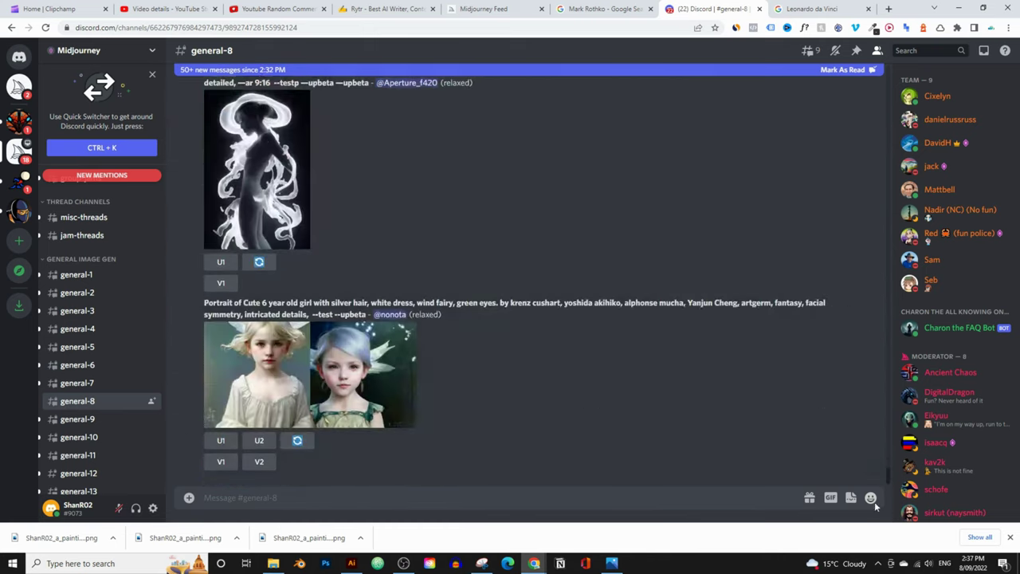
left_click(514, 498)
type("/")
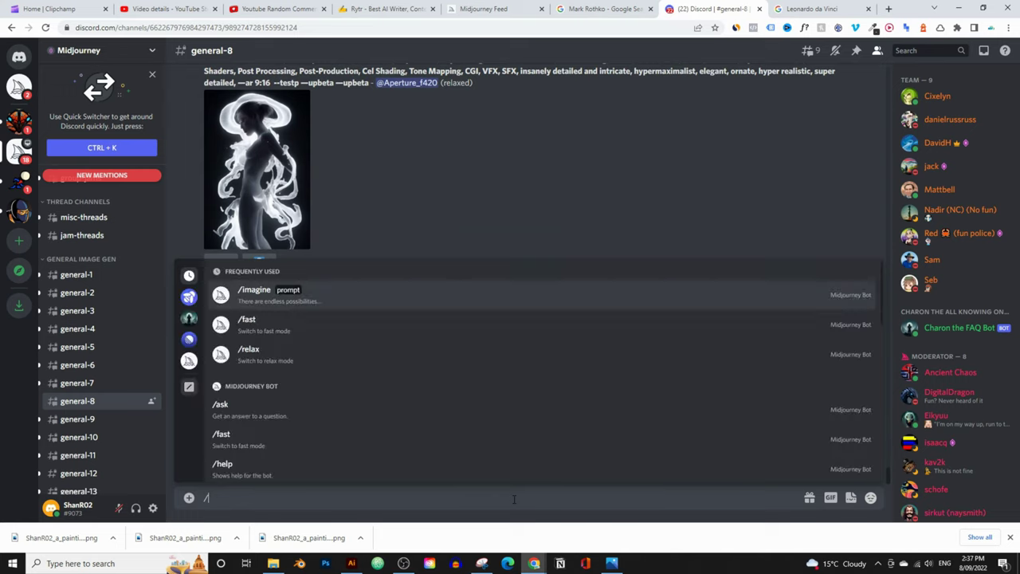
left_click(454, 292)
type("tranquil Buddha, inner peace, psychedelic blacklight poster")
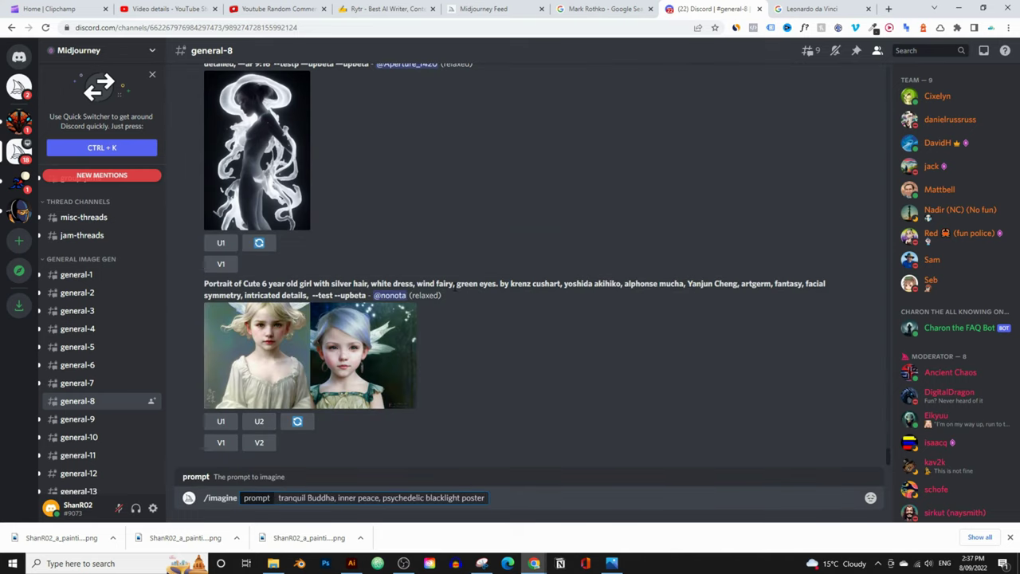
key("Return")
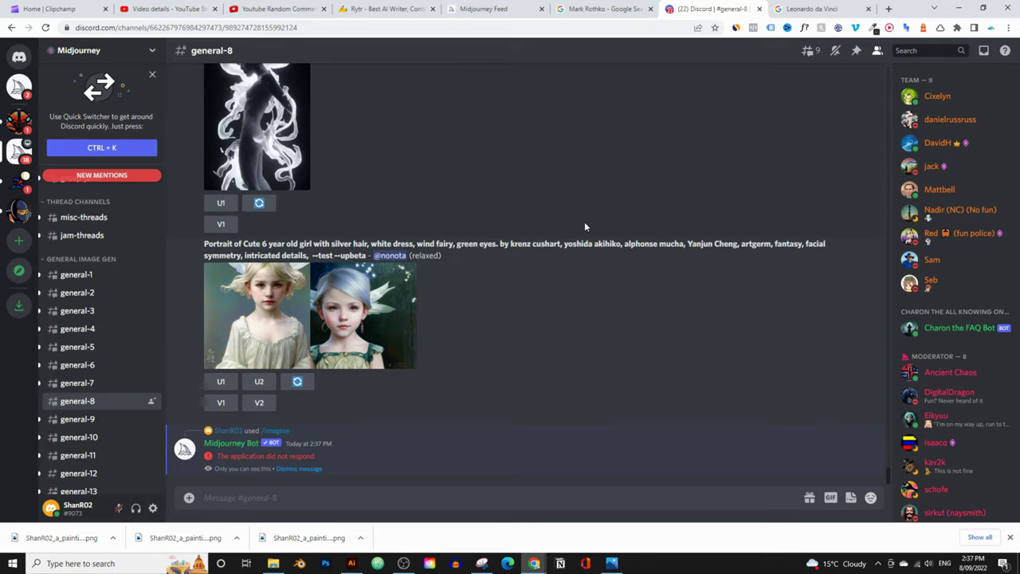
- Prepare another /imagine command in general-8 with the prompt "tranquil Buddha, inner peace, psychedelic blacklight poster"
type("/")
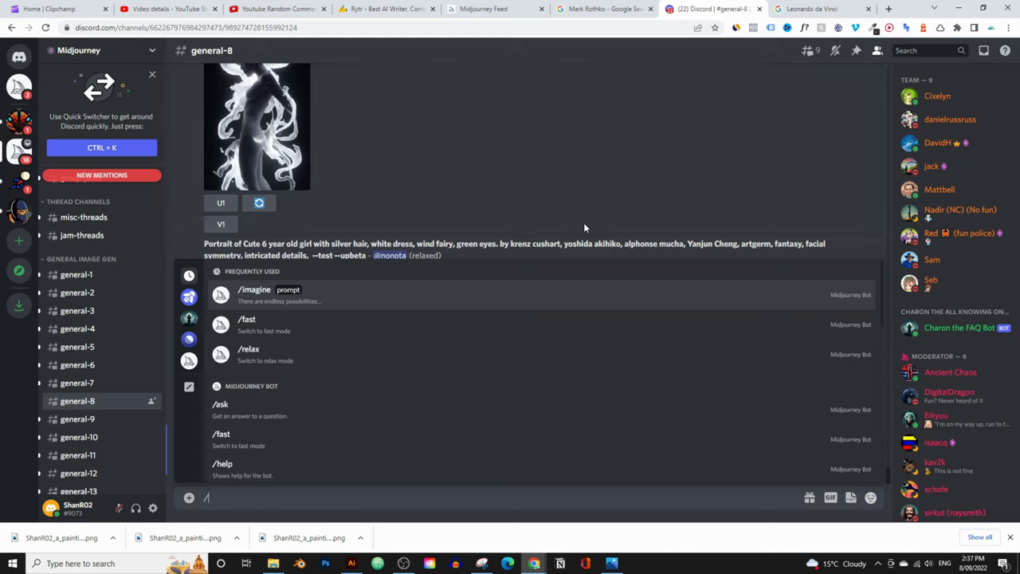
left_click(450, 314)
type("tranquil Buddha, inner peace, psychedelic blacklight poster")
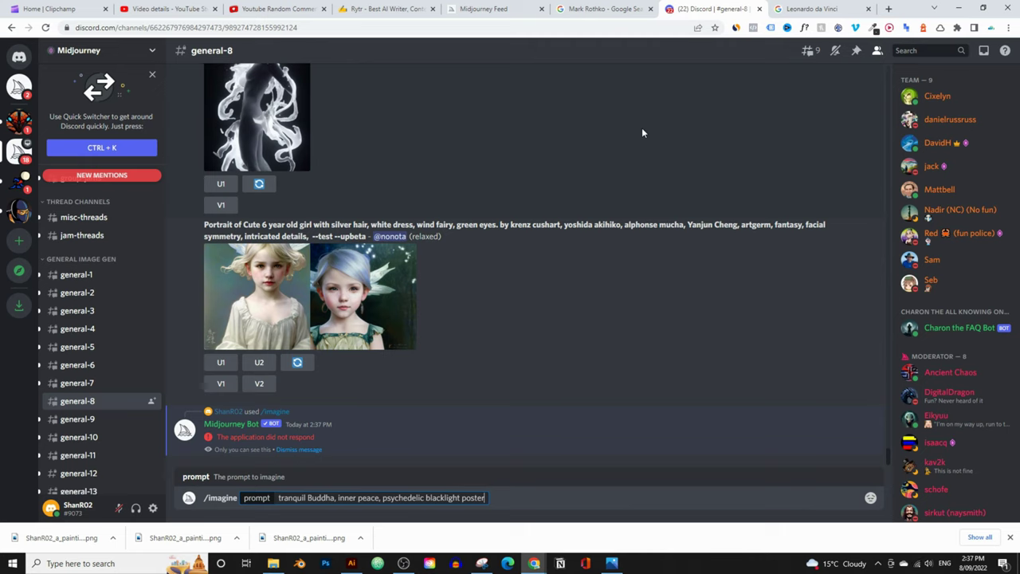
- Browse the Midjourney community results for buddha and view the "cyberpunk buddha, studio ghibli, 4k" image in detail
left_click(482, 9)
left_click(223, 285)
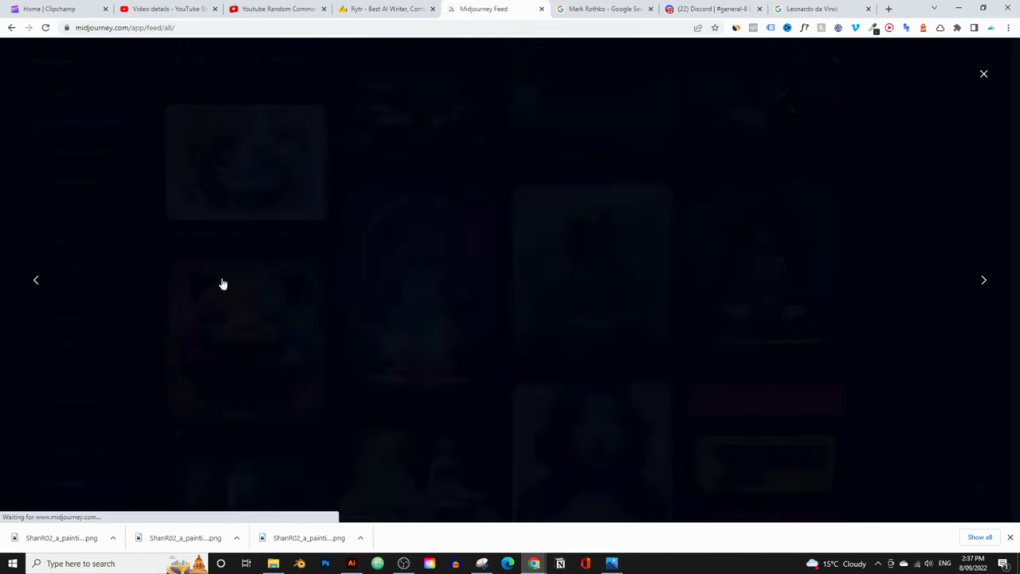
scroll(498, 367, "down", 6)
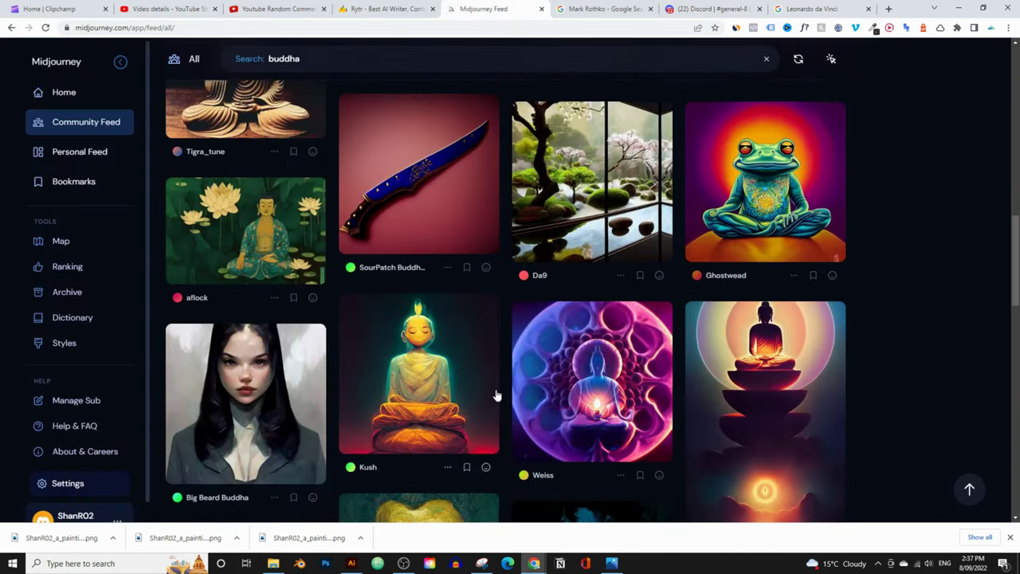
scroll(500, 321, "down", 6)
scroll(501, 322, "up", 8)
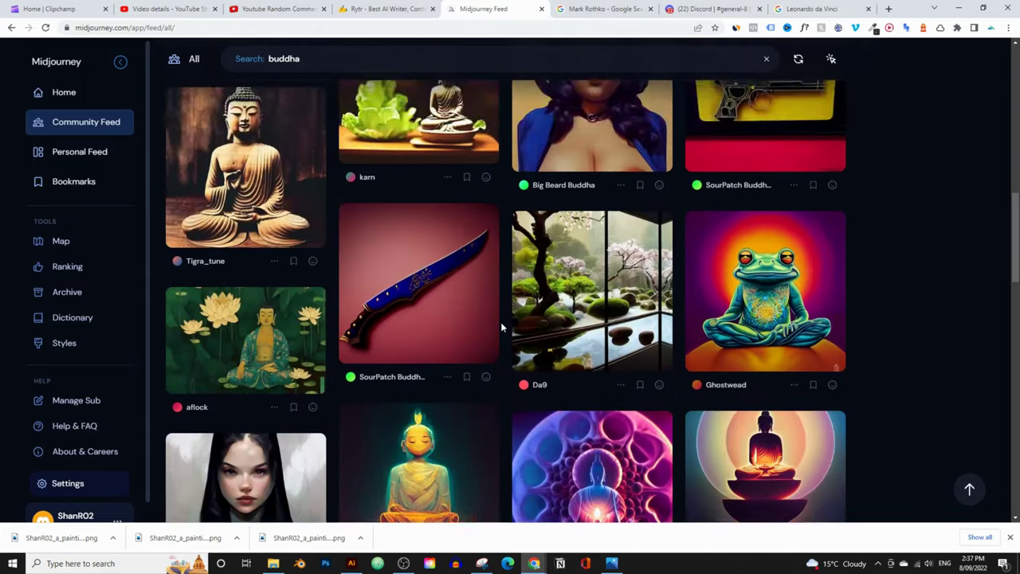
scroll(501, 322, "down", 5)
left_click(743, 333)
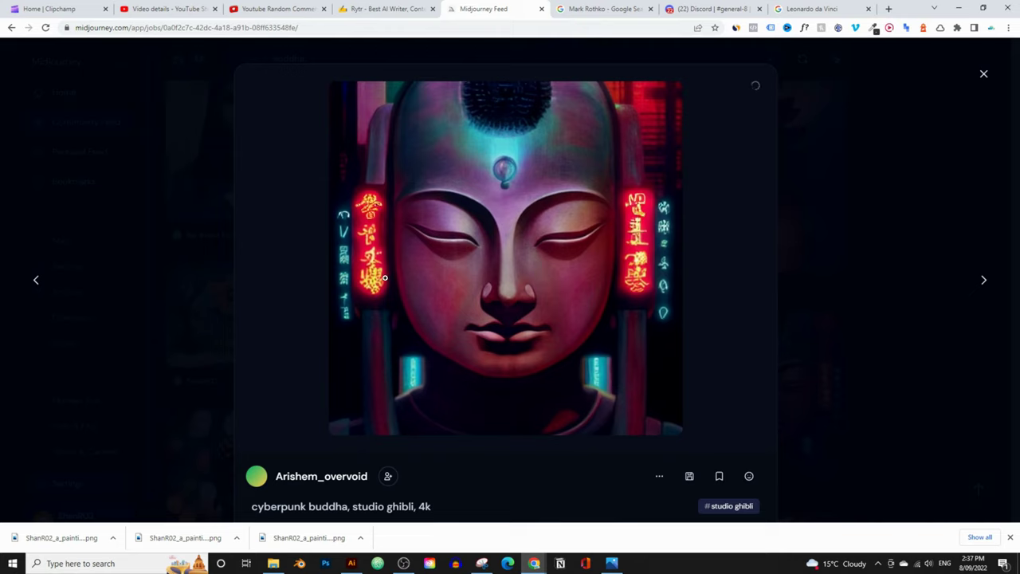
scroll(485, 307, "down", 3)
scroll(484, 306, "up", 3)
left_click(216, 159)
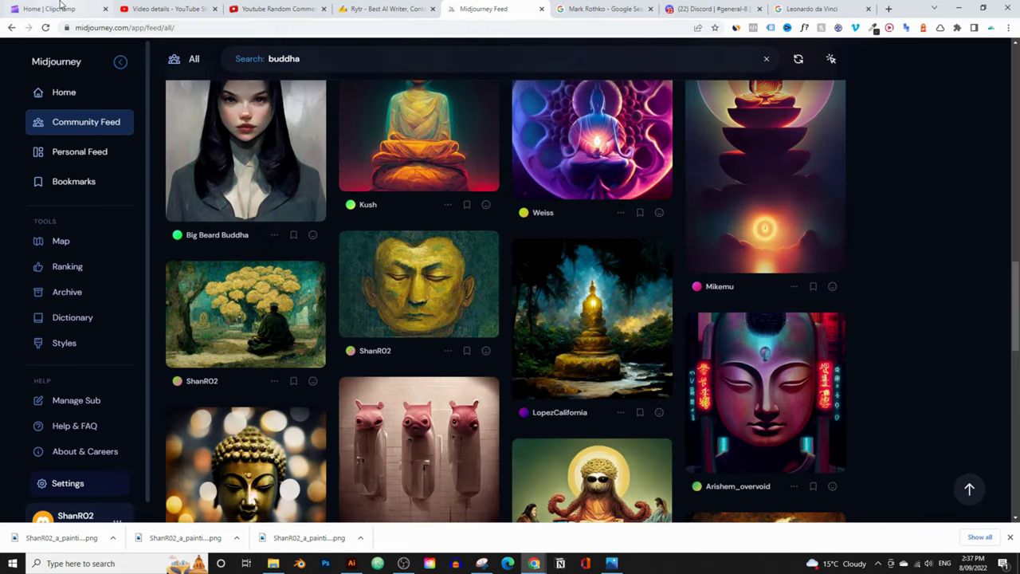
- Create a new video in Clipchamp and place the "The Life and Philo..." audio file at the start of its timeline
left_click(54, 8)
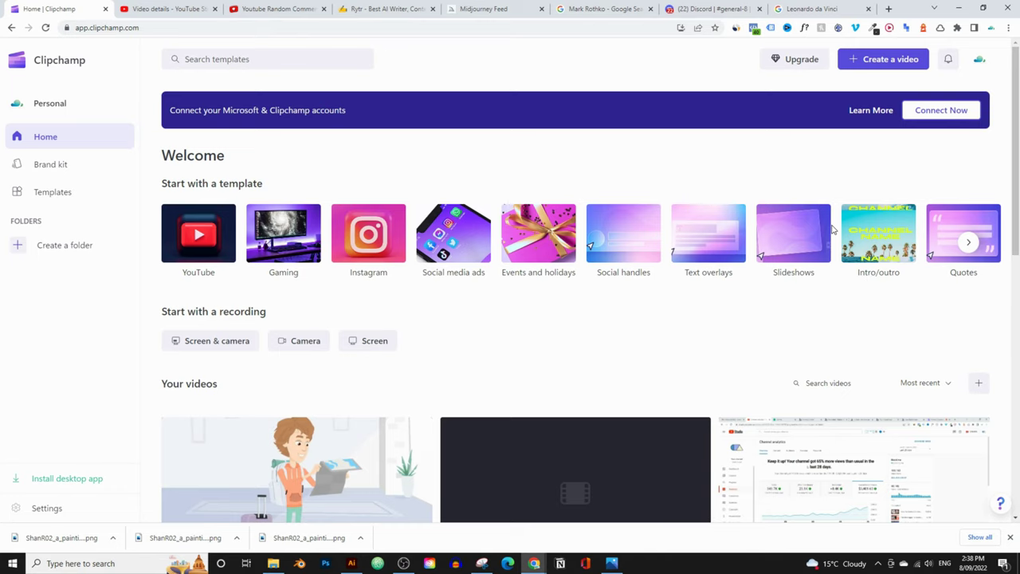
left_click(878, 67)
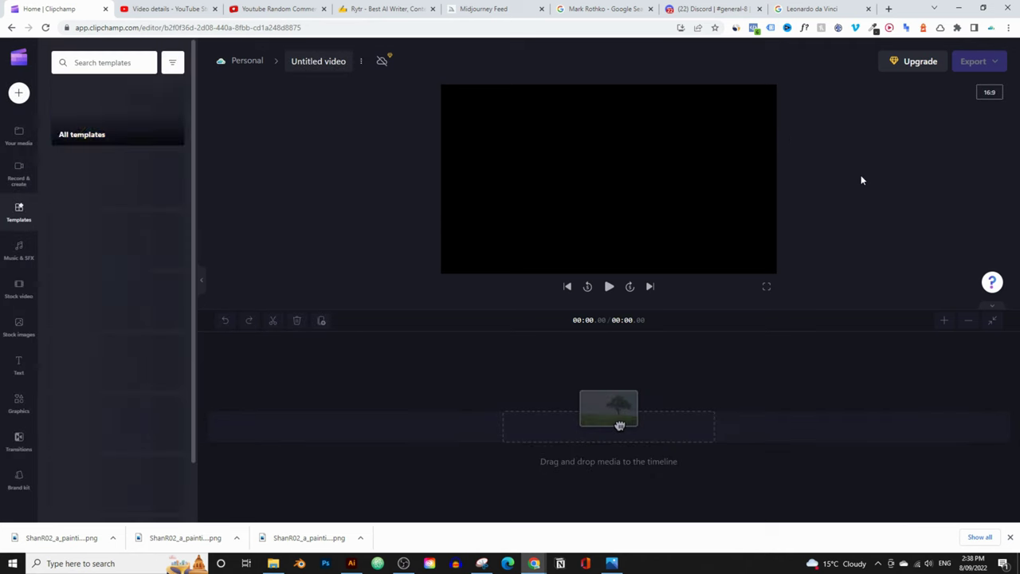
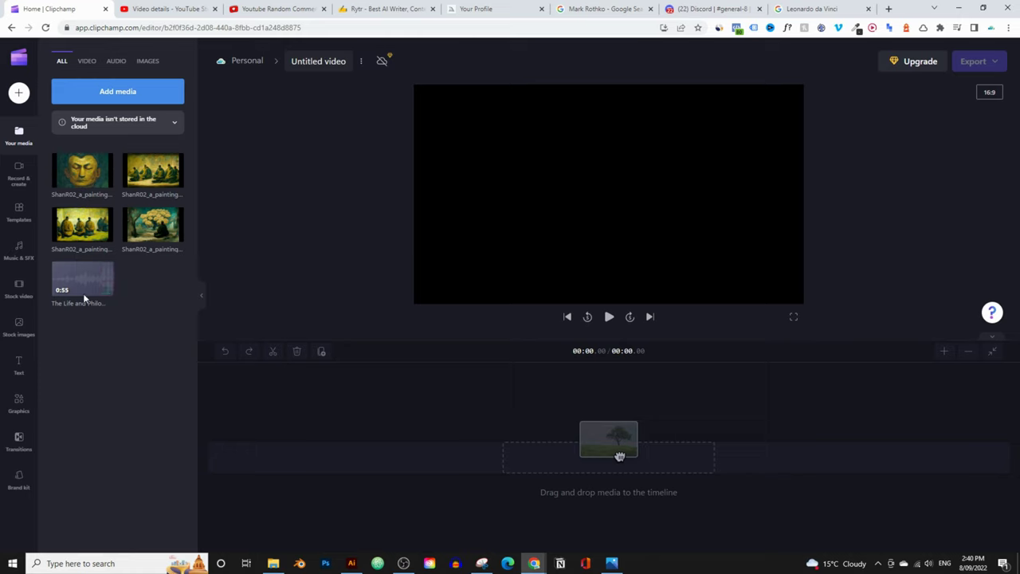
left_click_drag(620, 455, 338, 479)
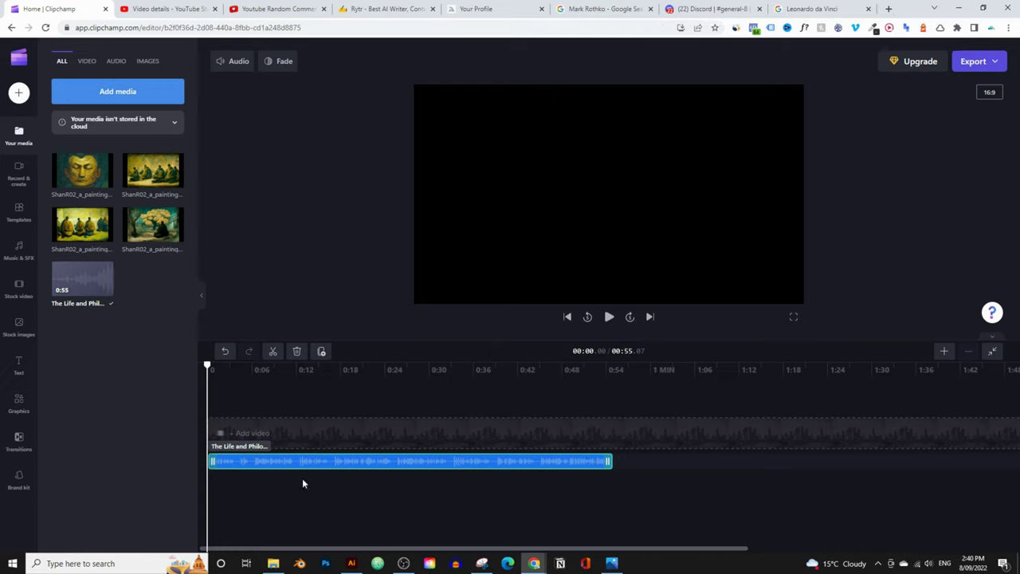
- Place the painted Buddha face image at the start of the timeline above the audio, then enlarge and position it to fill the 16:9 frame
mouse_move(168, 233)
left_click_drag(87, 171, 223, 437)
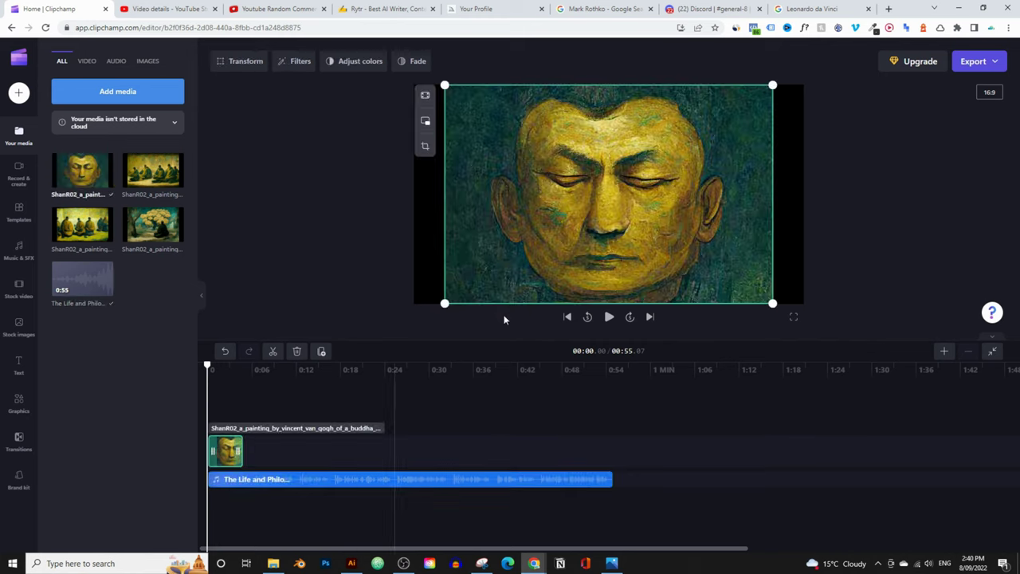
left_click_drag(445, 304, 405, 303)
left_click_drag(487, 263, 518, 248)
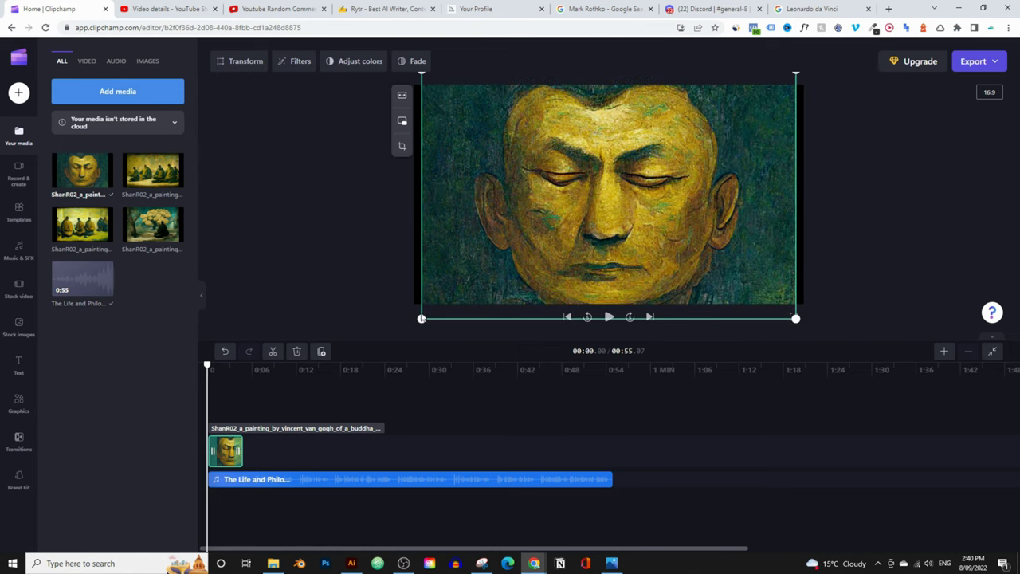
left_click_drag(422, 318, 394, 330)
left_click_drag(441, 262, 451, 242)
left_click(853, 121)
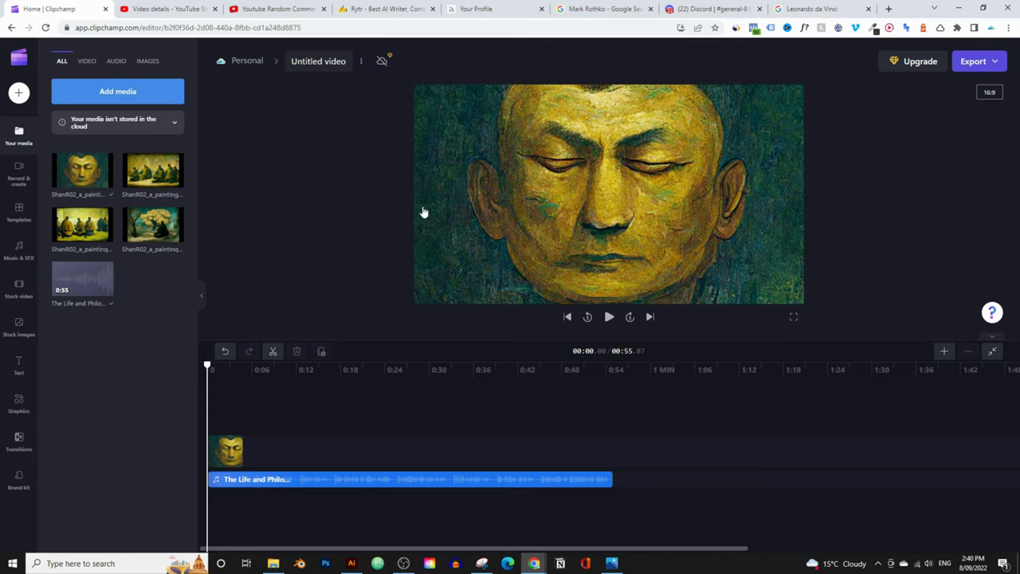
- Add a Typewriter title over the Buddha image and position it in the upper-left part of the video frame
left_click(19, 366)
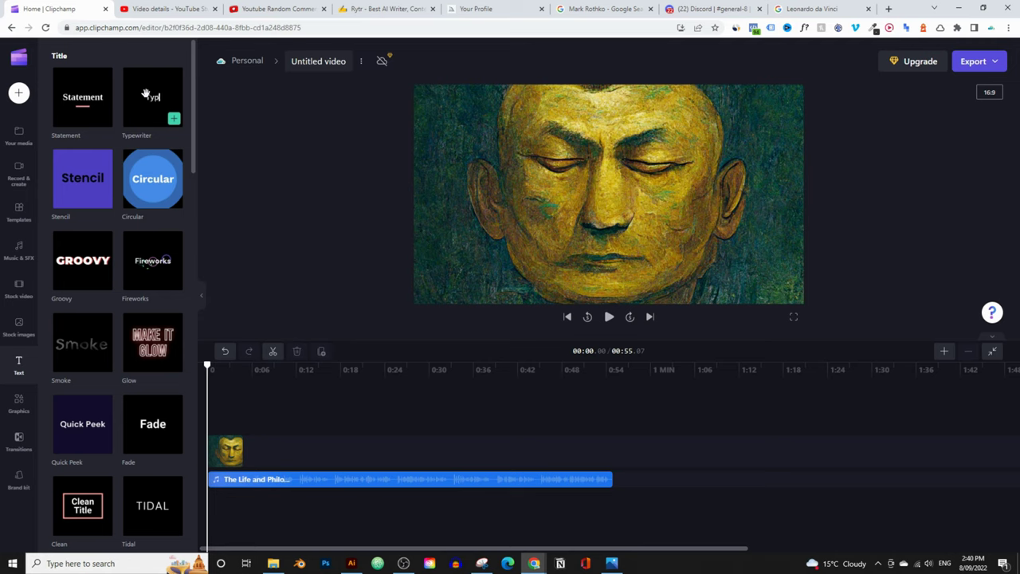
left_click(173, 119)
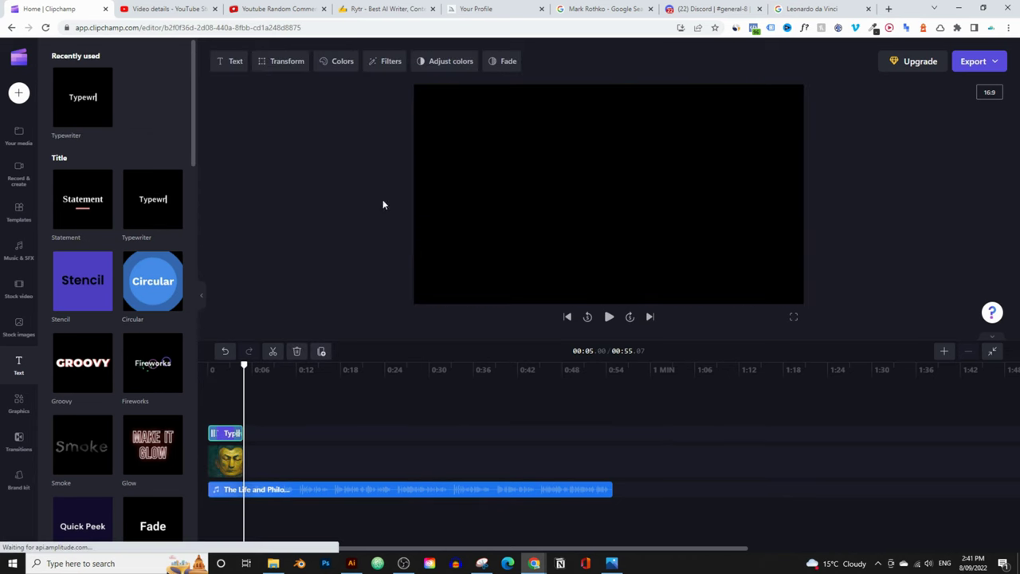
left_click_drag(250, 372, 200, 370)
left_click_drag(549, 183, 452, 103)
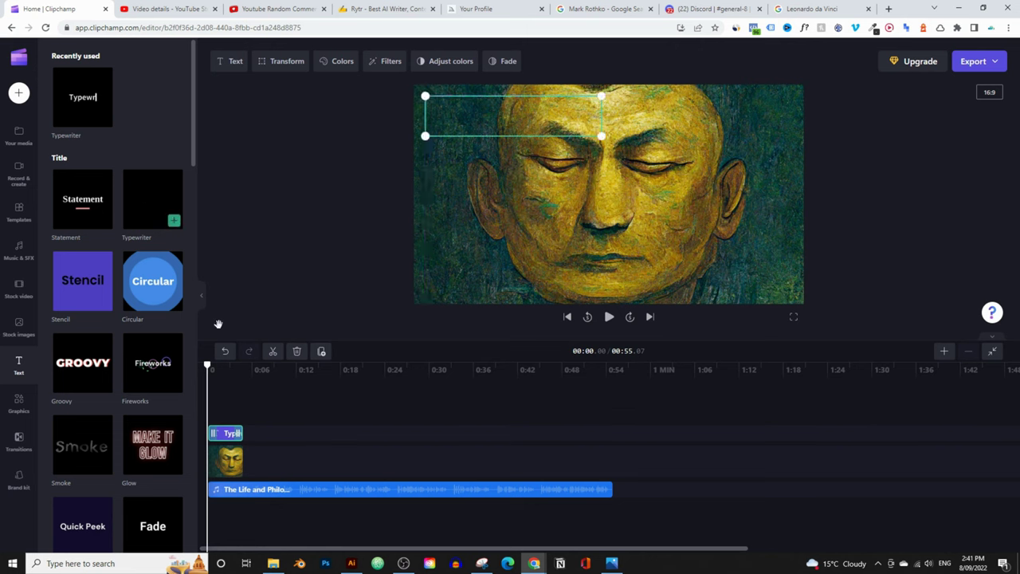
- Move the playhead to about 2.6 seconds and open the Typewriter title's text for editing
left_click(229, 411)
left_click(470, 117)
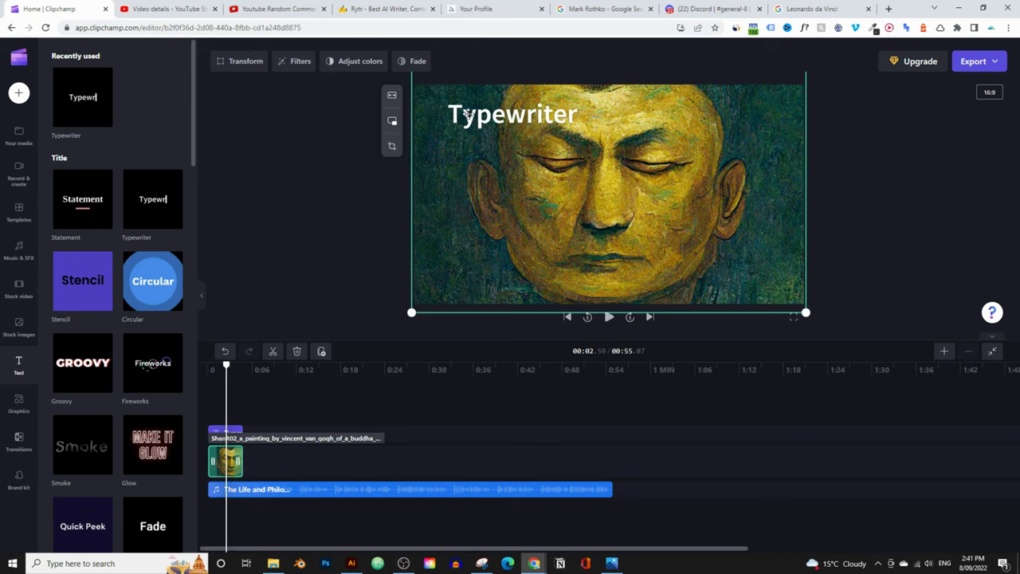
left_click(564, 117)
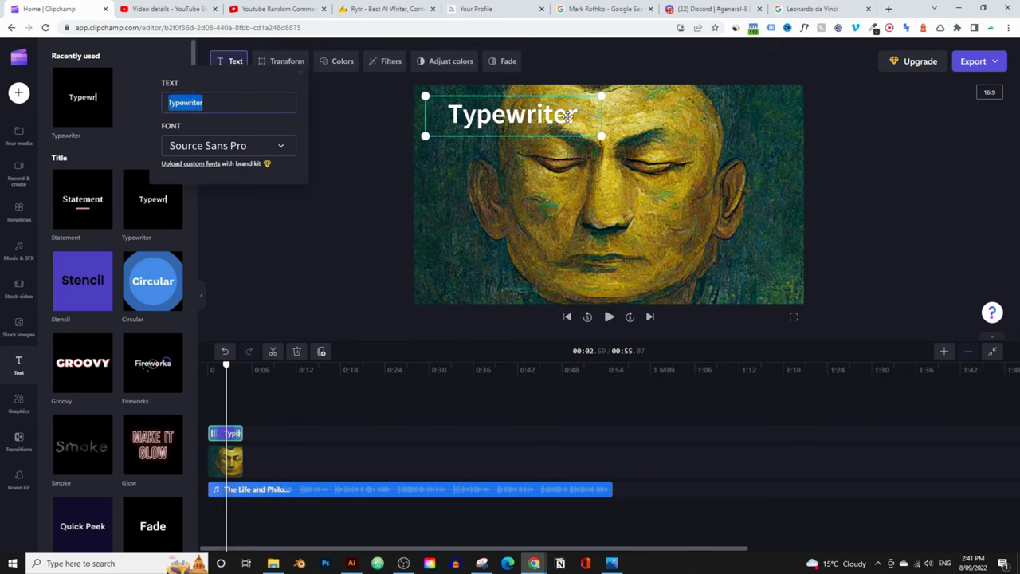
left_click(568, 117)
left_click(492, 117)
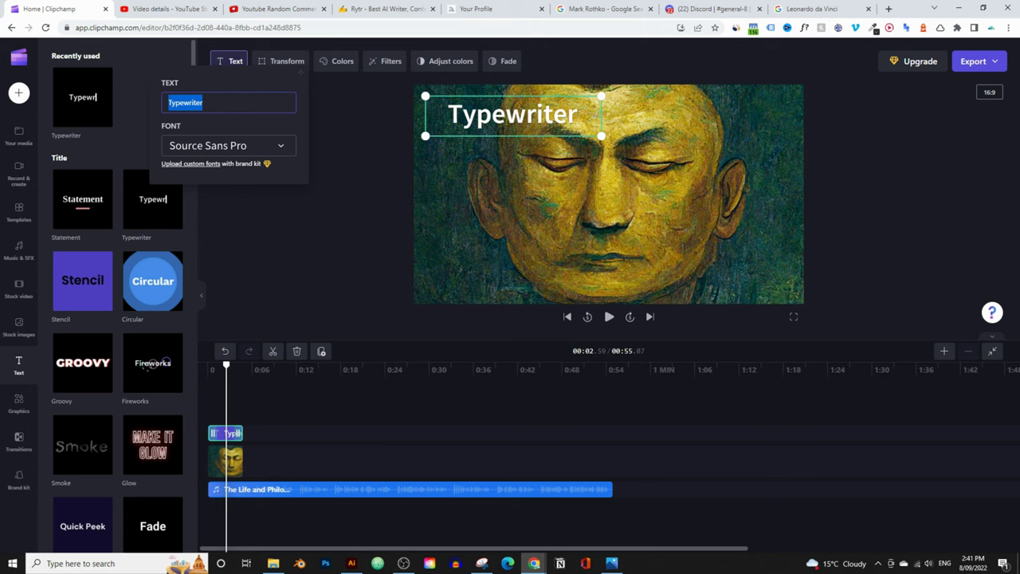
- Copy the words "The Life and Philosophy of Buddha" from the article heading in Rytr
left_click(353, 16)
left_click(377, 131)
left_click_drag(306, 142, 777, 145)
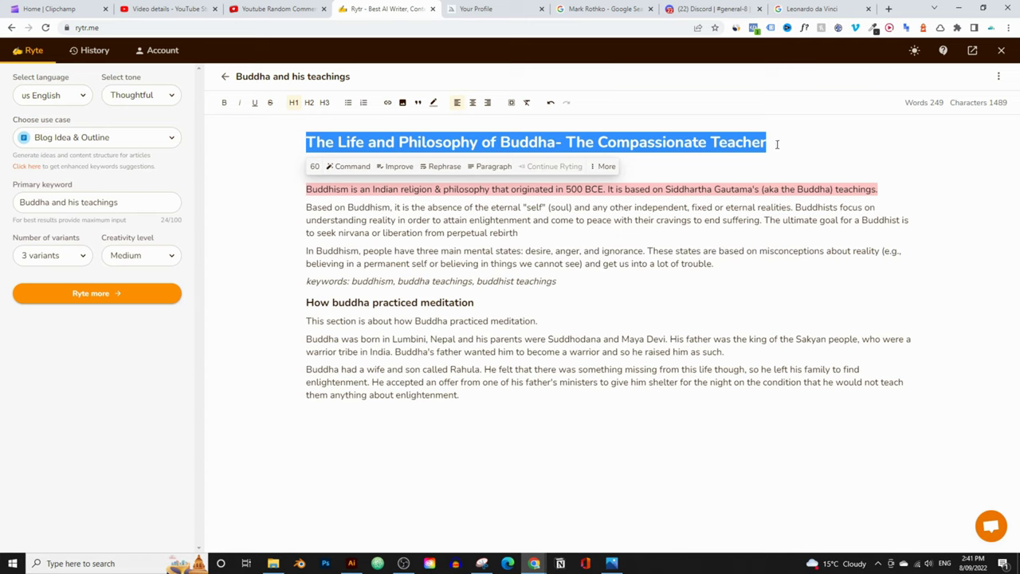
left_click(560, 144)
left_click_drag(557, 142, 296, 149)
key("ctrl+c")
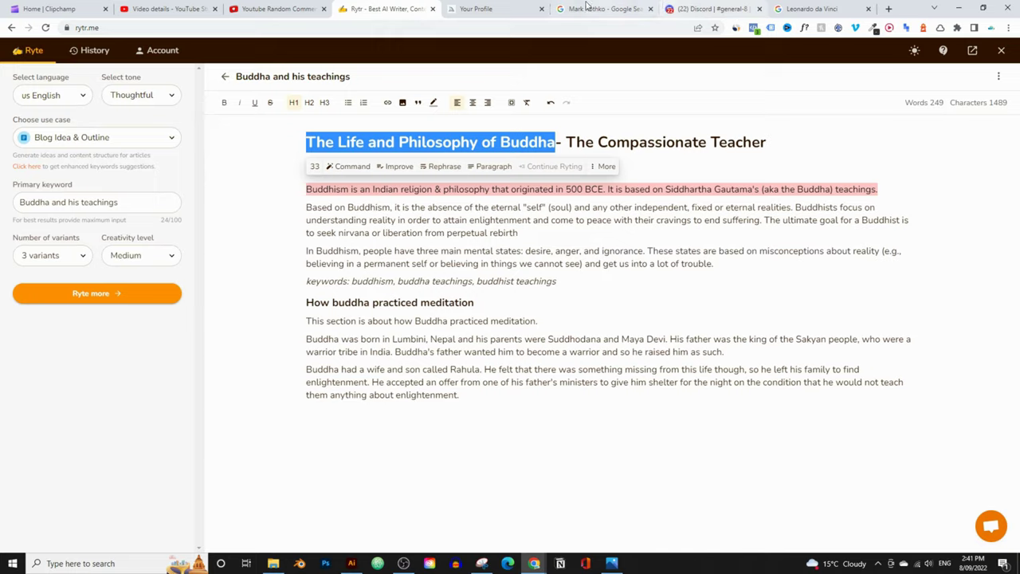
- Return to Clipchamp and replace the title's placeholder text with "The Life and Philosophy of Buddha"
left_click(55, 9)
key("ctrl+v")
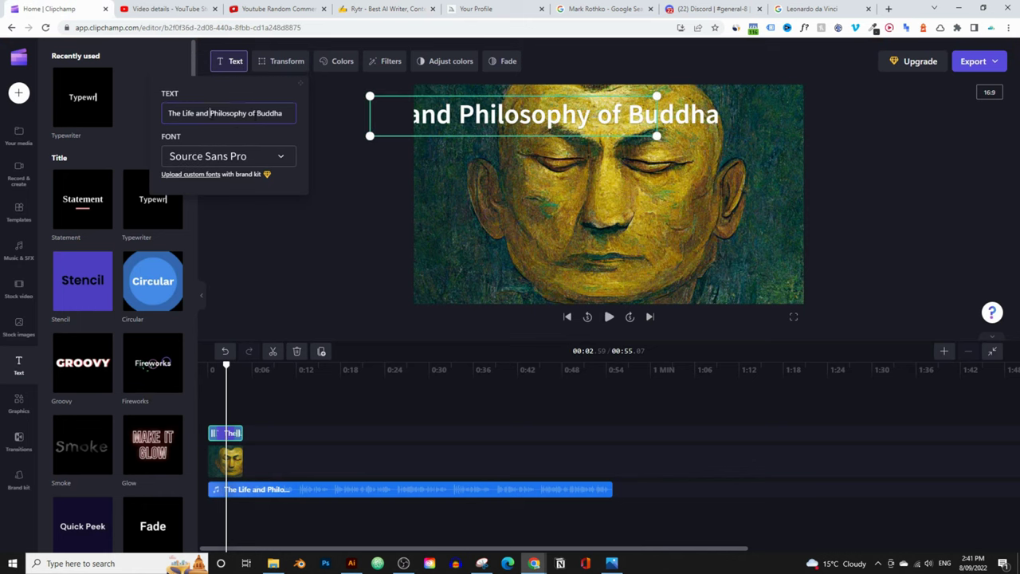
key("BackSpace")
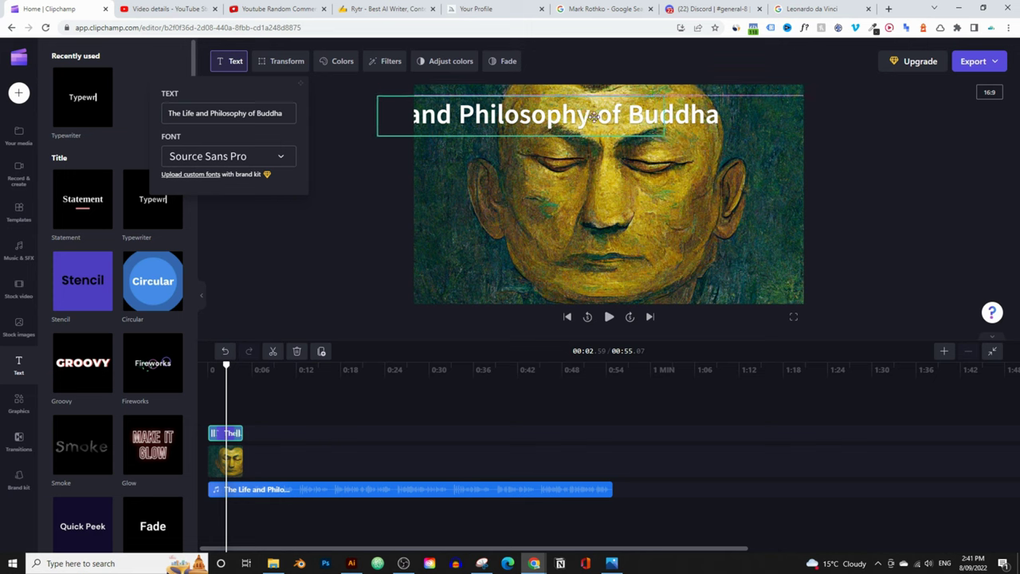
- Reposition the title along the upper part of the image, shrink it slightly and shorten its text to "The Life and Philosophy"
left_click(629, 118)
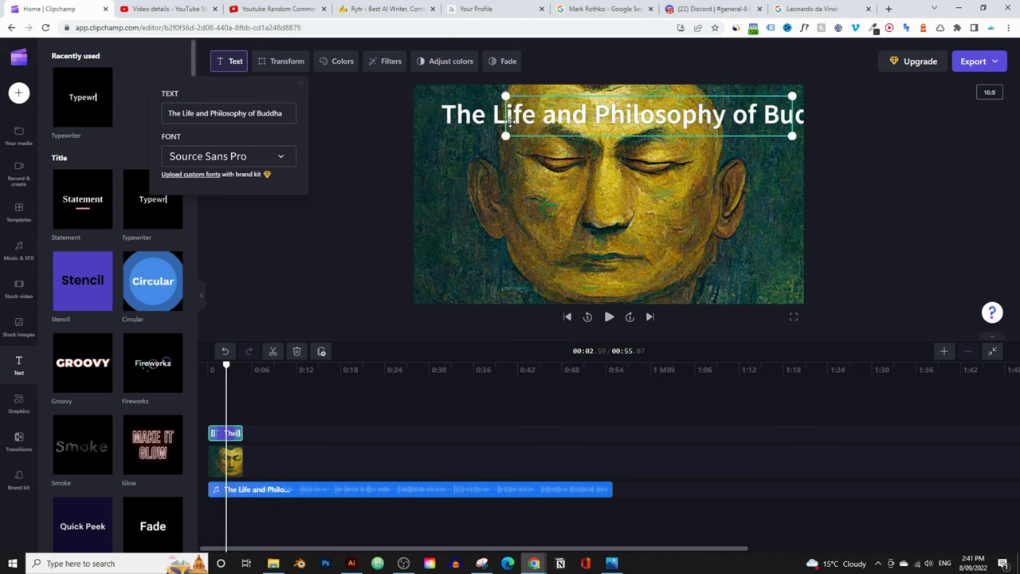
mouse_move(505, 135)
left_mouse_down()
mouse_move(441, 145)
mouse_move(510, 132)
mouse_move(488, 134)
left_mouse_up()
left_click(257, 114)
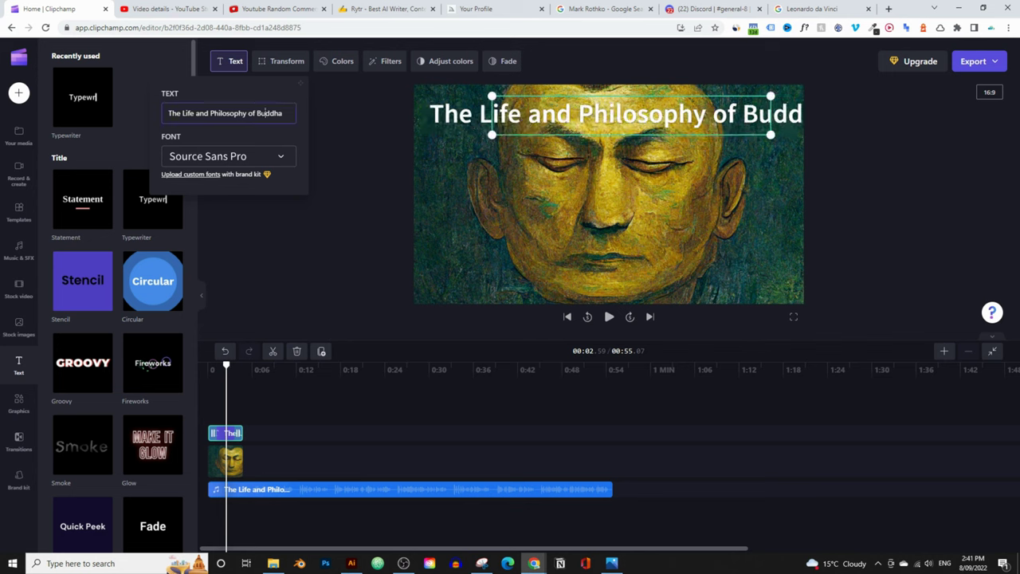
left_click_drag(248, 114, 298, 123)
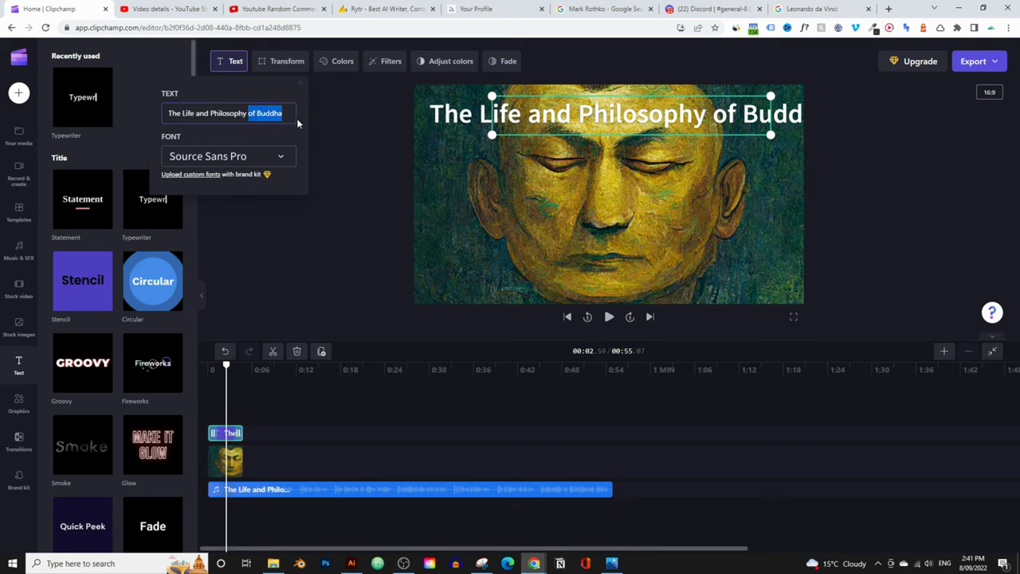
key("BackSpace")
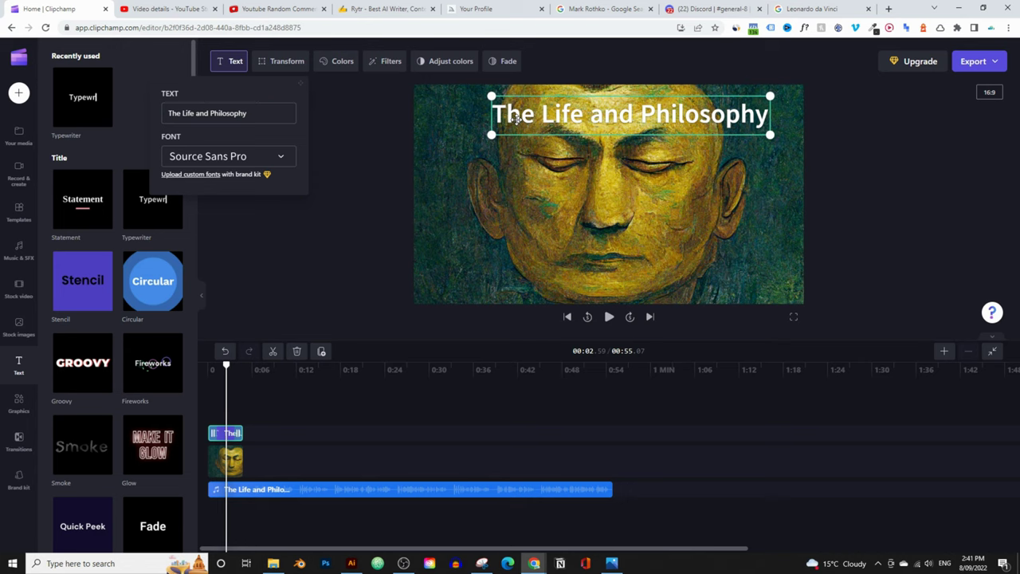
- Duplicate the title, move one line below the other over the image, and stack both title clips at the timeline's start
key("Escape")
left_click(546, 141)
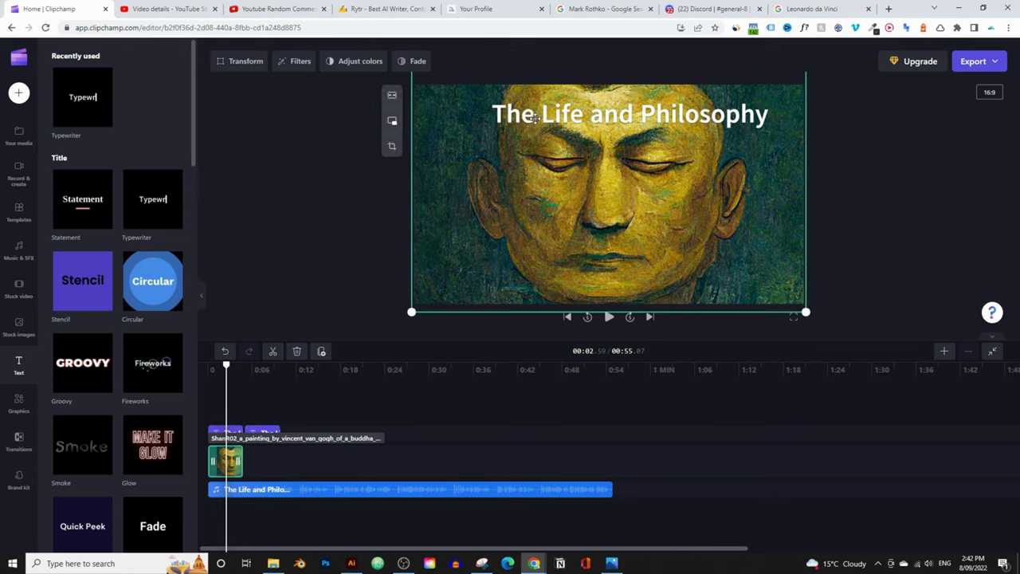
key("Escape")
left_click(544, 125)
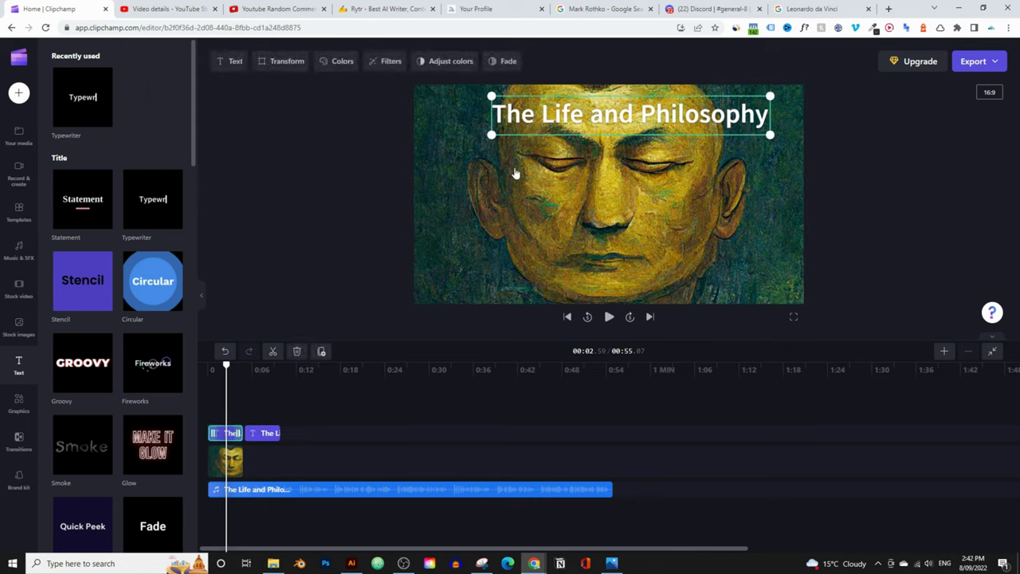
mouse_move(539, 131)
left_mouse_down()
mouse_move(529, 155)
mouse_move(532, 144)
left_mouse_up()
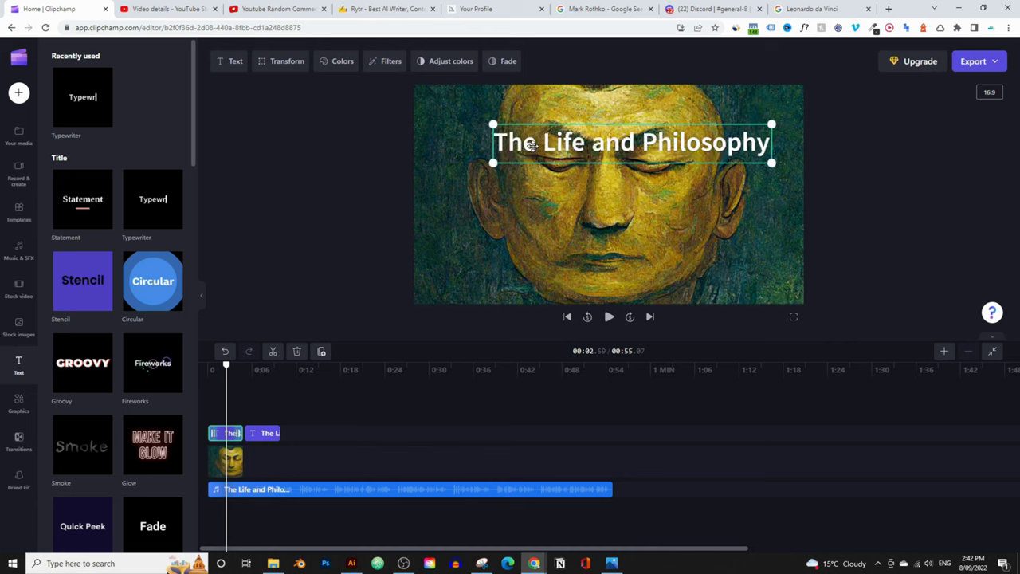
right_click(531, 145)
key("Escape")
left_click_drag(272, 433, 233, 411)
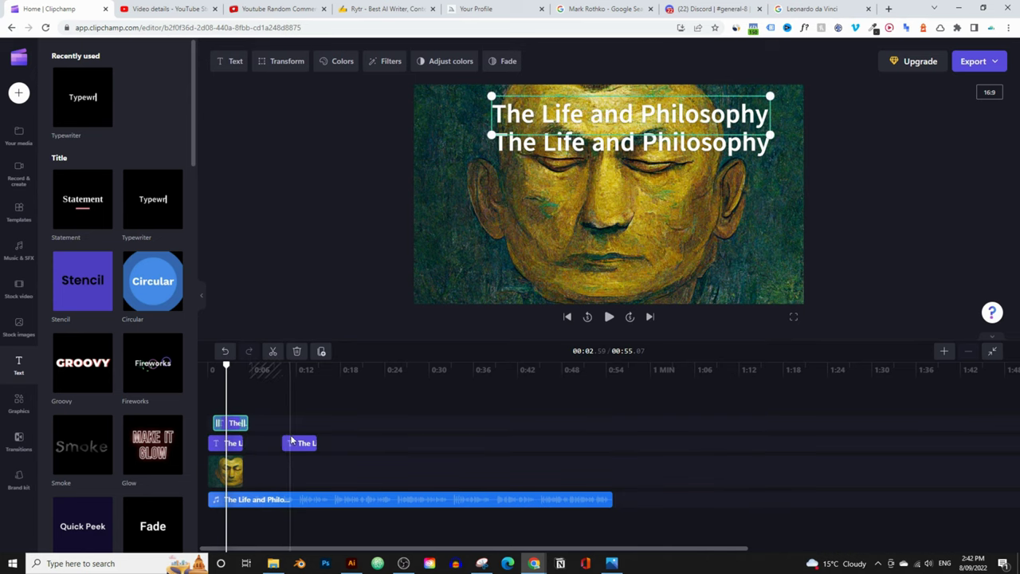
left_click(295, 443)
left_click_drag(281, 438, 250, 439)
left_click(231, 422)
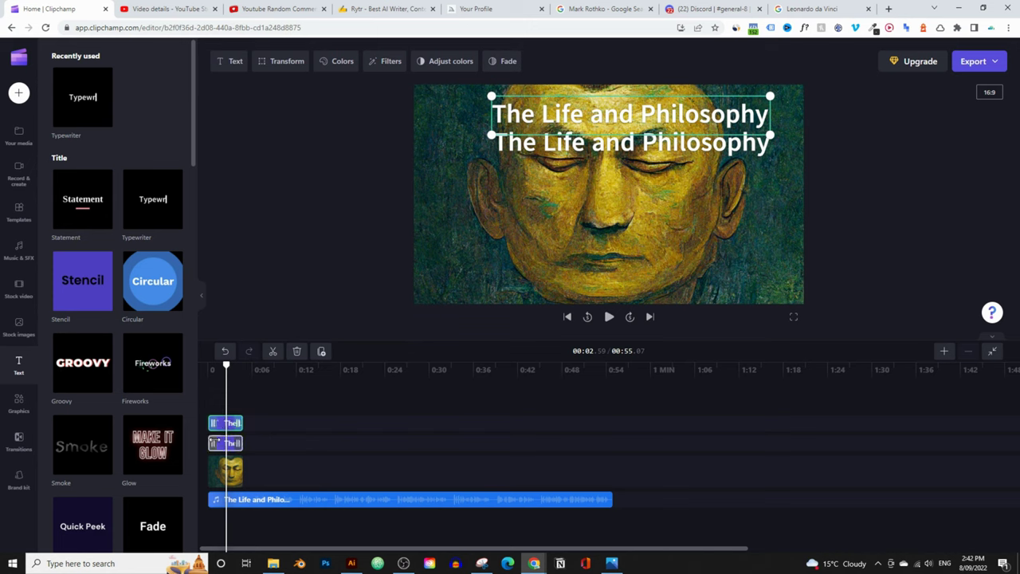
- Replace the lower title line's text with "of the buddha"
left_click(528, 144)
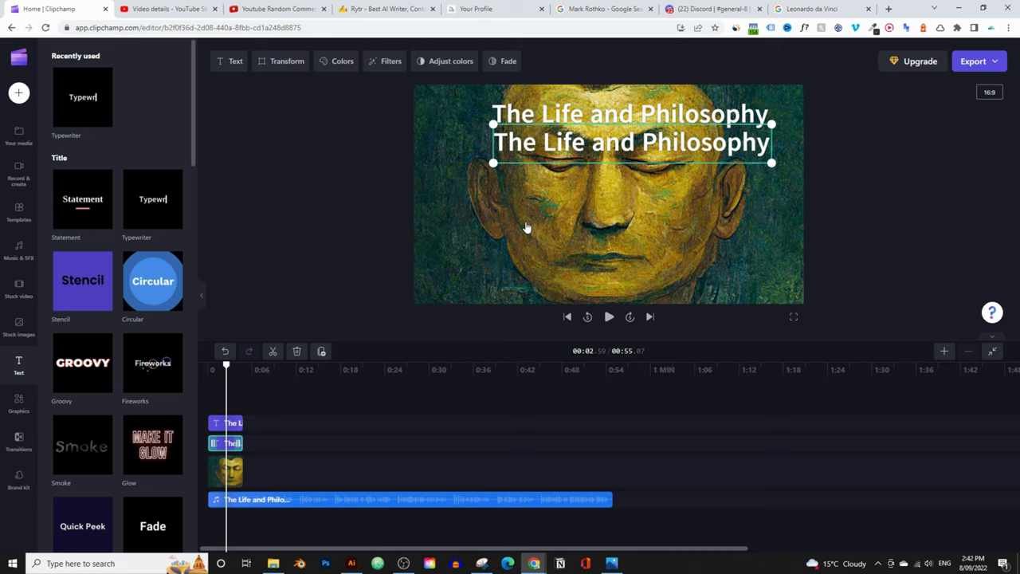
double_click(580, 144)
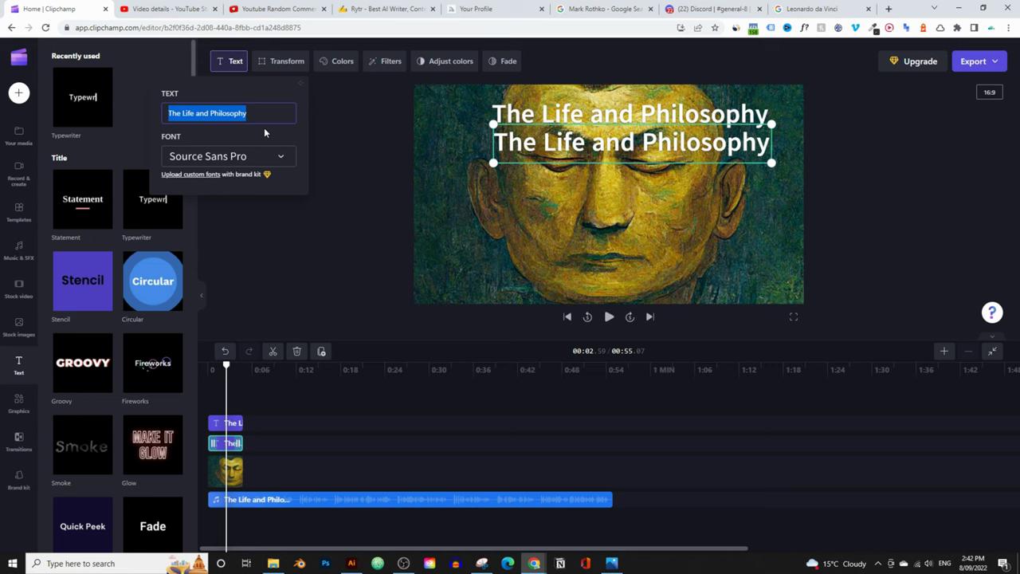
type("of the buddga")
key("BackSpace")
key("BackSpace")
type("ha")
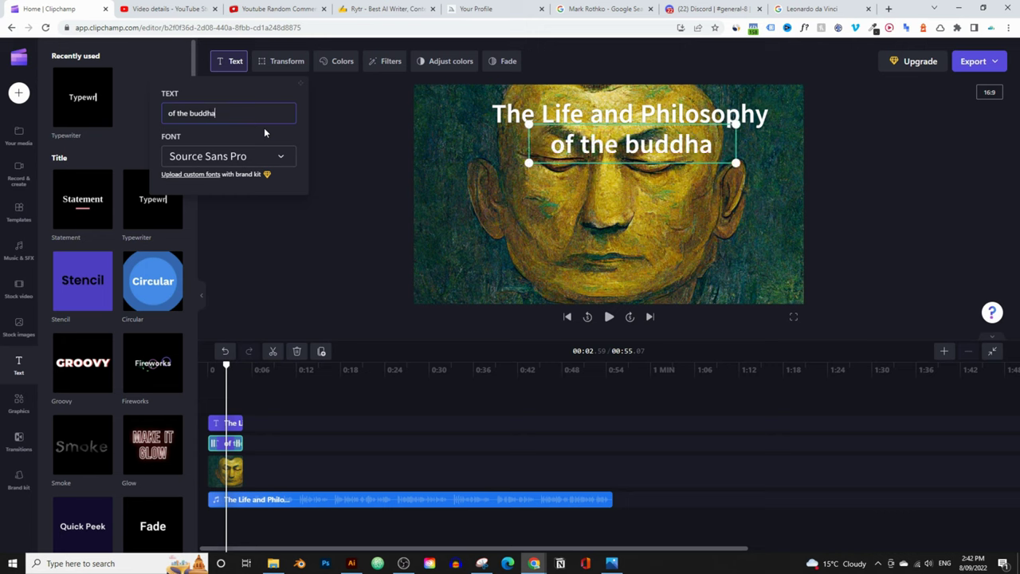
- Move both title lines toward the image's left side and shrink the upper line slightly so their left edges align
left_click(585, 160)
left_click_drag(584, 160, 529, 162)
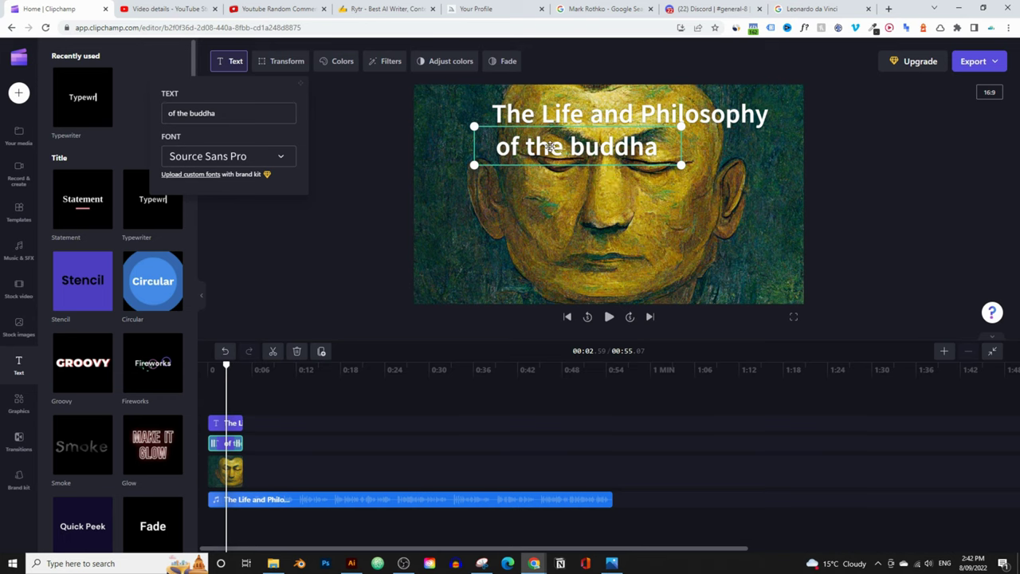
left_click(500, 179)
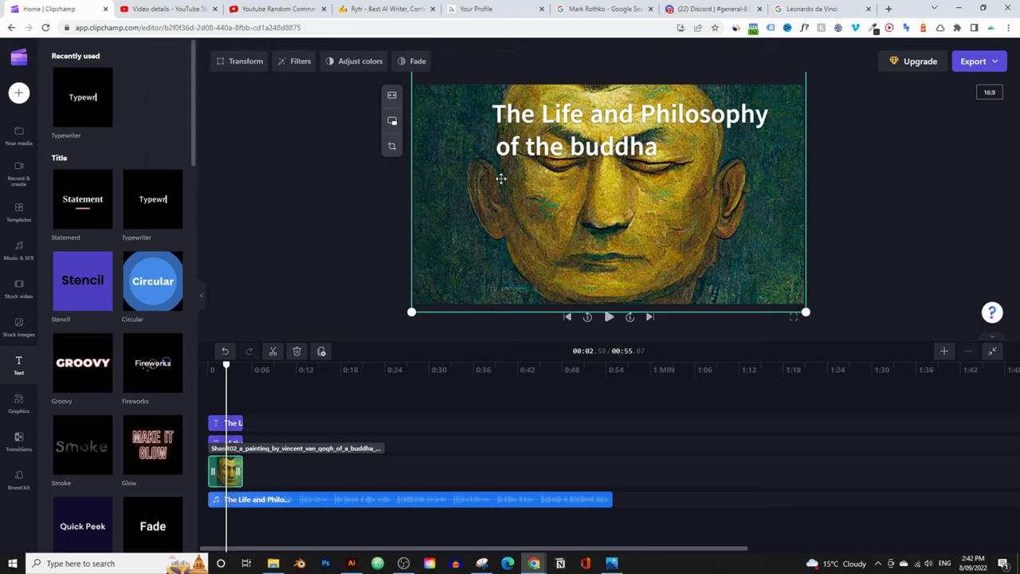
left_click(371, 213)
left_click(511, 152)
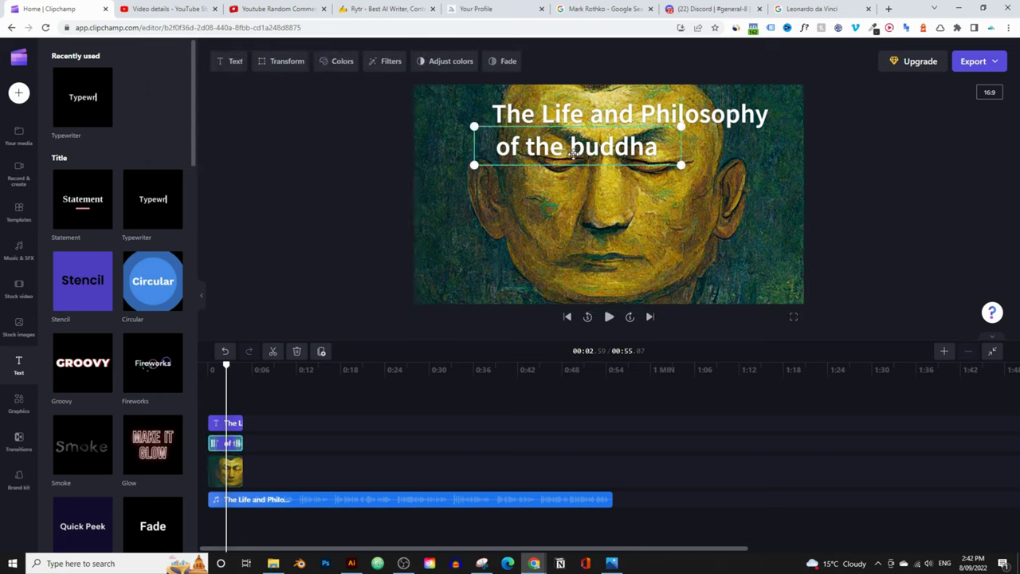
left_click_drag(511, 151, 452, 153)
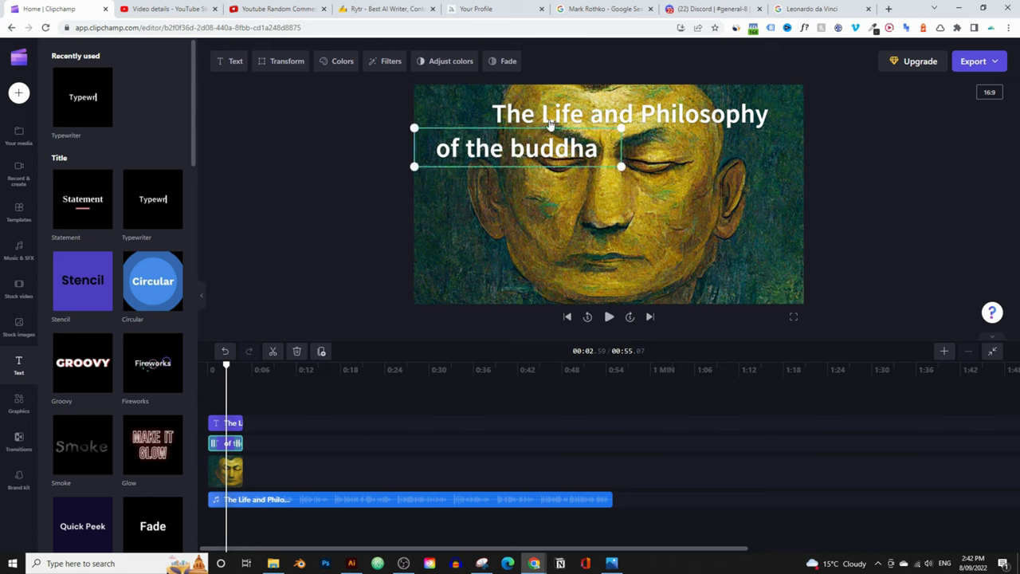
left_click(502, 114)
left_click_drag(503, 114, 486, 112)
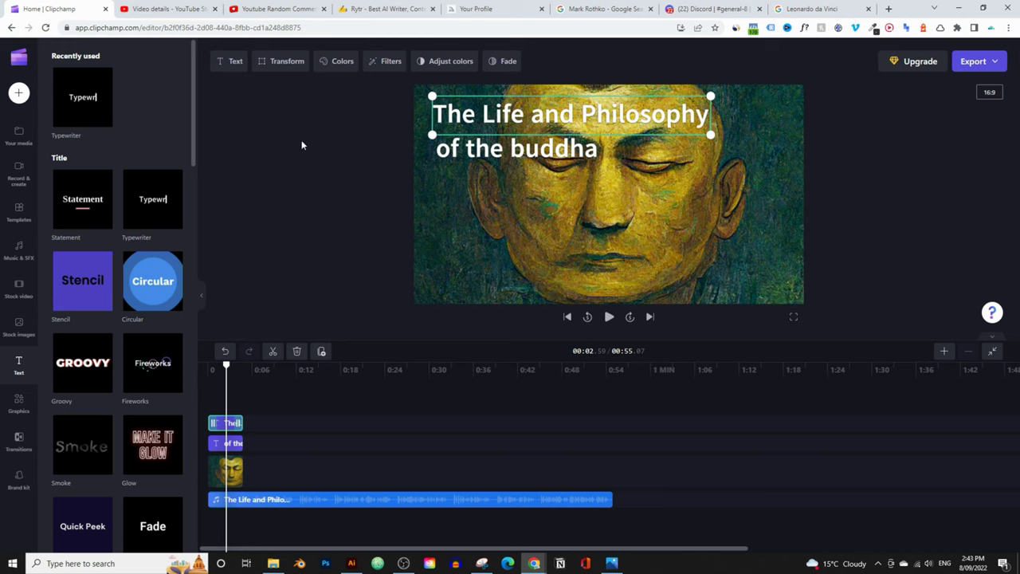
left_click(294, 63)
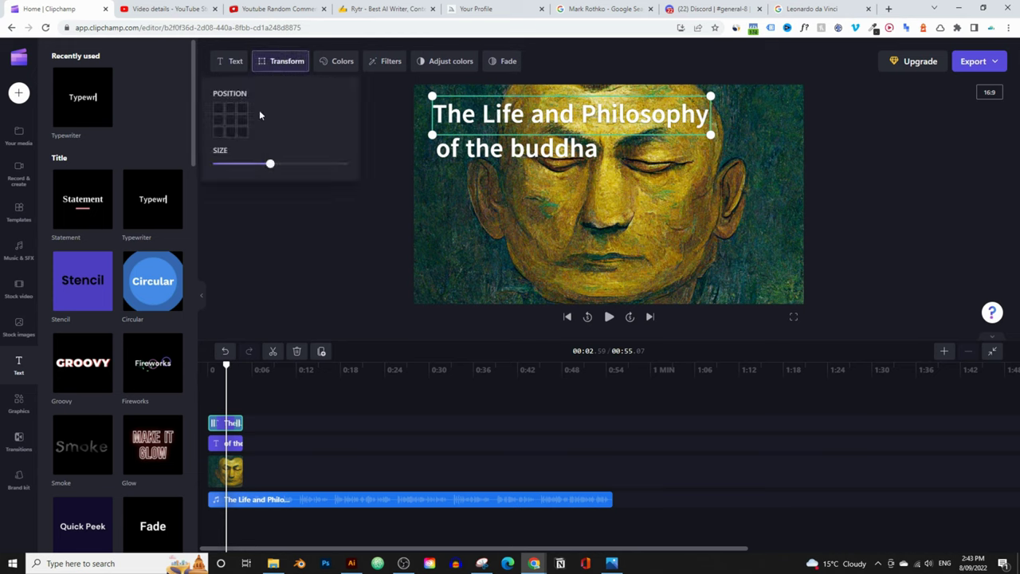
left_click_drag(270, 163, 268, 162)
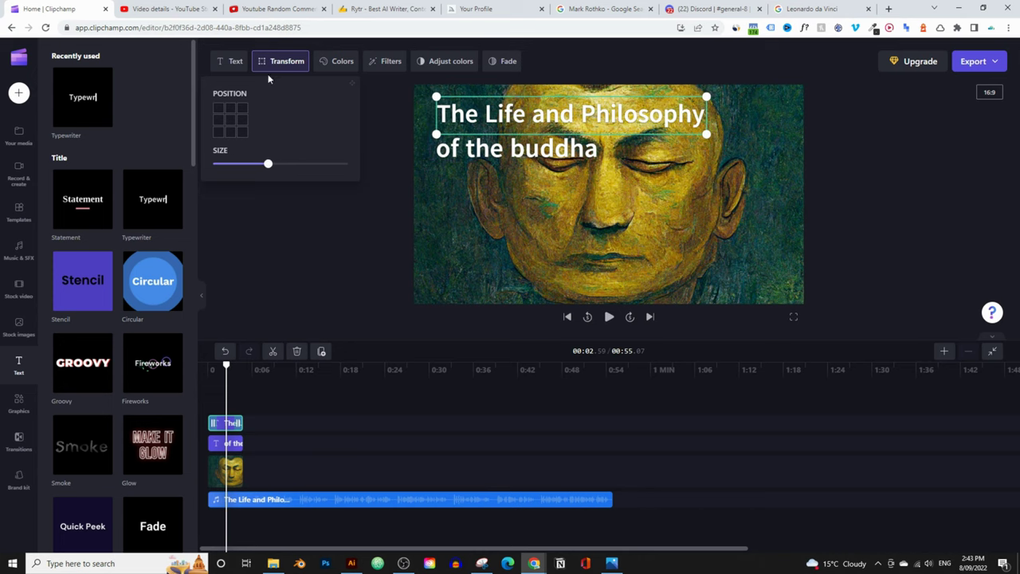
- Browse the available fonts for the upper title line, then close the list with Source Sans Pro kept
left_click(227, 64)
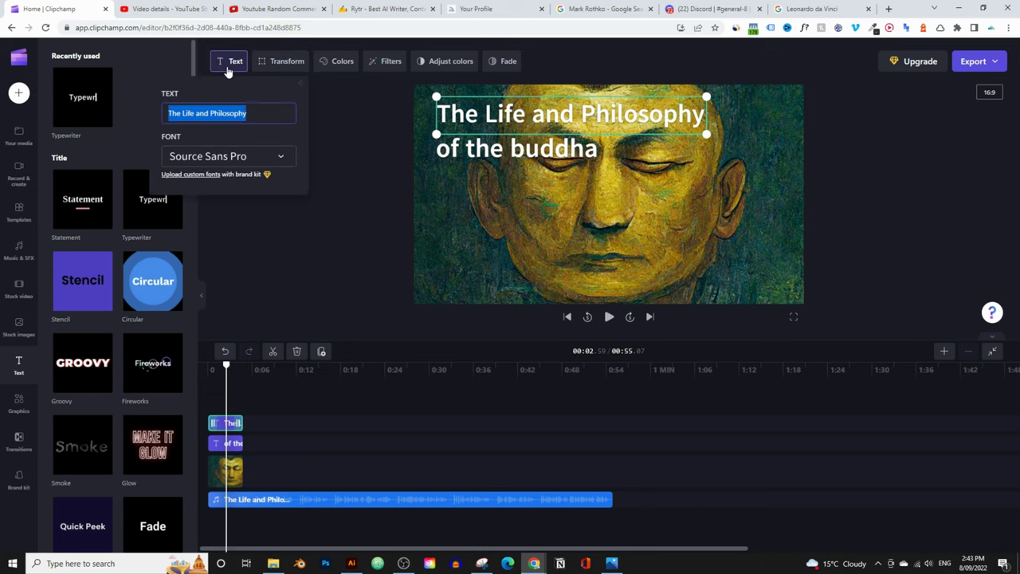
left_click(214, 165)
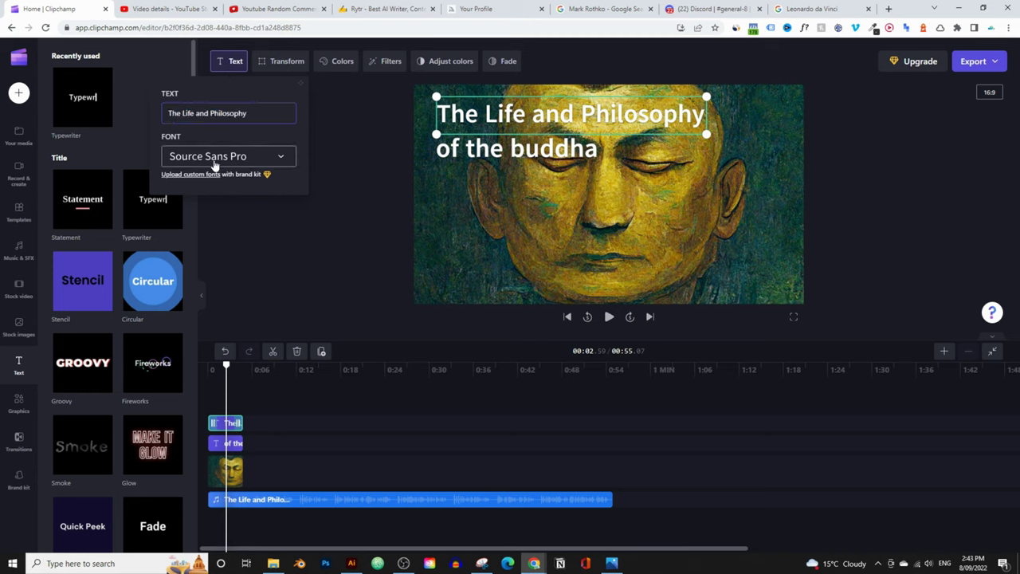
left_click(214, 159)
scroll(243, 345, "down", 3)
scroll(243, 346, "down", 10)
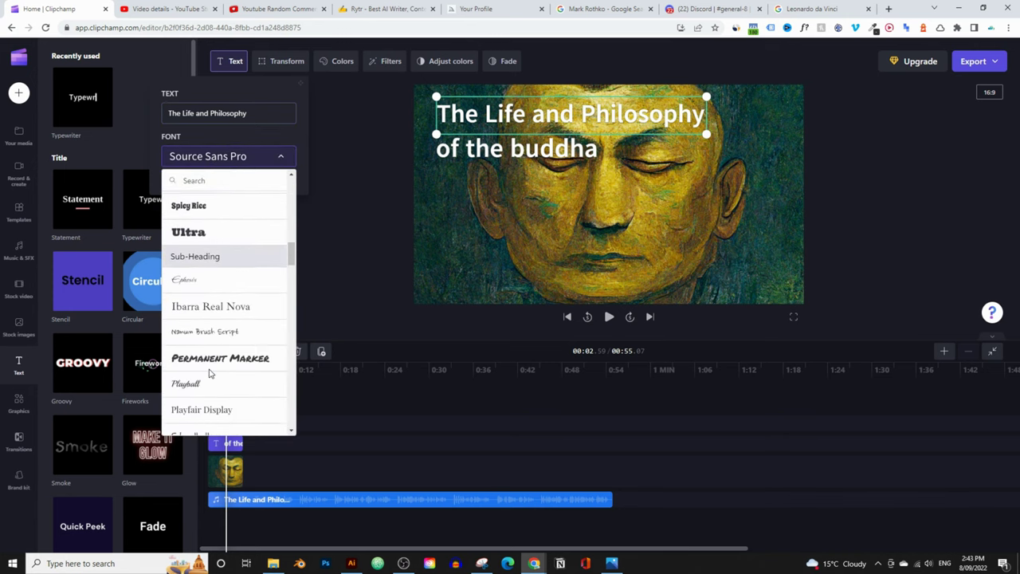
scroll(210, 373, "down", 2)
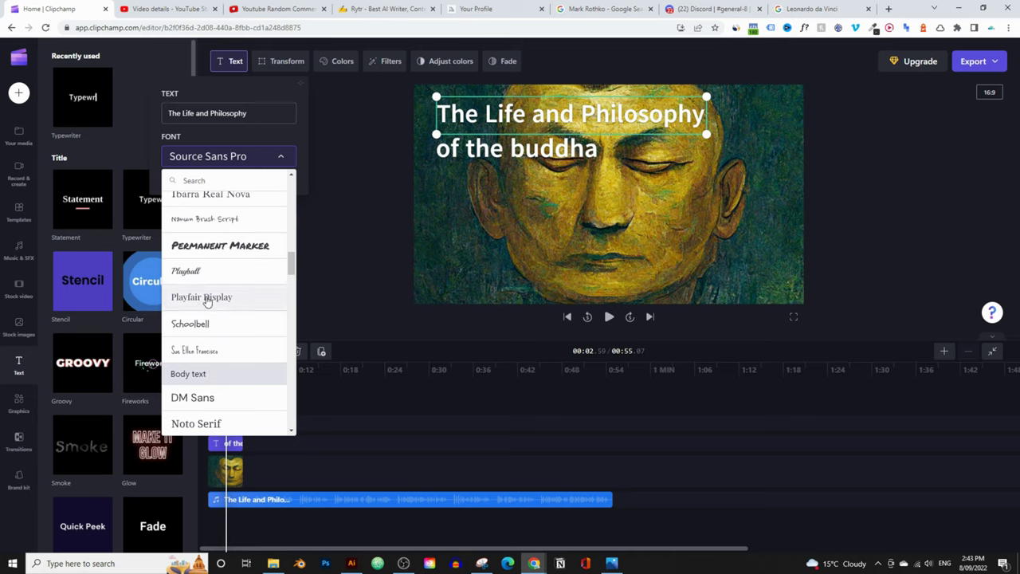
left_click(273, 144)
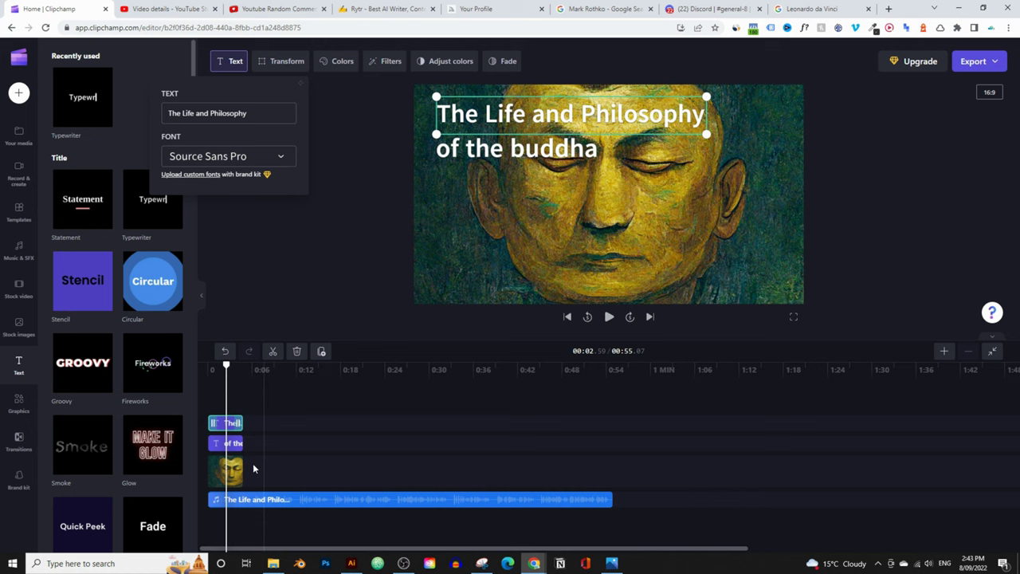
- Extend the Buddha image clip to about 11 seconds and preview the video from the start
left_click(227, 472)
left_click_drag(243, 472, 291, 472)
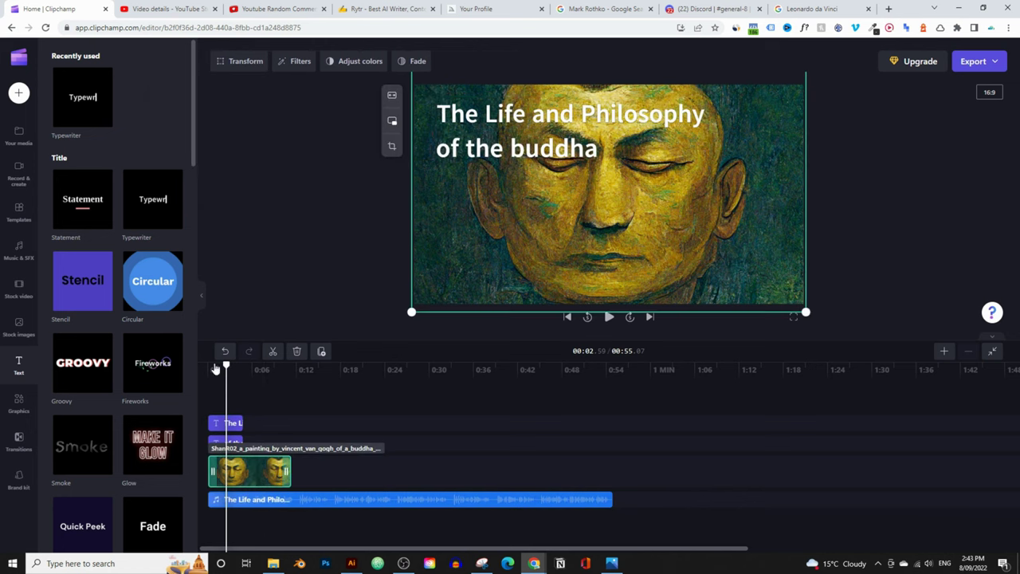
left_click_drag(226, 365, 196, 369)
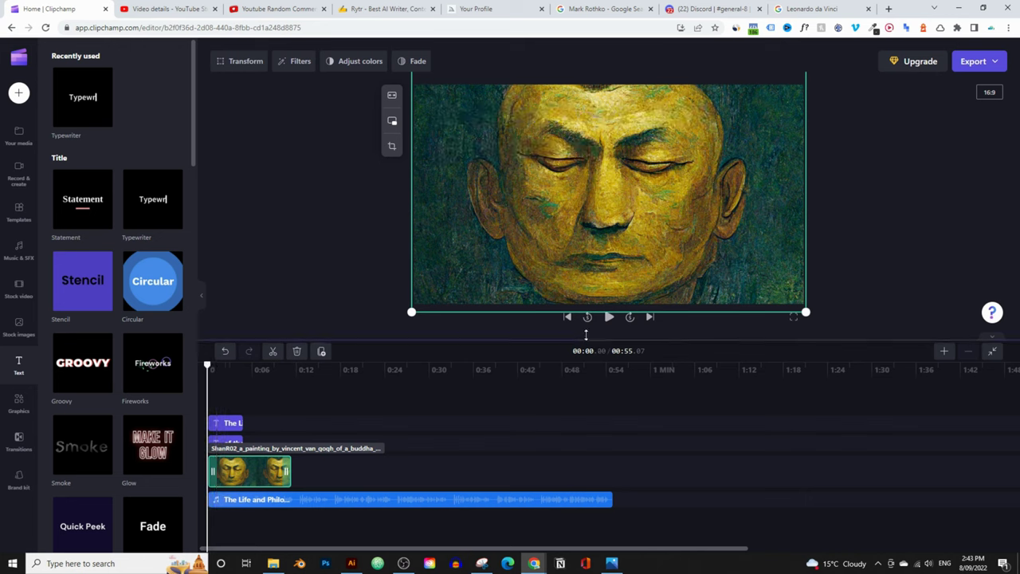
left_click(609, 319)
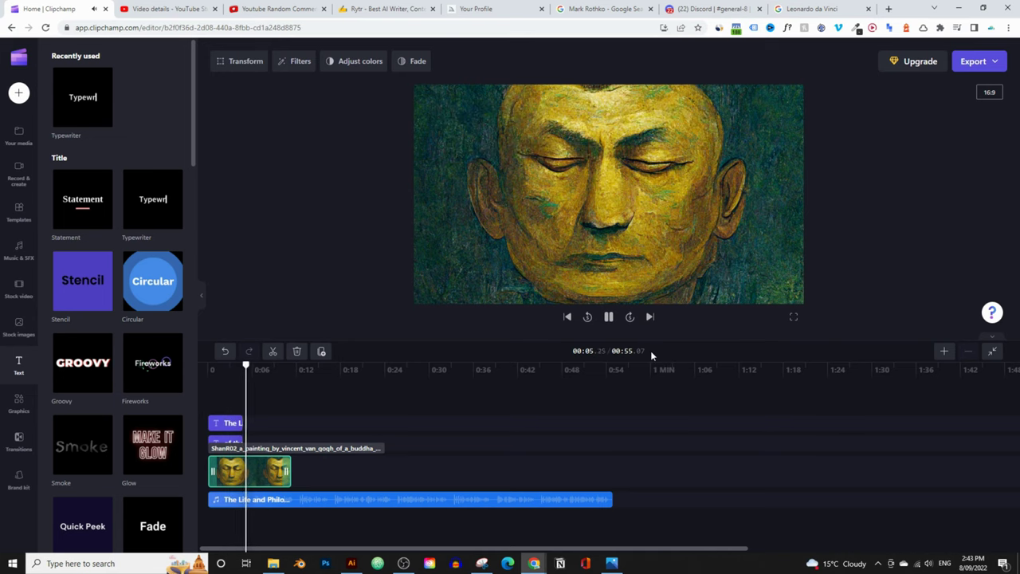
left_click(611, 319)
- Delete both Typewriter title clips from the timeline
left_click(215, 443)
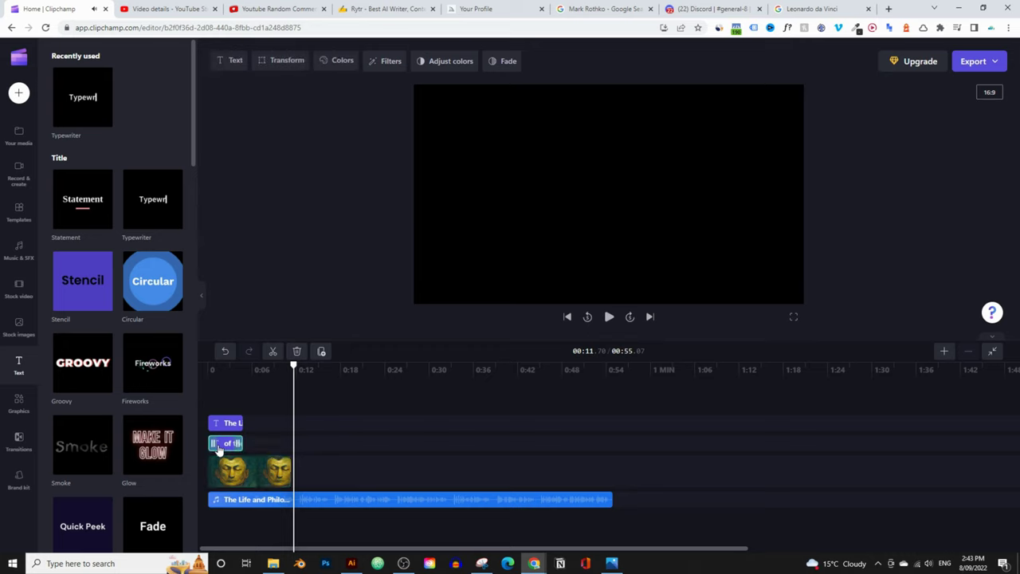
key("Delete")
left_click(239, 423)
key("Delete")
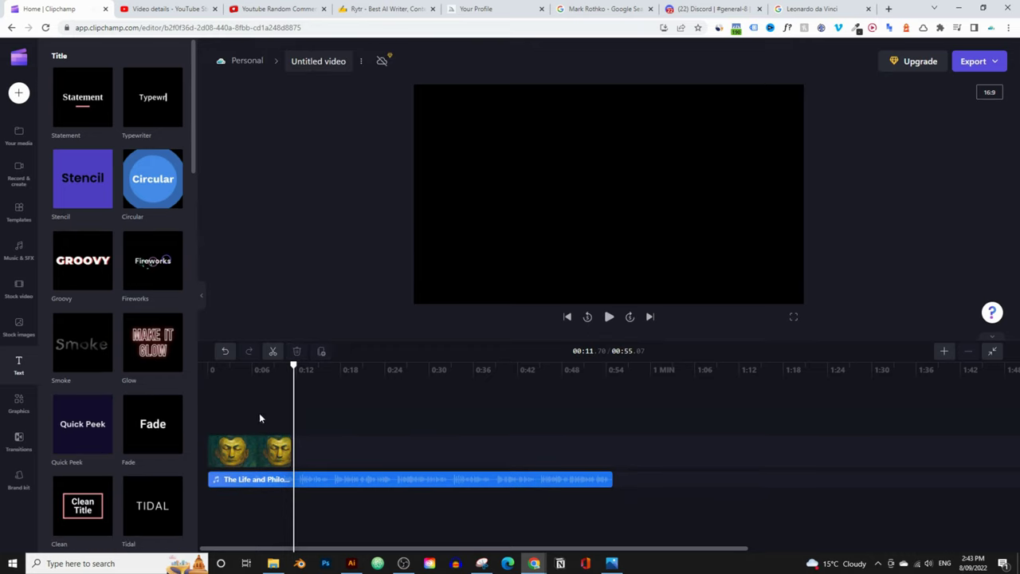
- Add a Statement title above the Buddha clip at the timeline's start and place the playhead at about 0.9 seconds
mouse_move(85, 118)
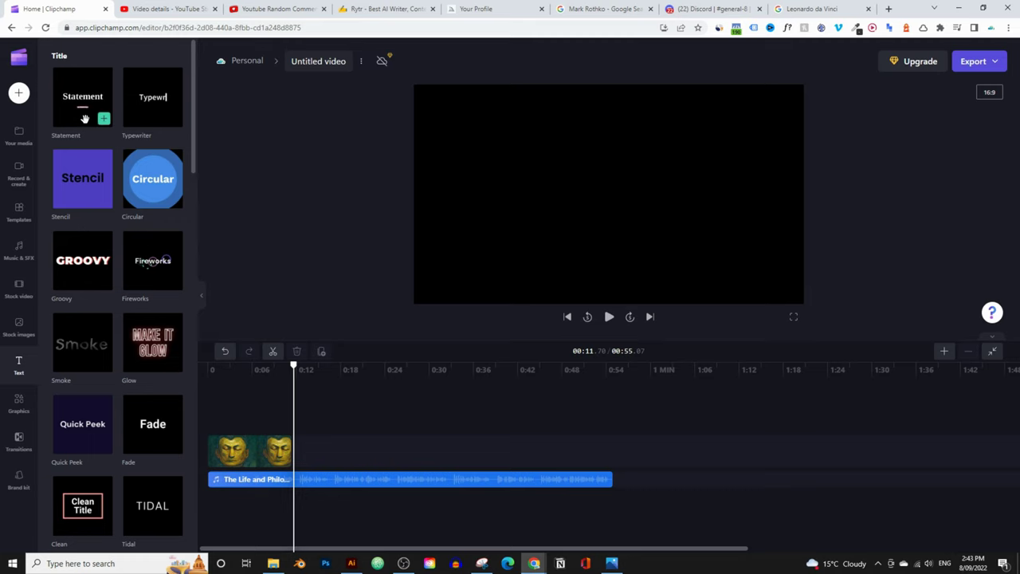
left_click_drag(84, 117, 249, 418)
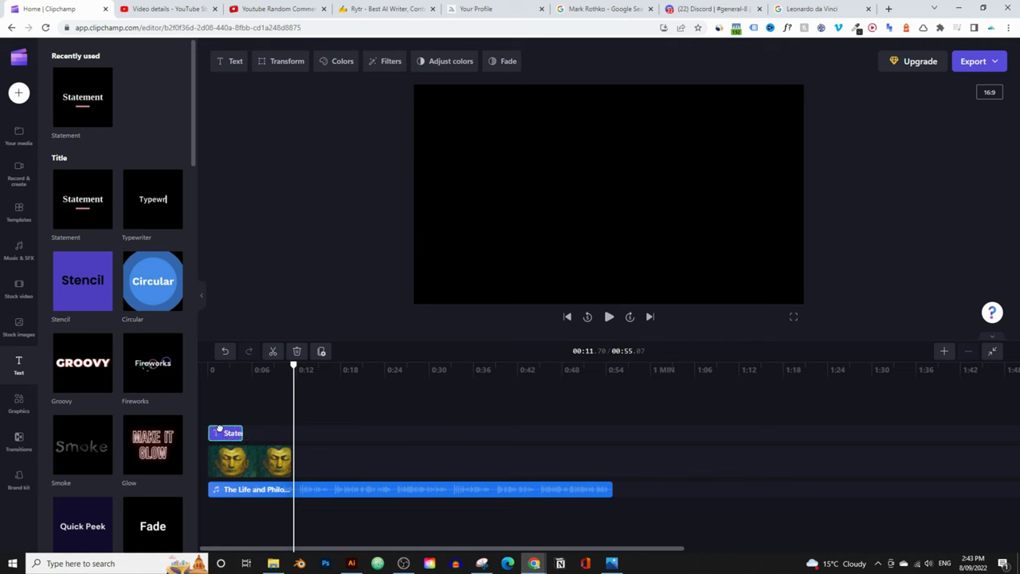
left_click(208, 369)
left_click_drag(208, 369, 213, 369)
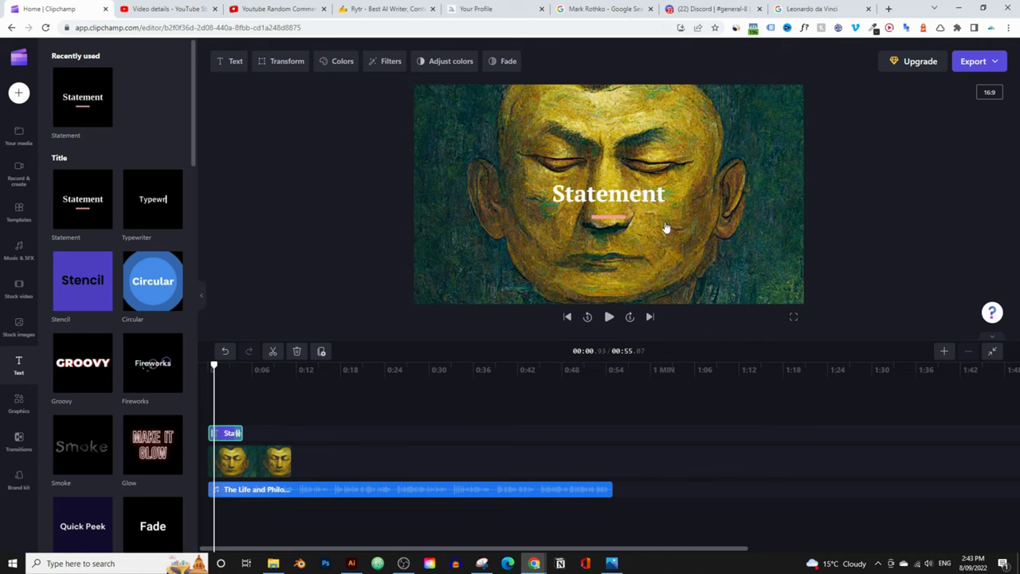
- Copy the article heading in Rytr and use it in Clipchamp to replace the Statement title's text with "The Life and Philosophy of Buddha"
left_click(236, 63)
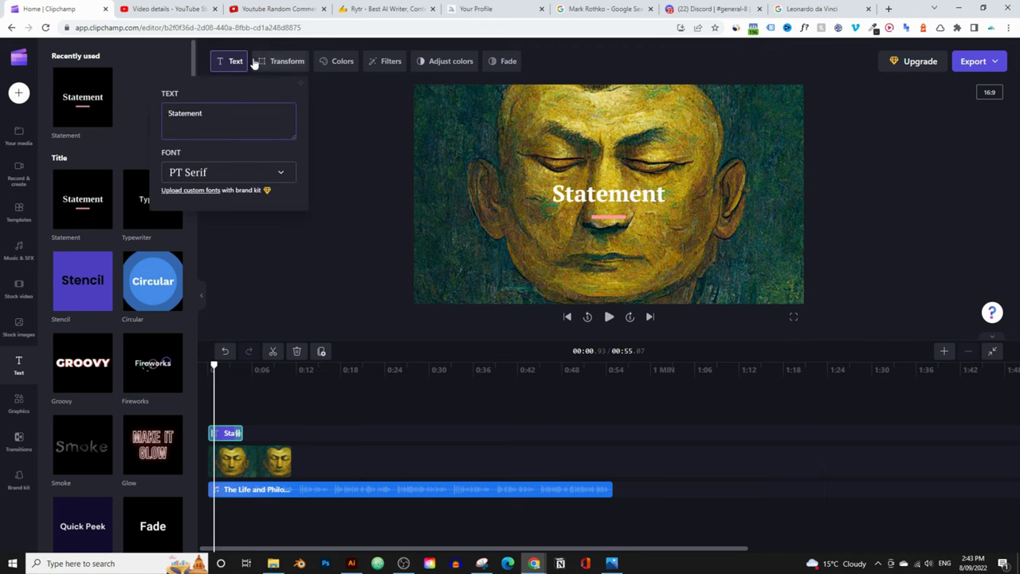
left_click(382, 9)
right_click(423, 142)
left_click(463, 180)
left_click(55, 9)
key("ctrl+a")
key("ctrl+v")
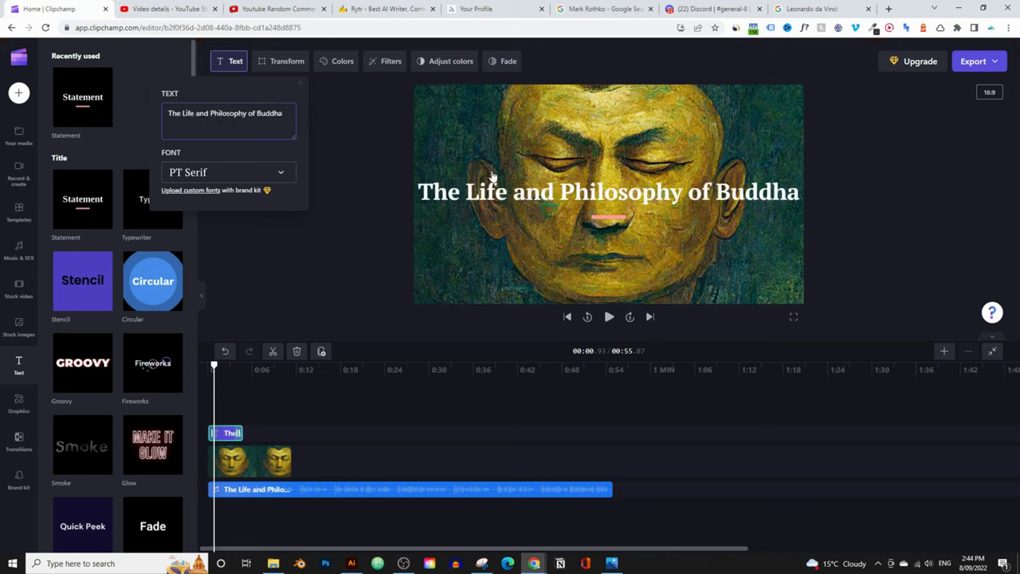
- Reduce the Statement title's size slightly and play the video from the start
left_click(282, 65)
left_click_drag(271, 164, 259, 165)
left_click_drag(228, 369, 199, 364)
left_click(608, 317)
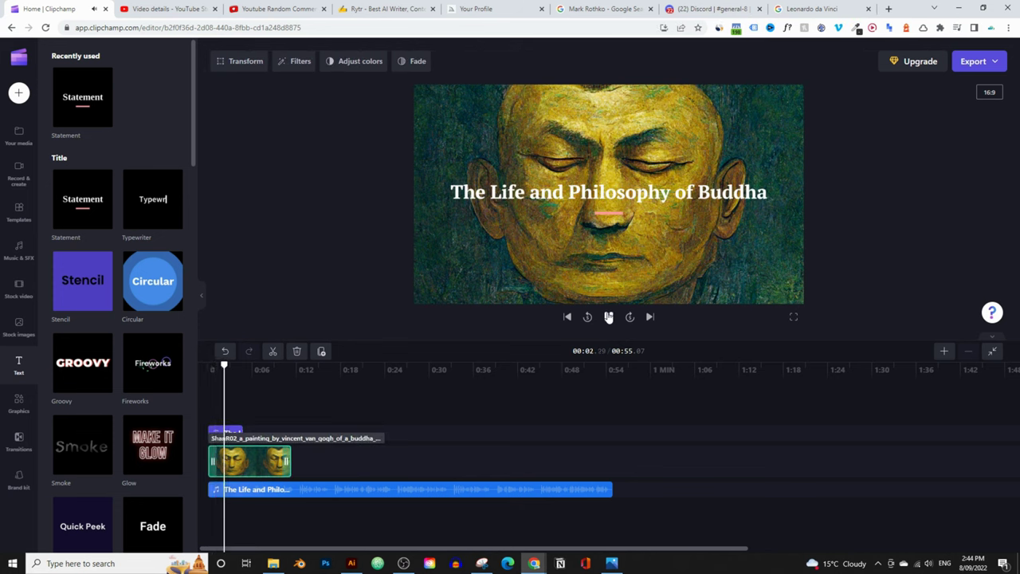
- Pause the preview and add the painting of monks sitting among autumn trees directly after the Buddha clip on the timeline
left_click(608, 317)
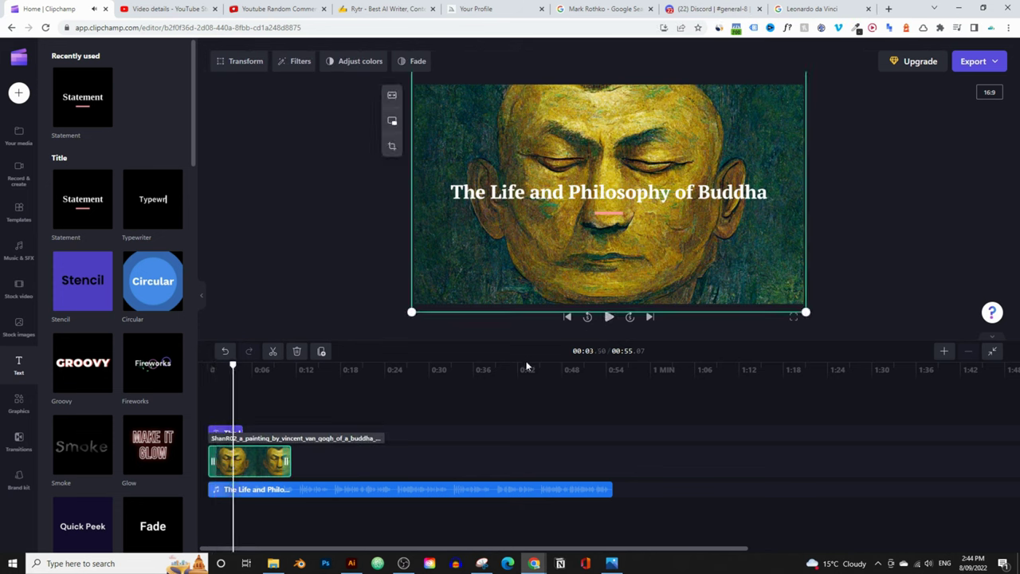
left_click(22, 137)
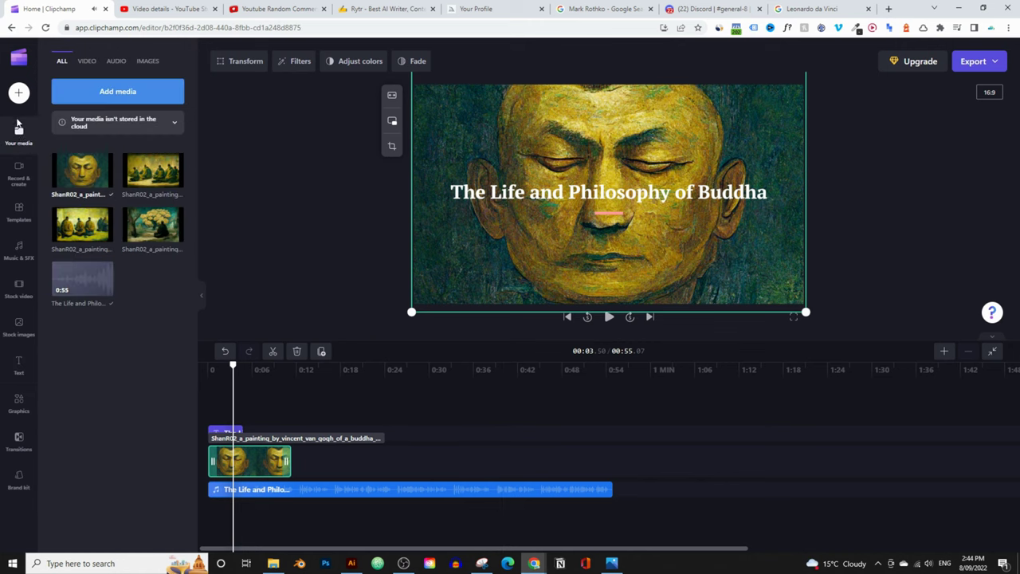
left_click_drag(152, 171, 317, 467)
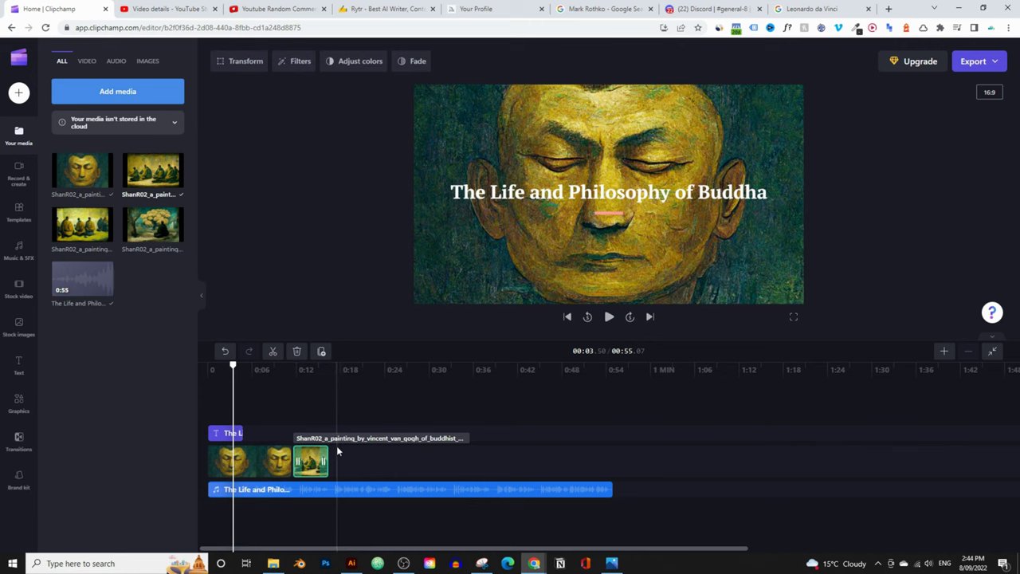
- With the playhead at about 14 seconds, enlarge and reposition the first monks painting to cover the whole 16:9 frame
left_click(312, 415)
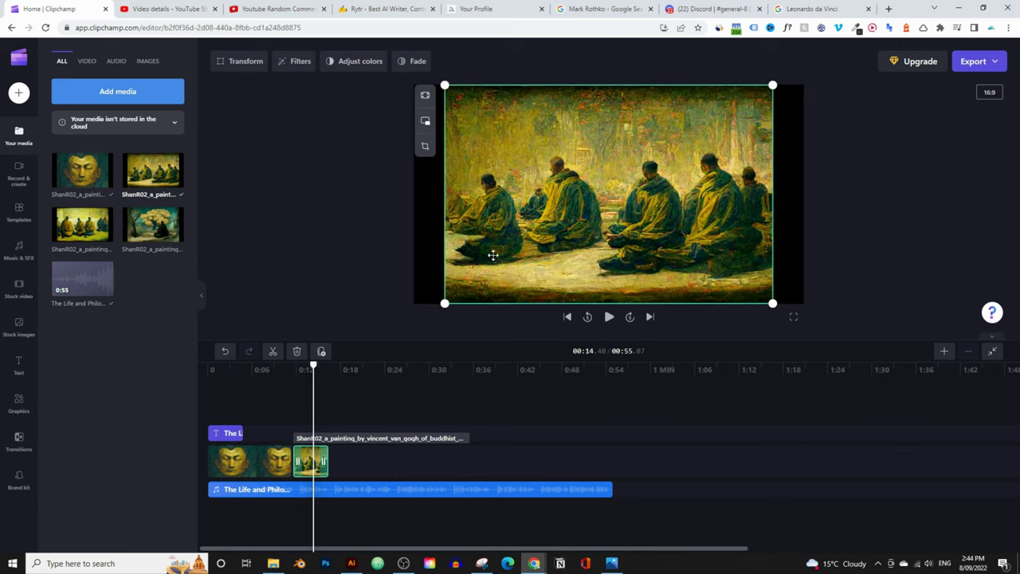
left_click_drag(454, 298, 388, 341)
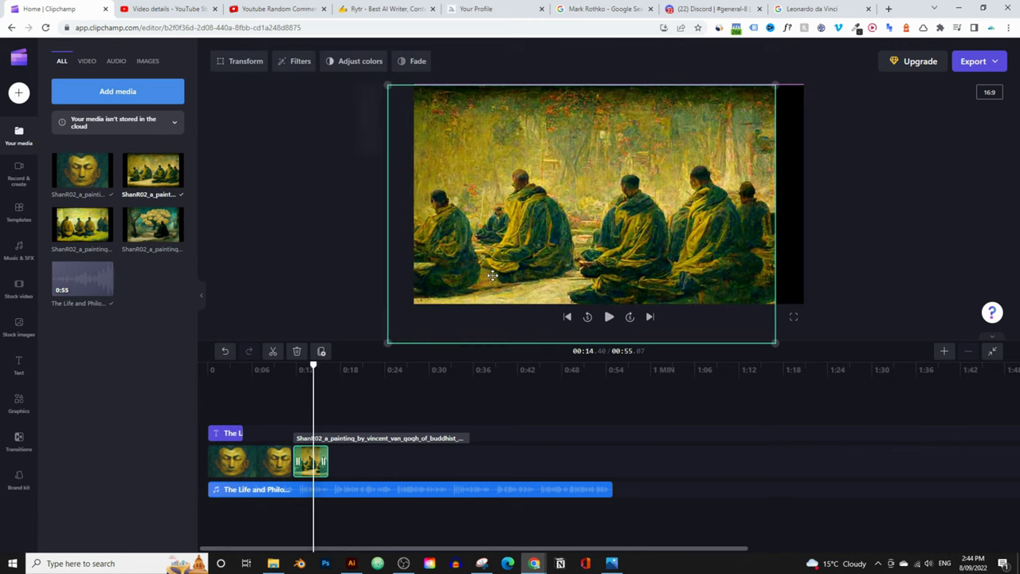
left_click_drag(492, 273, 510, 266)
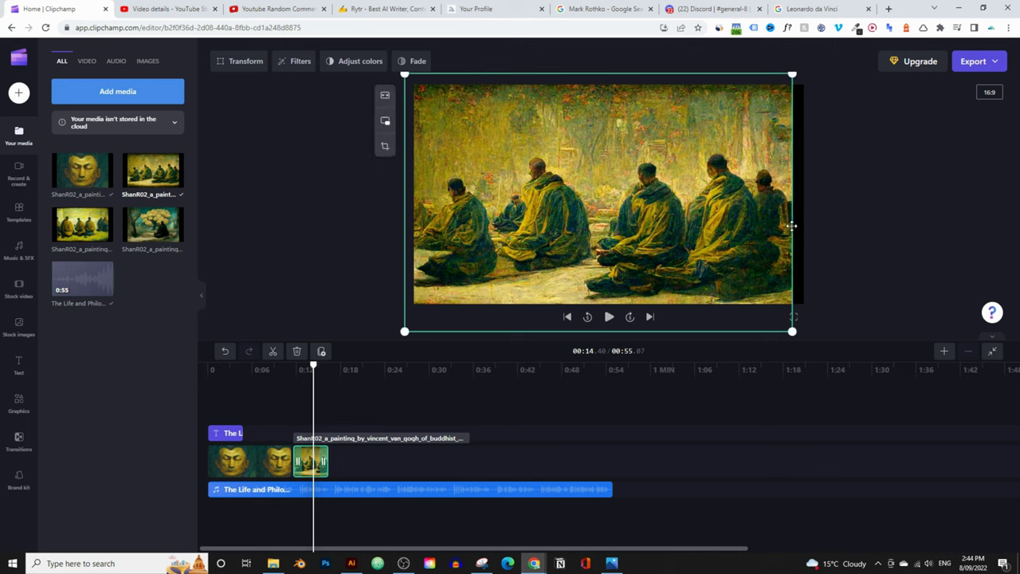
left_click_drag(792, 75, 816, 70)
left_click_drag(726, 140, 724, 145)
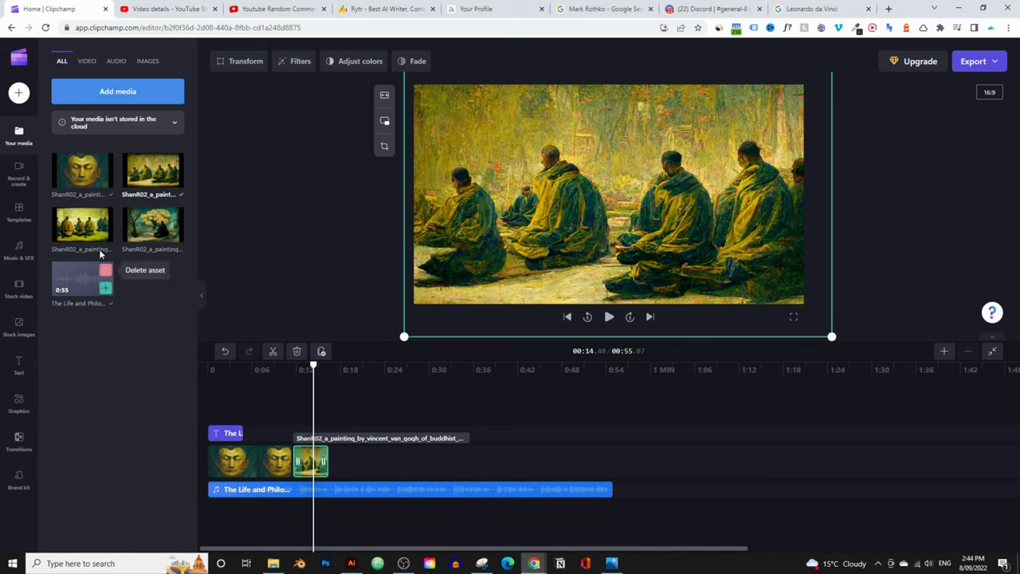
- Add the brighter yellow monks painting after the first one, then enlarge and reposition it to fill the frame
left_click(348, 463)
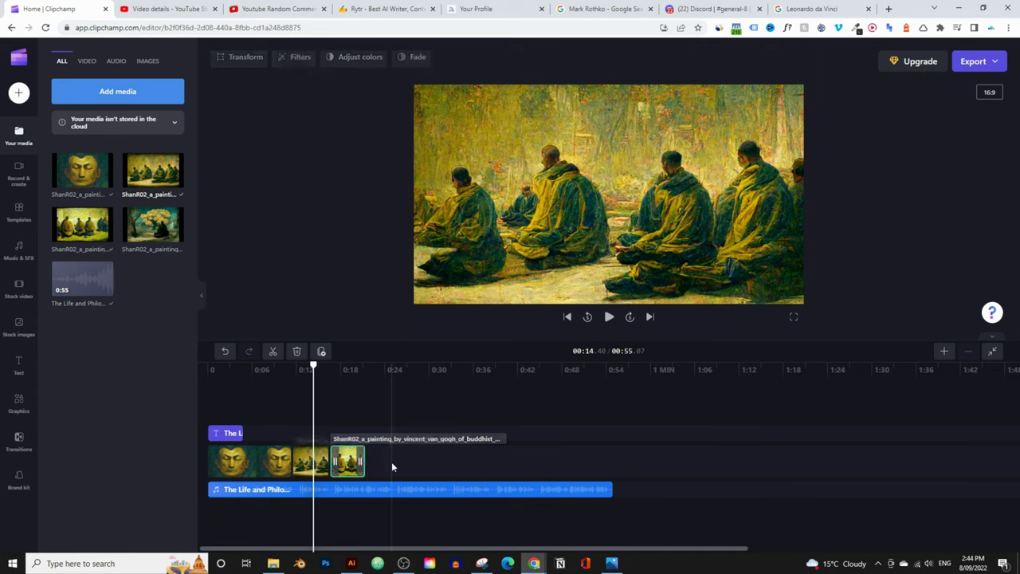
left_click_drag(313, 367, 341, 367)
left_click_drag(444, 302, 378, 348)
left_click_drag(476, 285, 508, 263)
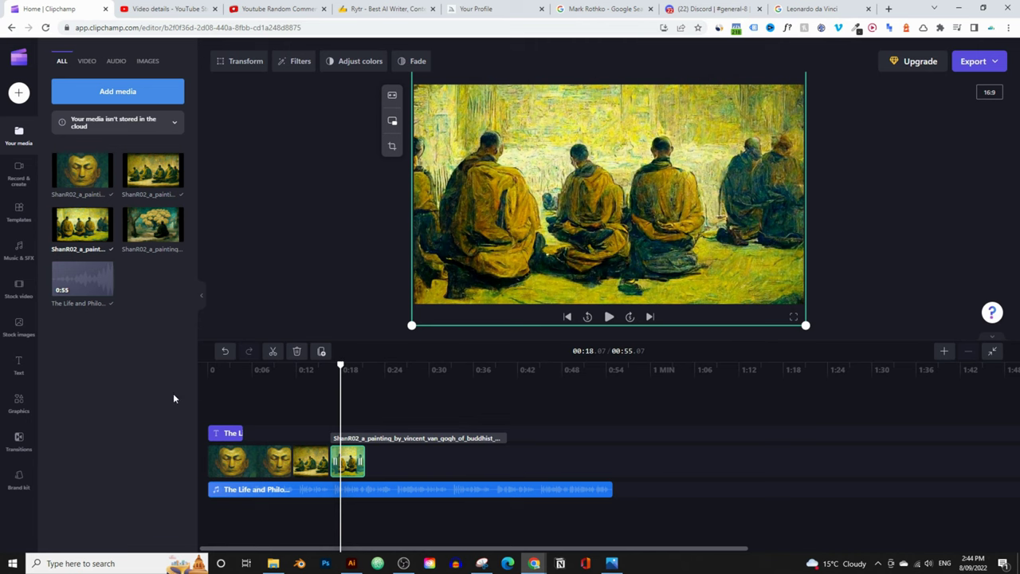
- Play the assembled video from the beginning to review it and pause at about 23 seconds
left_click(209, 369)
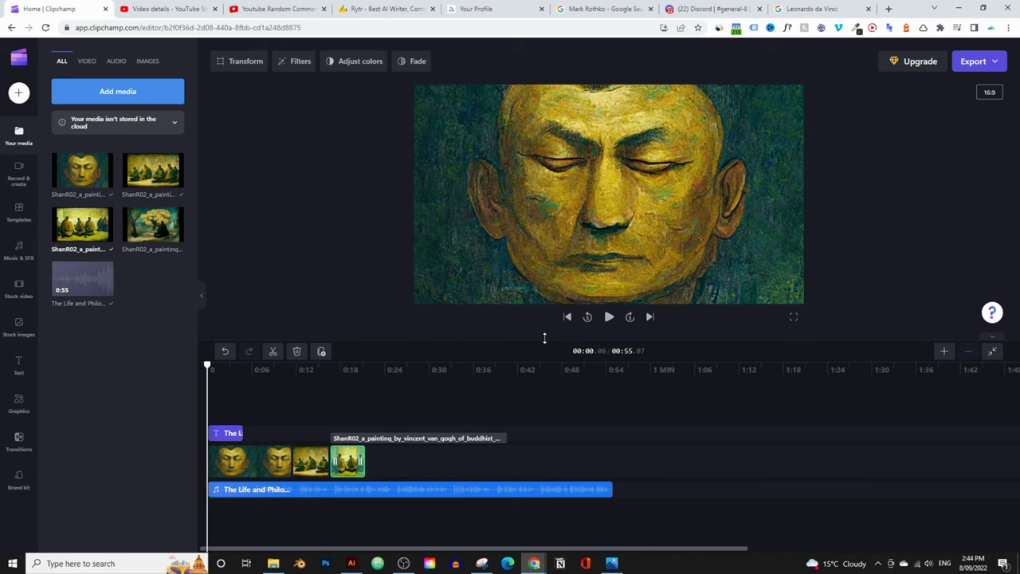
left_click(609, 318)
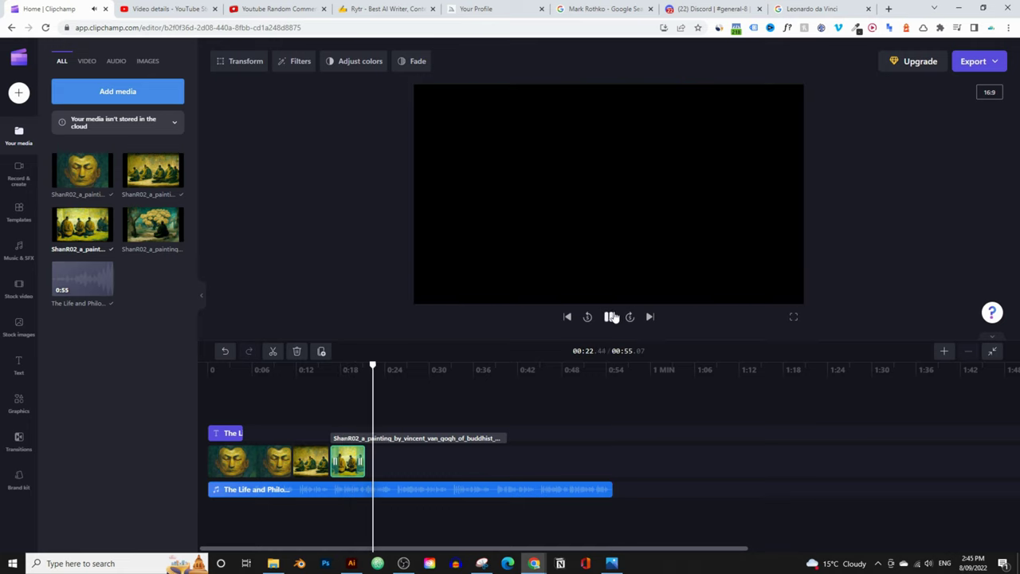
left_click(612, 317)
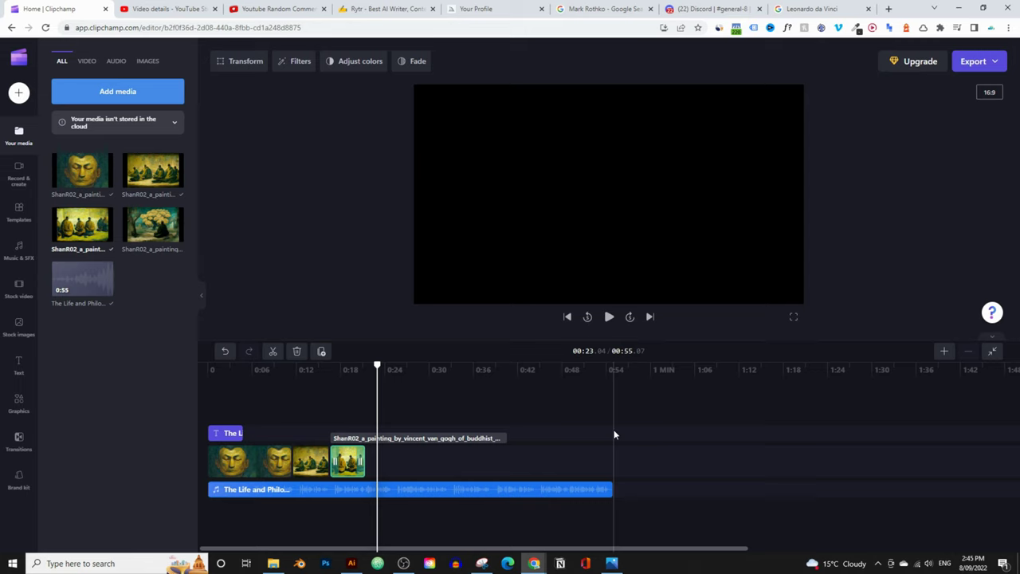
left_click(225, 434)
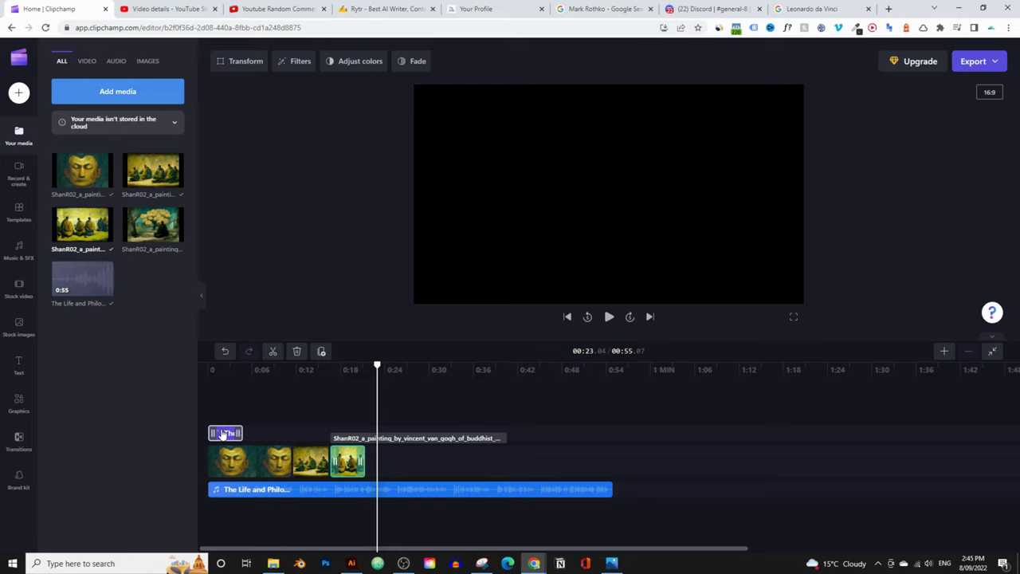
- Switch to the other browser window to review the Fiction Beast, Pursuit of Wonder and Aperture YouTube channels, then return to Clipchamp
mouse_move(533, 562)
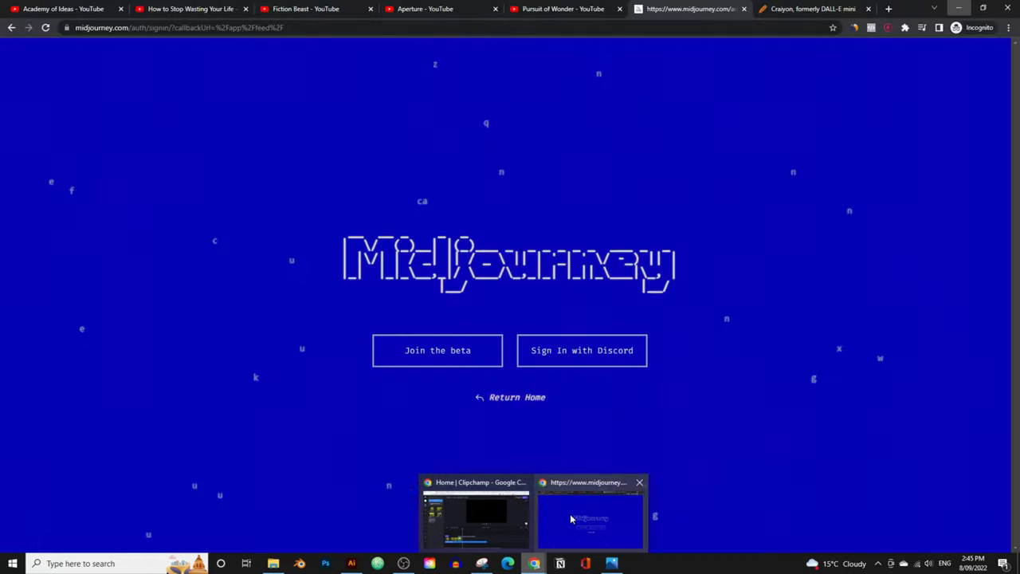
left_click(570, 519)
left_click(323, 9)
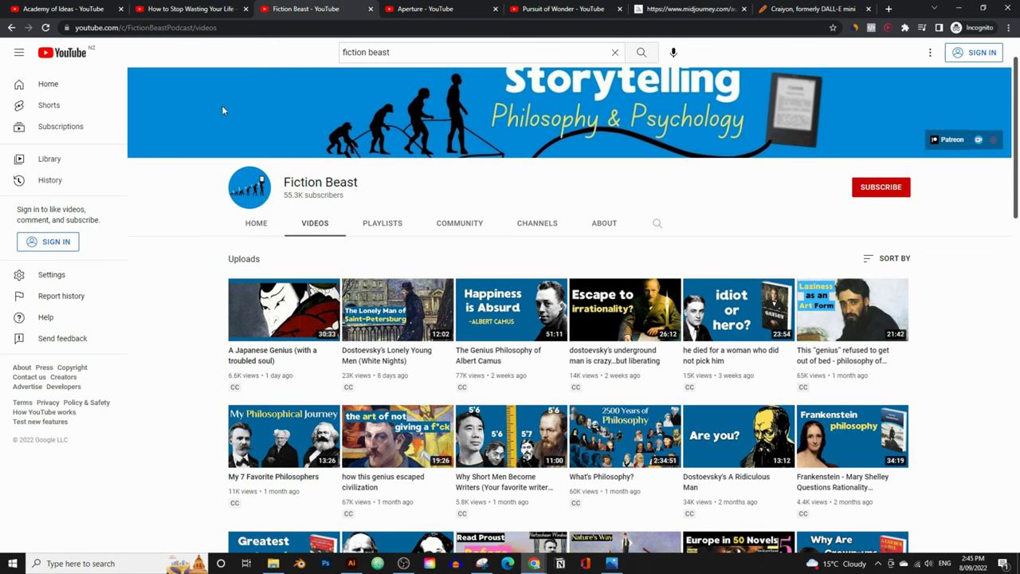
left_click(558, 9)
left_click(460, 8)
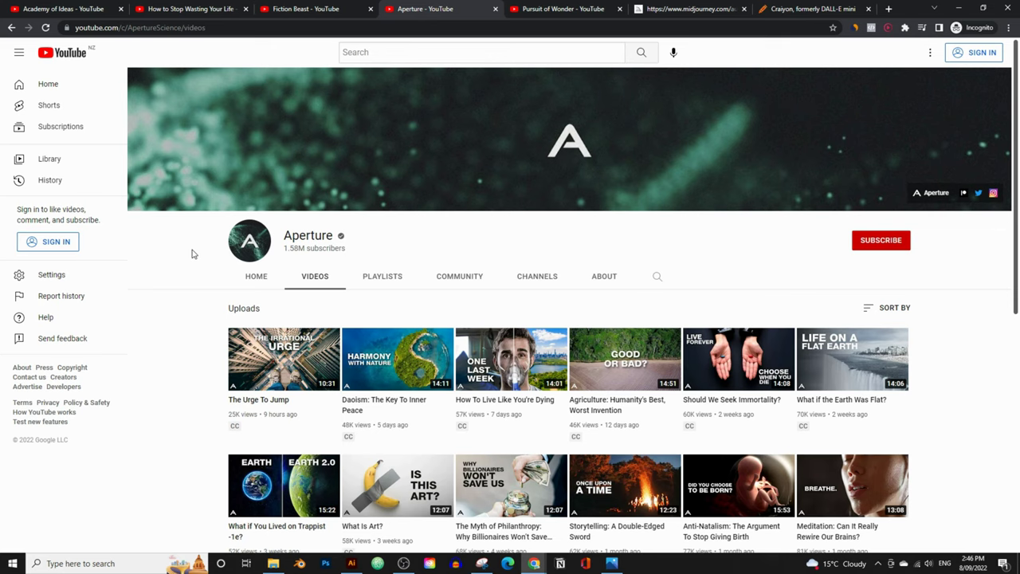
left_click(959, 8)
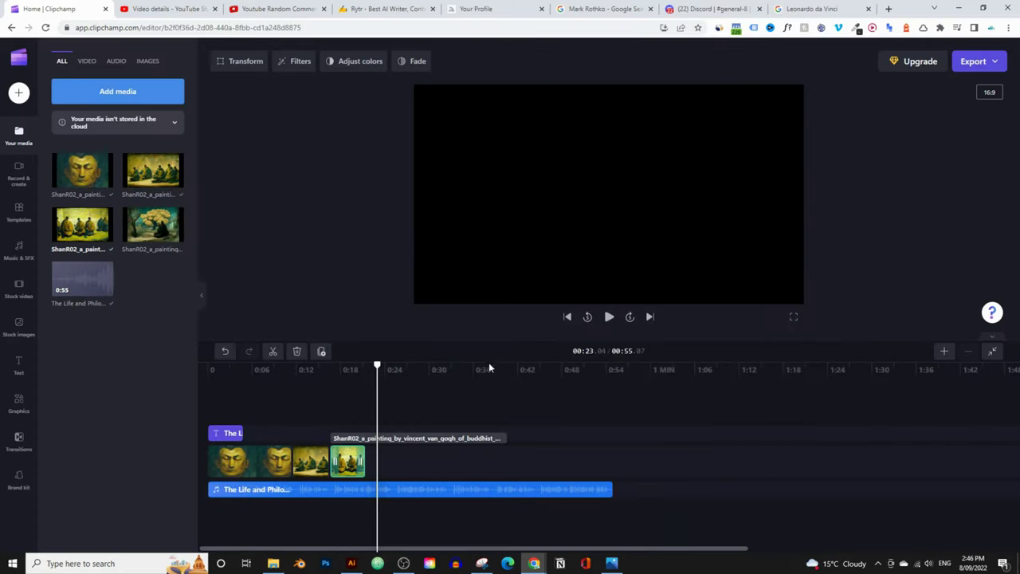
- Preview the change of images by placing the playhead at about 8 seconds and then about 12 seconds
left_click(268, 386)
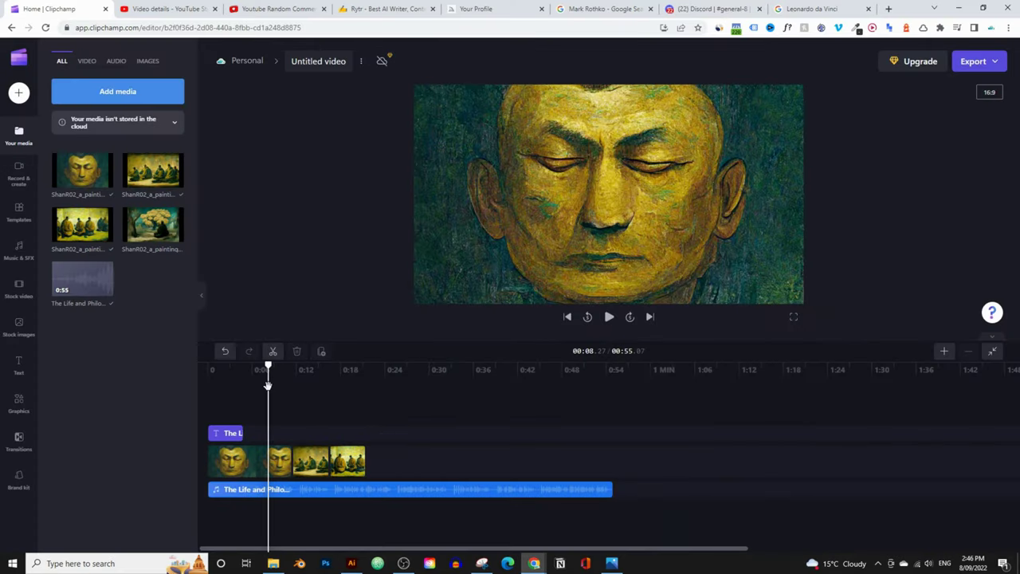
left_click(297, 371)
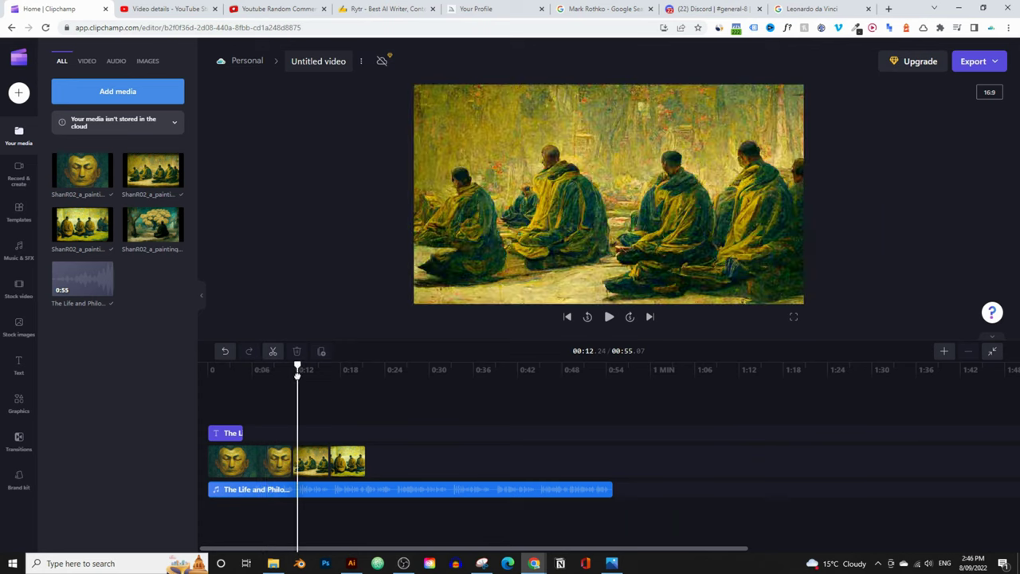